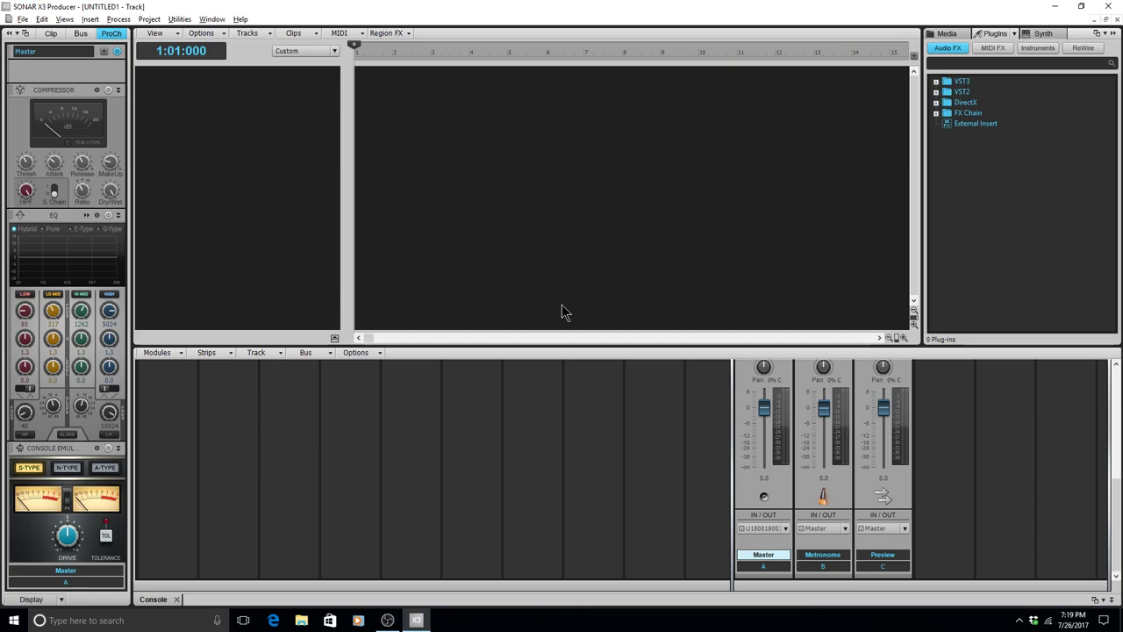
Start inserting the SessionDrummer VST2 soft synth into the project.
{"action": "key", "text": "alt+i"}
{"action": "key", "text": "Down"}
{"action": "key", "text": "Down"}
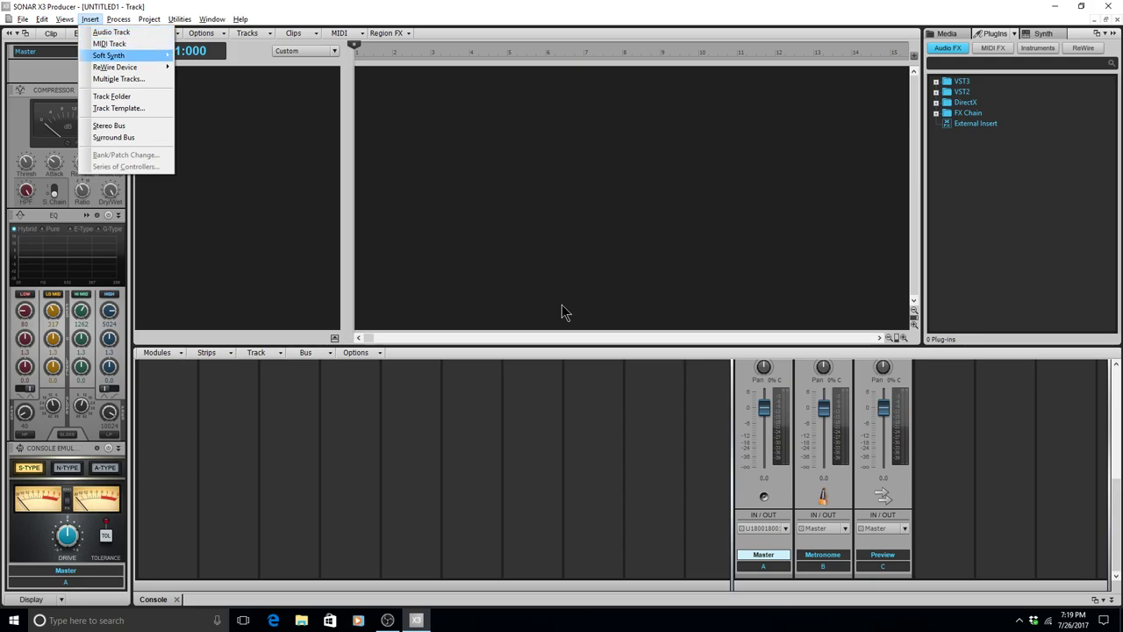
{"action": "key", "text": "Right"}
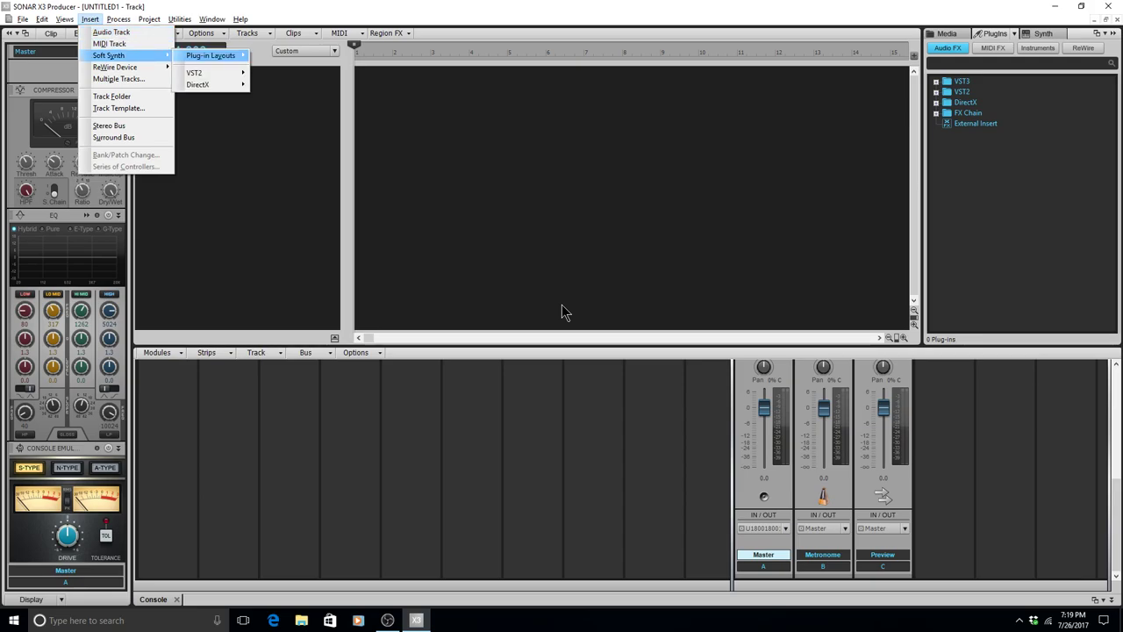
{"action": "key", "text": "Down"}
{"action": "key", "text": "Right"}
{"action": "key", "text": "Down"}
{"action": "key", "text": "Down"}
{"action": "key", "text": "Down"}
{"action": "key", "text": "Down"}
{"action": "key", "text": "Down"}
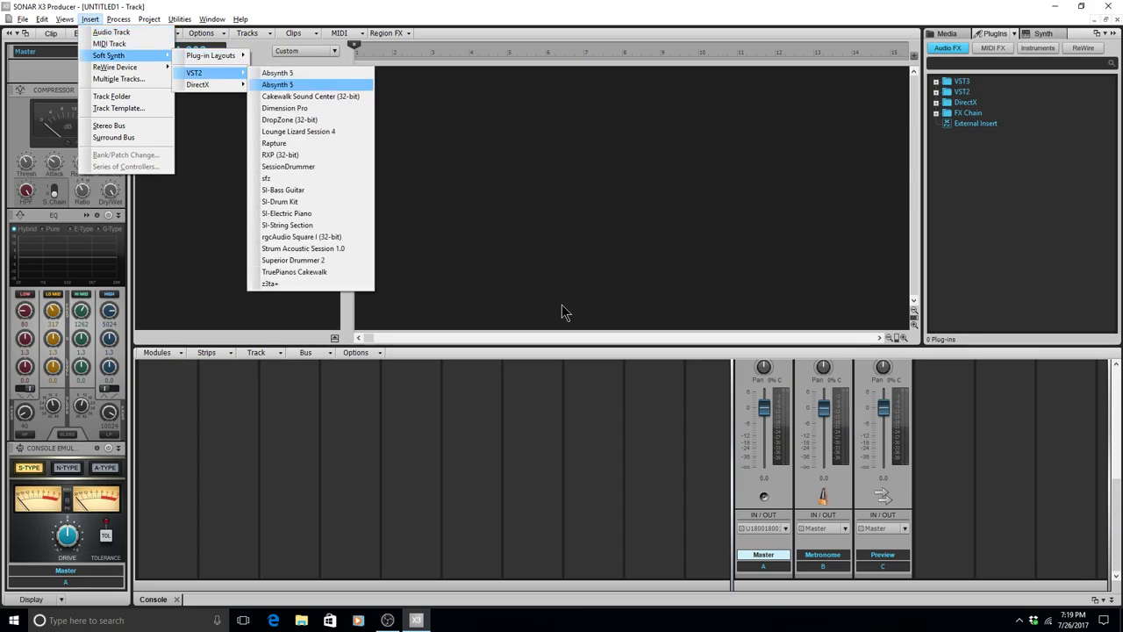
{"action": "key", "text": "Down"}
{"action": "key", "text": "Down"}
{"action": "key", "text": "Down"}
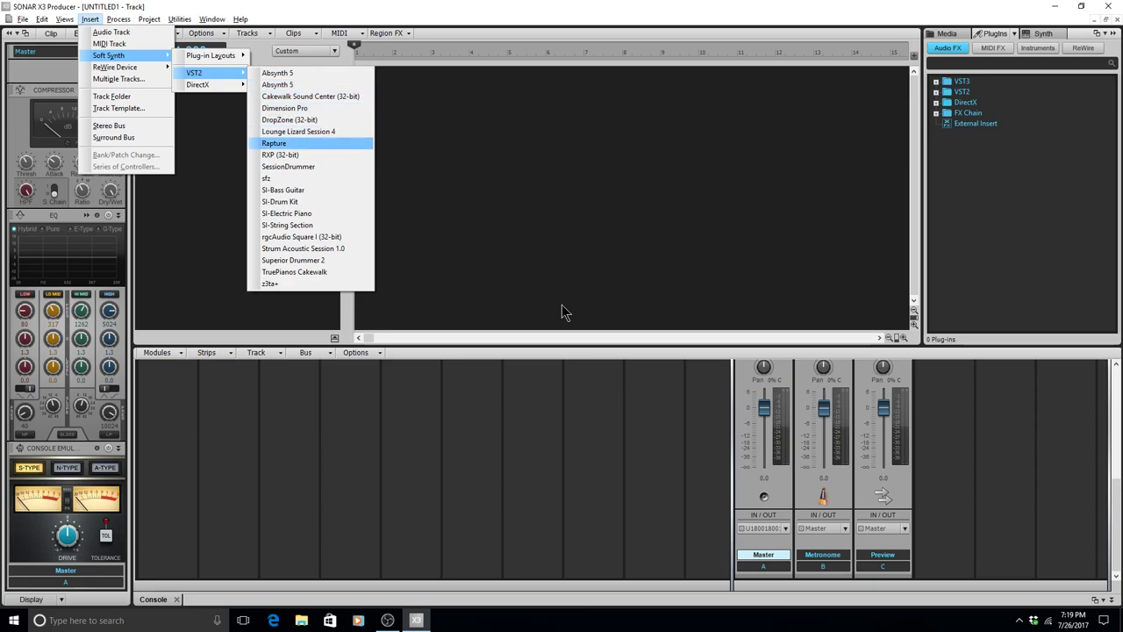
{"action": "key", "text": "Return"}
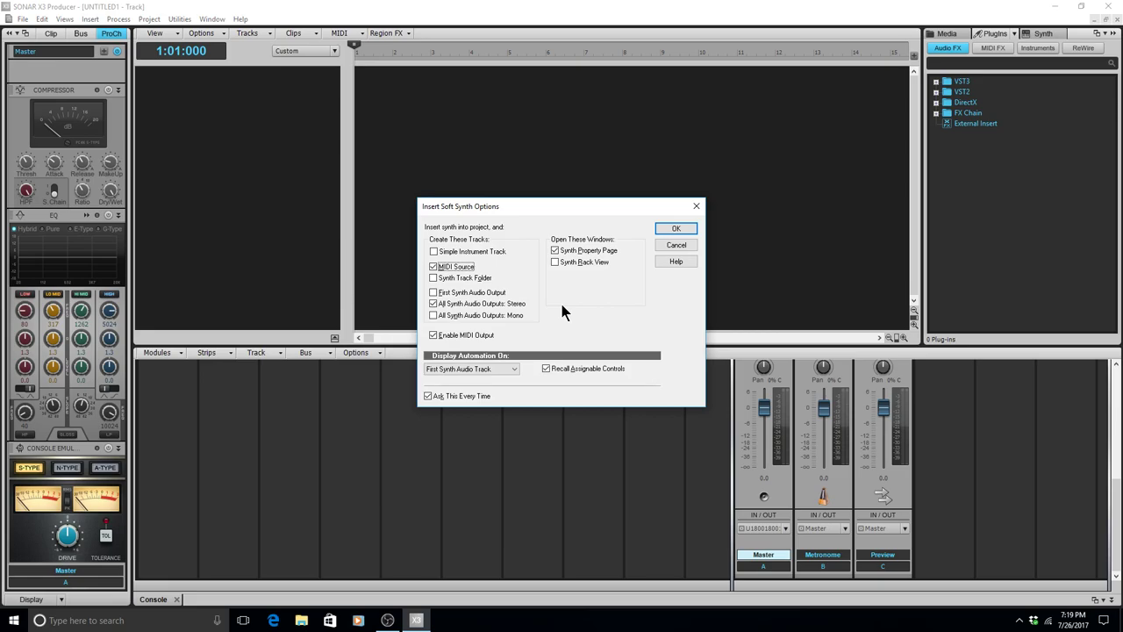
Insert the synth with MIDI Source and All Synth Audio Outputs: Stereo tracks, MIDI output enabled and its property page opened.
{"action": "key", "text": "Tab"}
{"action": "key", "text": "Tab"}
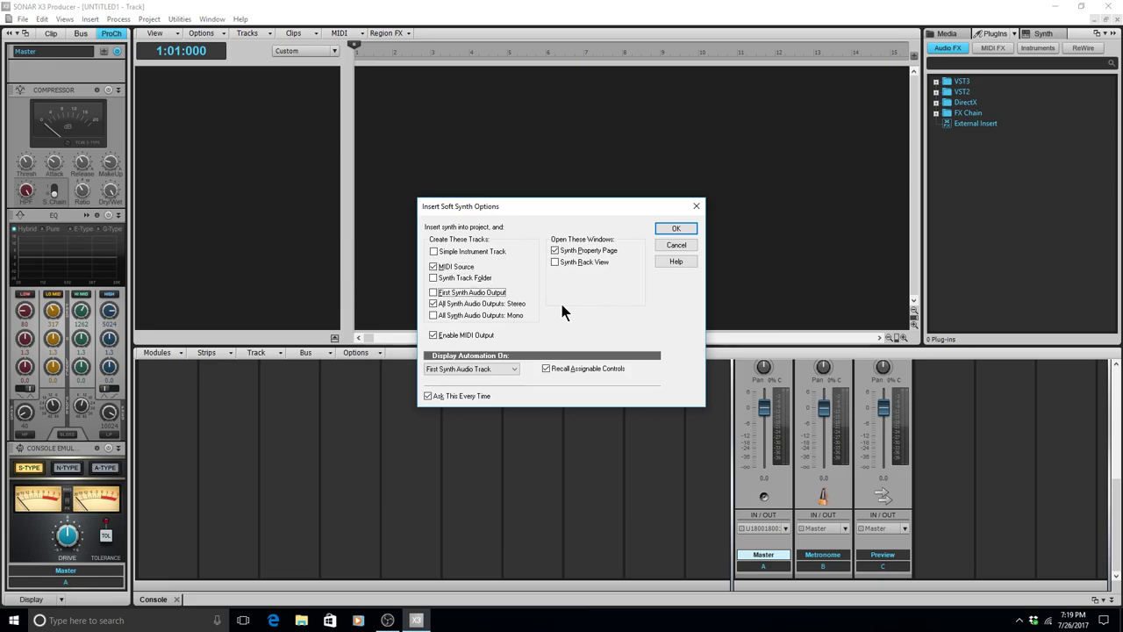
{"action": "key", "text": "Tab"}
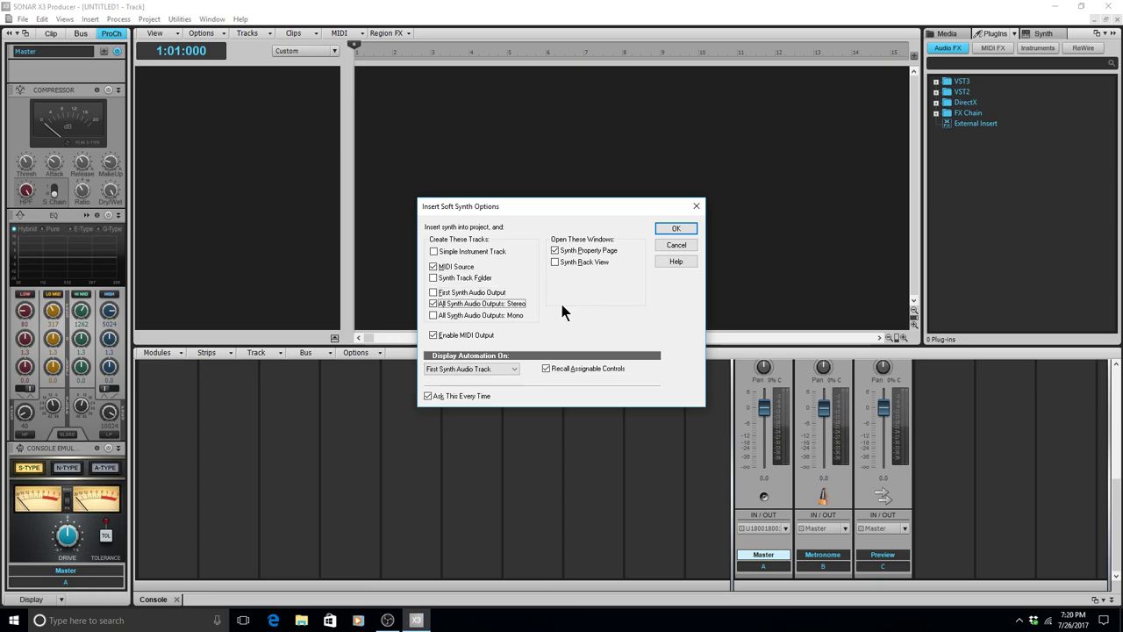
{"action": "key", "text": "Tab"}
{"action": "key", "text": "Tab"}
{"action": "key", "text": "Tab"}
{"action": "key", "text": "Tab"}
{"action": "key", "text": "Tab"}
{"action": "key", "text": "Tab"}
{"action": "key", "text": "Tab"}
{"action": "key", "text": "Tab"}
{"action": "key", "text": "Return"}
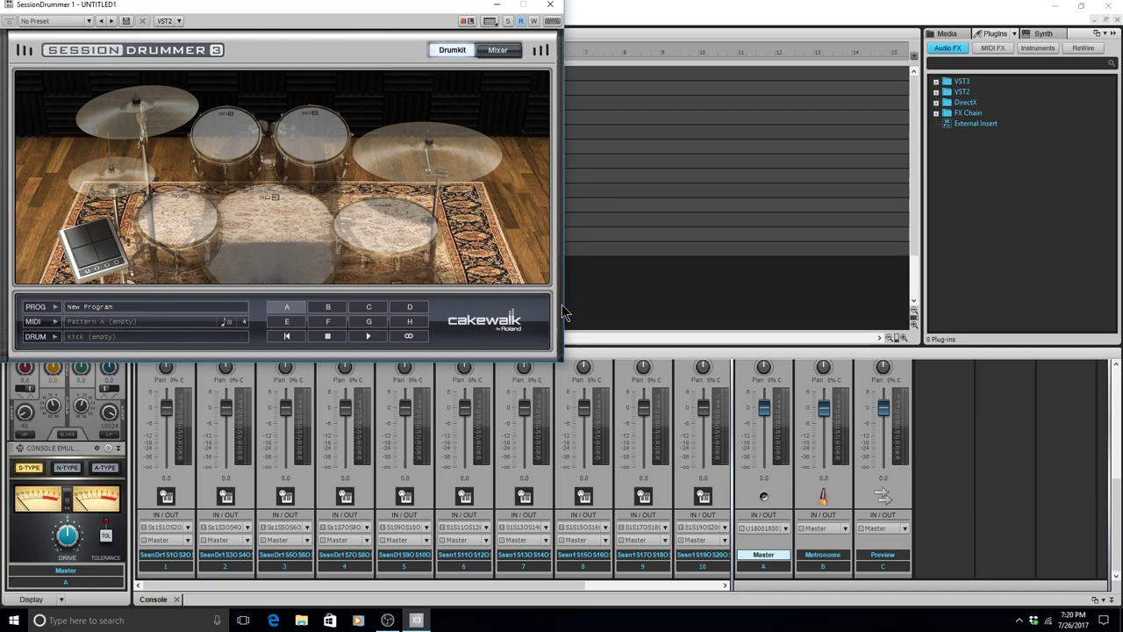
In the Session Drummer mixer, route channel 2 to output 2 and channel 3 to output 3.
{"action": "left_click", "coordinate": [497, 50]}
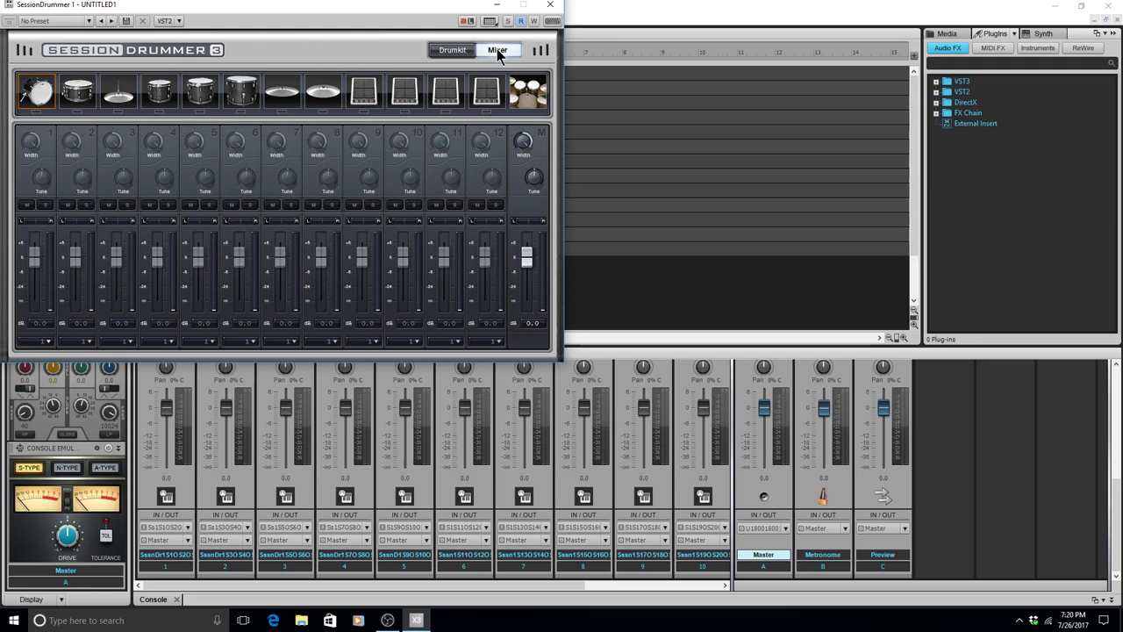
{"action": "left_click", "coordinate": [88, 341]}
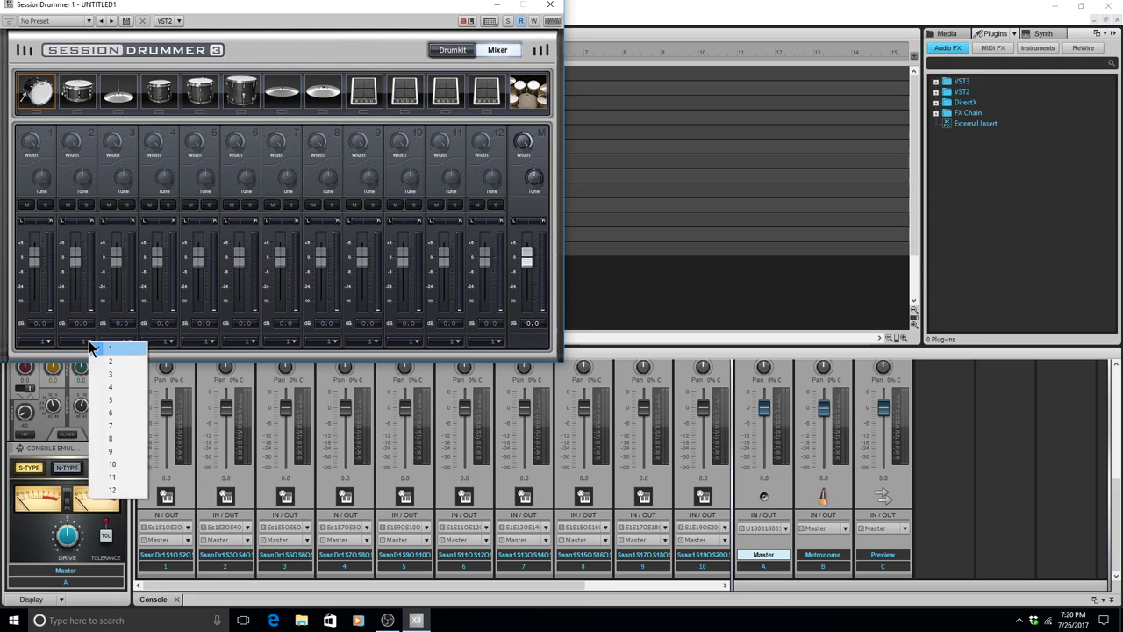
{"action": "key", "text": "Down"}
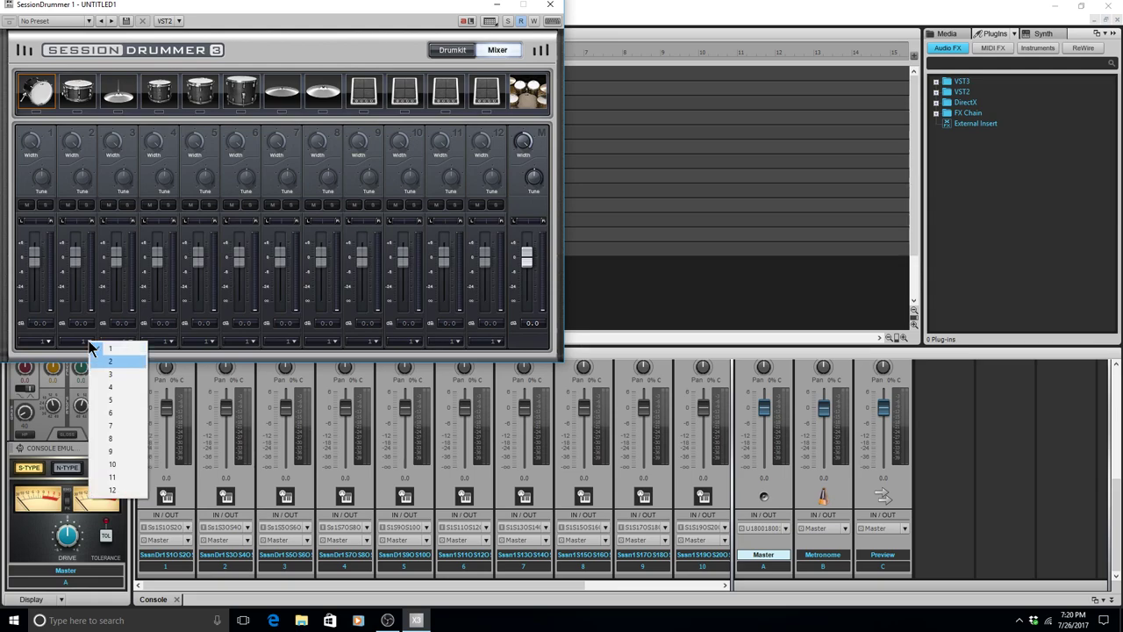
{"action": "key", "text": "Return"}
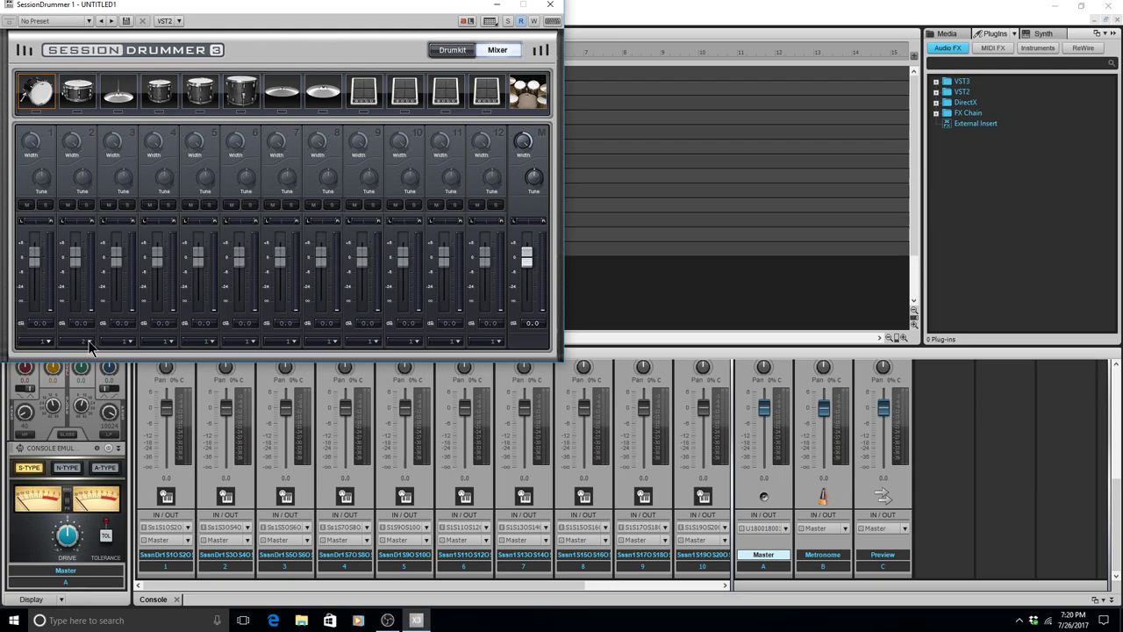
{"action": "left_click", "coordinate": [130, 342]}
{"action": "key", "text": "Down"}
{"action": "key", "text": "Down"}
{"action": "key", "text": "Return"}
Route the tom channels 4, 5 and 6 to output 4 in the drum mixer.
{"action": "left_click", "coordinate": [172, 340]}
{"action": "key", "text": "Down"}
{"action": "key", "text": "Down"}
{"action": "key", "text": "Down"}
{"action": "key", "text": "Return"}
{"action": "left_click", "coordinate": [211, 341]}
{"action": "key", "text": "Down"}
{"action": "key", "text": "Down"}
{"action": "key", "text": "Down"}
{"action": "key", "text": "Down"}
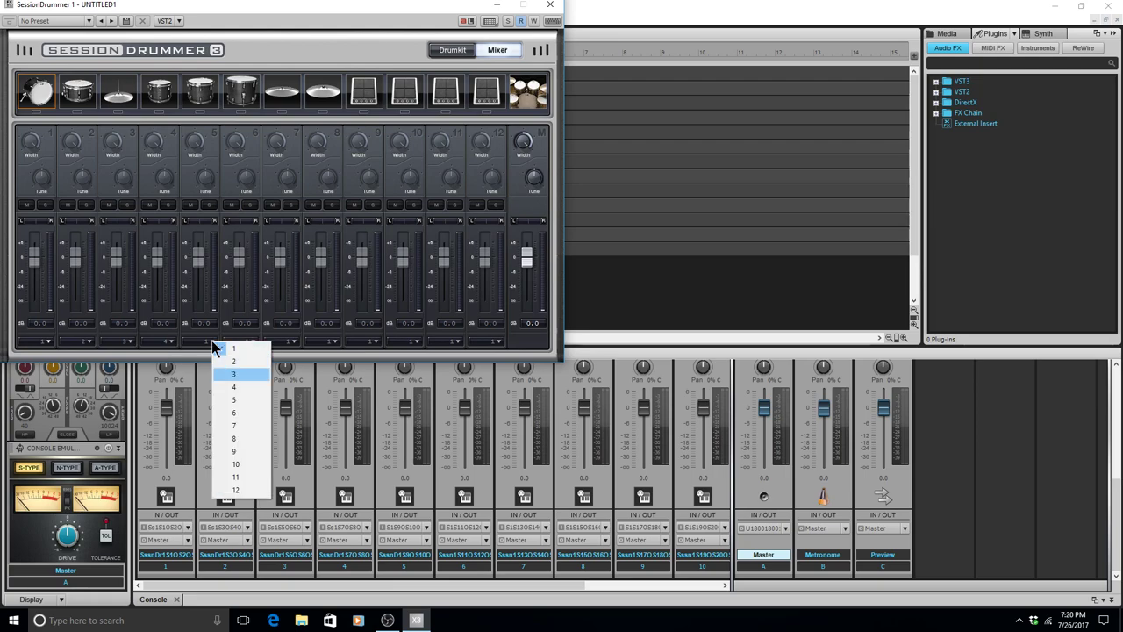
{"action": "key", "text": "Return"}
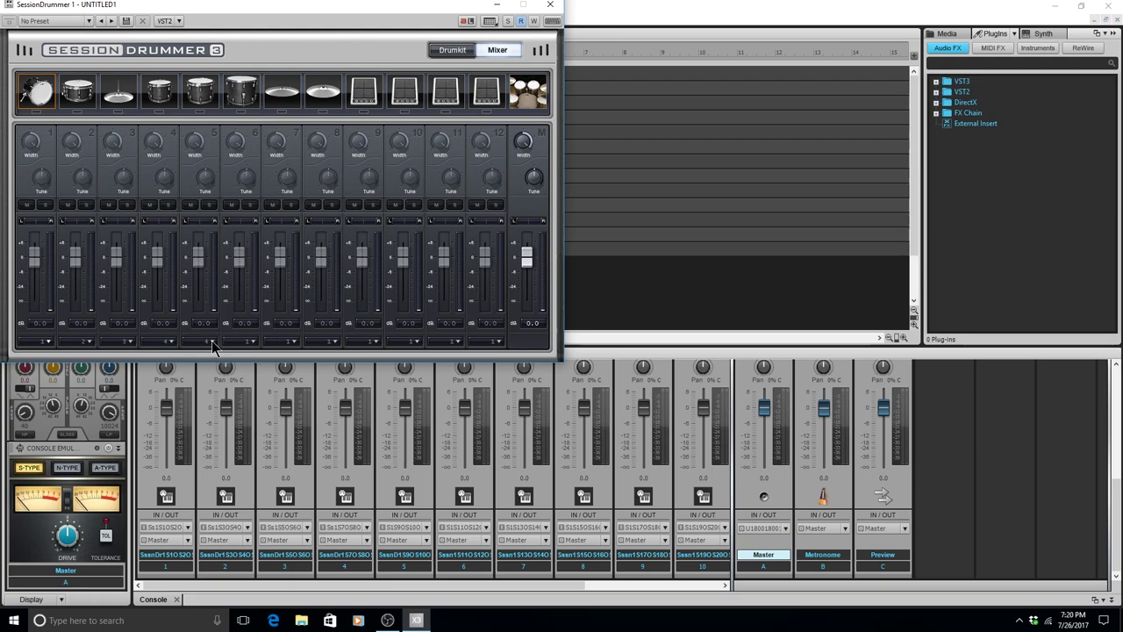
{"action": "left_click", "coordinate": [253, 340]}
{"action": "key", "text": "Down"}
{"action": "key", "text": "Down"}
{"action": "key", "text": "Down"}
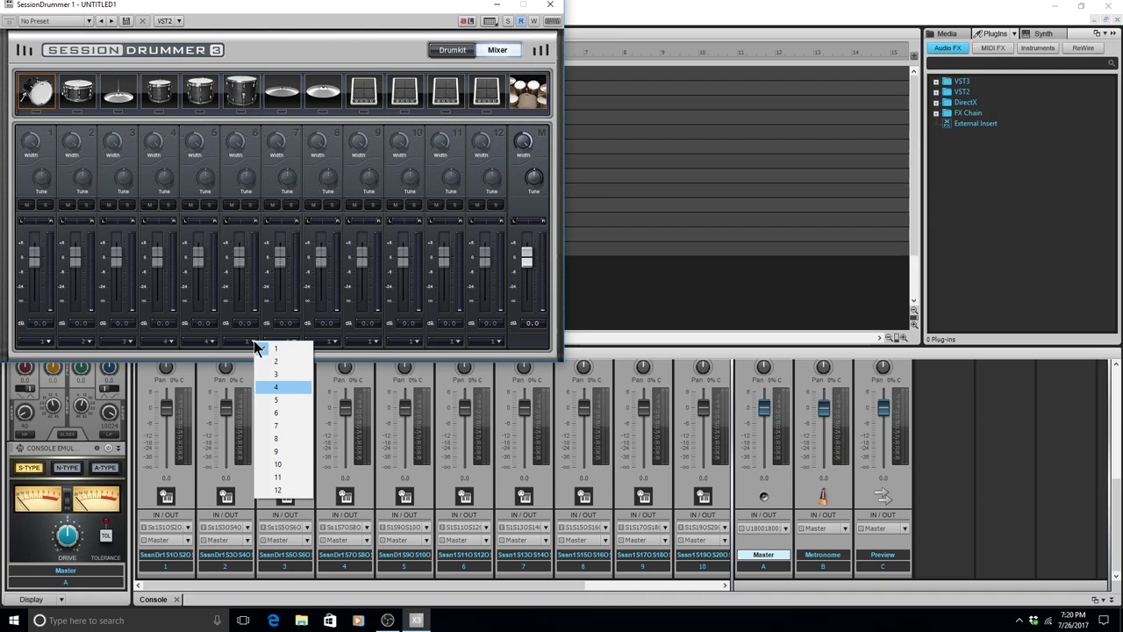
{"action": "key", "text": "Return"}
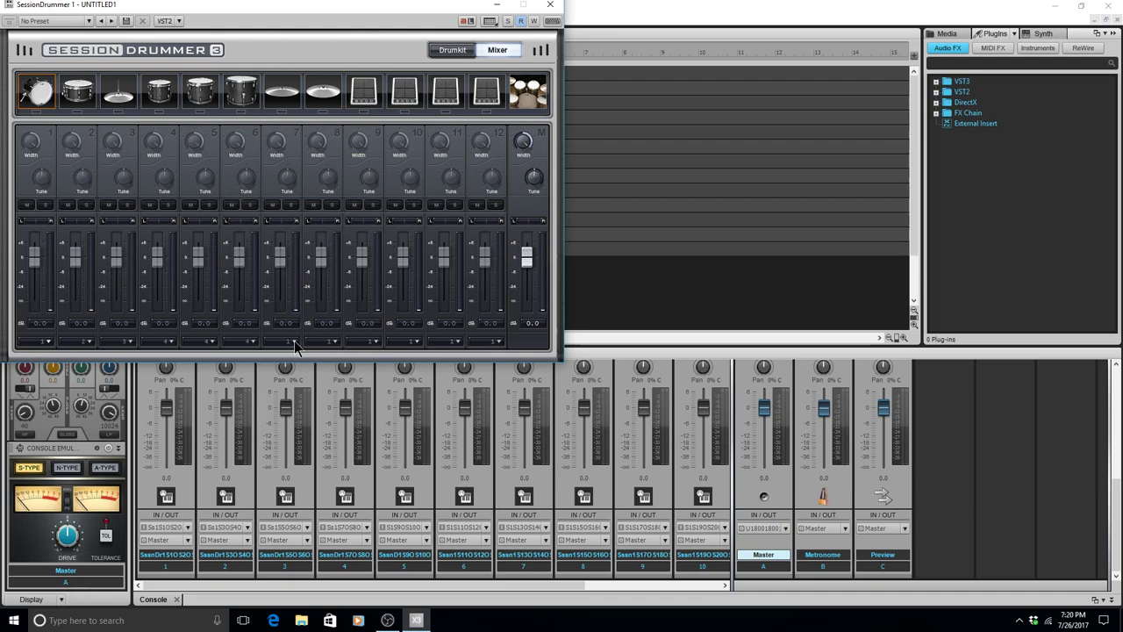
Route the cymbal channels 7 and 8 to output 5 in the drum mixer.
{"action": "left_click", "coordinate": [294, 341]}
{"action": "key", "text": "Down"}
{"action": "key", "text": "Down"}
{"action": "key", "text": "Down"}
{"action": "key", "text": "Down"}
{"action": "key", "text": "Return"}
{"action": "left_click", "coordinate": [335, 340]}
{"action": "key", "text": "Down"}
{"action": "key", "text": "Down"}
{"action": "key", "text": "Down"}
{"action": "key", "text": "Down"}
{"action": "key", "text": "Return"}
Route the percussion pad channels 9 and 10 to output 5.
{"action": "left_click", "coordinate": [377, 341]}
{"action": "key", "text": "Down"}
{"action": "key", "text": "Down"}
{"action": "key", "text": "Down"}
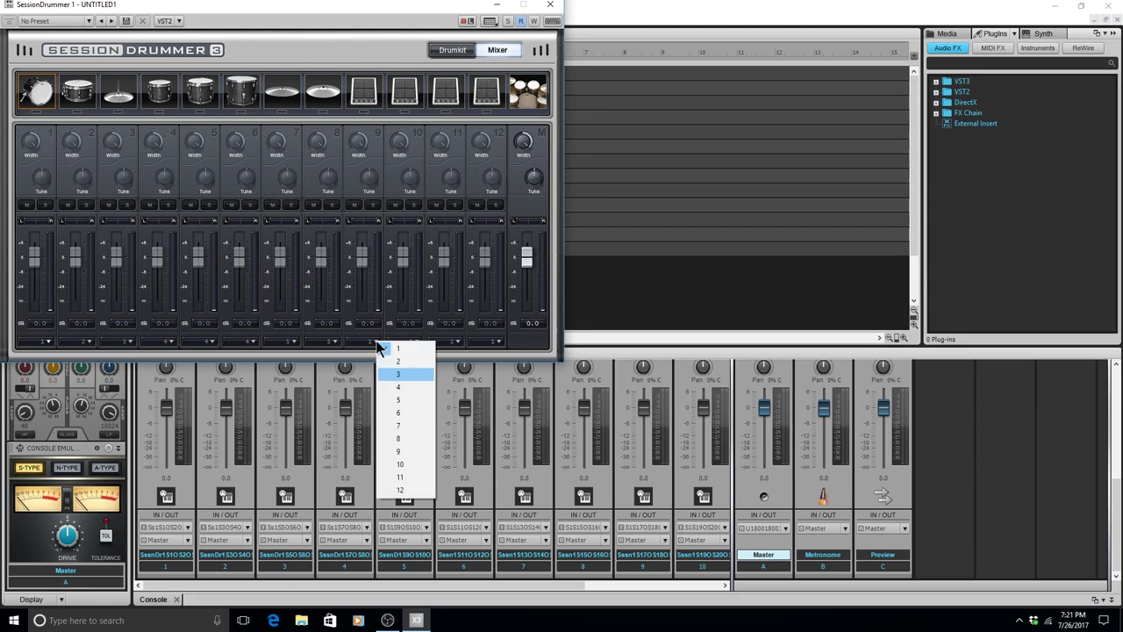
{"action": "key", "text": "Down"}
{"action": "key", "text": "Return"}
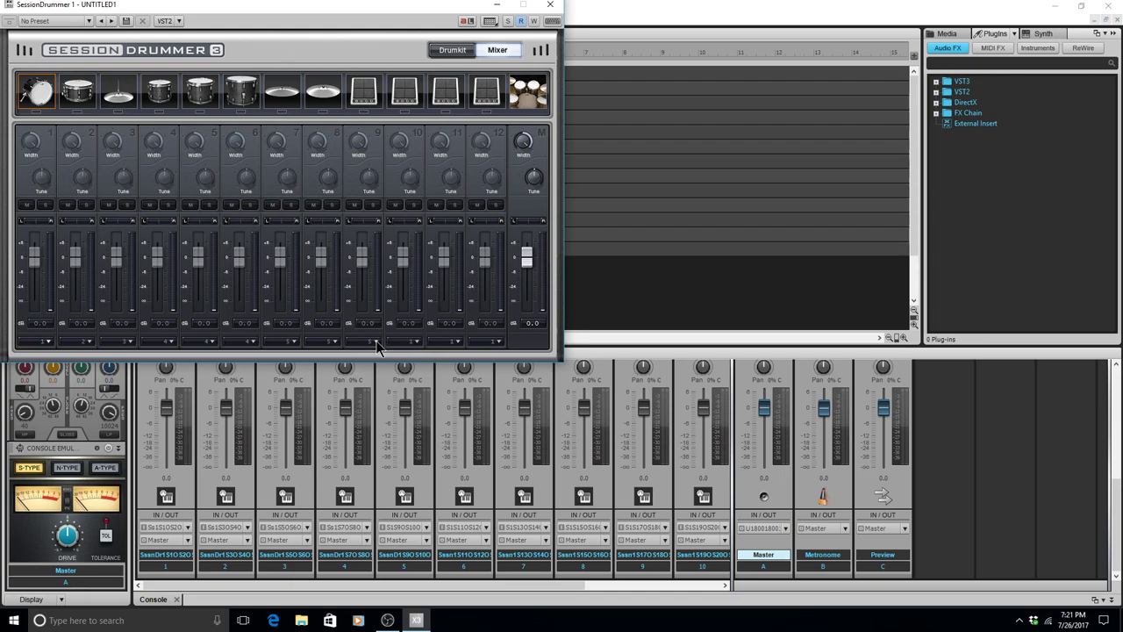
{"action": "left_click", "coordinate": [418, 341]}
{"action": "key", "text": "Down"}
{"action": "key", "text": "Down"}
{"action": "key", "text": "Down"}
{"action": "key", "text": "Down"}
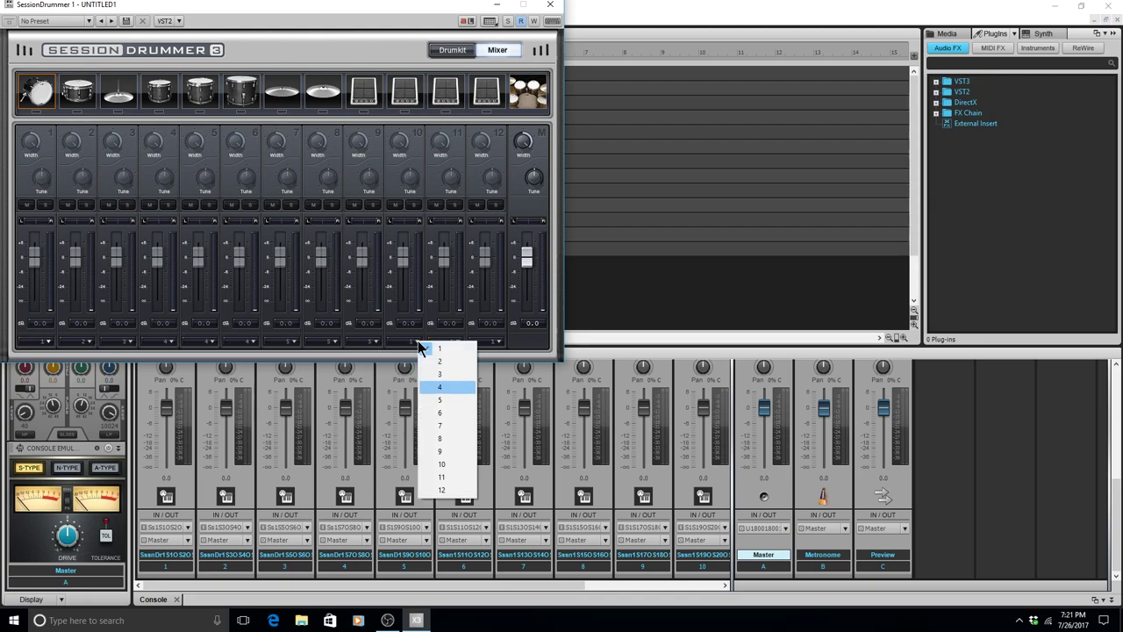
{"action": "key", "text": "Return"}
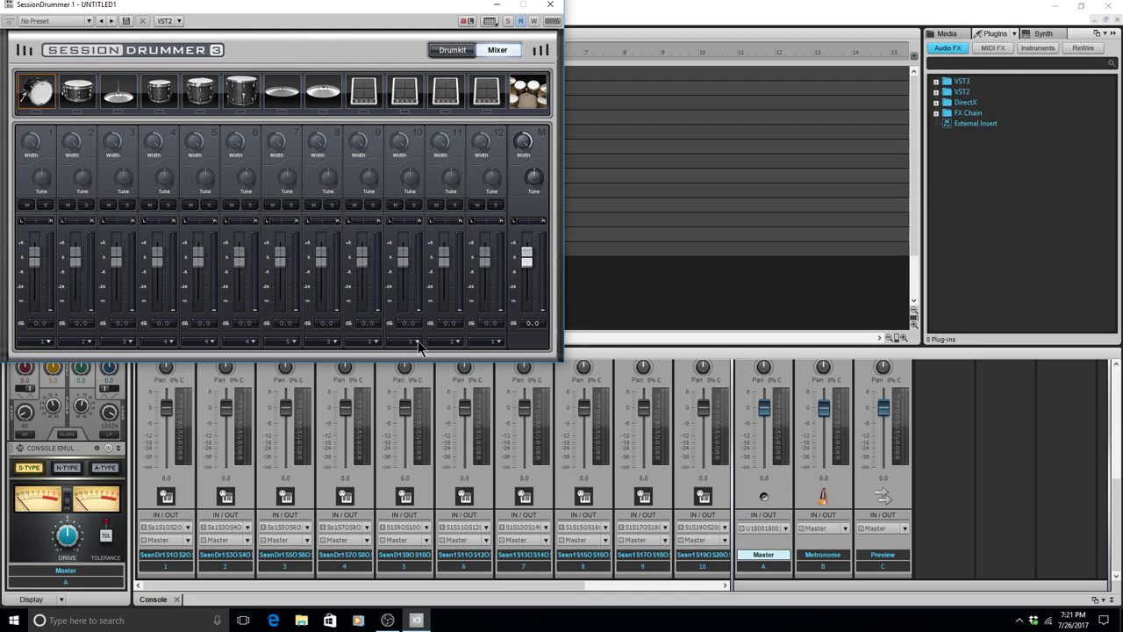
Route the remaining percussion pad channels 11 and 12 to output 5.
{"action": "left_click", "coordinate": [458, 342]}
{"action": "key", "text": "Down"}
{"action": "key", "text": "Down"}
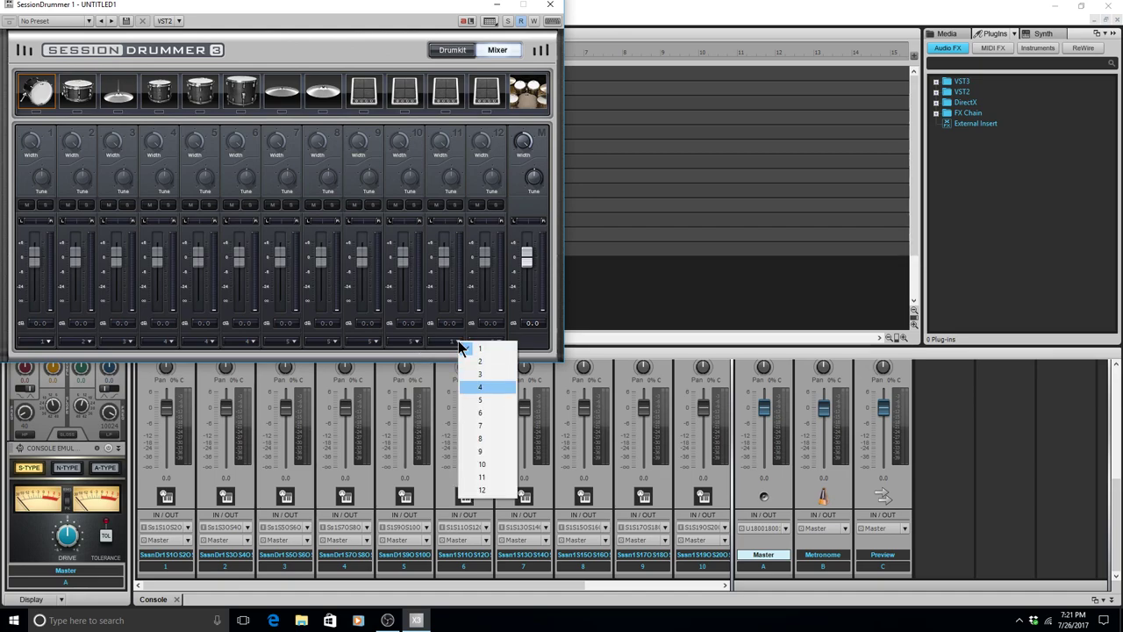
{"action": "key", "text": "Down"}
{"action": "key", "text": "Return"}
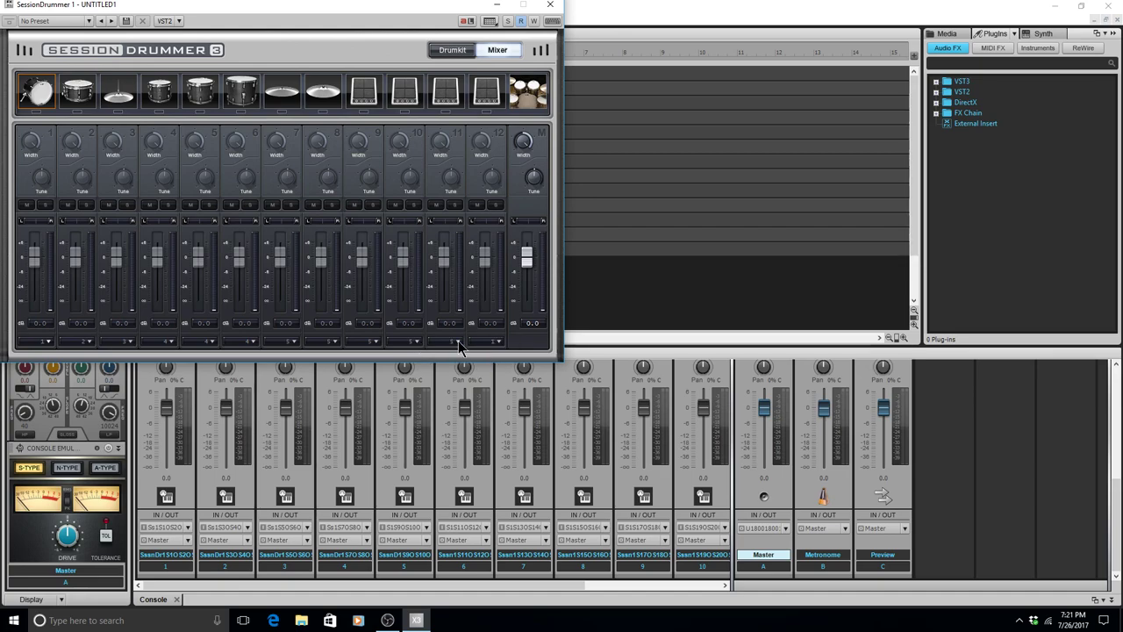
{"action": "left_click", "coordinate": [499, 342]}
{"action": "key", "text": "Down"}
{"action": "key", "text": "Down"}
{"action": "key", "text": "Down"}
{"action": "key", "text": "Down"}
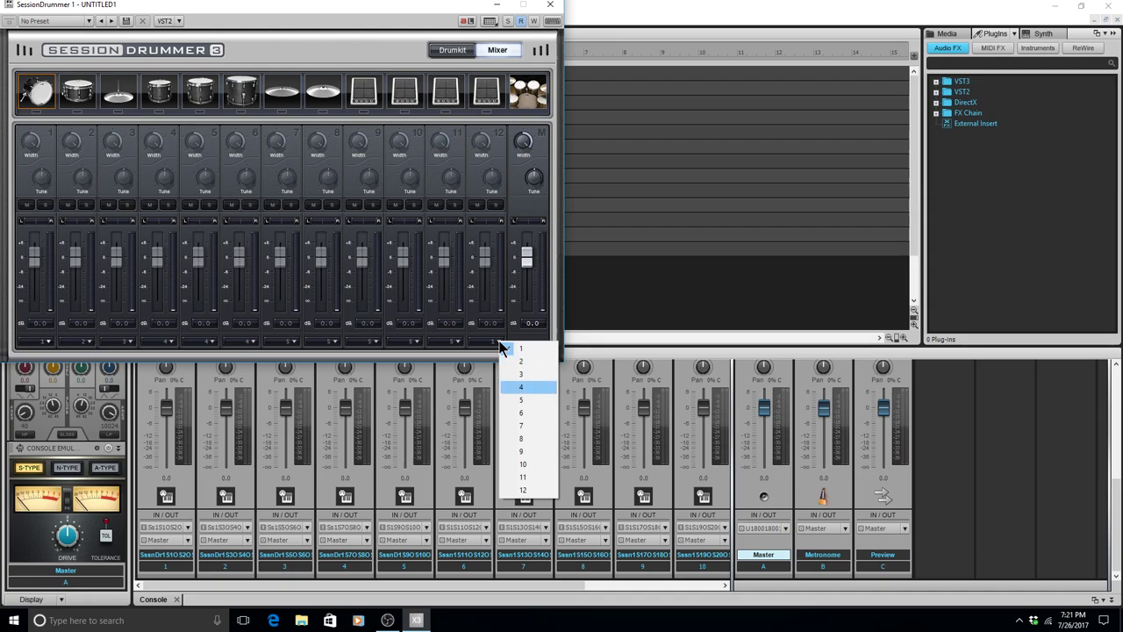
{"action": "key", "text": "Return"}
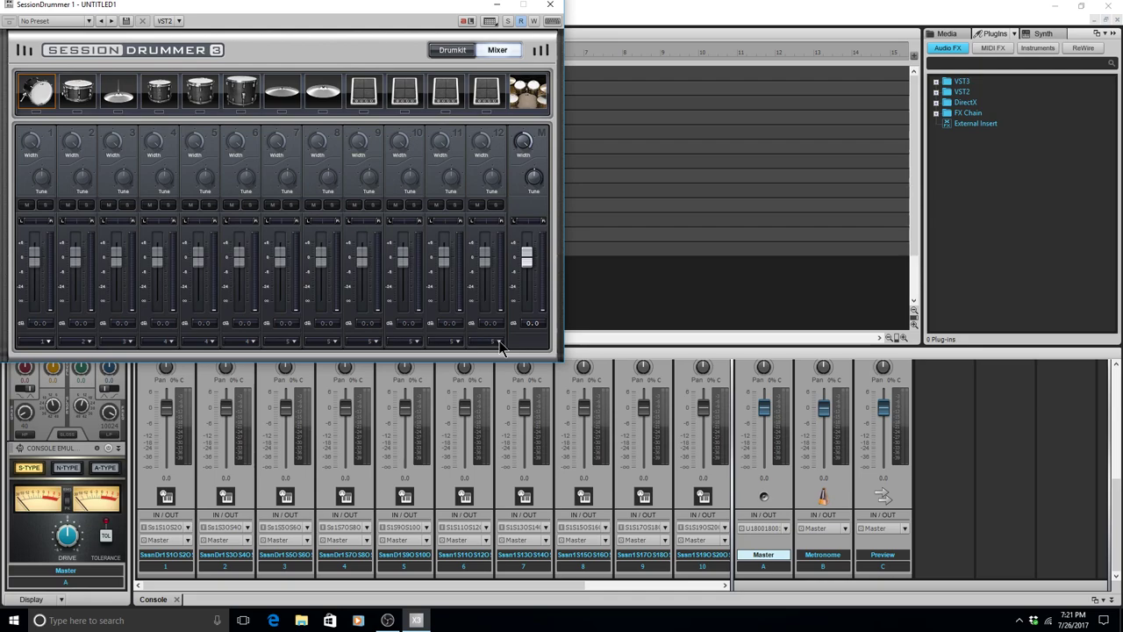
Load the acoustic program SonicReality_BritRockKit into the drumkit and close the Session Drummer window.
{"action": "left_click", "coordinate": [452, 50]}
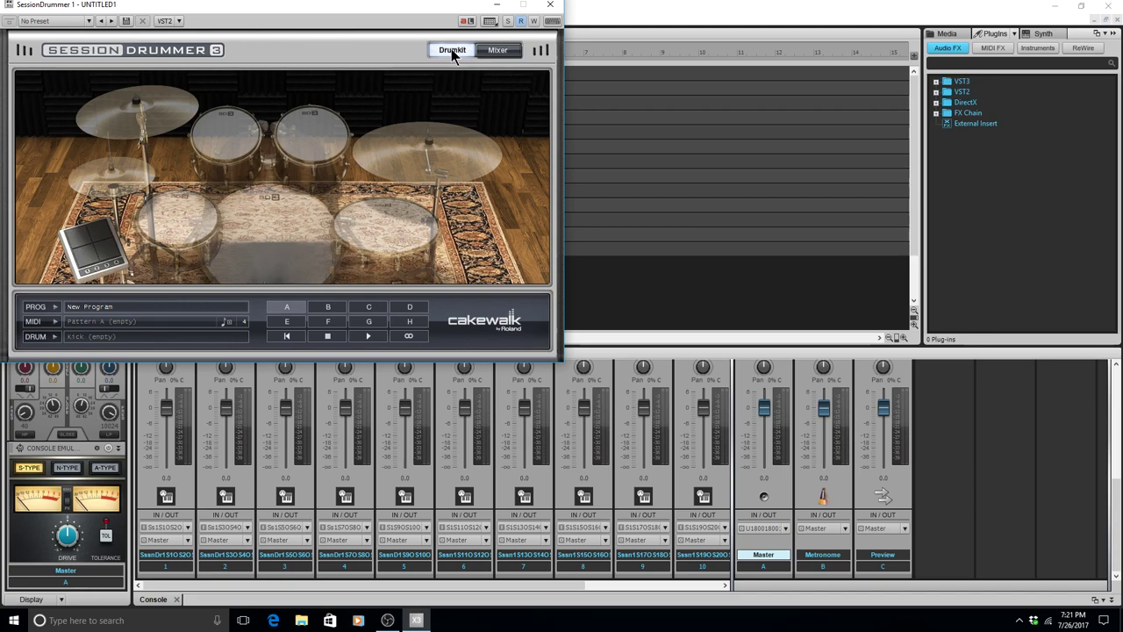
{"action": "left_click", "coordinate": [157, 308]}
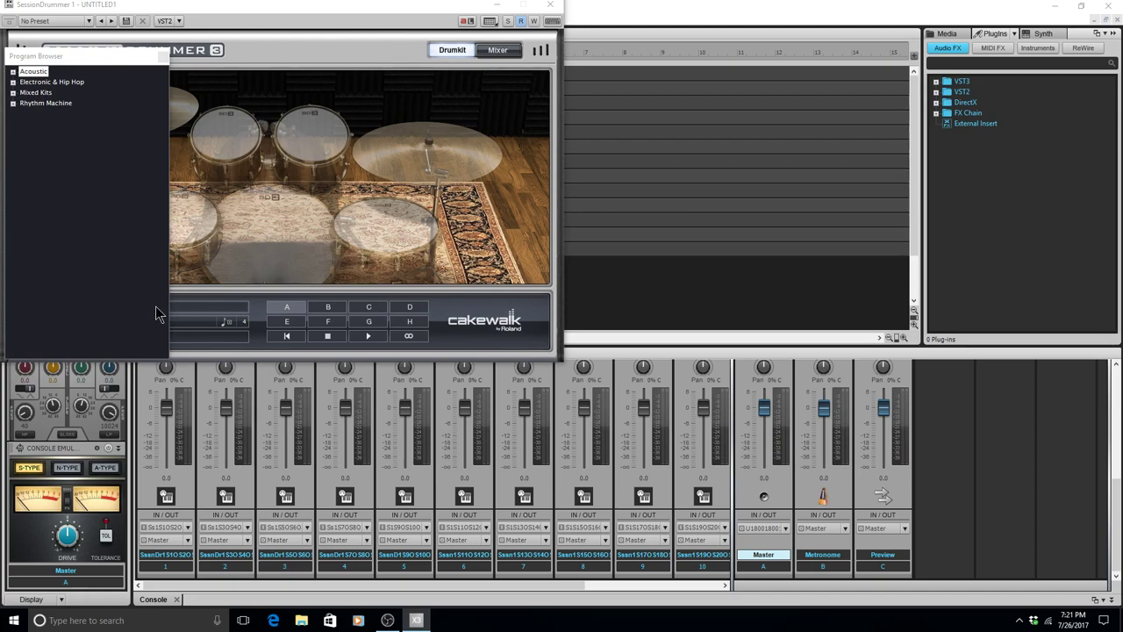
{"action": "key", "text": "Right"}
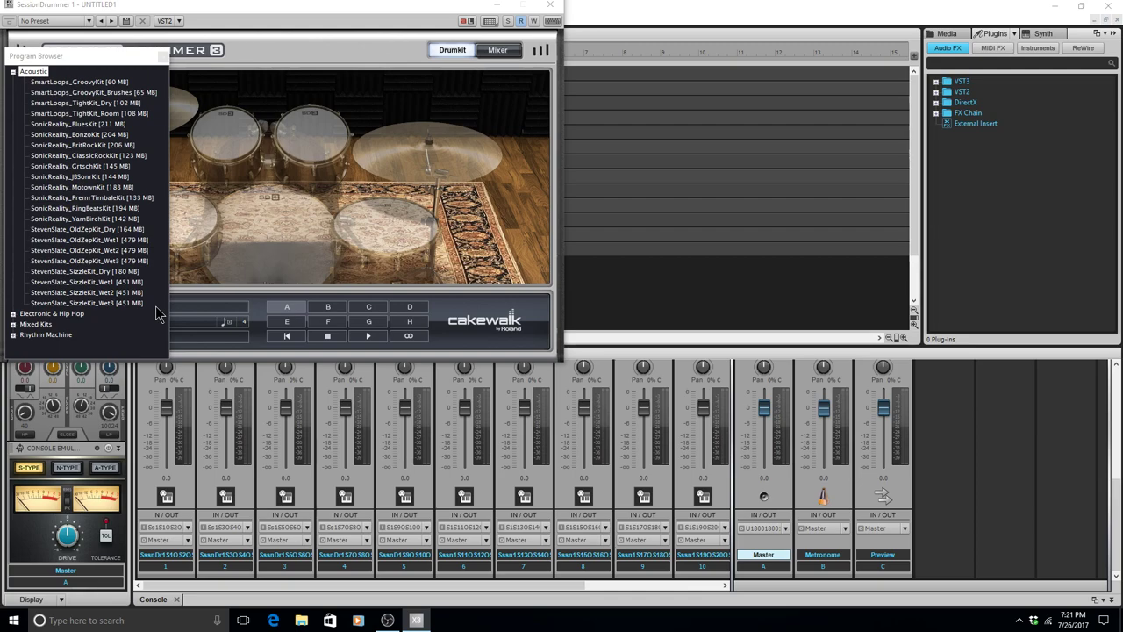
{"action": "key", "text": "Down"}
{"action": "key", "text": "Down"}
{"action": "key", "text": "Down"}
{"action": "key", "text": "Down"}
{"action": "key", "text": "Down"}
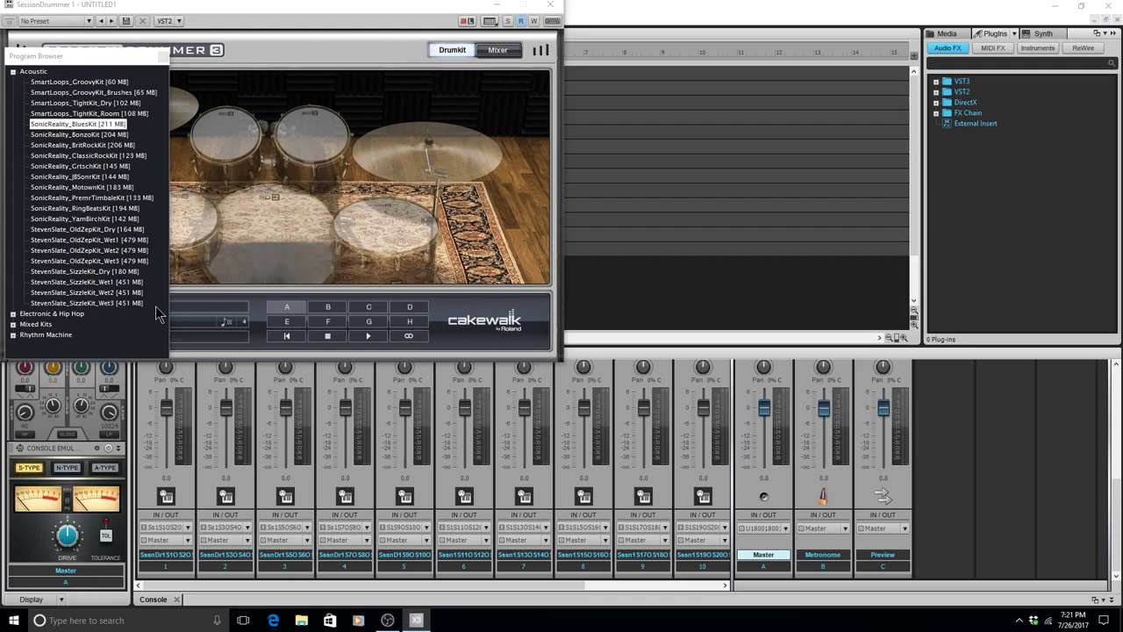
{"action": "key", "text": "Down"}
{"action": "key", "text": "Down"}
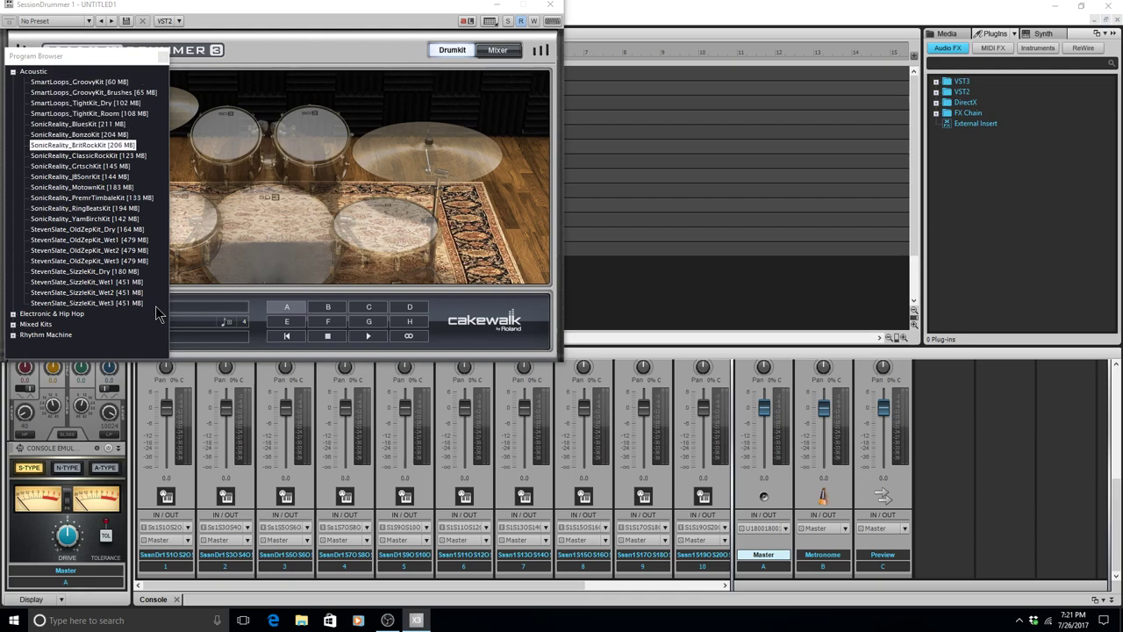
{"action": "key", "text": "Return"}
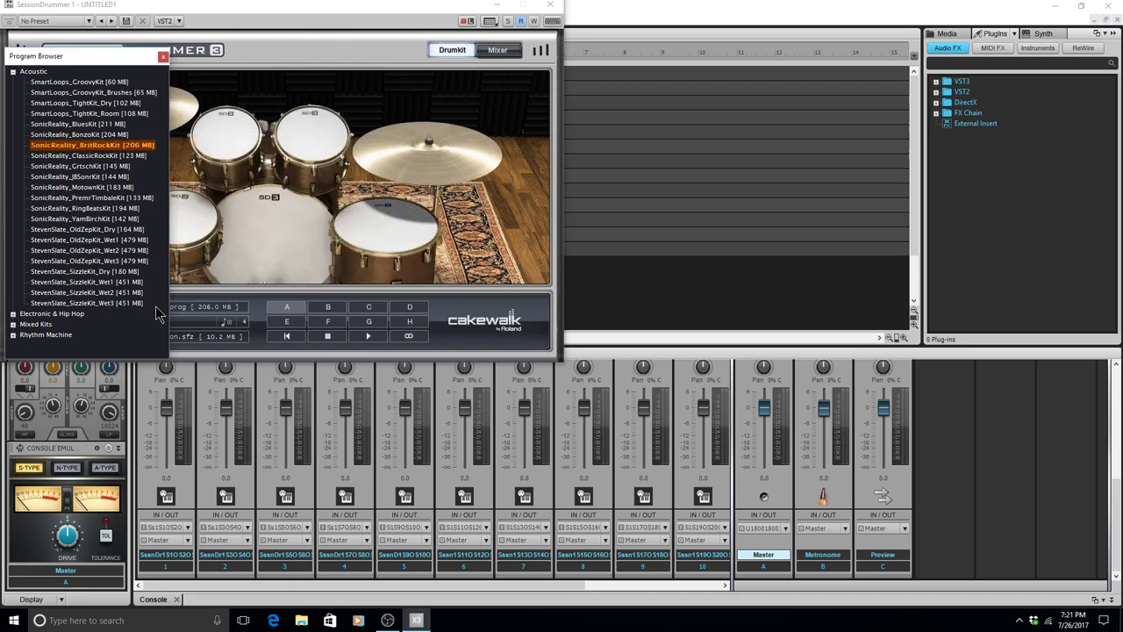
{"action": "left_click", "coordinate": [157, 313]}
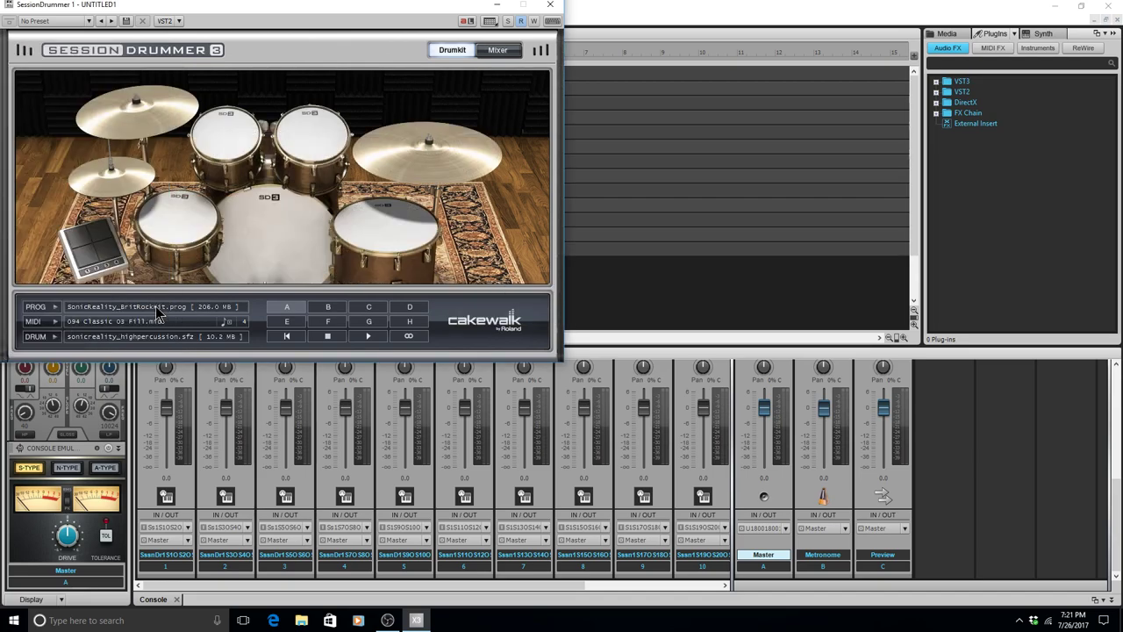
{"action": "key", "text": "Escape"}
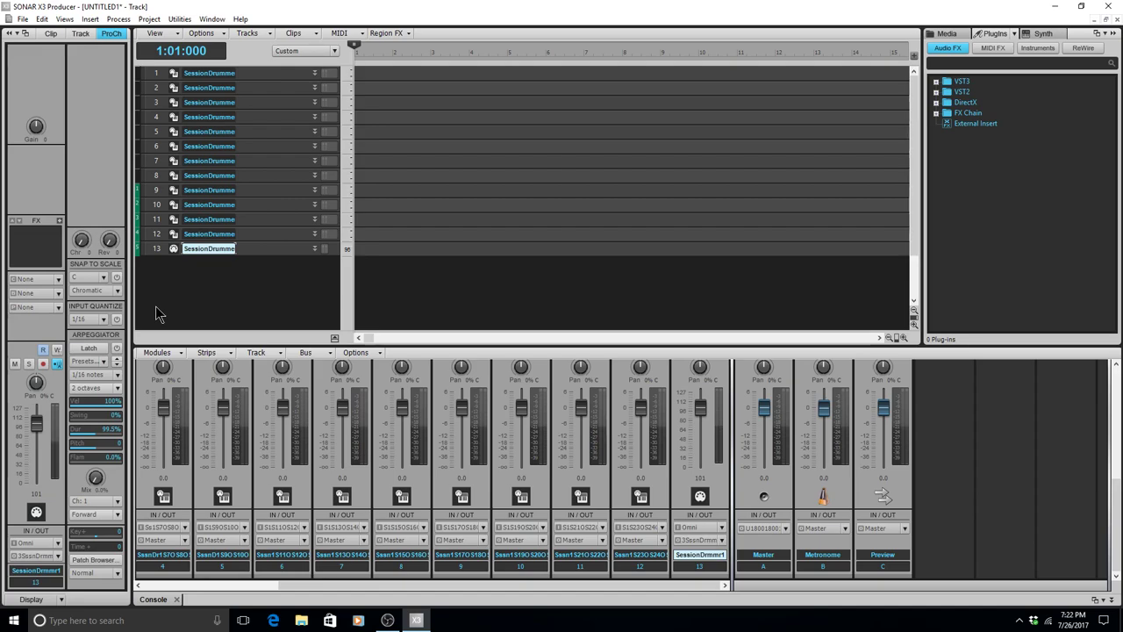
Rename MIDI track 13 as "Midi Drums".
{"action": "key", "text": "F2"}
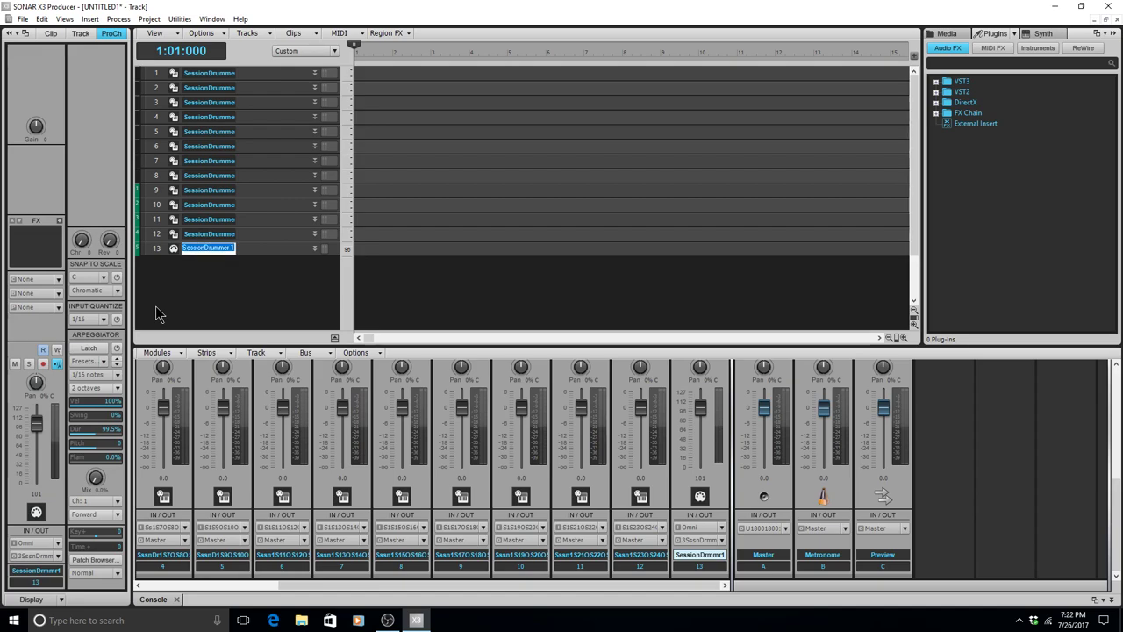
{"action": "type", "text": "Midi Drums"}
{"action": "key", "text": "Return"}
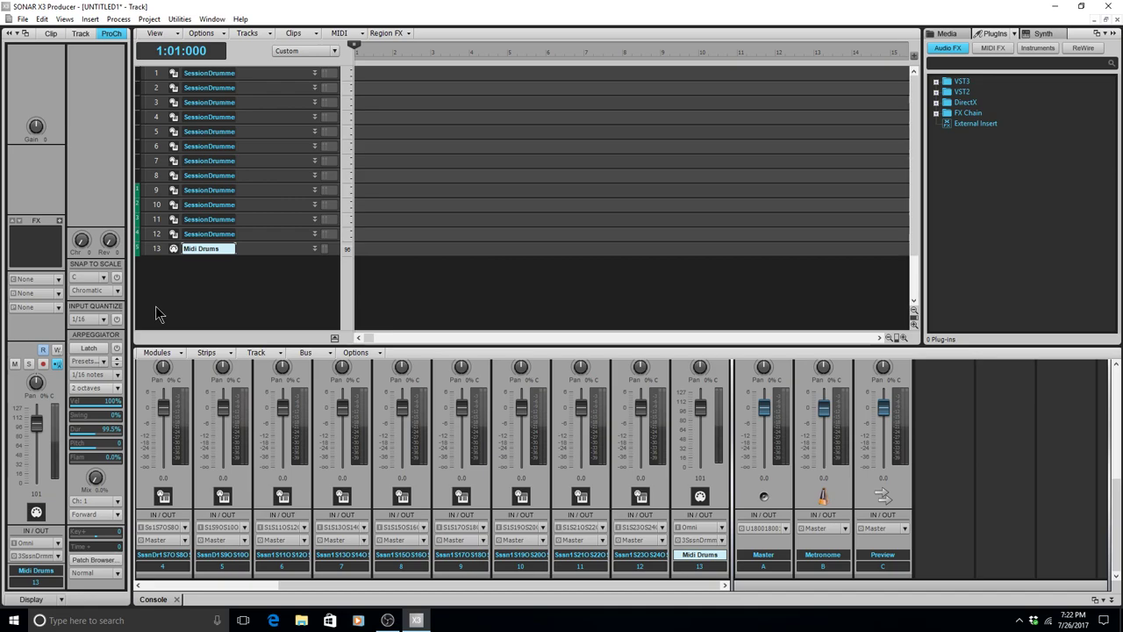
Rename track 1 as "Kick" and track 2 as "Snare".
{"action": "key", "text": "Tab"}
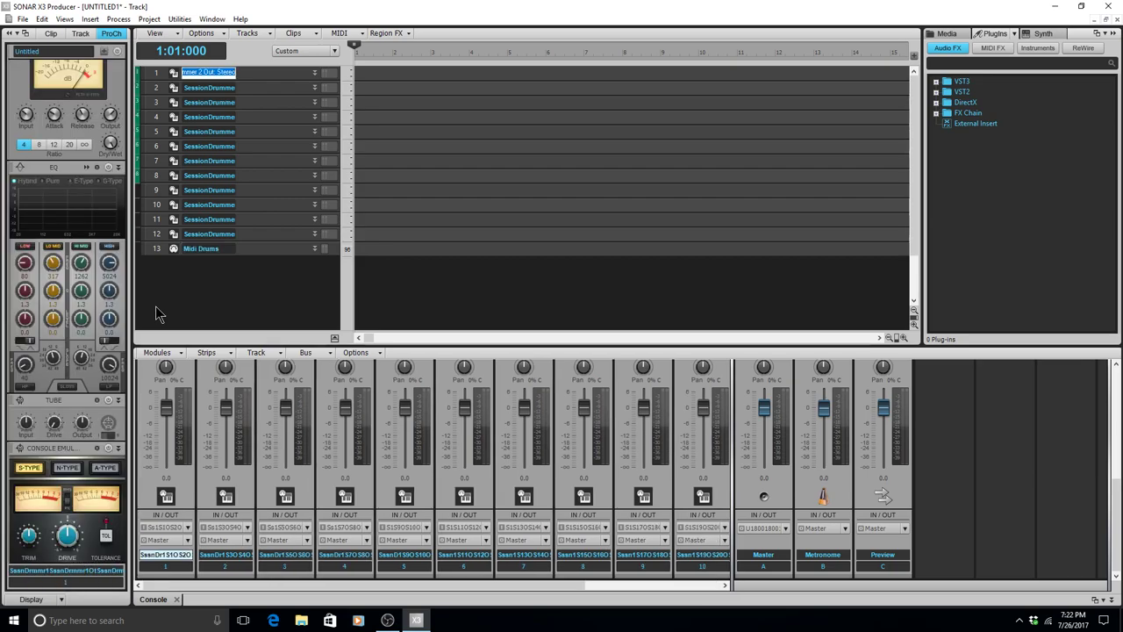
{"action": "type", "text": "Kick"}
{"action": "key", "text": "Return"}
{"action": "key", "text": "Tab"}
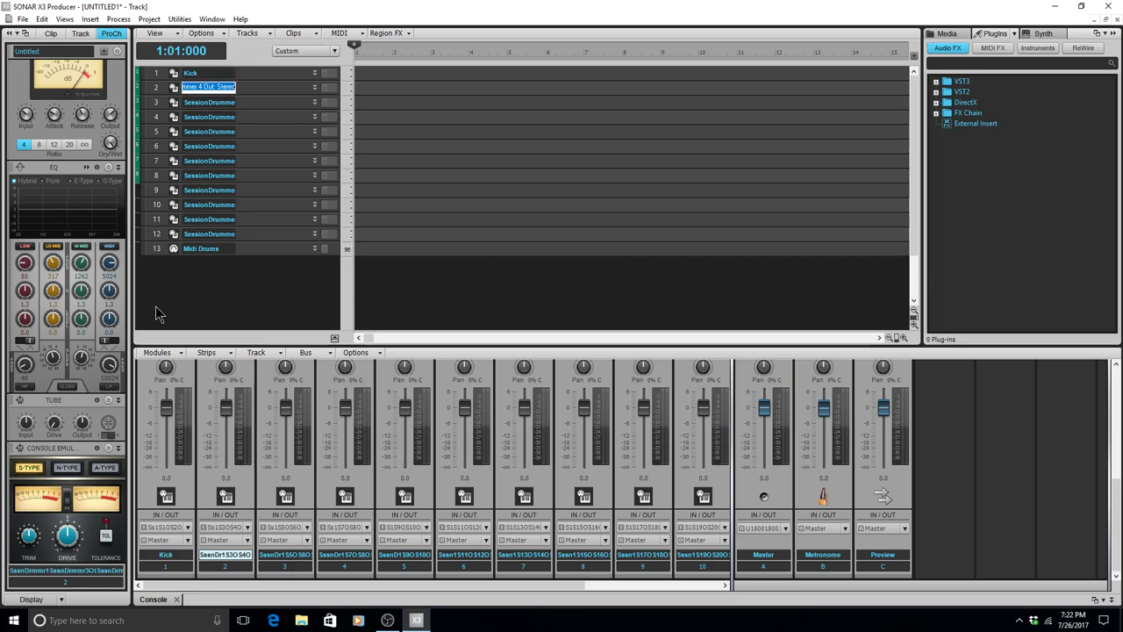
{"action": "type", "text": "Snare"}
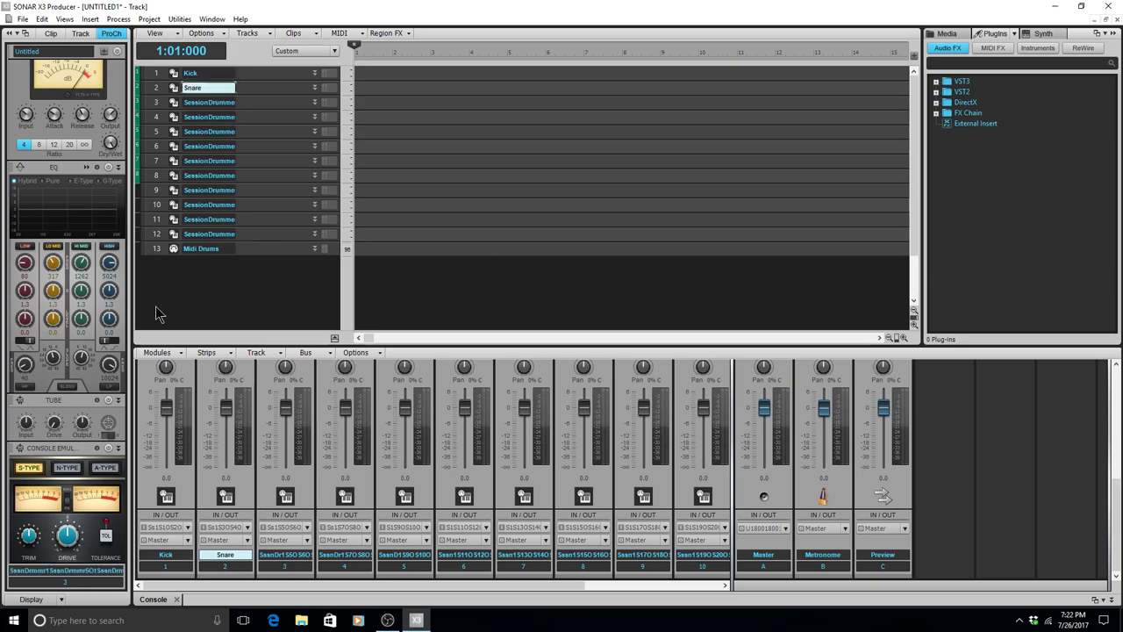
Rename track 3 as "Hats" and track 4 as "Toms".
{"action": "key", "text": "Tab"}
{"action": "type", "text": "Hats"}
{"action": "key", "text": "Return"}
{"action": "key", "text": "Tab"}
{"action": "type", "text": "Tom"}
{"action": "key", "text": "Return"}
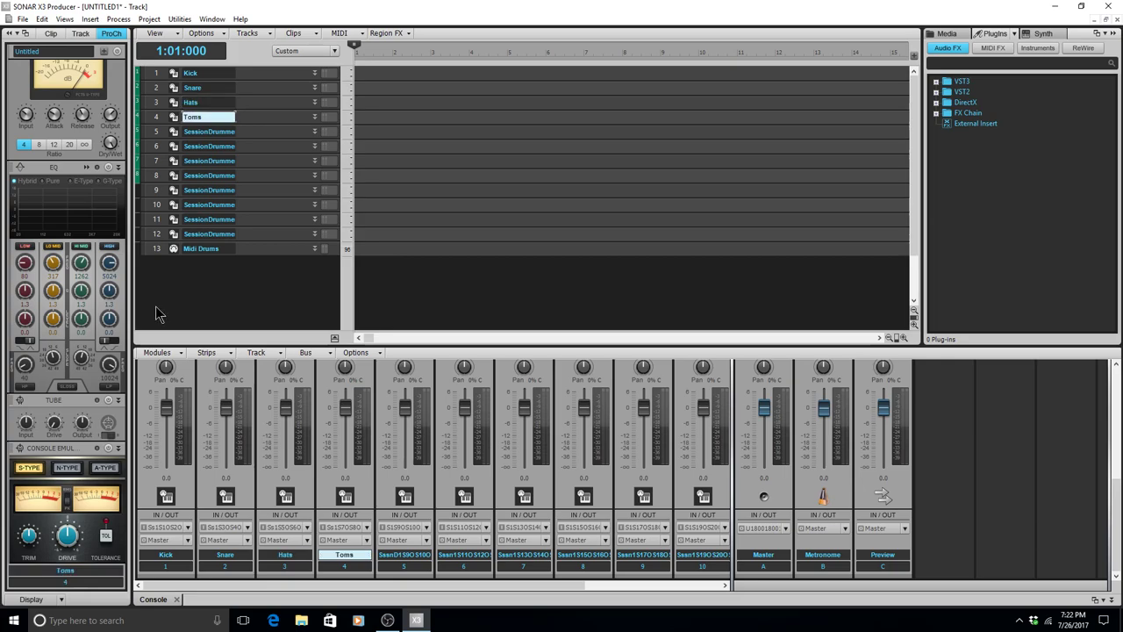
Rename track 5 as "Overheads".
{"action": "key", "text": "Tab"}
{"action": "key", "text": "shift+v"}
{"action": "key", "text": "h"}
{"action": "key", "text": "Escape"}
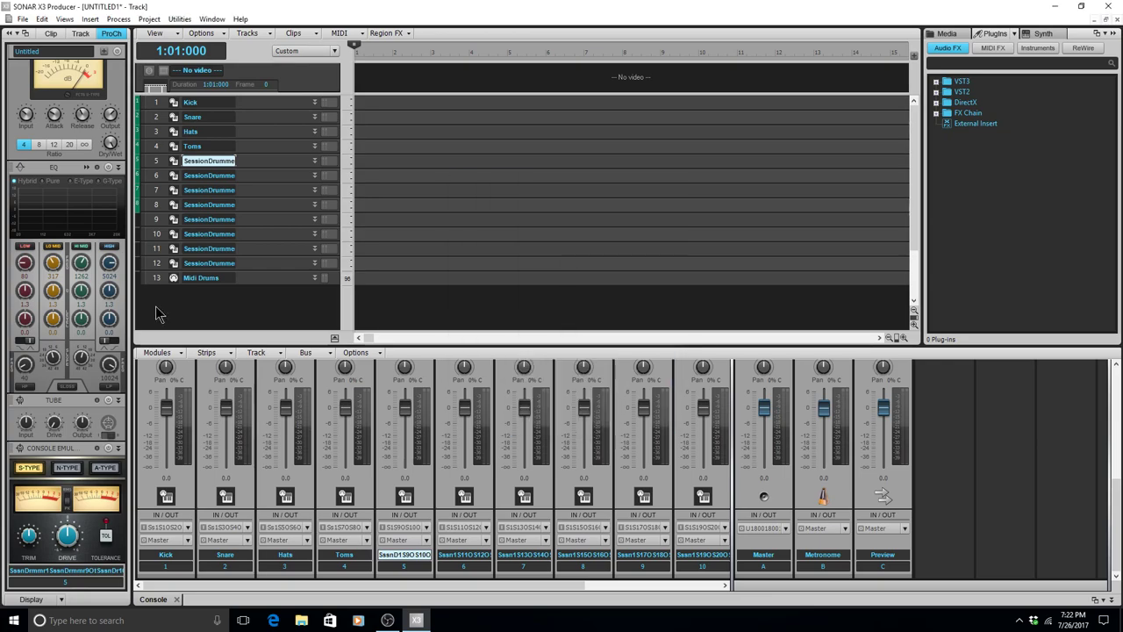
{"action": "key", "text": "shift+Tab"}
{"action": "key", "text": "Tab"}
{"action": "key", "text": "Return"}
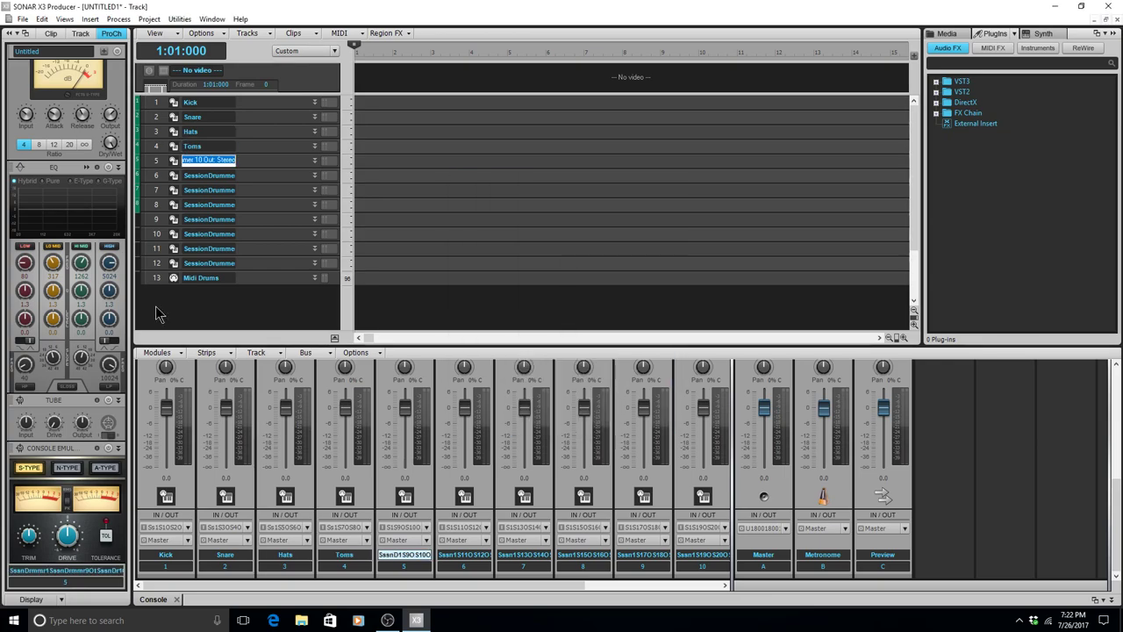
{"action": "type", "text": "Overheads"}
{"action": "key", "text": "Return"}
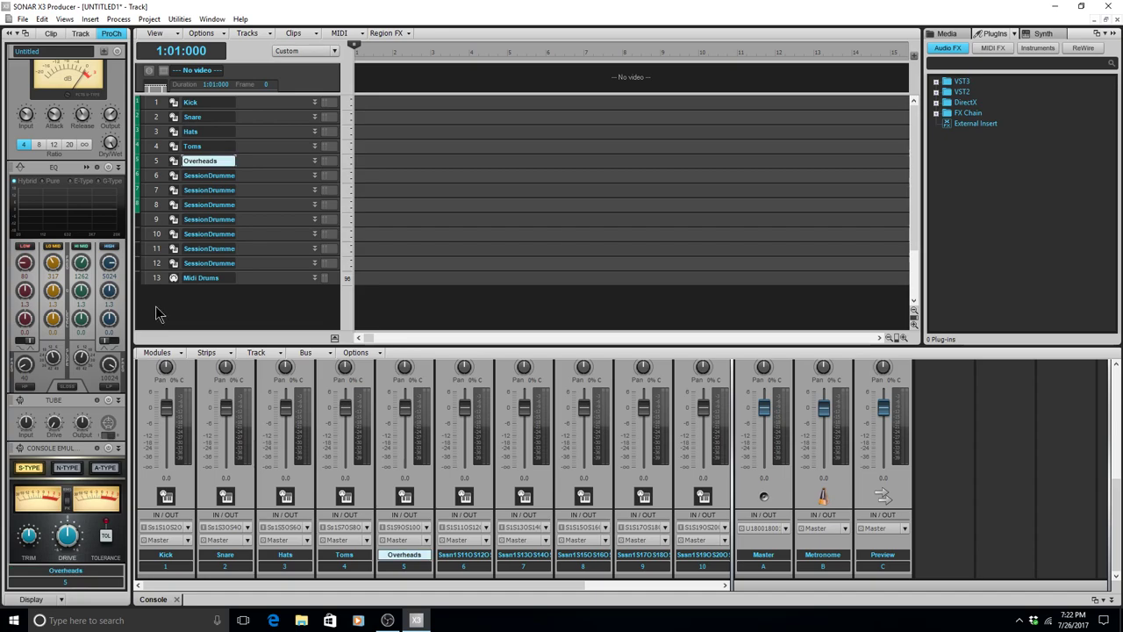
Delete the seven unused Session Drummer output tracks between Overheads and Midi Drums.
{"action": "key", "text": "shift+Tab"}
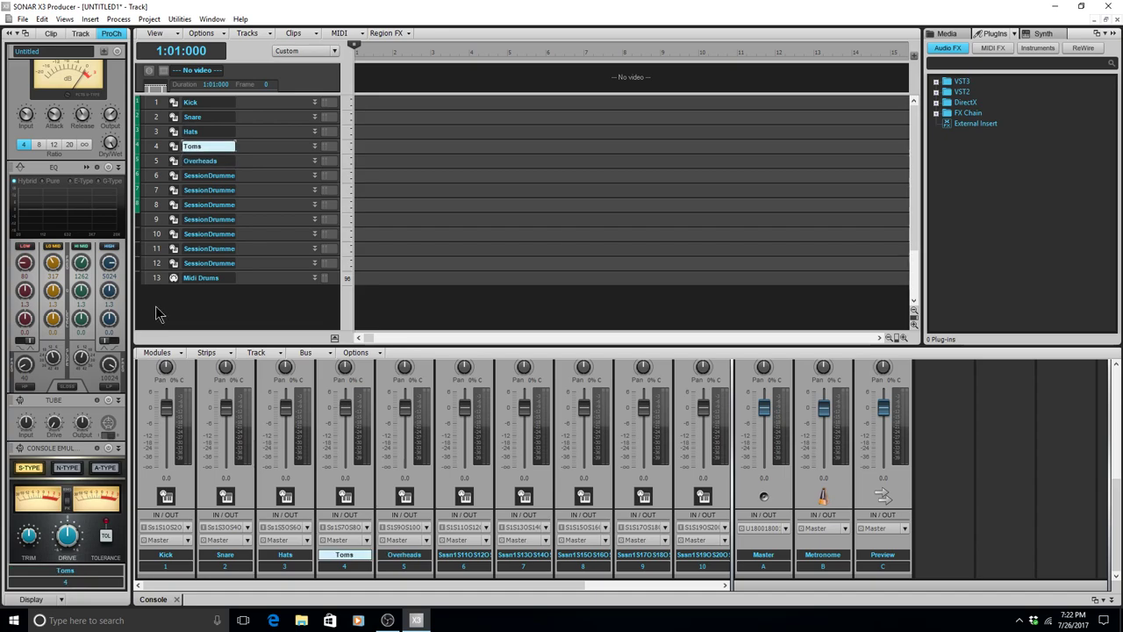
{"action": "key", "text": "Tab"}
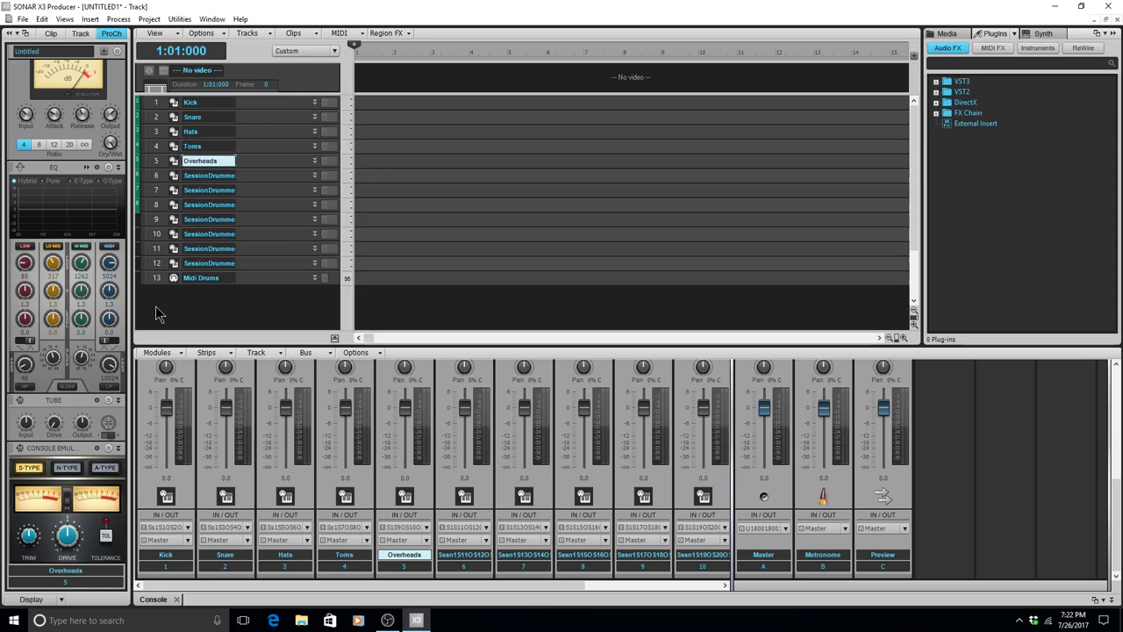
{"action": "key", "text": "Tab"}
{"action": "key", "text": "shift+F10"}
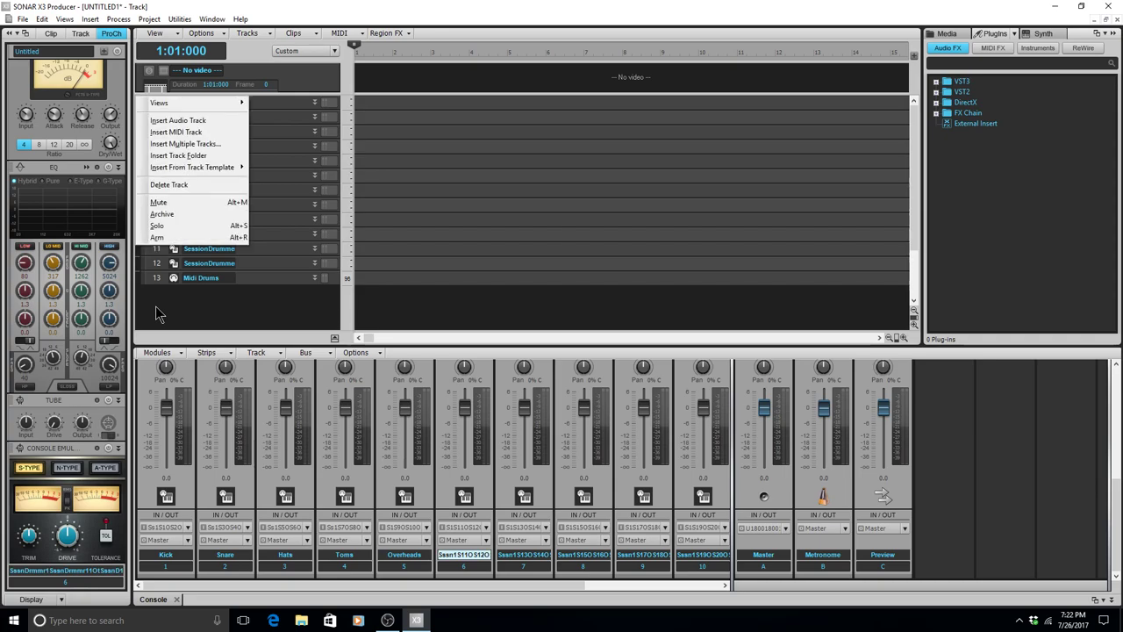
{"action": "key", "text": "d"}
{"action": "key", "text": "shift+F10"}
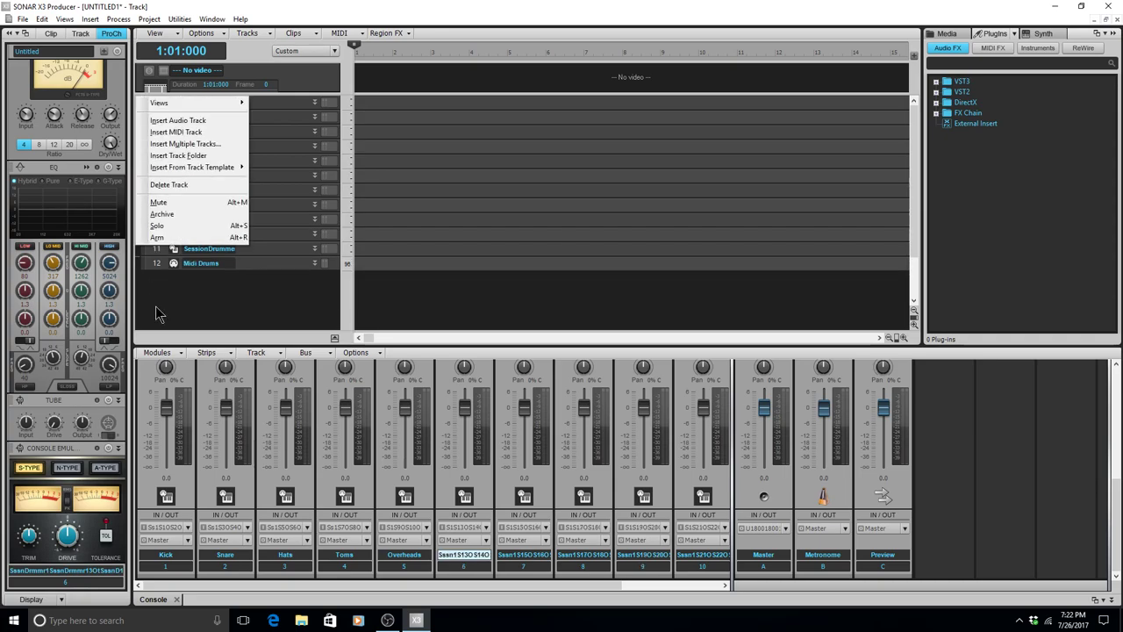
{"action": "key", "text": "d"}
{"action": "key", "text": "shift+F10"}
{"action": "key", "text": "d"}
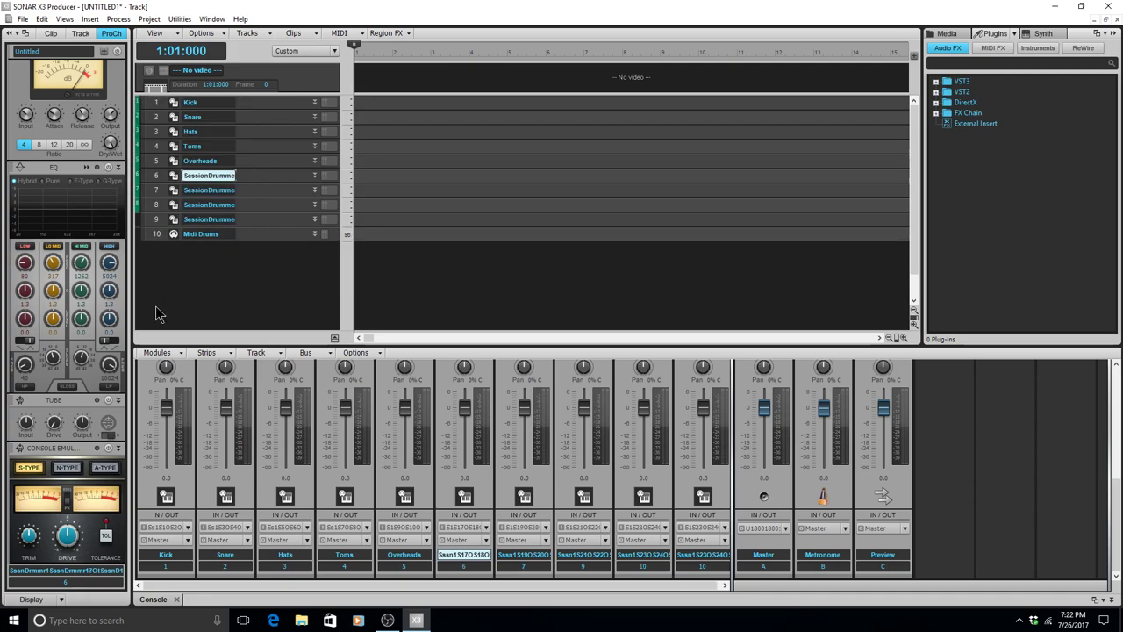
{"action": "key", "text": "shift+F10"}
{"action": "key", "text": "d"}
{"action": "key", "text": "shift+F10"}
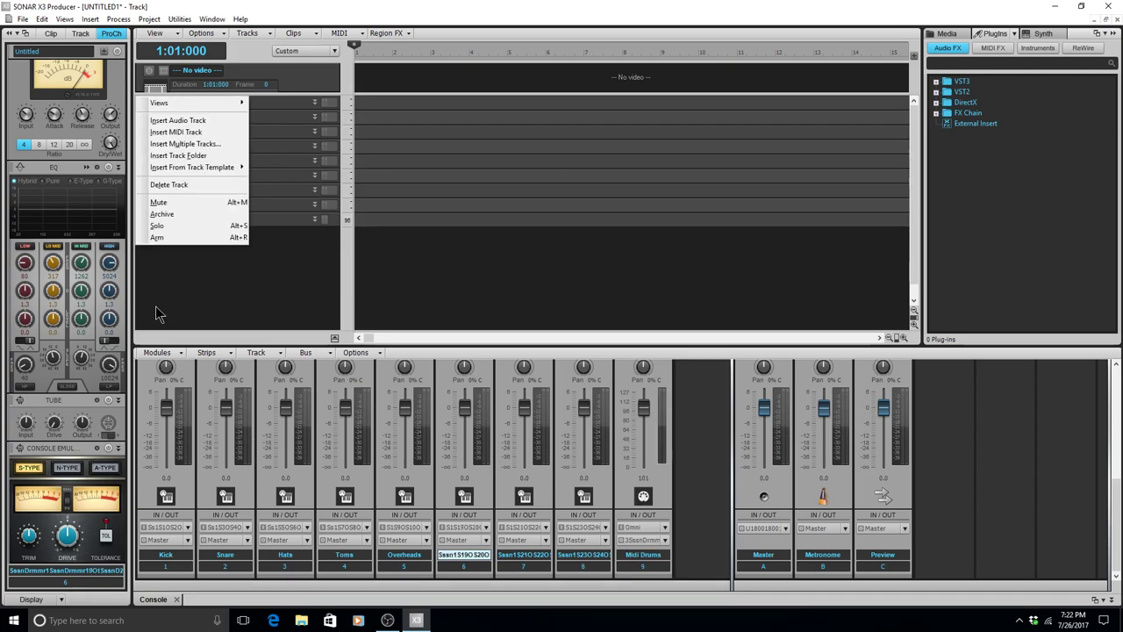
{"action": "key", "text": "d"}
{"action": "key", "text": "shift+F10"}
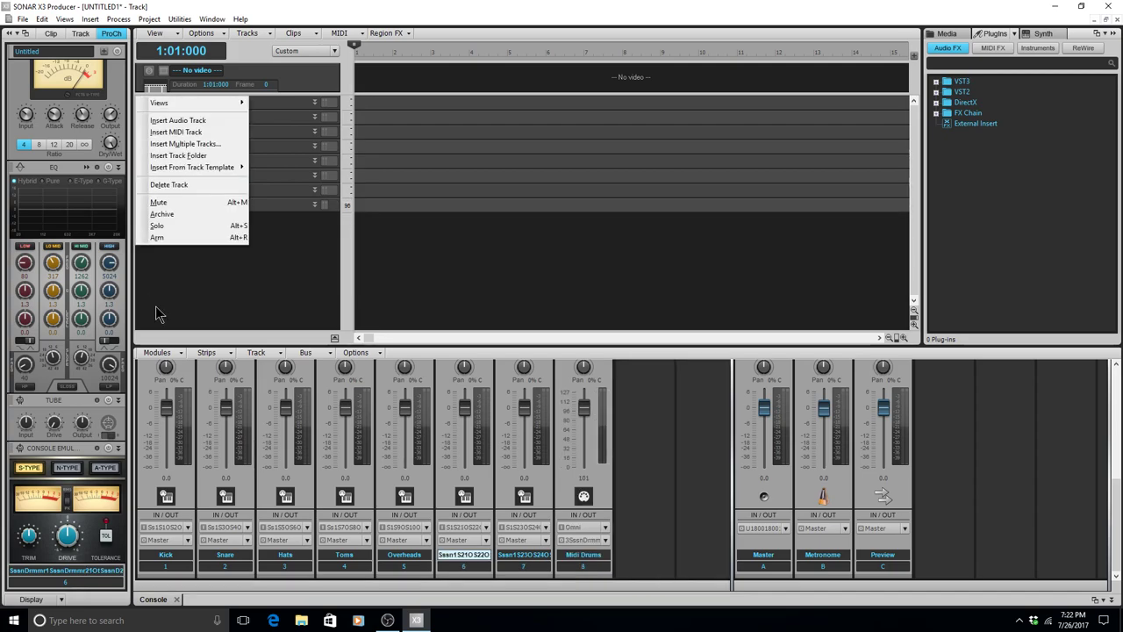
{"action": "key", "text": "d"}
{"action": "key", "text": "shift+F10"}
{"action": "key", "text": "d"}
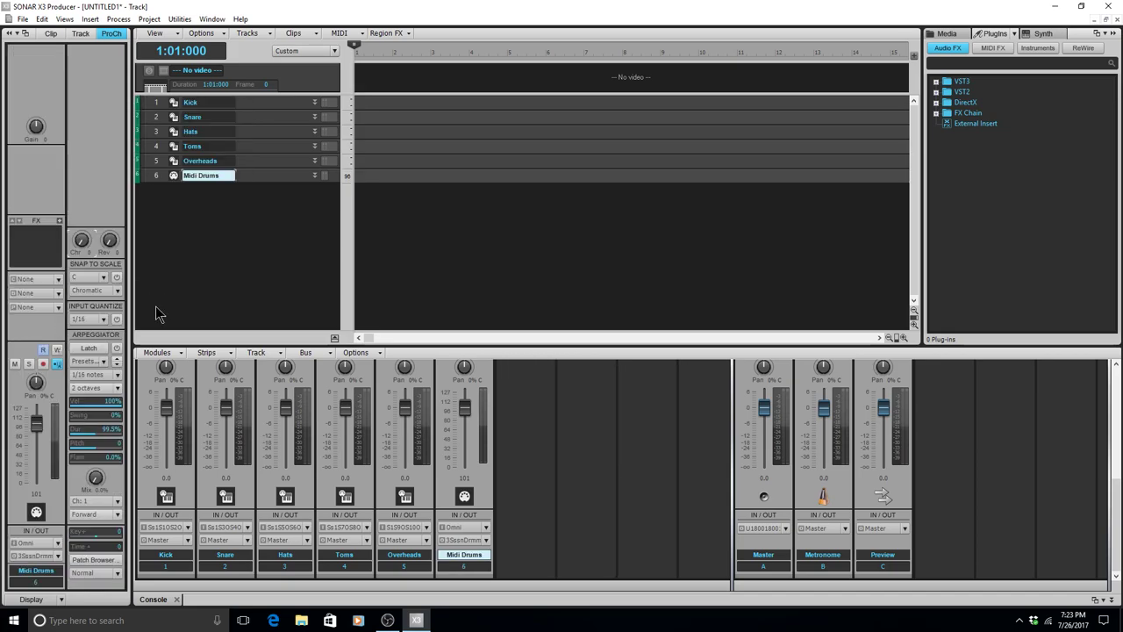
Save the project under the name "demo".
{"action": "key", "text": "Up"}
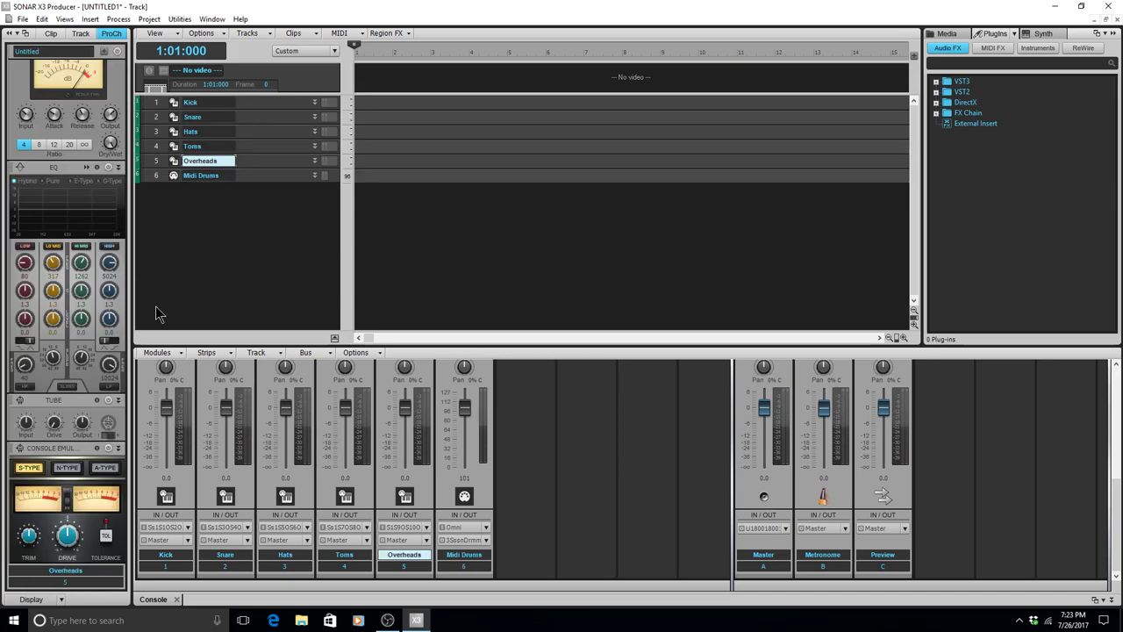
{"action": "key", "text": "Down"}
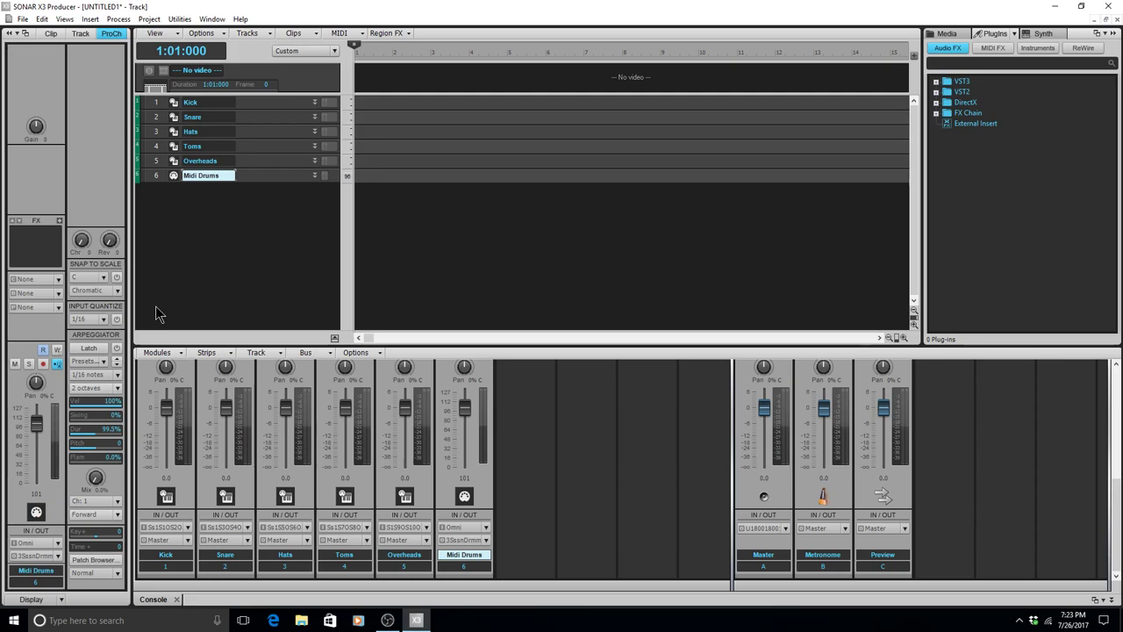
{"action": "key", "text": "ctrl+s"}
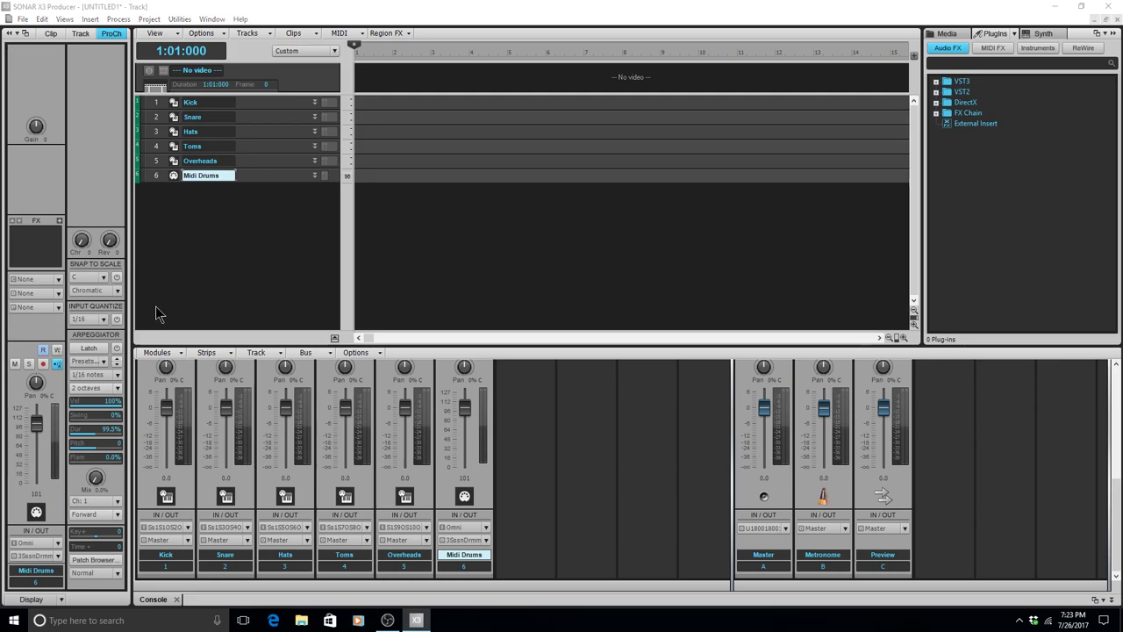
{"action": "type", "text": "demo"}
{"action": "key", "text": "Return"}
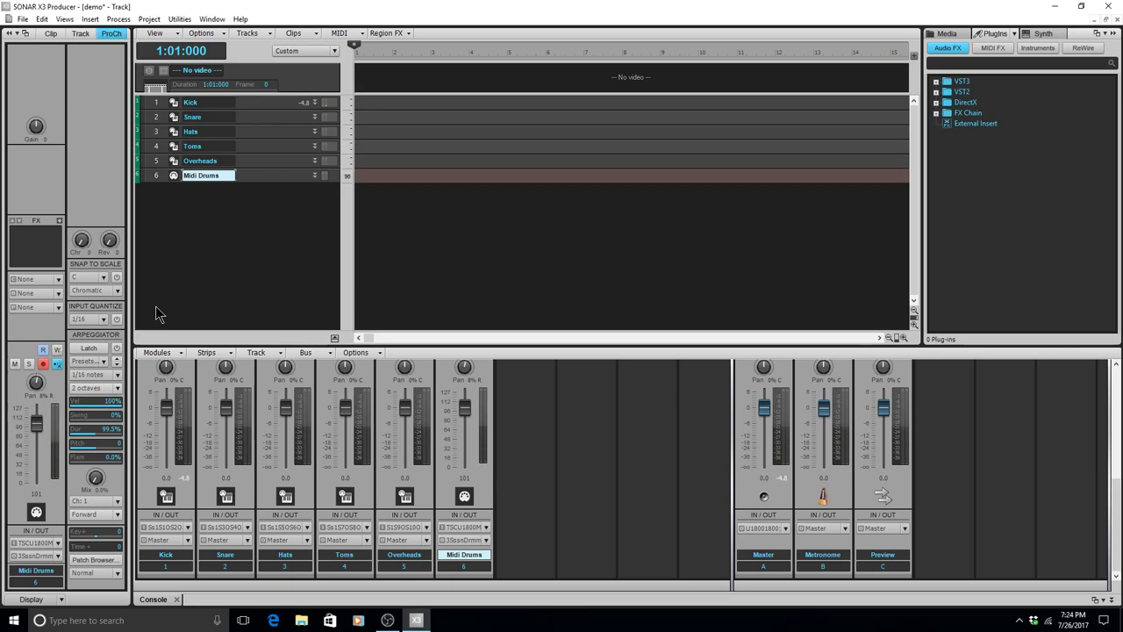
Record a drum take on the armed Midi Drums track and play it back from the start.
{"action": "key", "text": "space"}
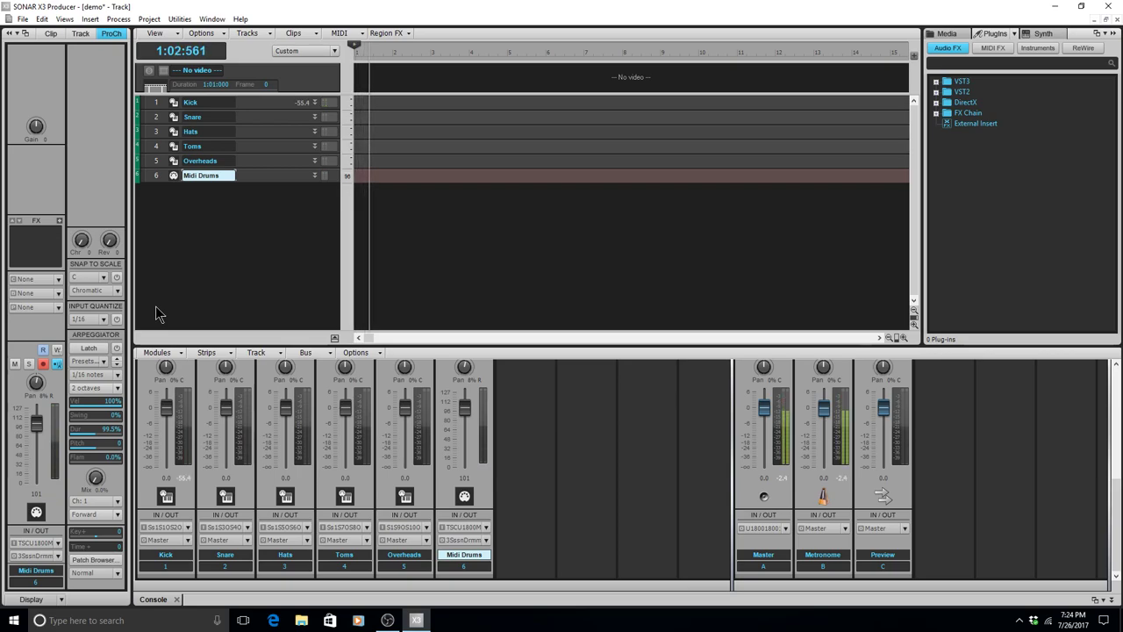
{"action": "key", "text": "space"}
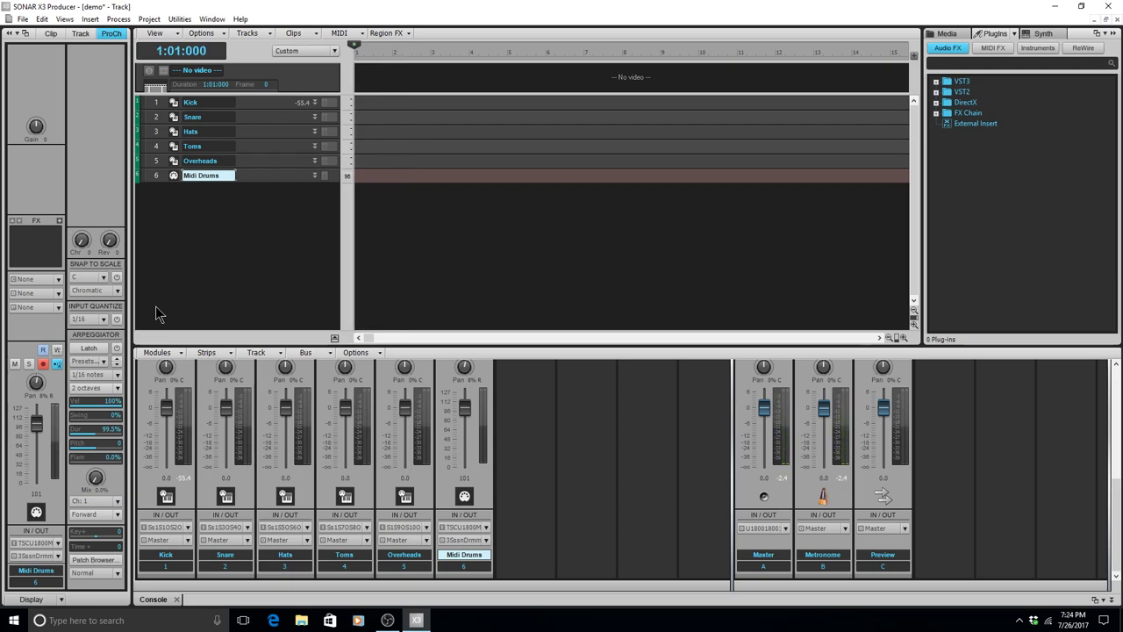
{"action": "key", "text": "space"}
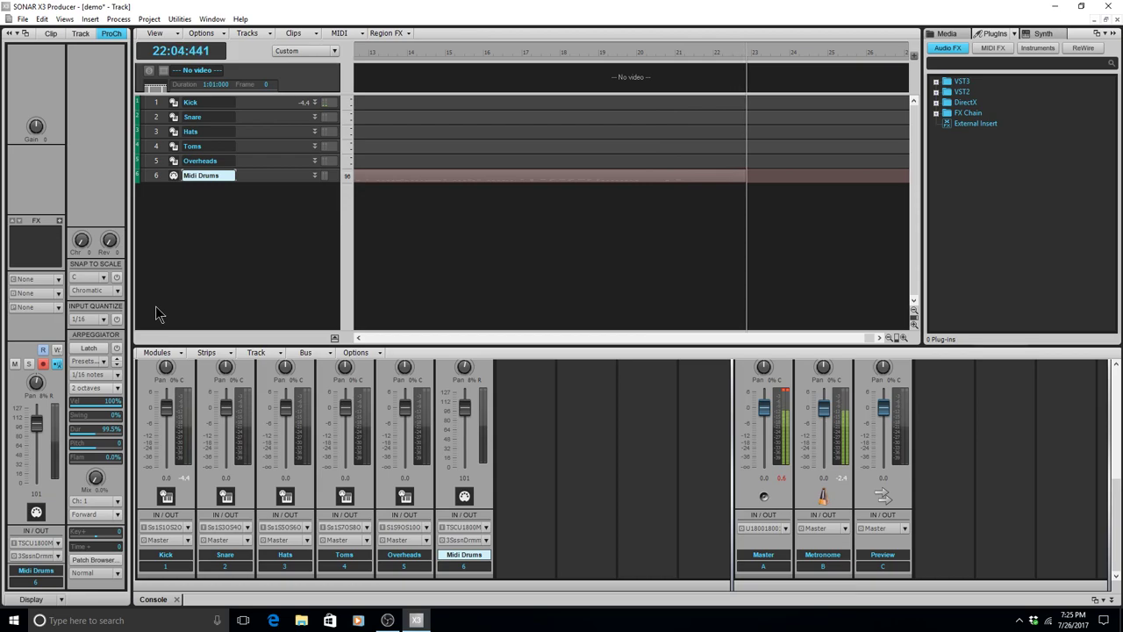
{"action": "key", "text": "space"}
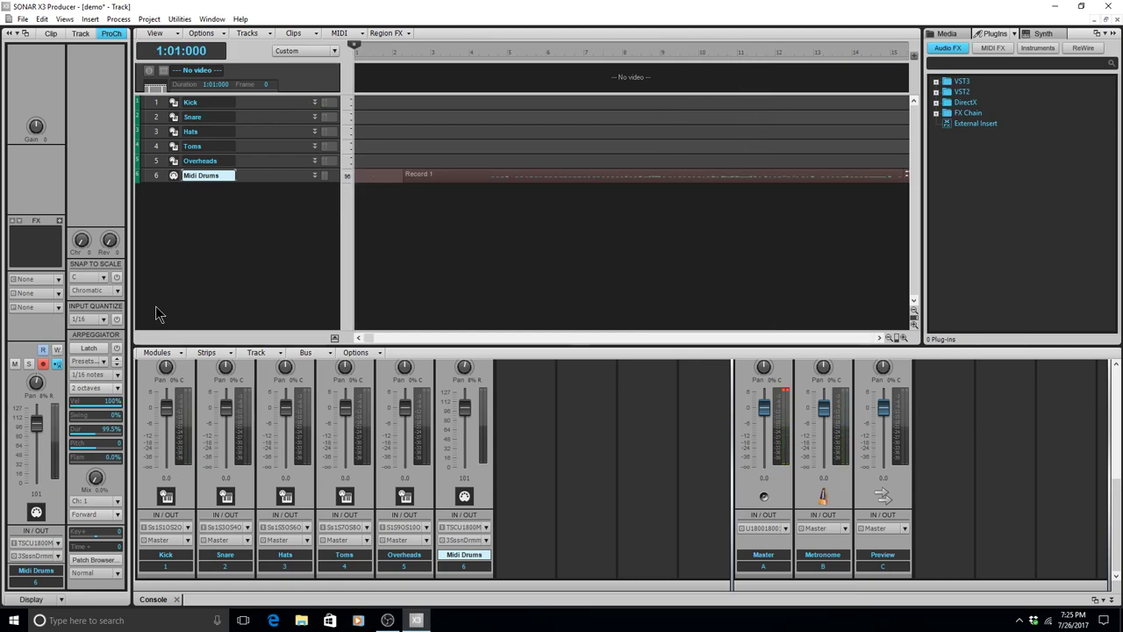
{"action": "key", "text": "space"}
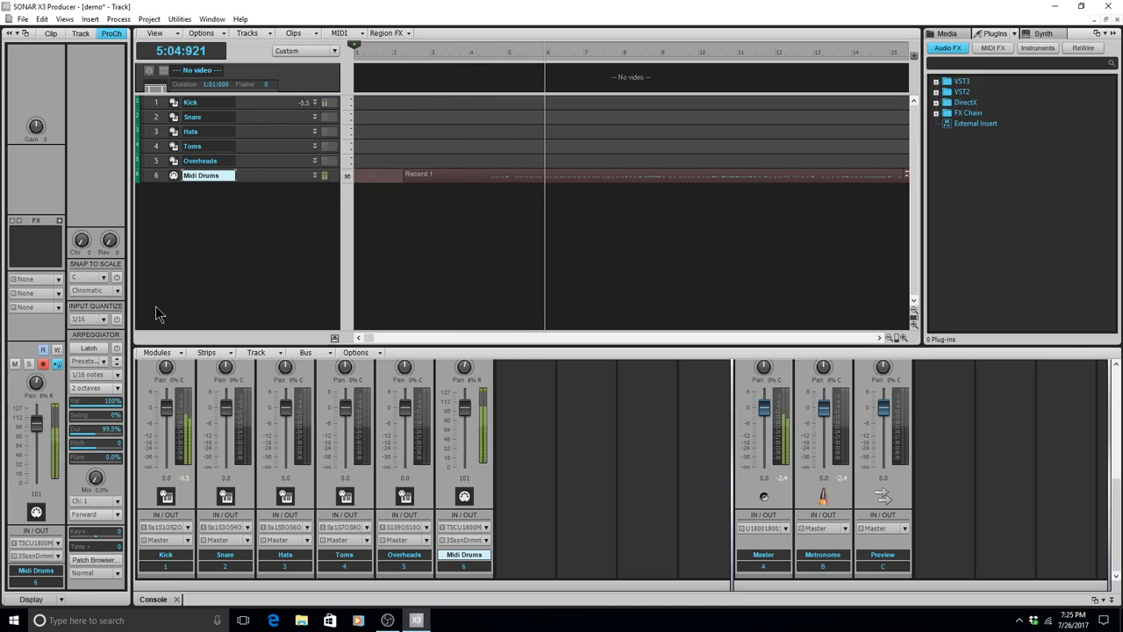
{"action": "key", "text": "space"}
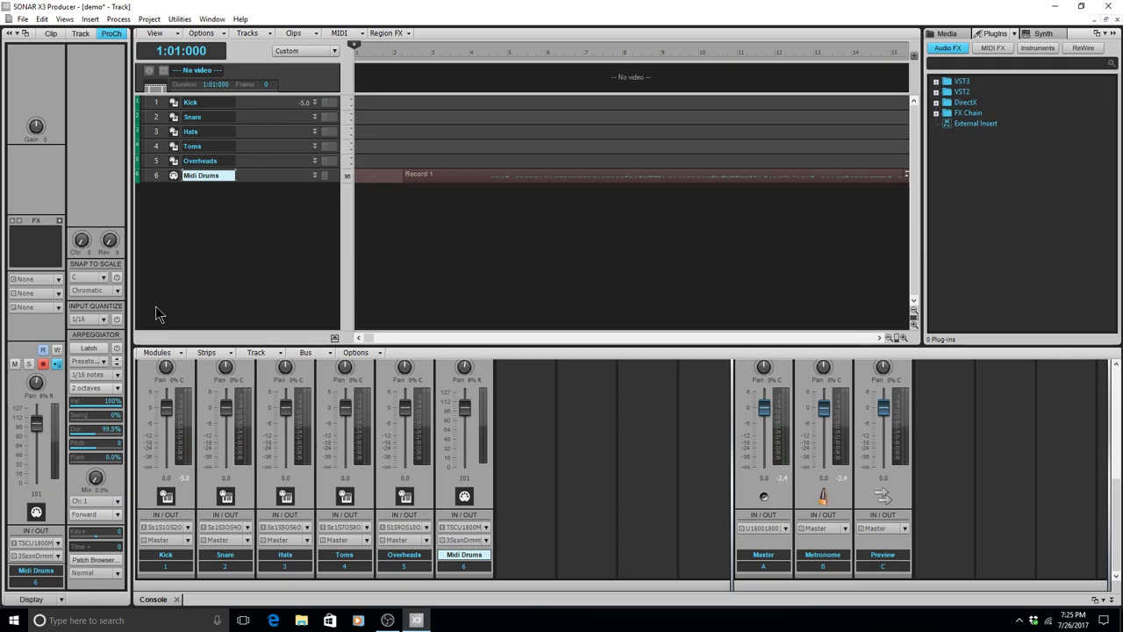
Insert a new audio track below Midi Drums and name it "Bass".
{"action": "double_click", "coordinate": [158, 314]}
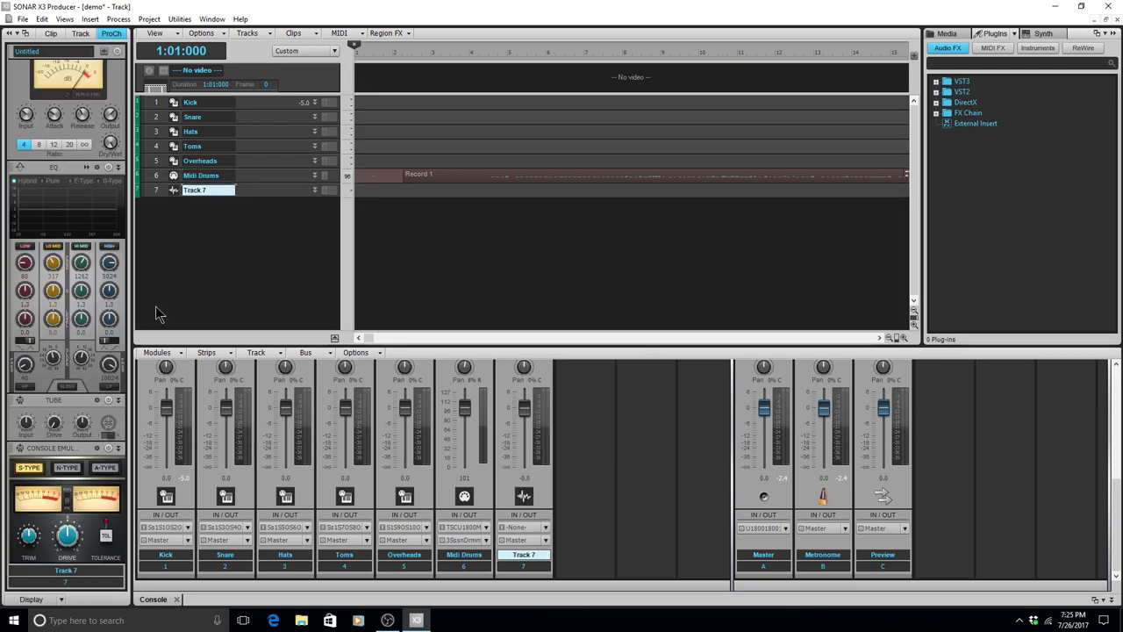
{"action": "key", "text": "Up"}
{"action": "key", "text": "Up"}
{"action": "key", "text": "Down"}
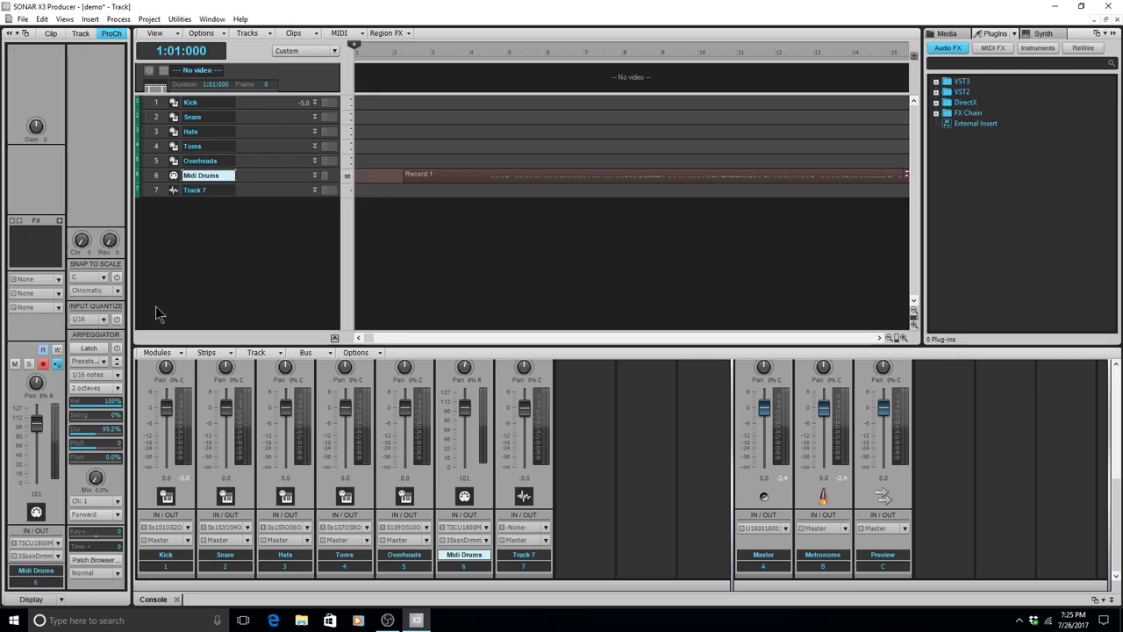
{"action": "key", "text": "Down"}
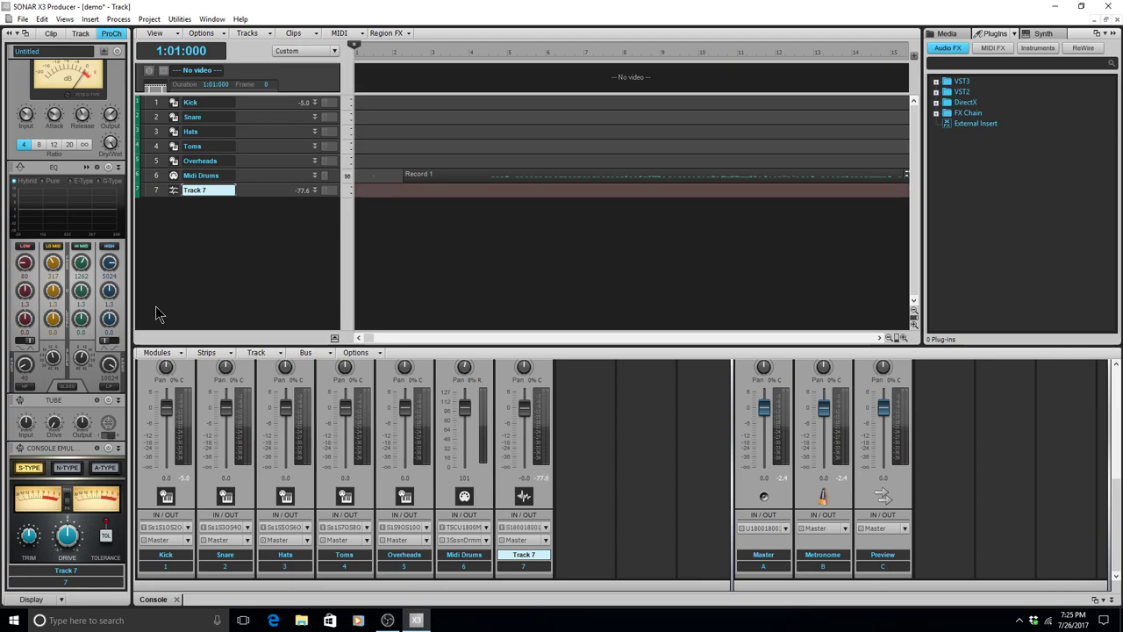
{"action": "key", "text": "Up"}
{"action": "key", "text": "Down"}
{"action": "type", "text": "Bass"}
{"action": "key", "text": "Return"}
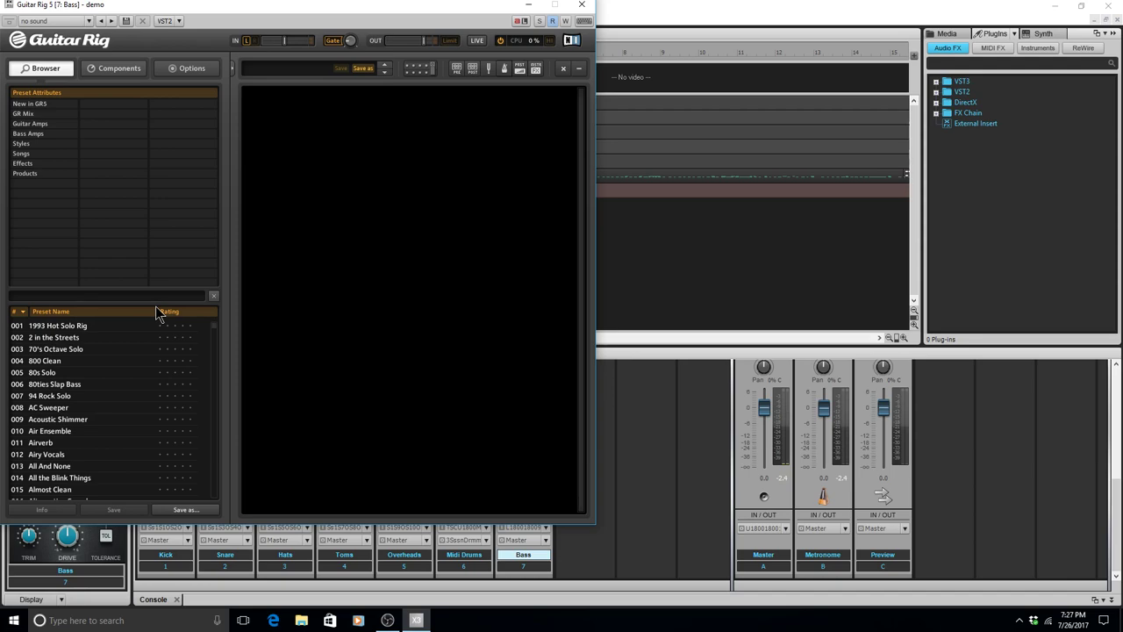
Filter the presets by Bass Amps and Bass Pro and load the Clean Bass preset.
{"action": "left_click", "coordinate": [42, 104]}
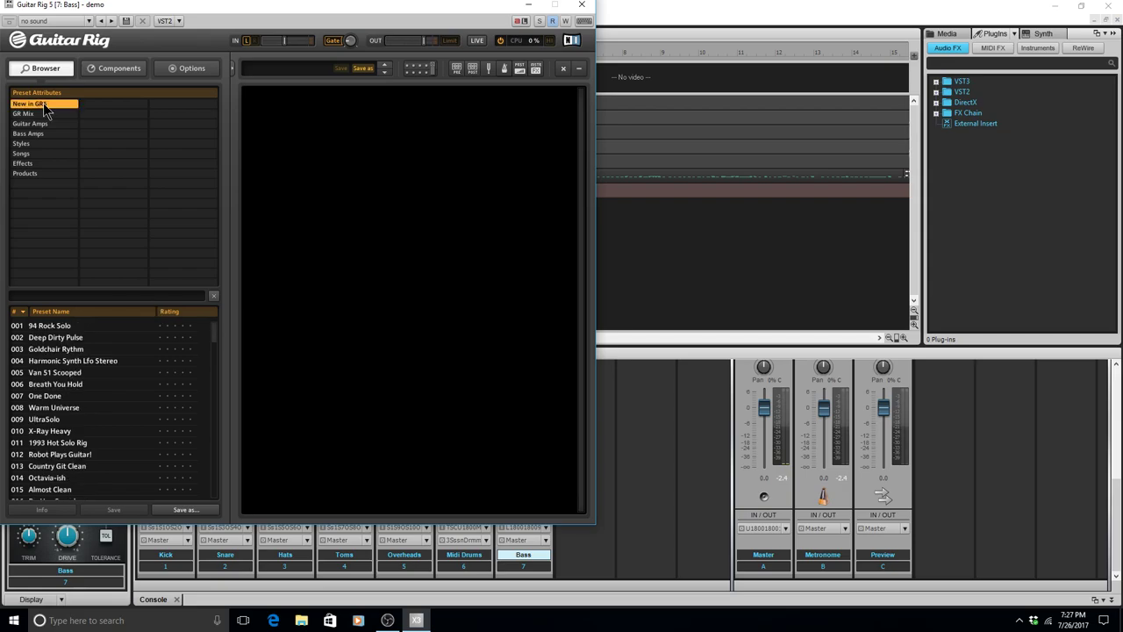
{"action": "left_click", "coordinate": [43, 113]}
{"action": "left_click", "coordinate": [43, 123]}
{"action": "left_click", "coordinate": [44, 133]}
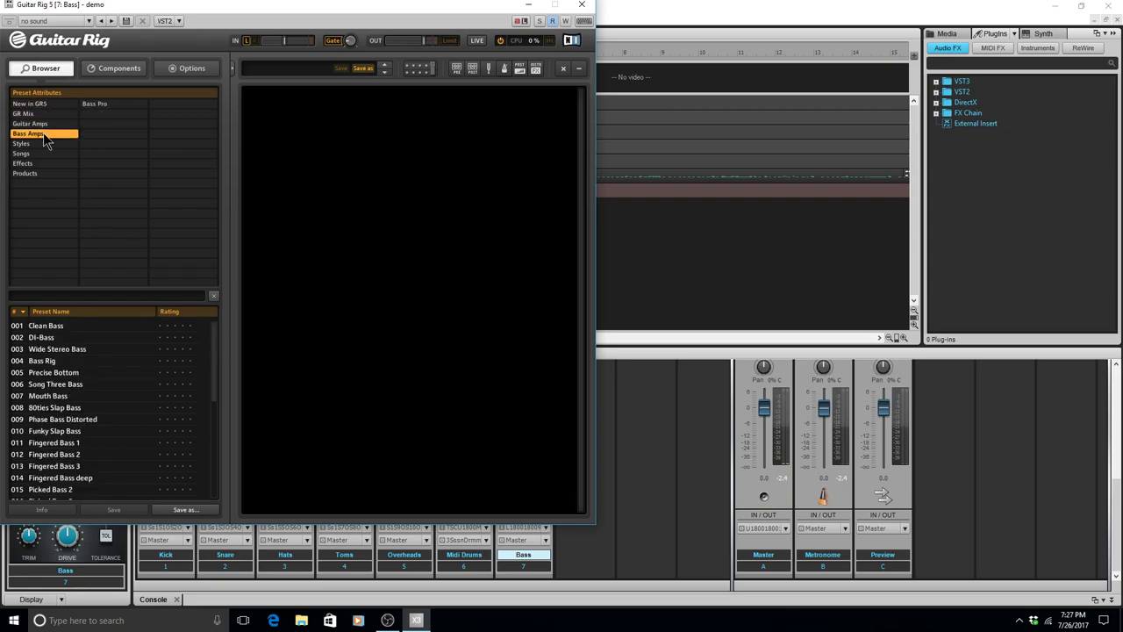
{"action": "left_click", "coordinate": [114, 104]}
{"action": "left_click", "coordinate": [70, 326]}
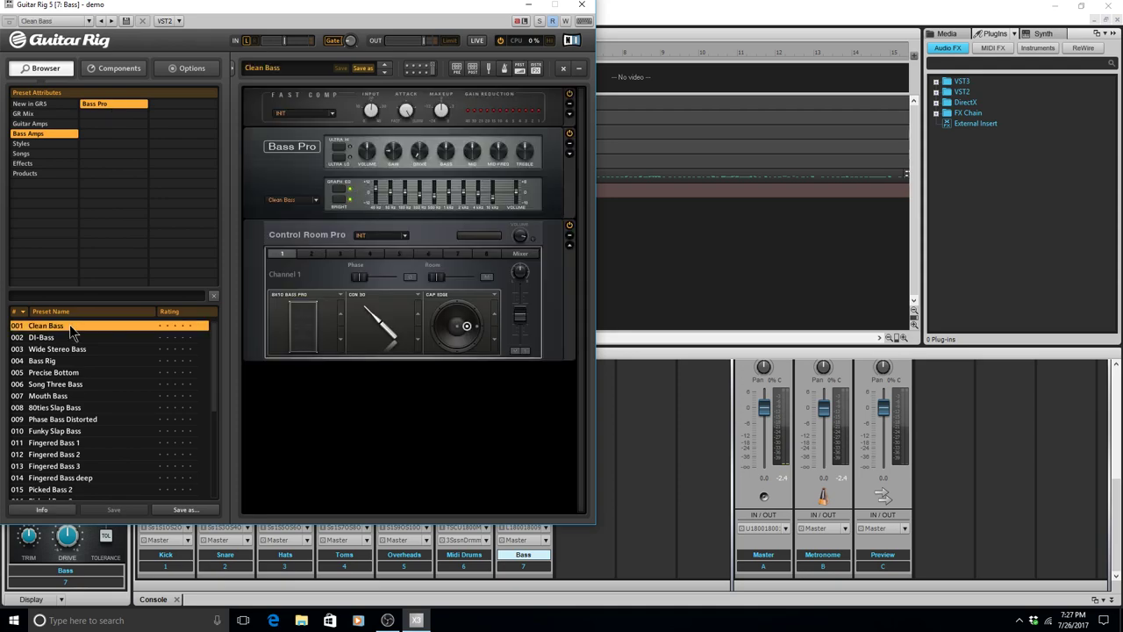
Audition the DI-Bass and Wide Stereo Bass presets and return to Clean Bass.
{"action": "key", "text": "Down"}
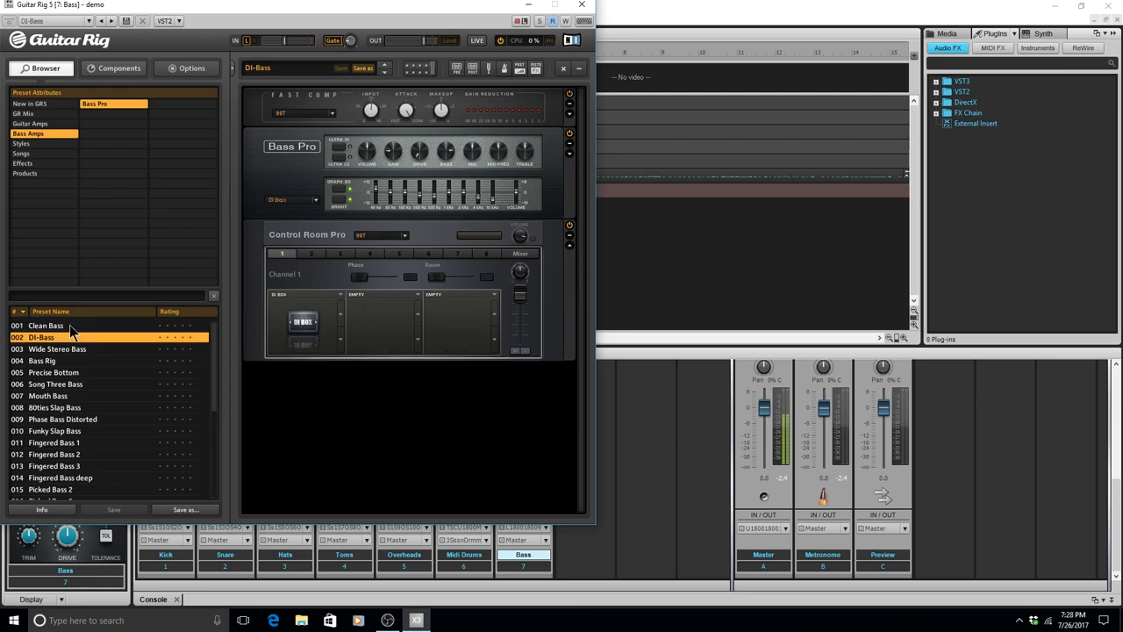
{"action": "key", "text": "Down"}
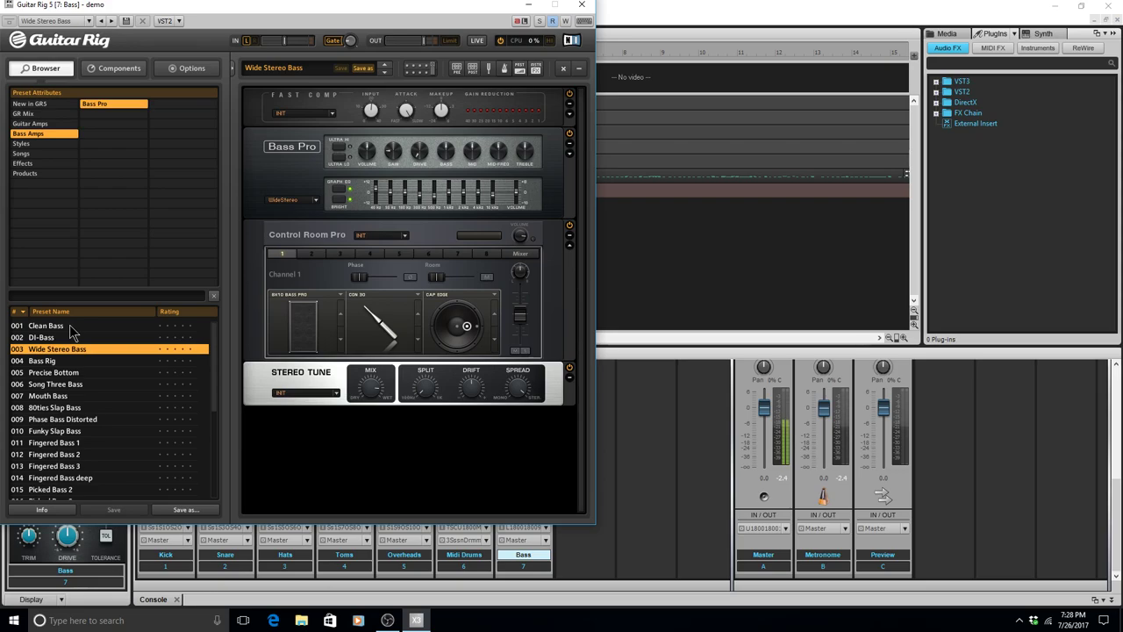
{"action": "key", "text": "Up"}
{"action": "key", "text": "Up"}
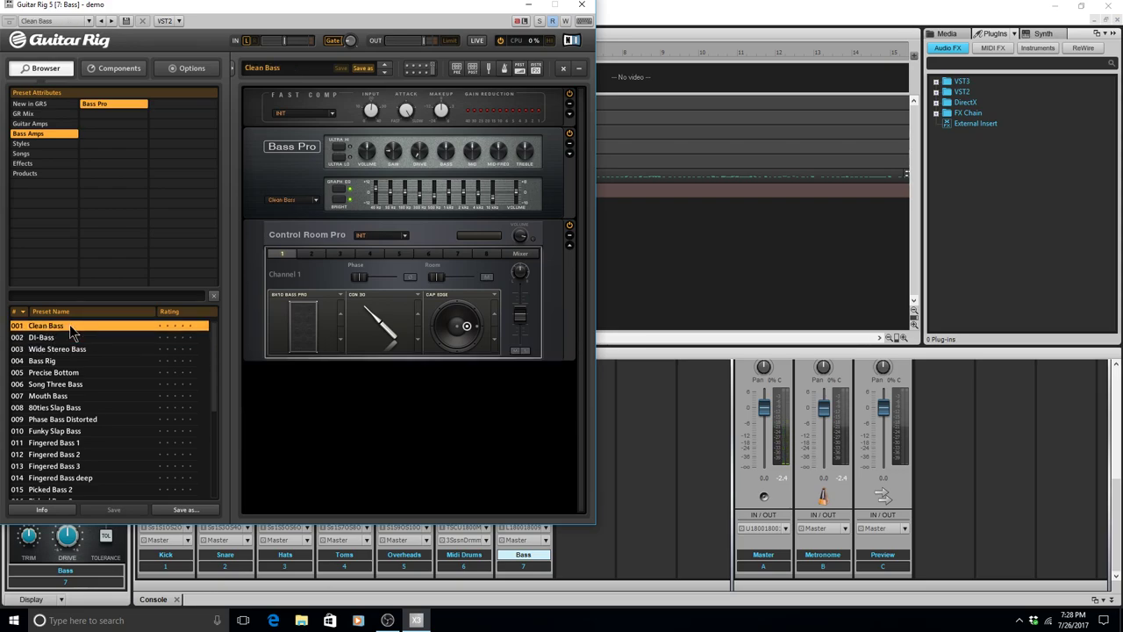
Close the Guitar Rig window and record a bass take on the Bass track from the start.
{"action": "key", "text": "alt+F4"}
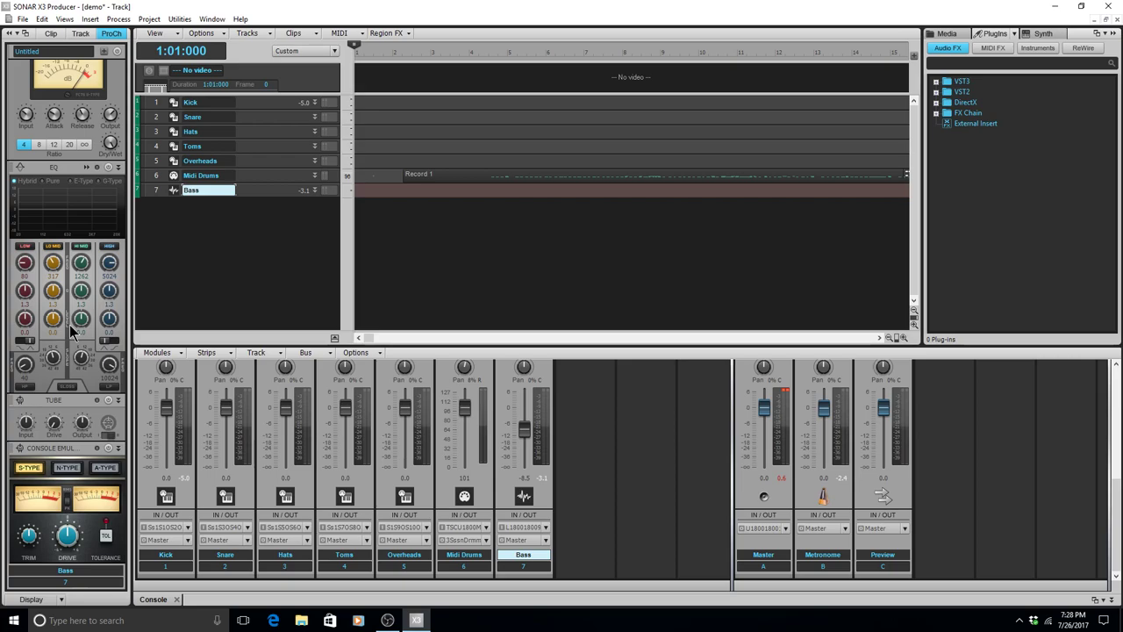
{"action": "key", "text": "space"}
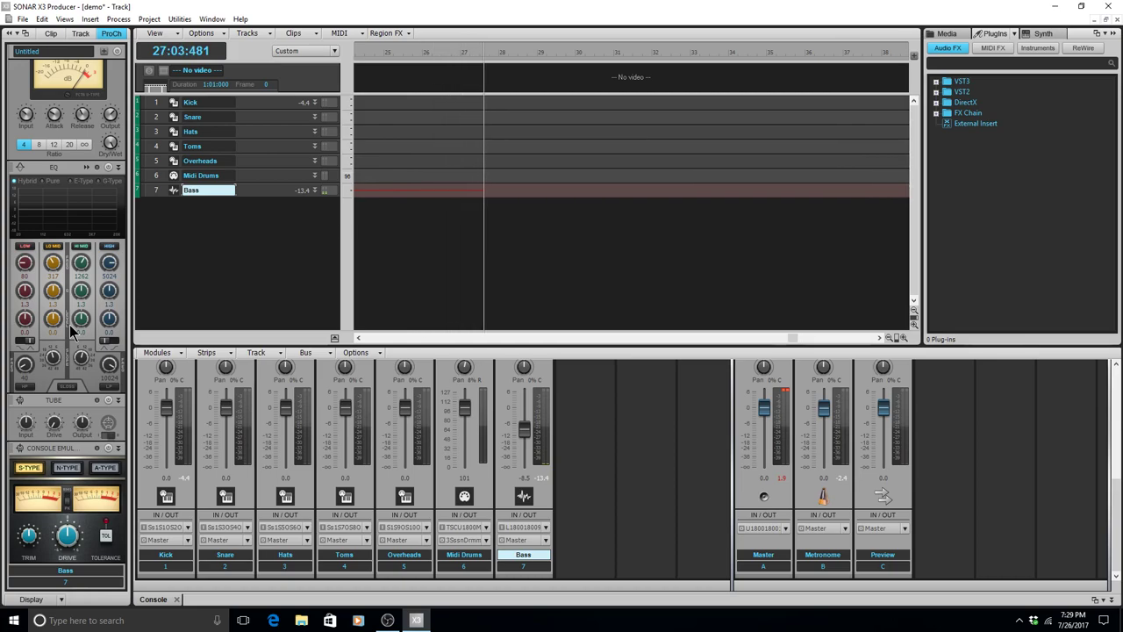
{"action": "key", "text": "space"}
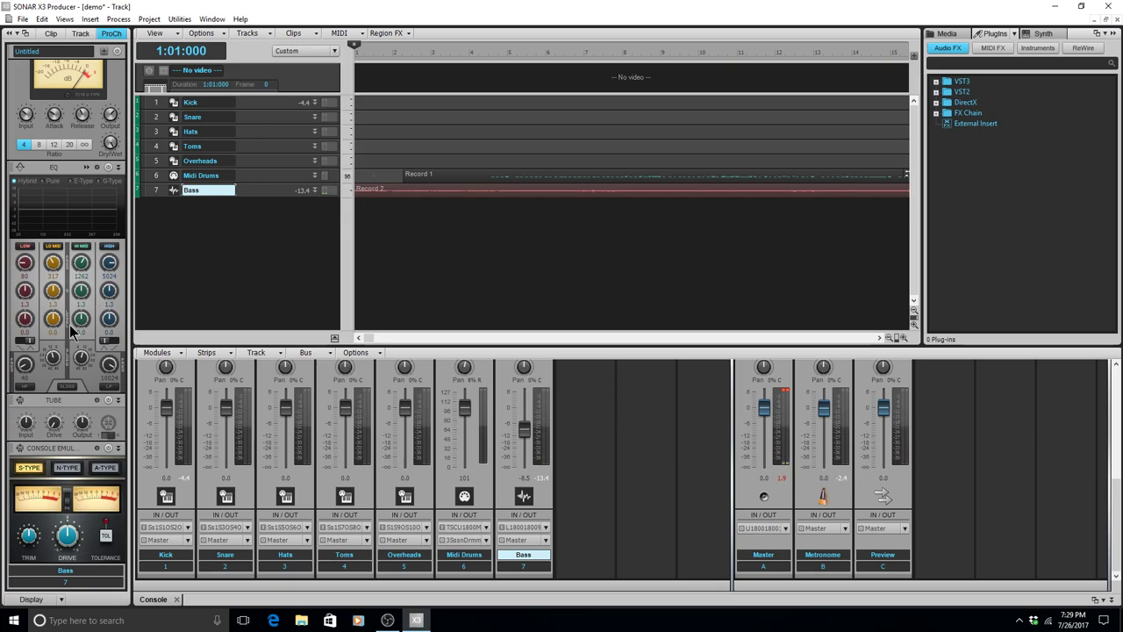
Play the recorded bass take back together with the drums from the start of the project.
{"action": "key", "text": "space"}
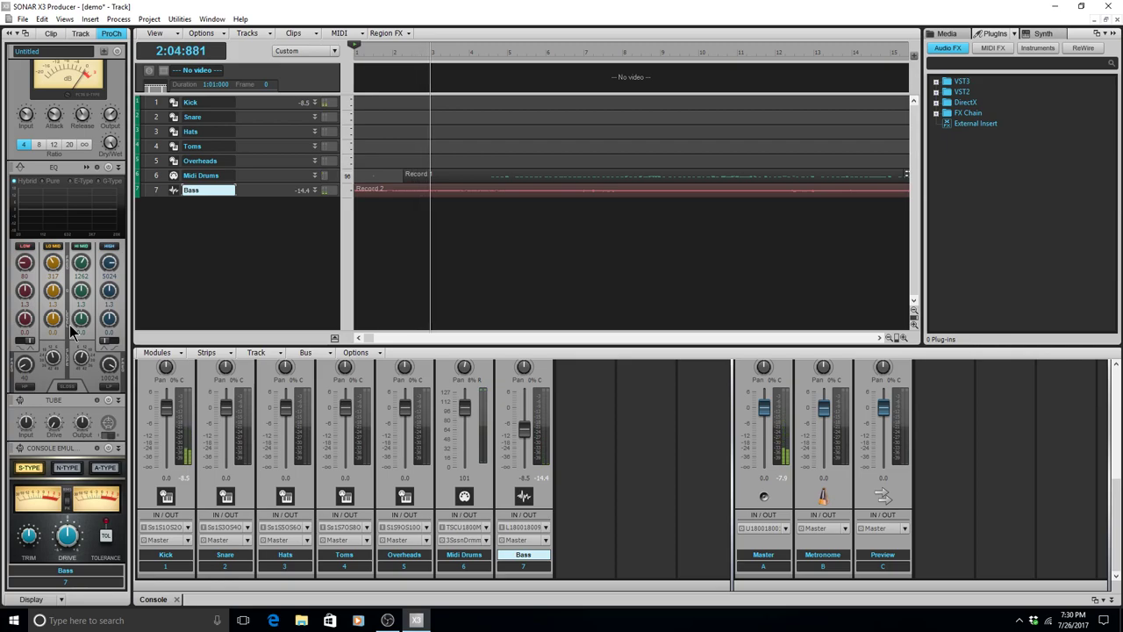
{"action": "key", "text": "space"}
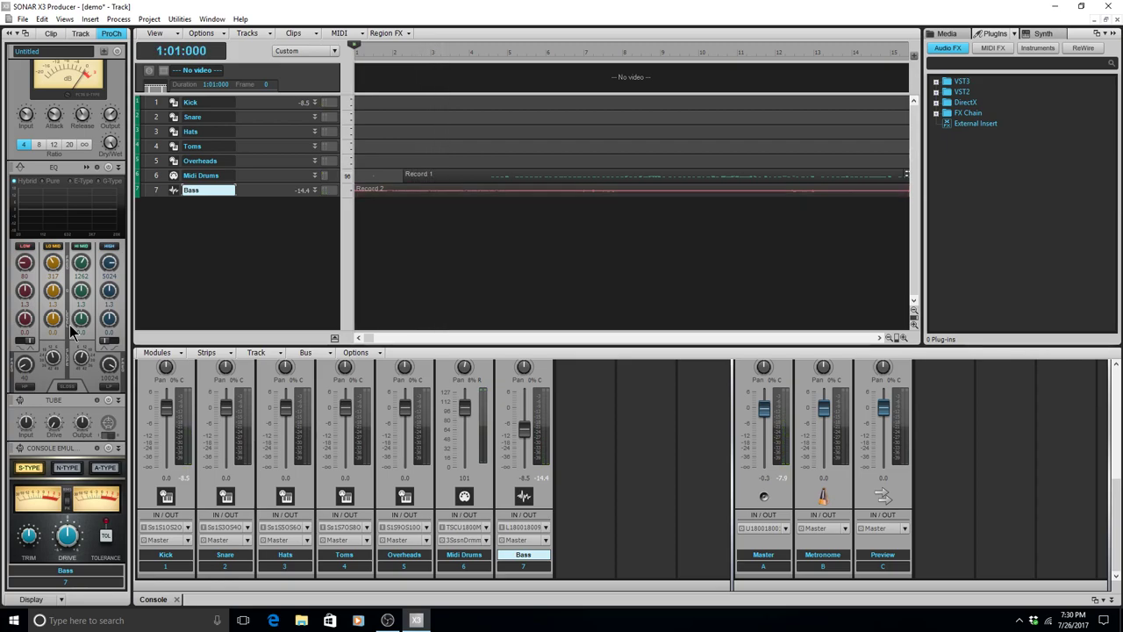
{"action": "key", "text": "space"}
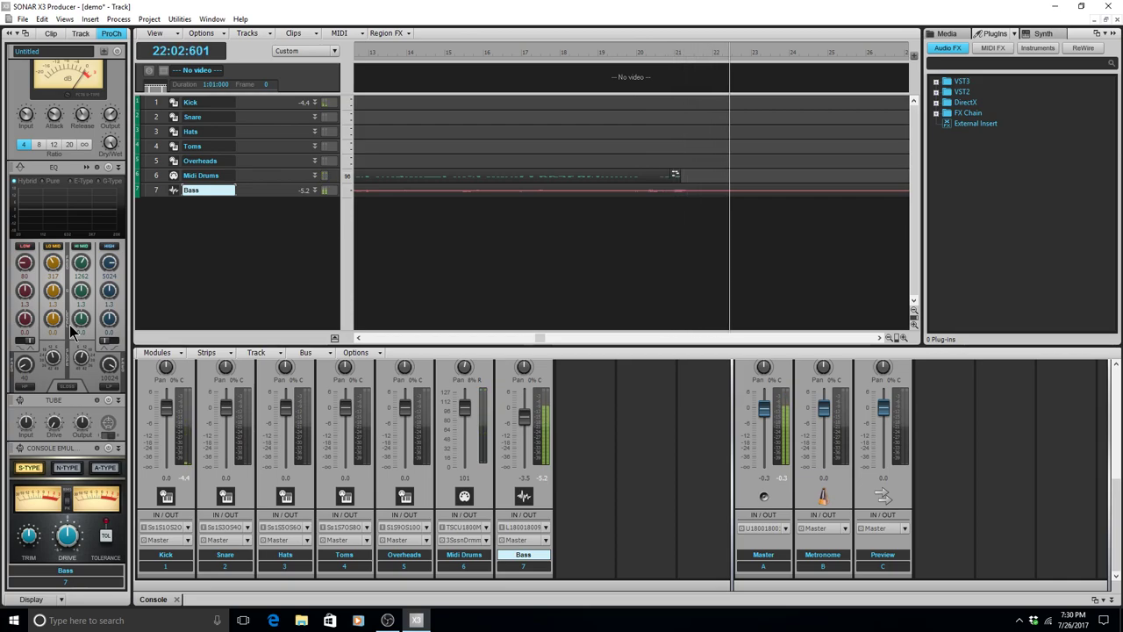
{"action": "key", "text": "space"}
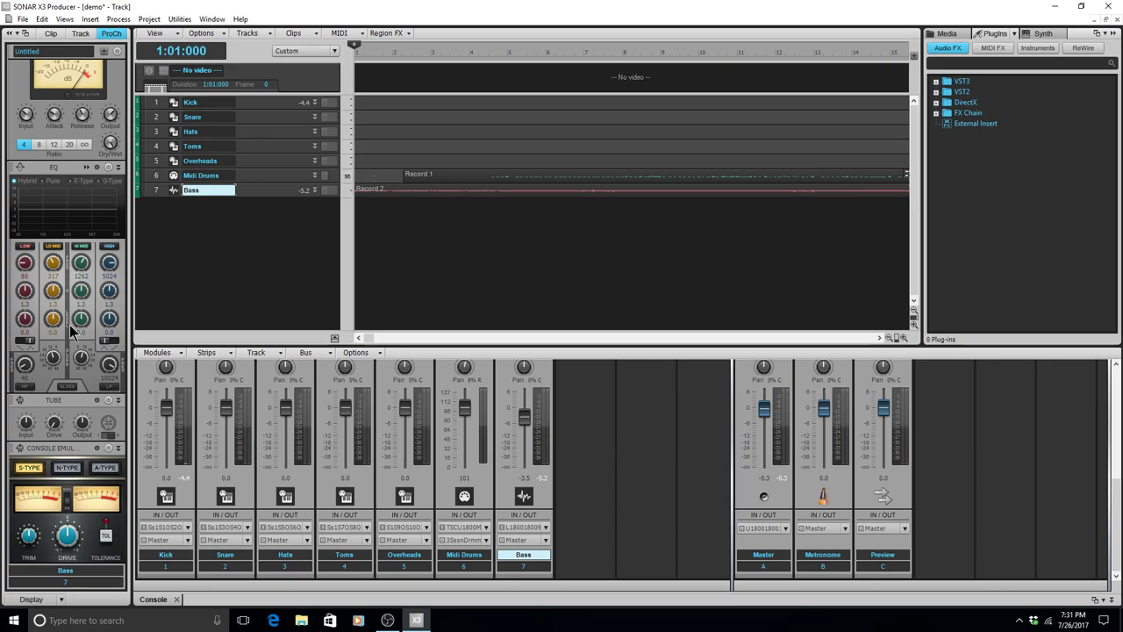
{"action": "key", "text": "alt+F4"}
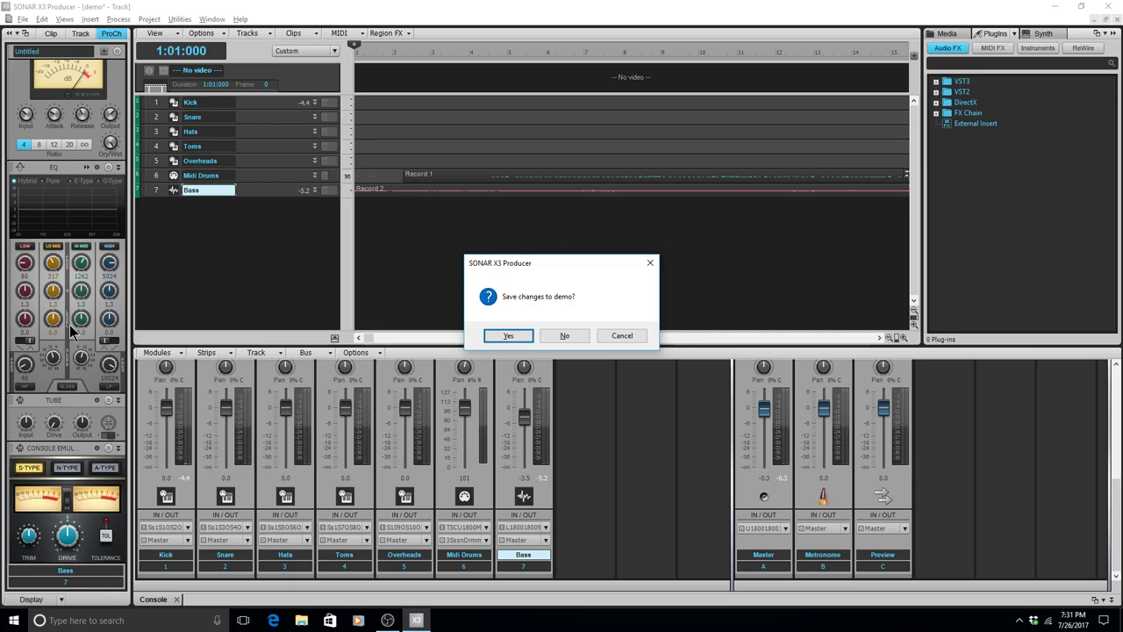
{"action": "key", "text": "Tab"}
{"action": "key", "text": "Tab"}
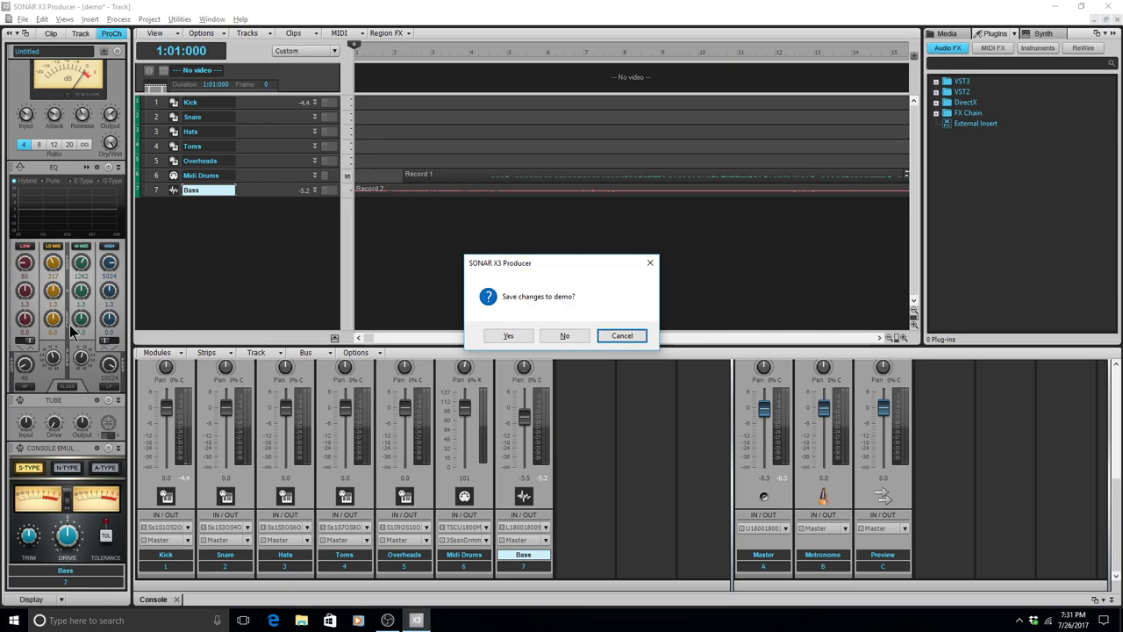
{"action": "key", "text": "Return"}
Save the demo project and insert two new audio tracks below Bass.
{"action": "key", "text": "ctrl+s"}
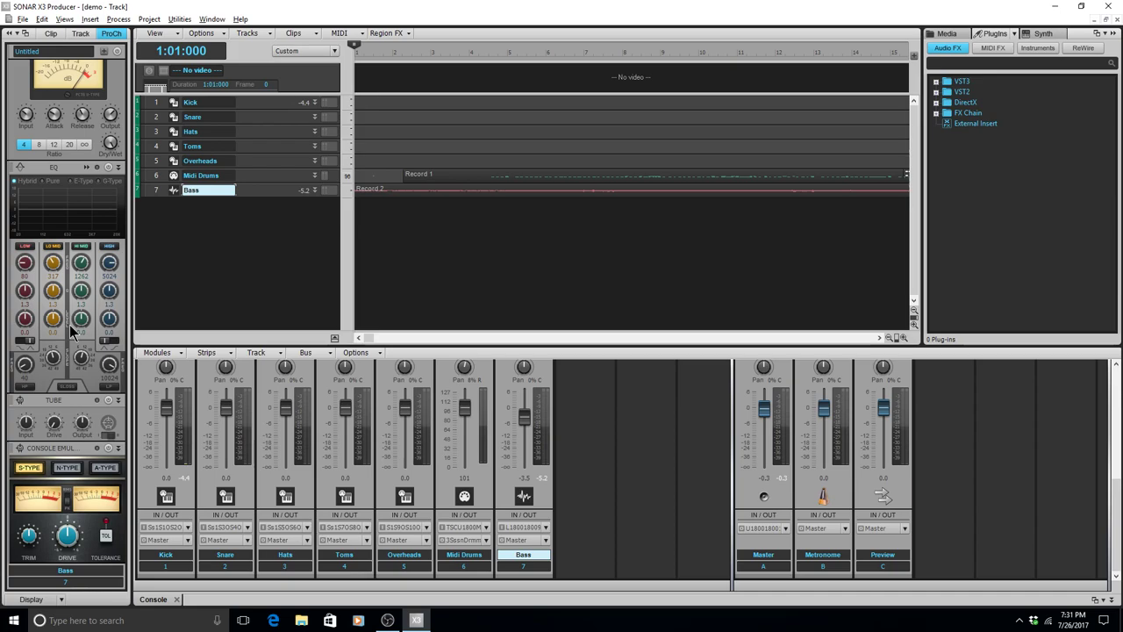
{"action": "key", "text": "alt+i"}
{"action": "key", "text": "a"}
{"action": "key", "text": "alt+i"}
{"action": "key", "text": "a"}
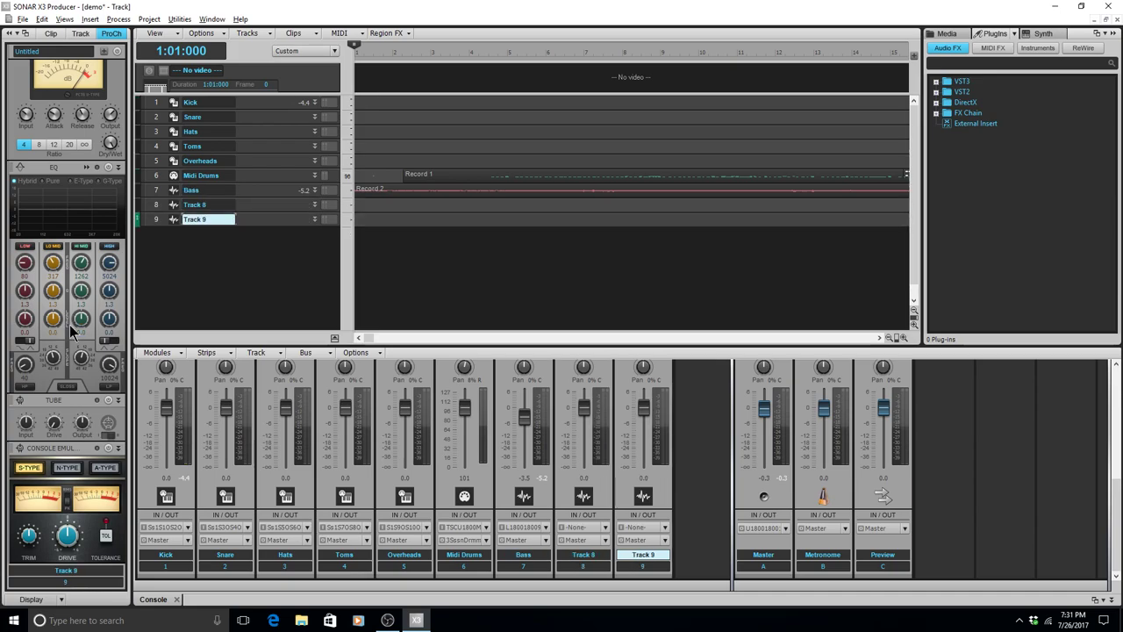
Rename the first new audio track below Bass to "GUitar 1".
{"action": "key", "text": "Up"}
{"action": "key", "text": "Up"}
{"action": "key", "text": "Up"}
{"action": "key", "text": "Down"}
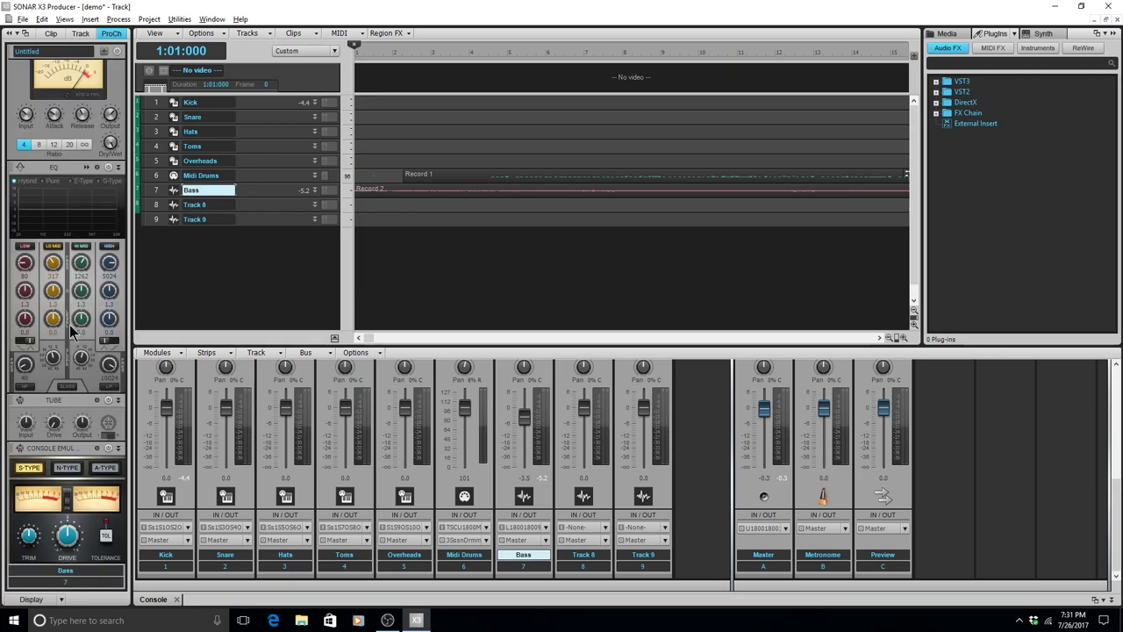
{"action": "key", "text": "Down"}
{"action": "key", "text": "F2"}
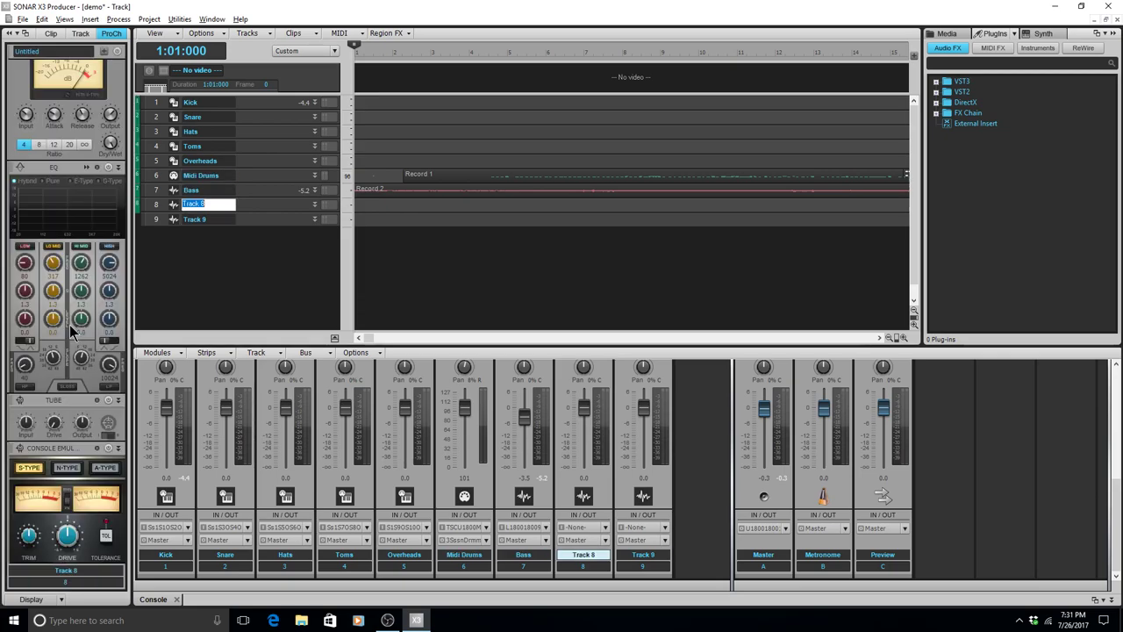
{"action": "type", "text": "GUitar 1"}
{"action": "key", "text": "Return"}
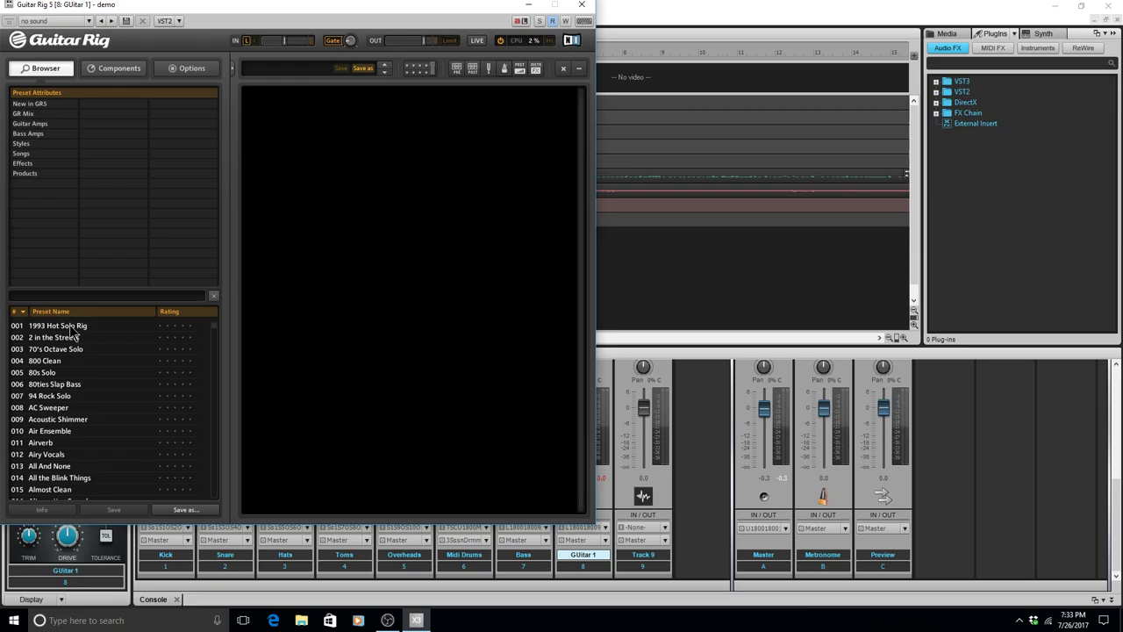
Browse the Guitar Rig preset categories and filter the presets by Styles and Country.
{"action": "left_click", "coordinate": [44, 103]}
{"action": "left_click", "coordinate": [43, 112]}
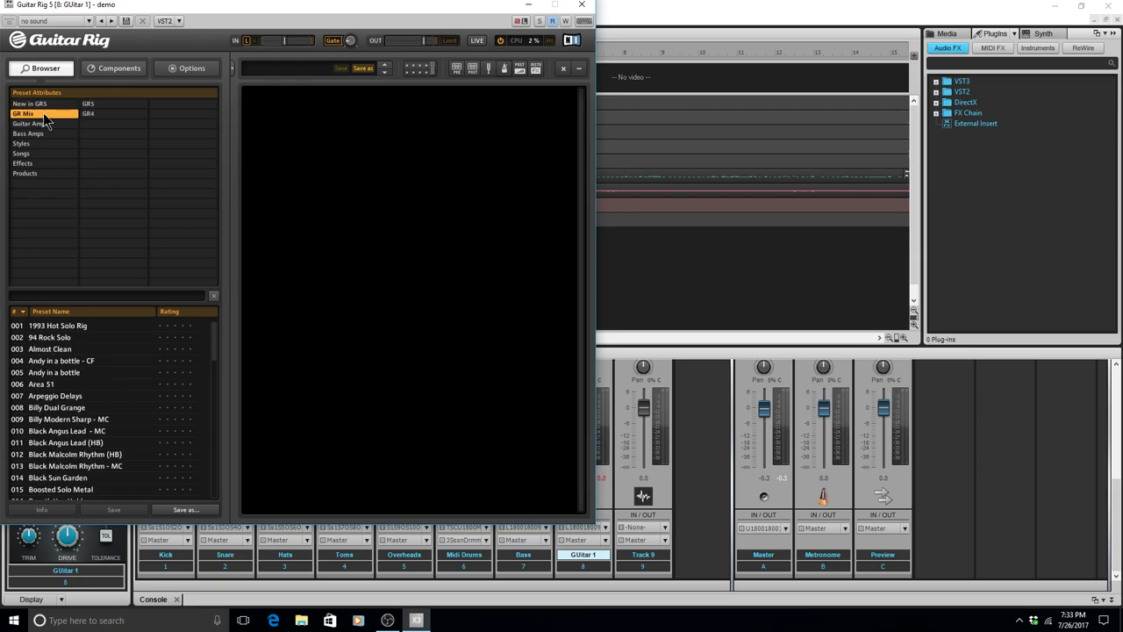
{"action": "left_click", "coordinate": [43, 123]}
{"action": "left_click", "coordinate": [44, 133]}
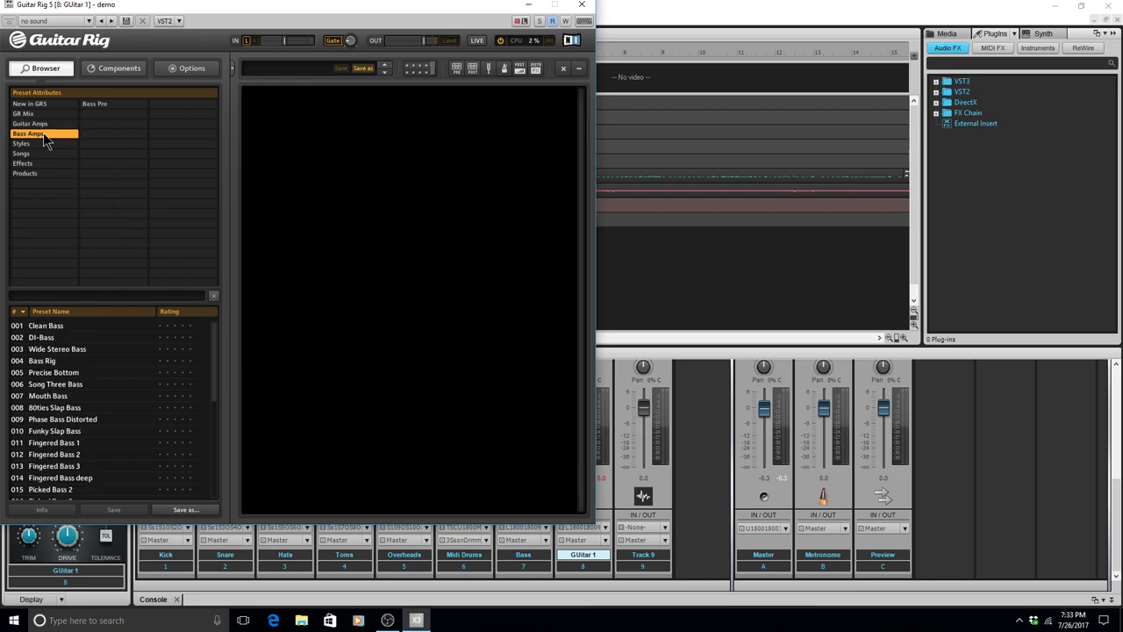
{"action": "left_click", "coordinate": [44, 144]}
{"action": "left_click", "coordinate": [113, 104]}
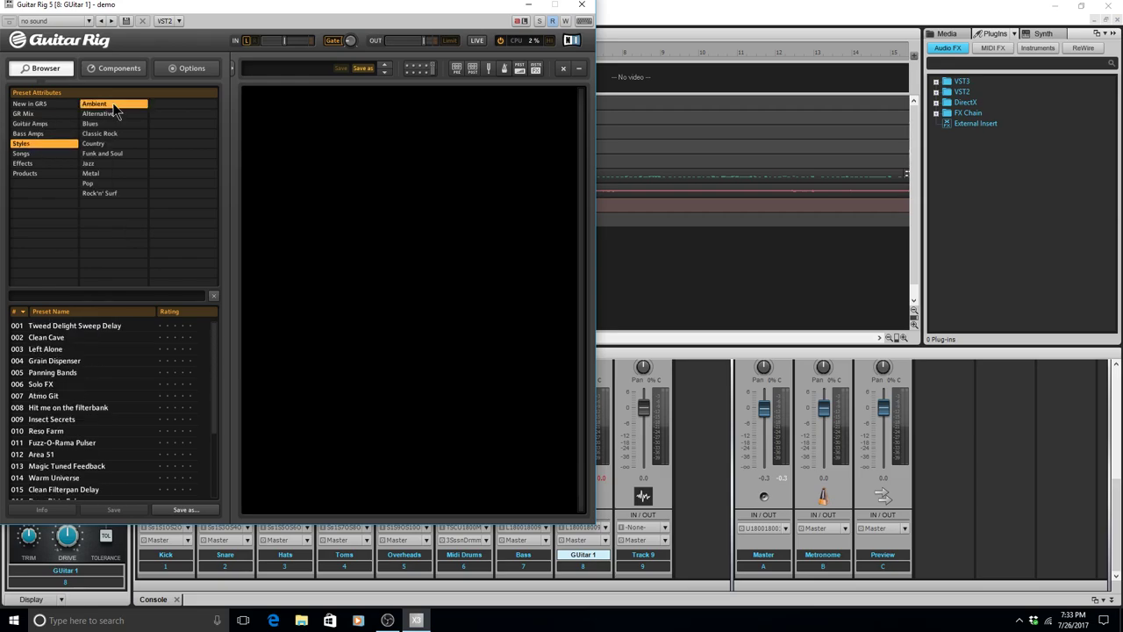
{"action": "left_click", "coordinate": [114, 114]}
{"action": "left_click", "coordinate": [113, 123]}
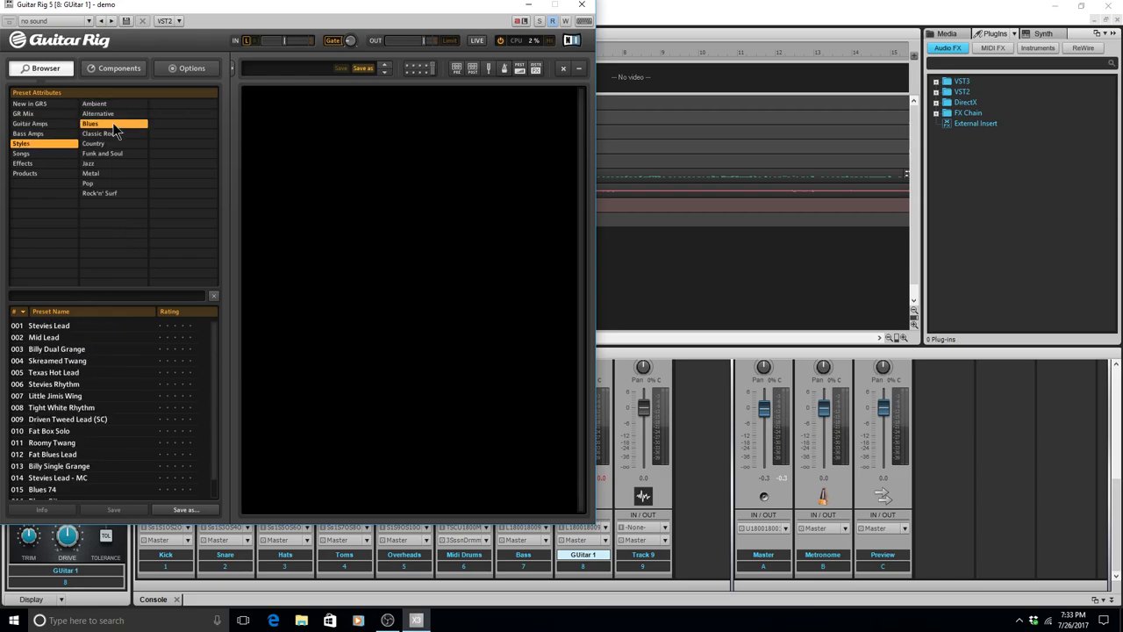
{"action": "left_click", "coordinate": [113, 133]}
{"action": "left_click", "coordinate": [113, 144]}
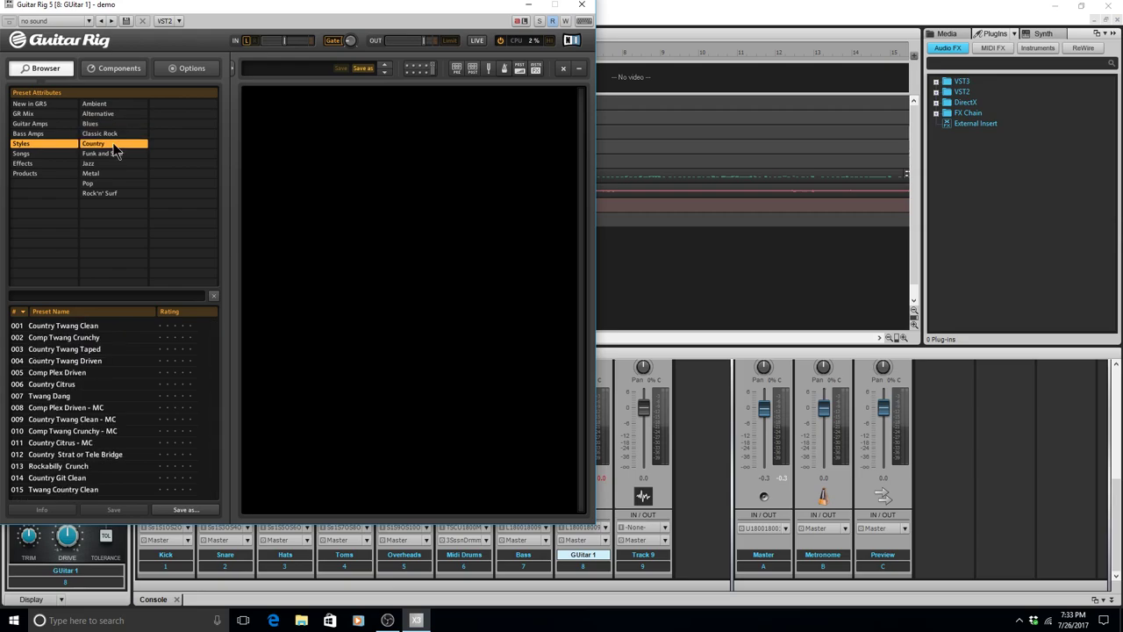
Audition the Country Twang Clean, Comp Twang Crunchy and Country Twang Taped presets and load Country Twang Driven.
{"action": "left_click", "coordinate": [73, 326]}
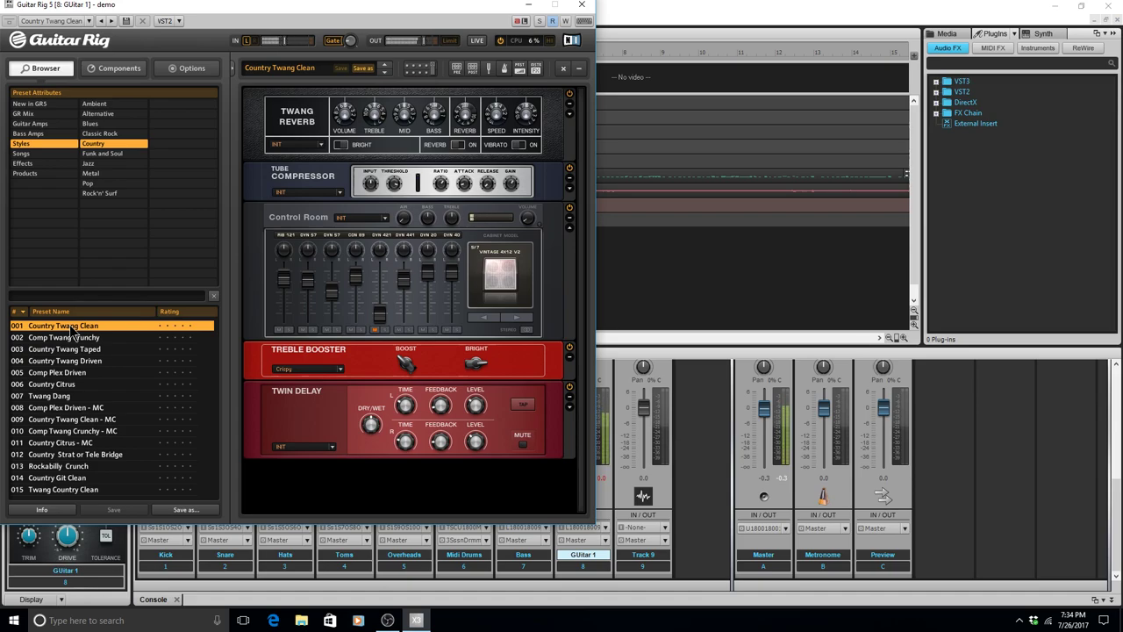
{"action": "key", "text": "Down"}
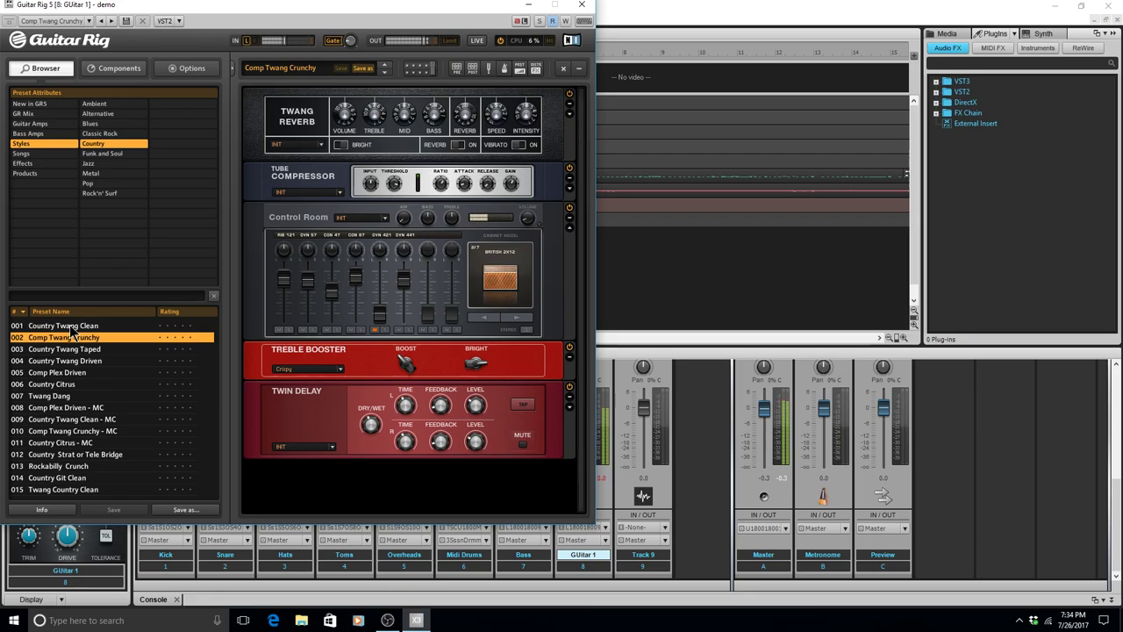
{"action": "key", "text": "Down"}
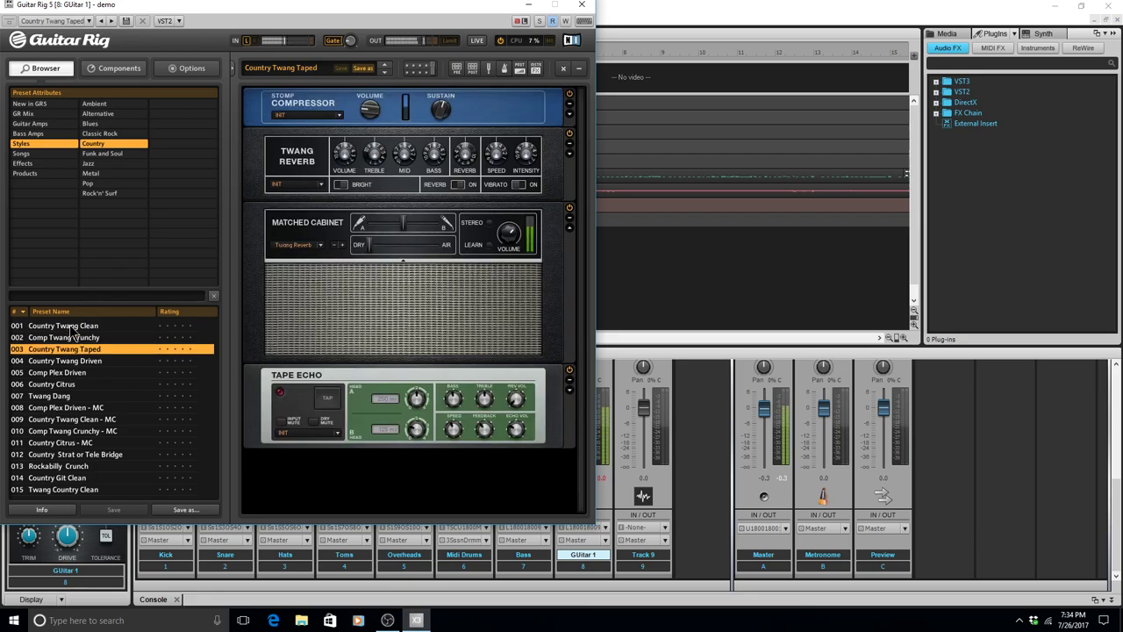
{"action": "key", "text": "Down"}
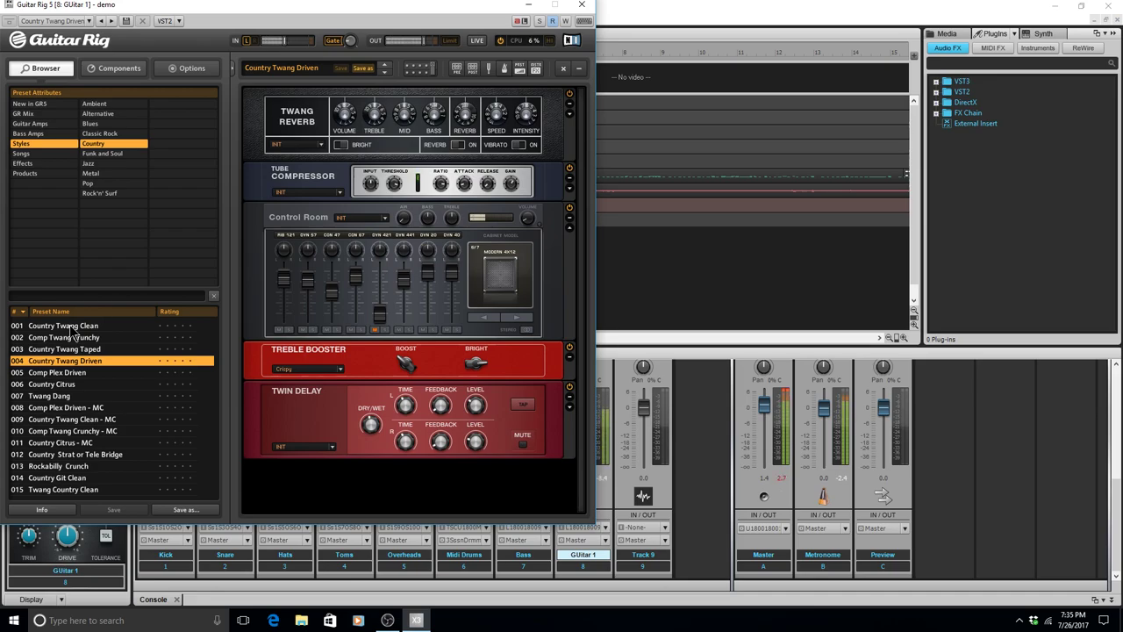
Record a guitar take on the GUitar 1 track with the Country Twang Driven preset and stop the transport.
{"action": "key", "text": "r"}
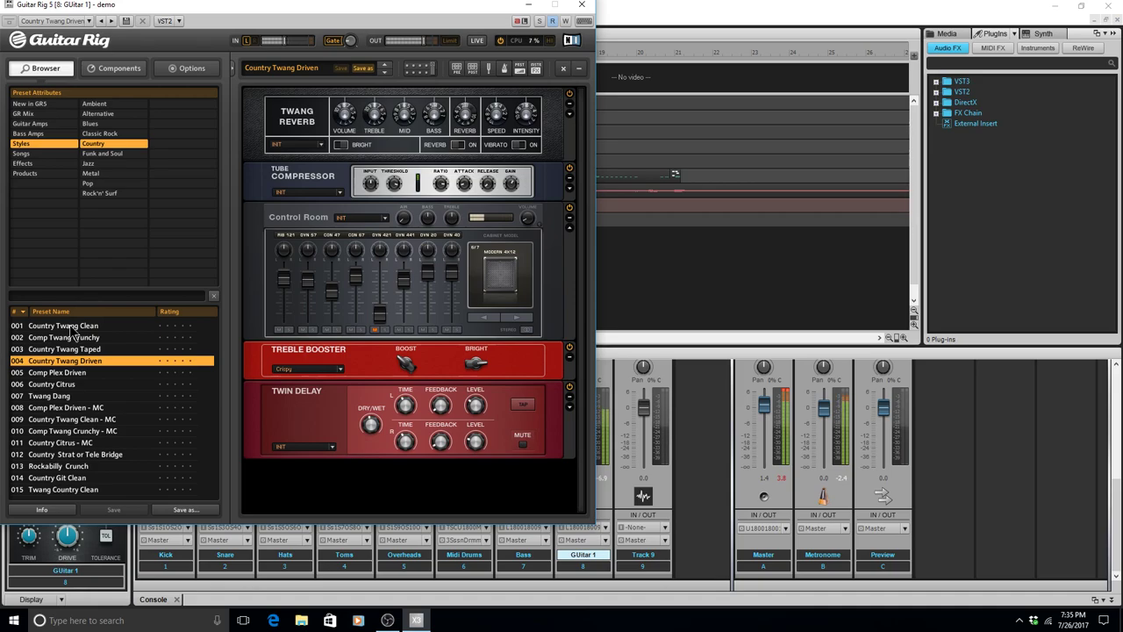
{"action": "key", "text": "r"}
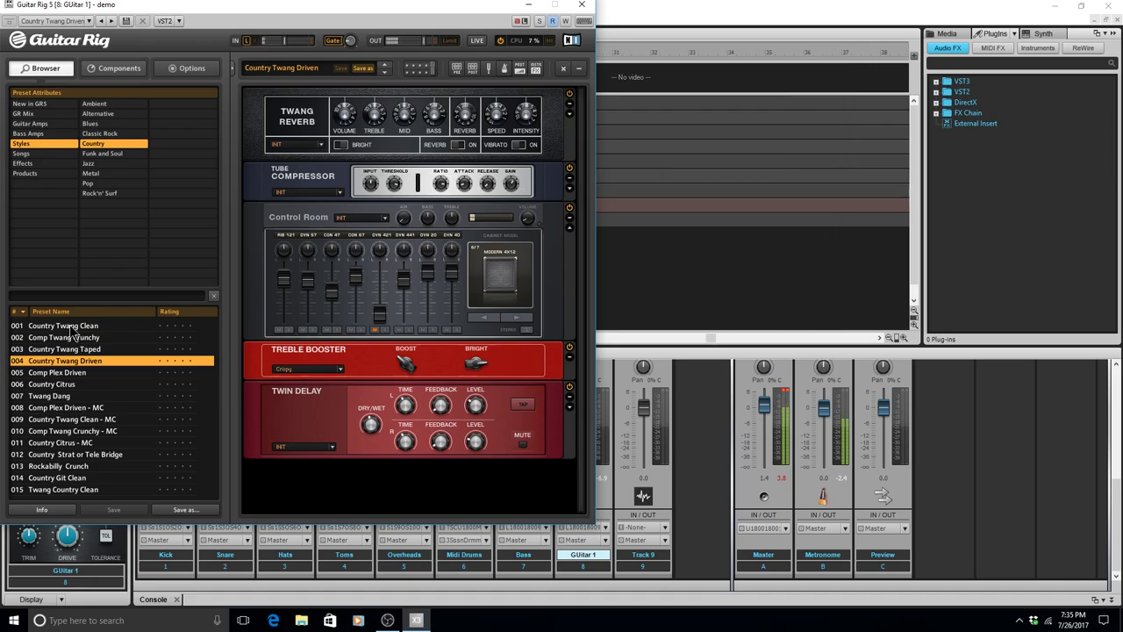
{"action": "key", "text": "space"}
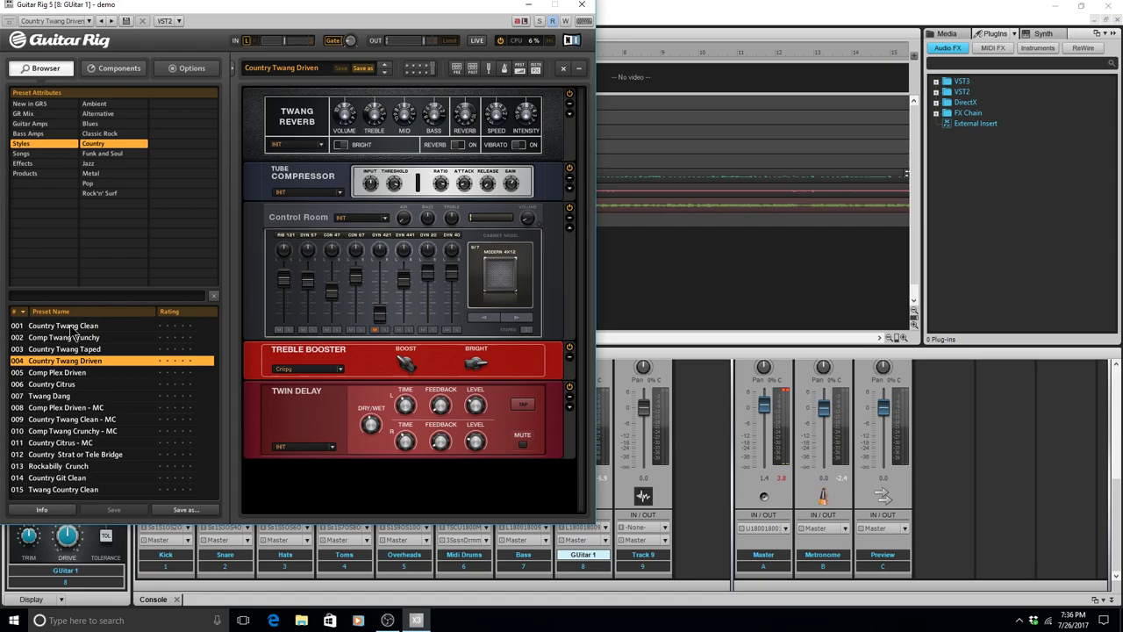
Switch between the Bass and GUitar 1 tracks, select Track 9 and close the Guitar Rig window.
{"action": "key", "text": "Up"}
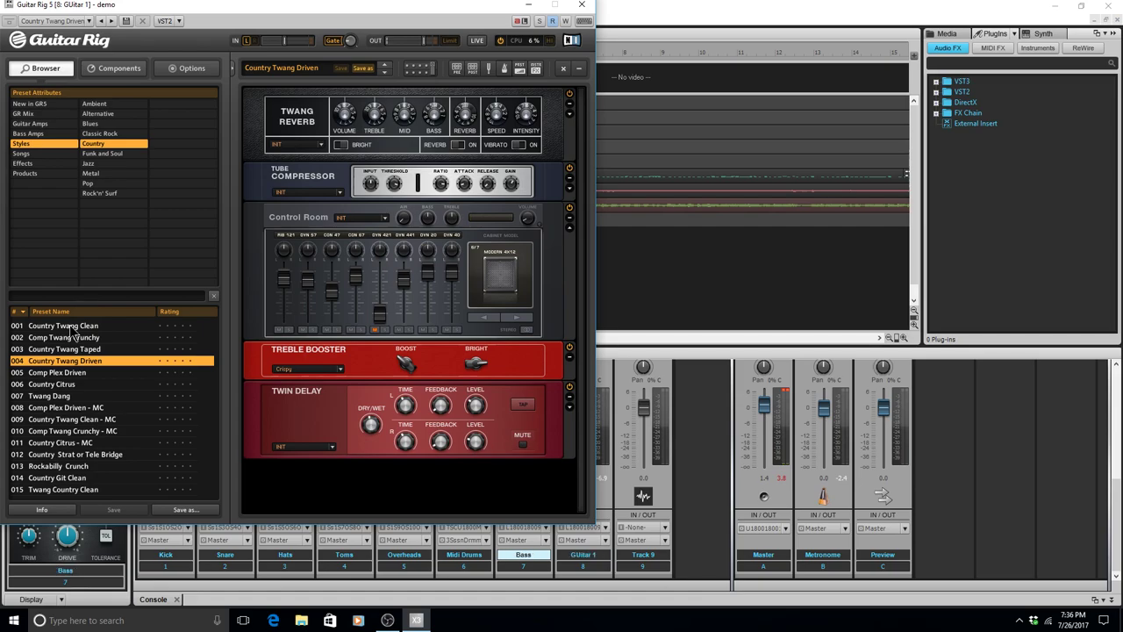
{"action": "key", "text": "Down"}
{"action": "key", "text": "Up"}
{"action": "key", "text": "Down"}
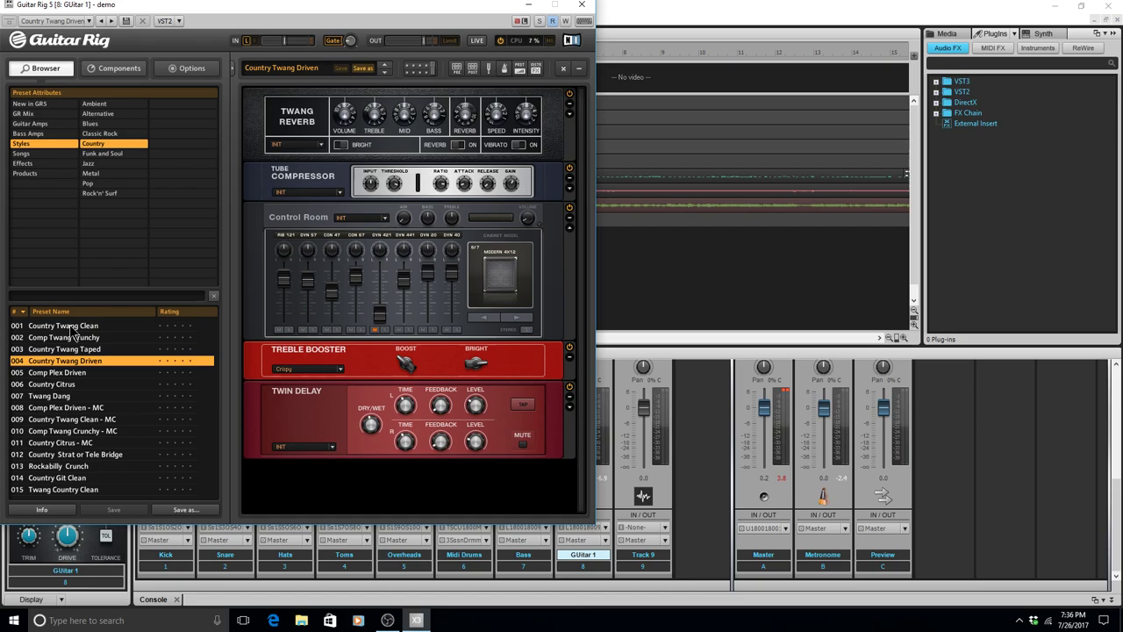
{"action": "key", "text": "Down"}
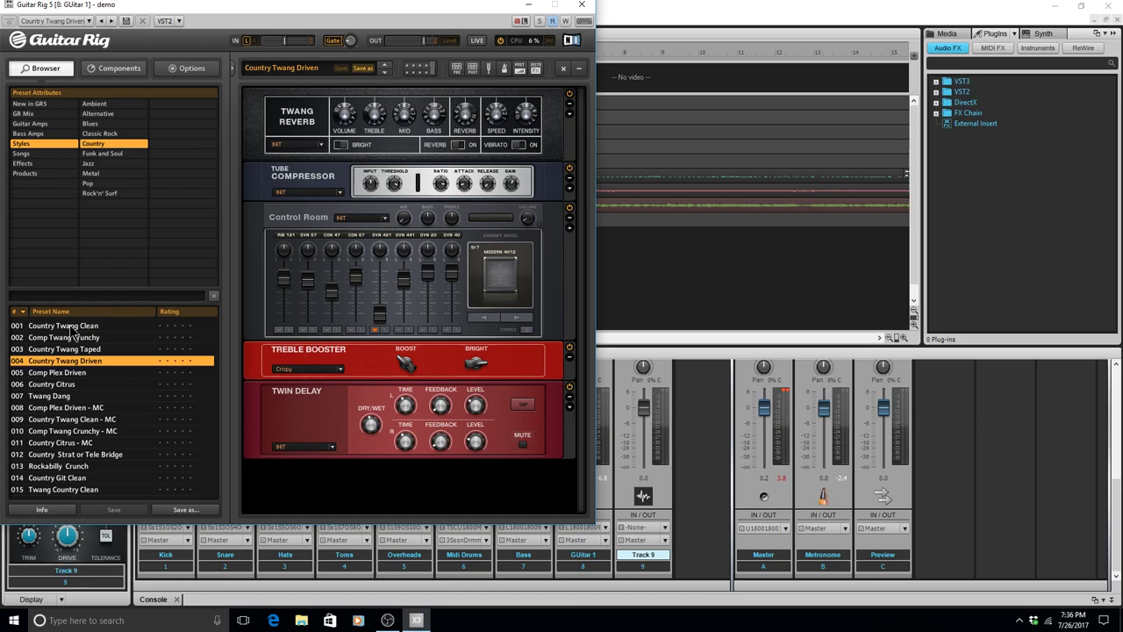
{"action": "key", "text": "Up"}
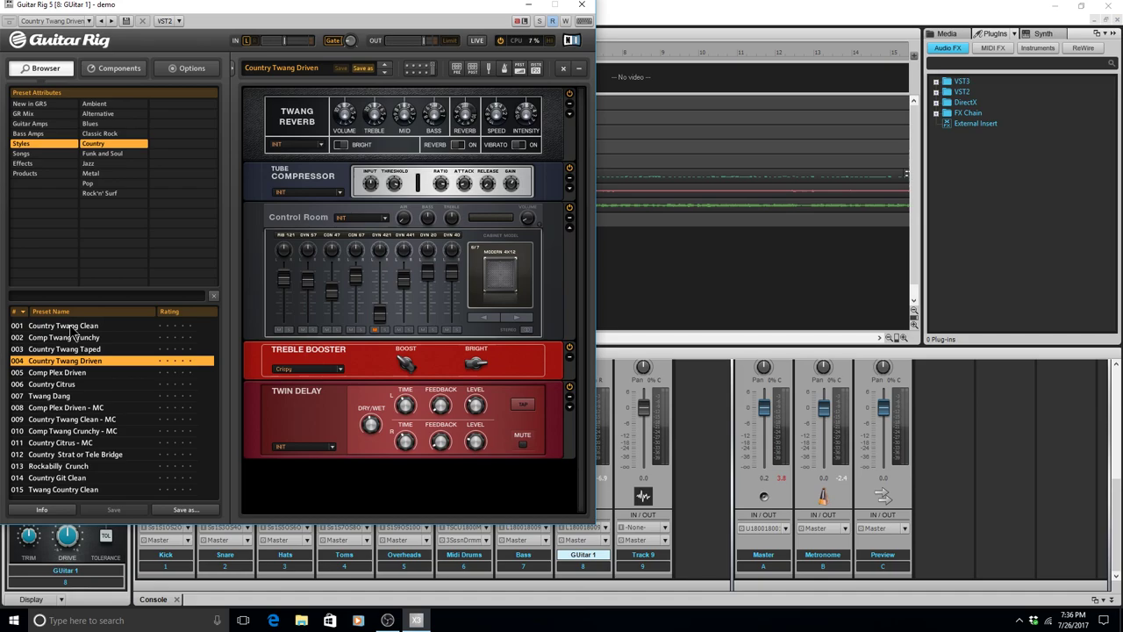
{"action": "key", "text": "Down"}
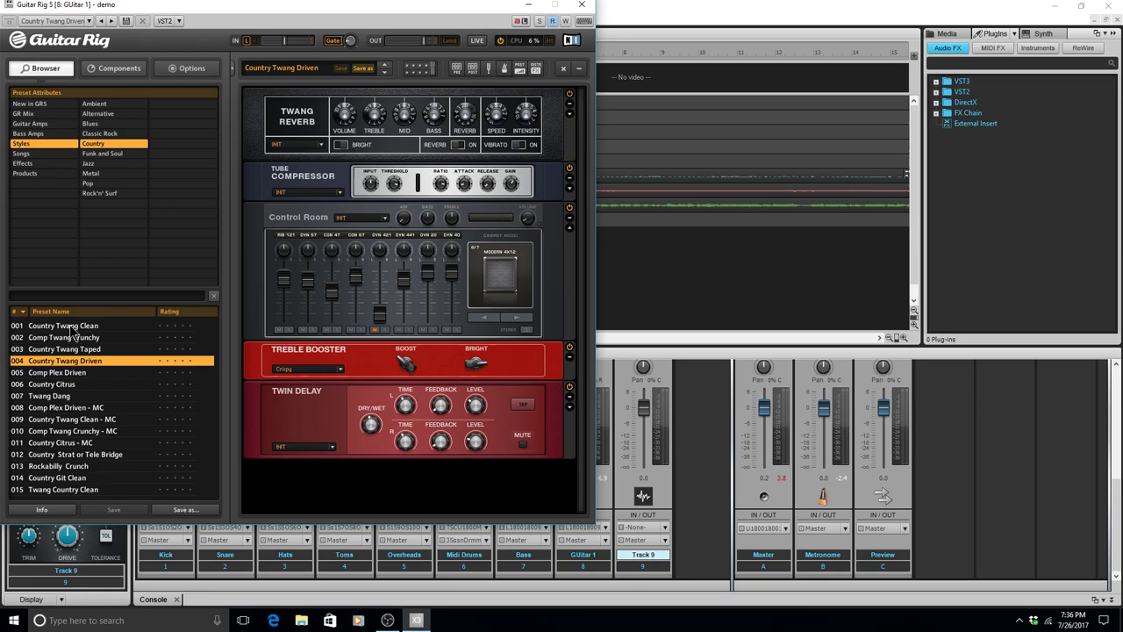
{"action": "key", "text": "Escape"}
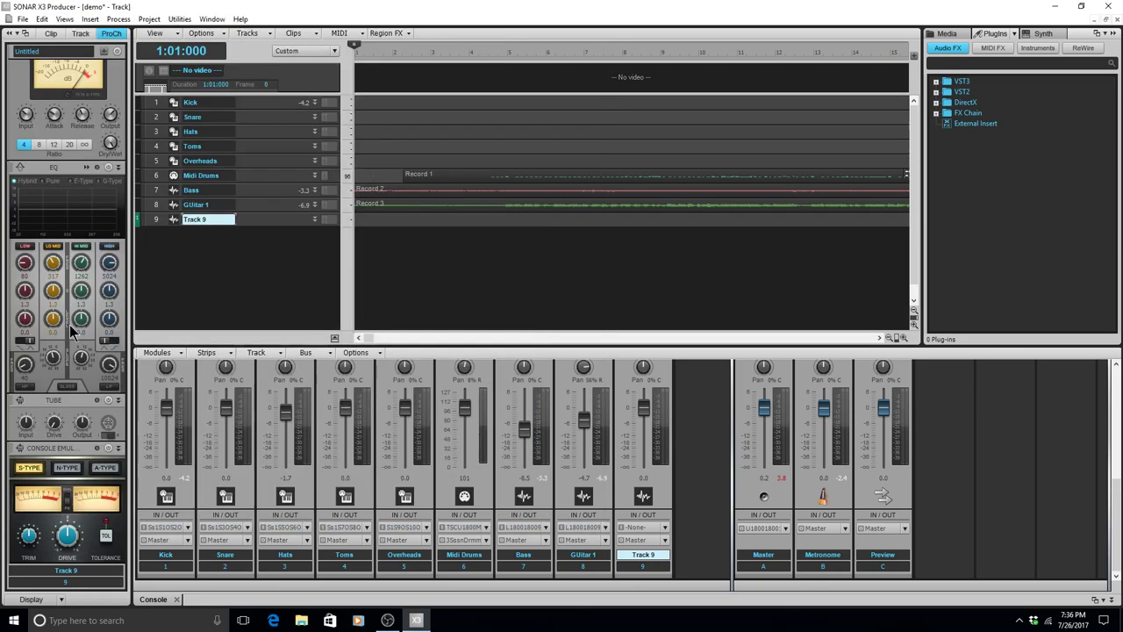
Rename Track 9 as Guitar 2.
{"action": "key", "text": "Up"}
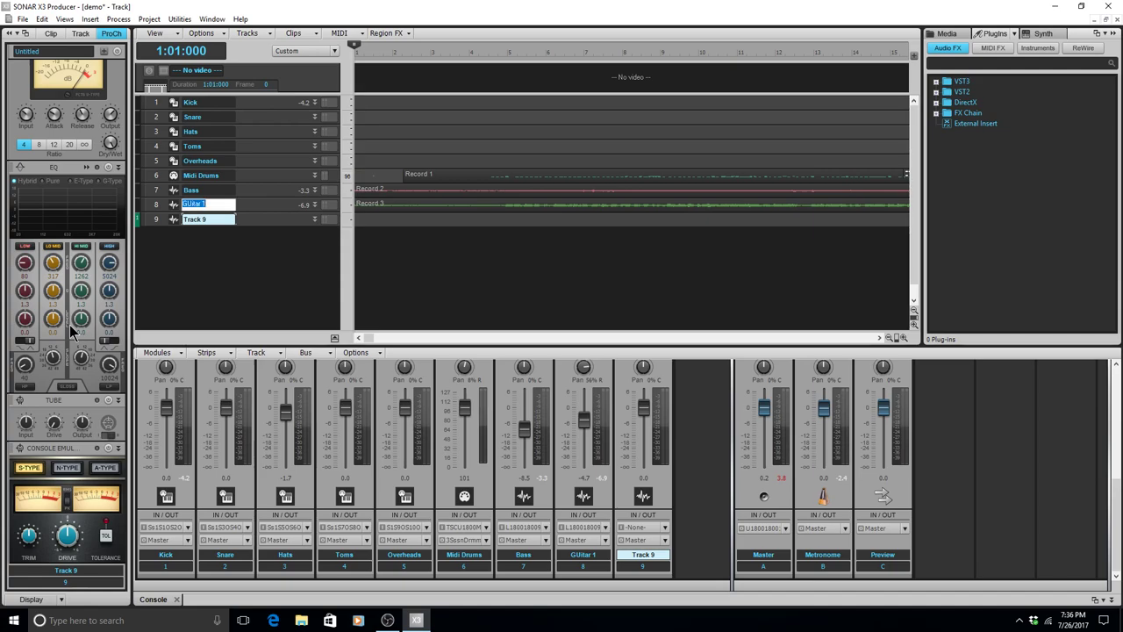
{"action": "key", "text": "Return"}
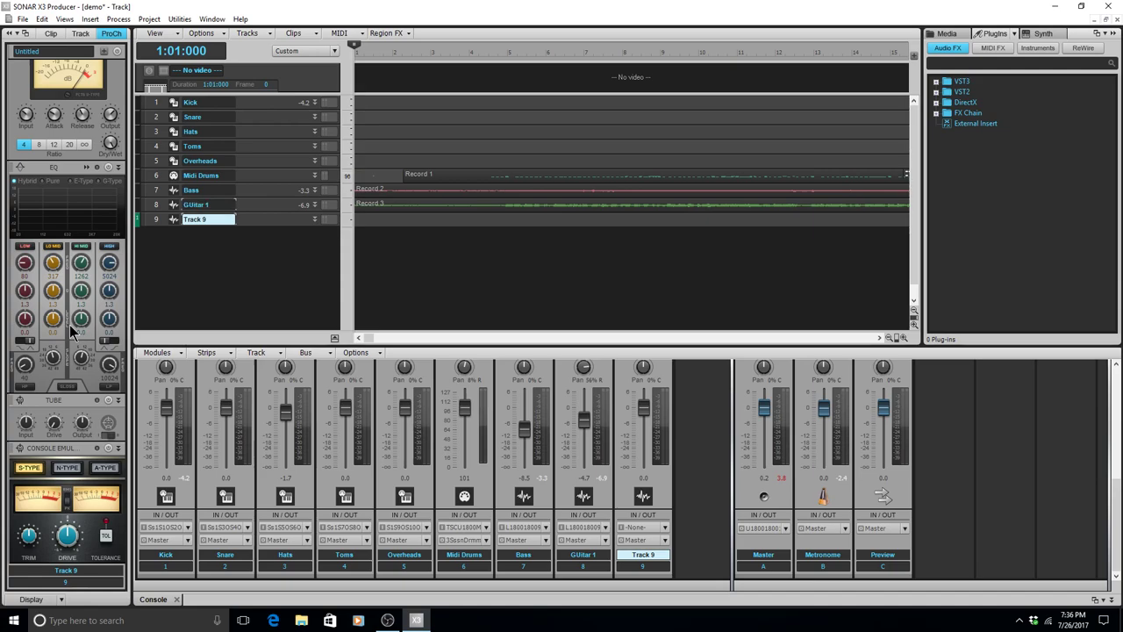
{"action": "key", "text": "Up"}
{"action": "key", "text": "Down"}
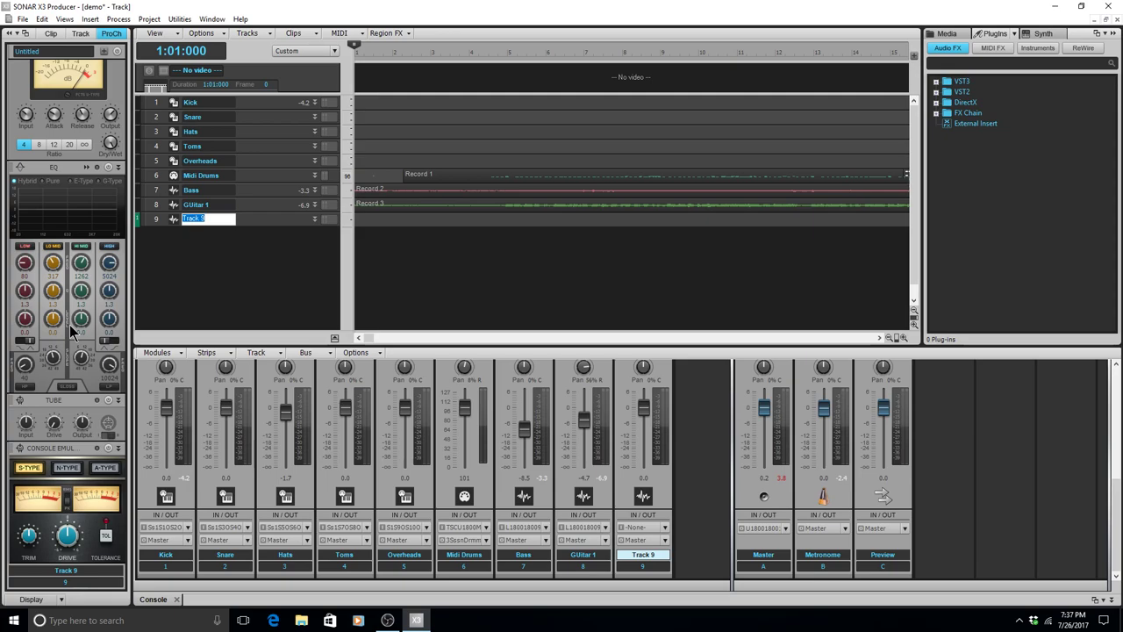
{"action": "type", "text": "Guitar 2"}
{"action": "key", "text": "Return"}
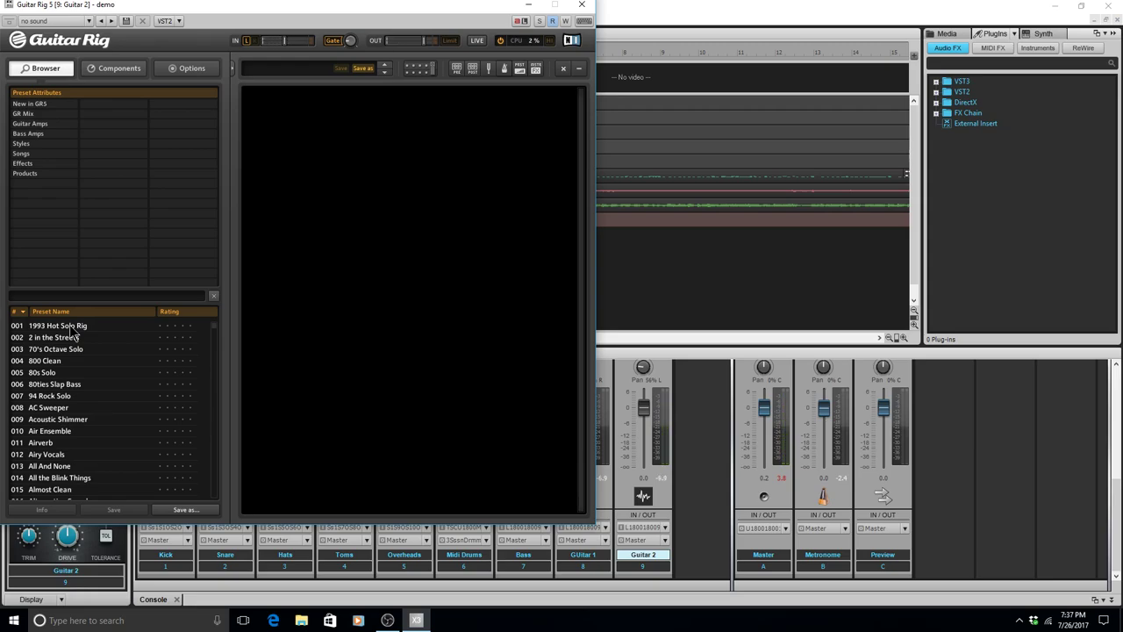
Browse the Guitar Rig preset categories for the Guitar 2 track and filter the presets by Styles and Country.
{"action": "left_click", "coordinate": [42, 104]}
{"action": "left_click", "coordinate": [43, 113]}
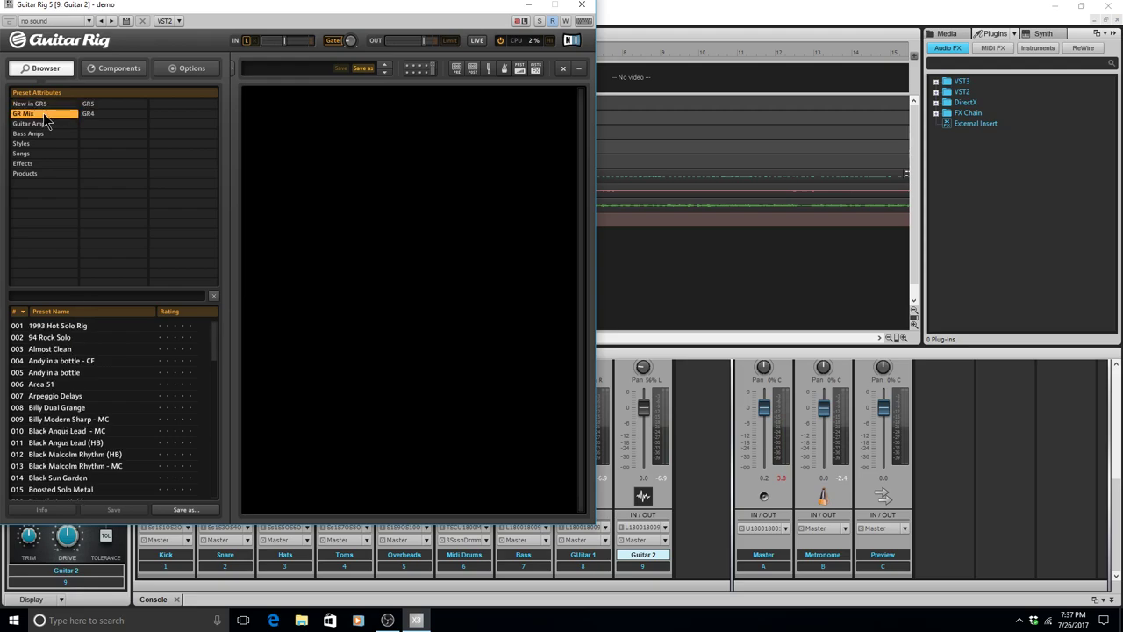
{"action": "left_click", "coordinate": [43, 123]}
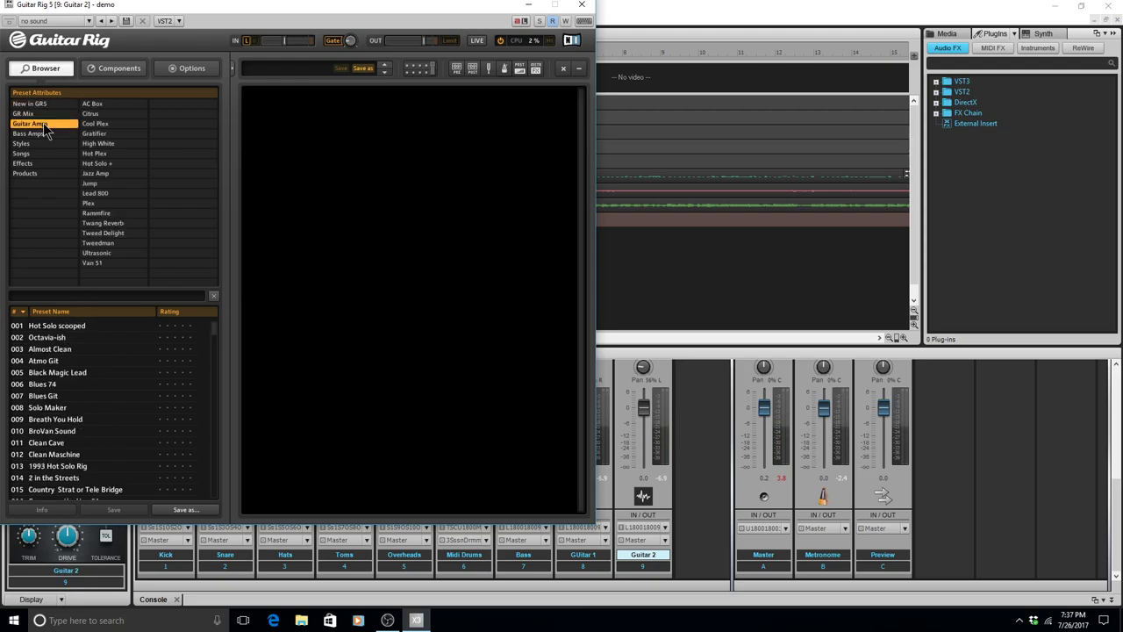
{"action": "left_click", "coordinate": [43, 133]}
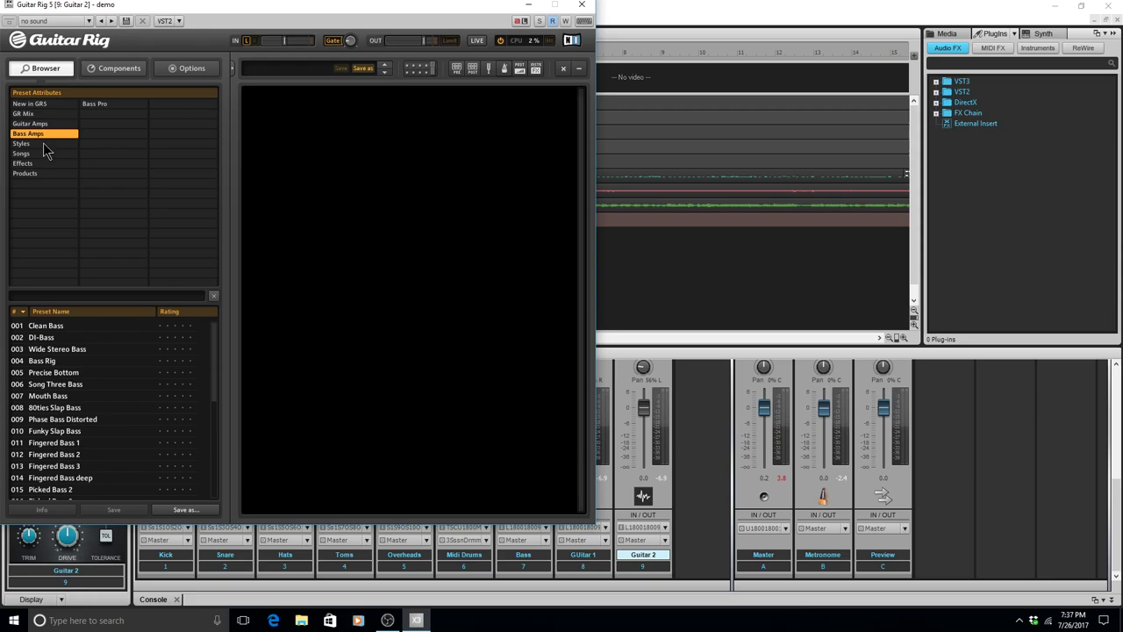
{"action": "left_click", "coordinate": [43, 143]}
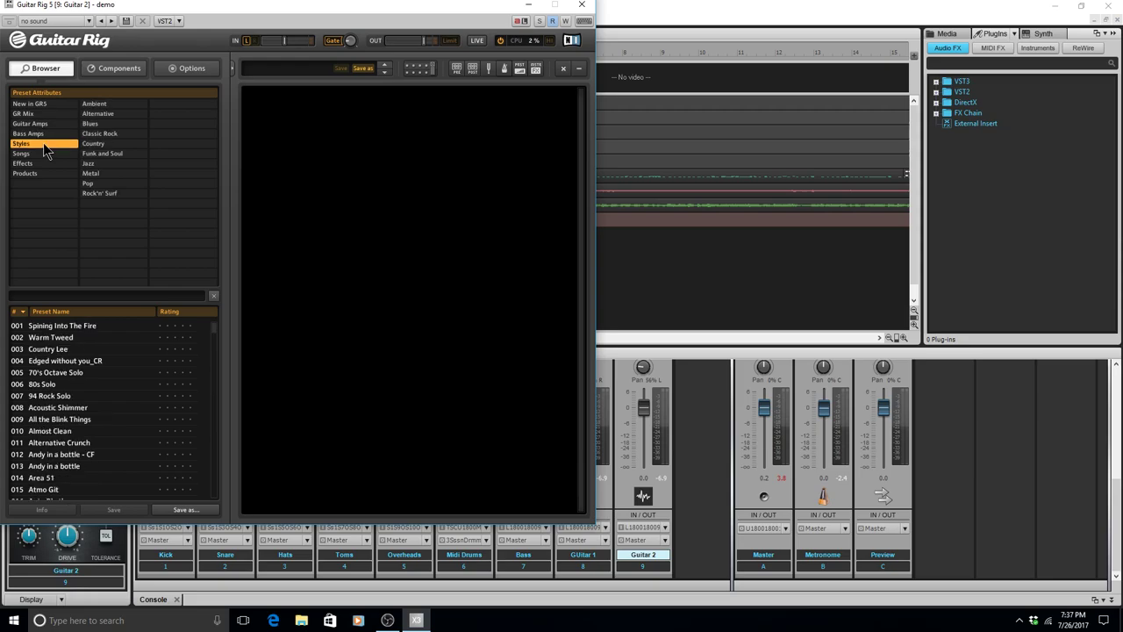
{"action": "left_click", "coordinate": [113, 115]}
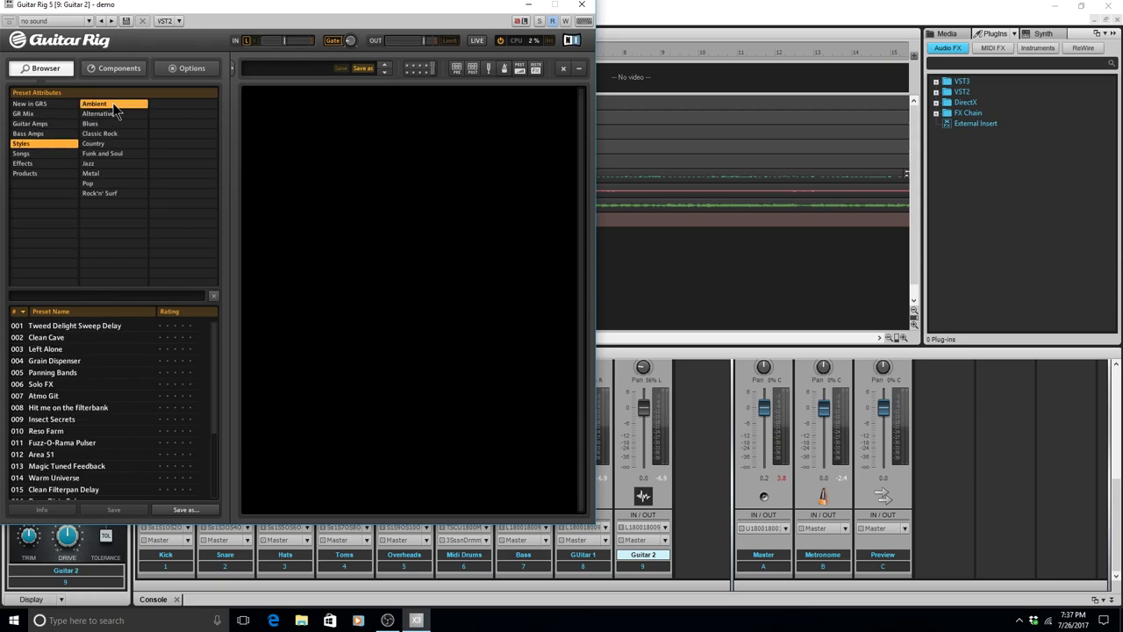
{"action": "left_click", "coordinate": [114, 125]}
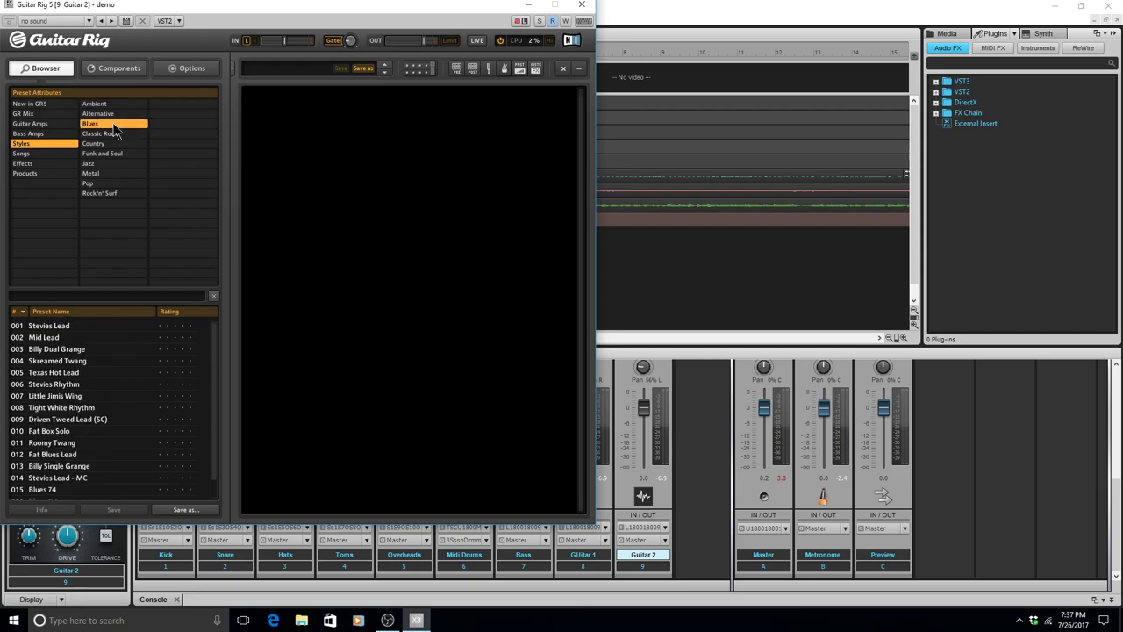
{"action": "left_click", "coordinate": [114, 135]}
{"action": "left_click", "coordinate": [114, 144]}
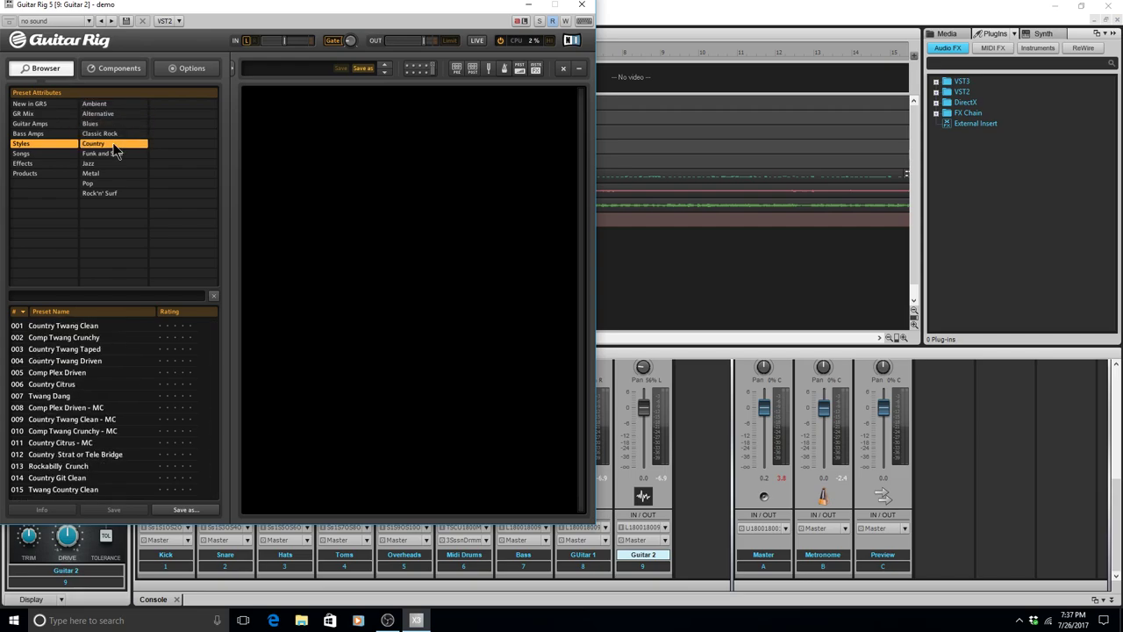
{"action": "double_click", "coordinate": [183, 103]}
{"action": "key", "text": "Return"}
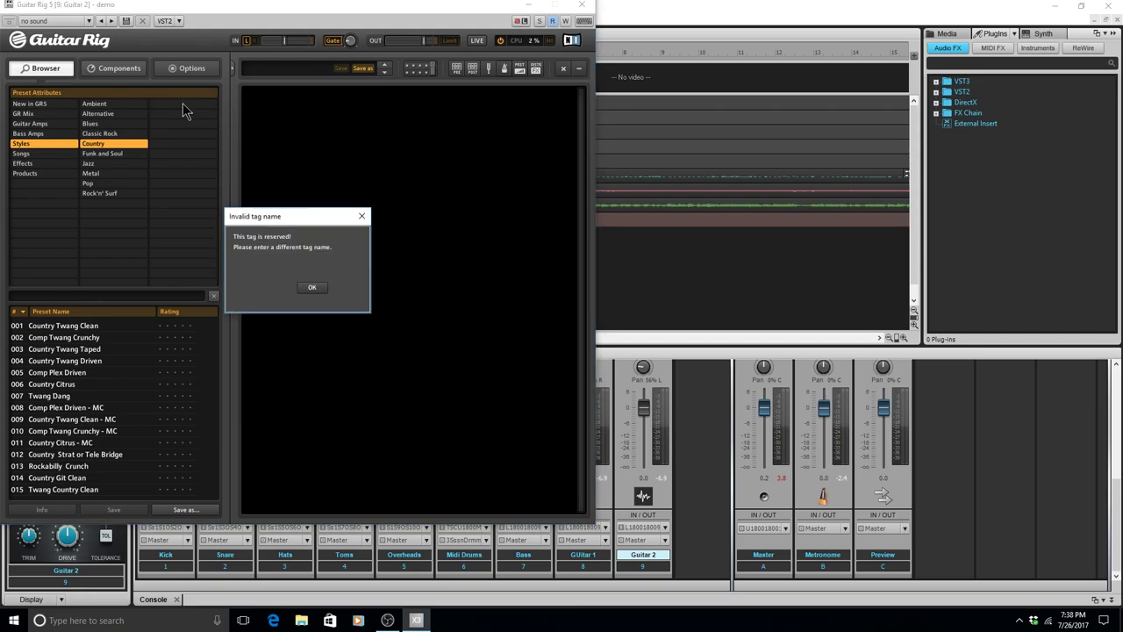
{"action": "key", "text": "alt+Tab"}
{"action": "key", "text": "alt+Tab"}
{"action": "key", "text": "alt+Tab"}
{"action": "key", "text": "alt+Tab"}
{"action": "key", "text": "Return"}
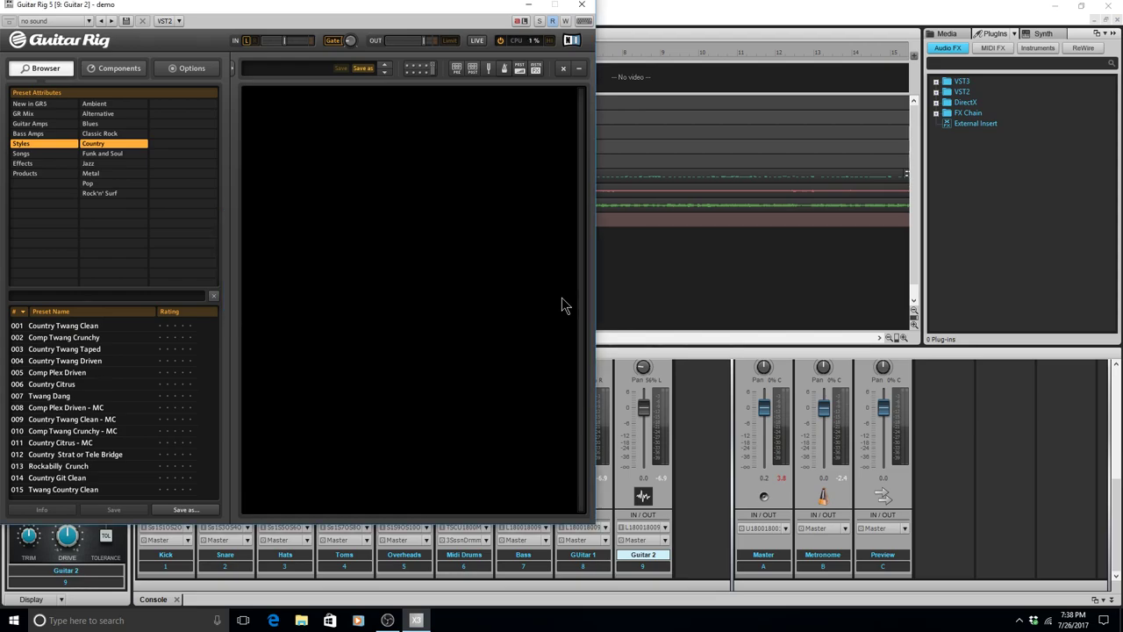
Audition the Comp Twang Crunchy preset and load Country Twang Clean on the Guitar 2 track.
{"action": "left_click", "coordinate": [71, 326]}
{"action": "left_click", "coordinate": [71, 336]}
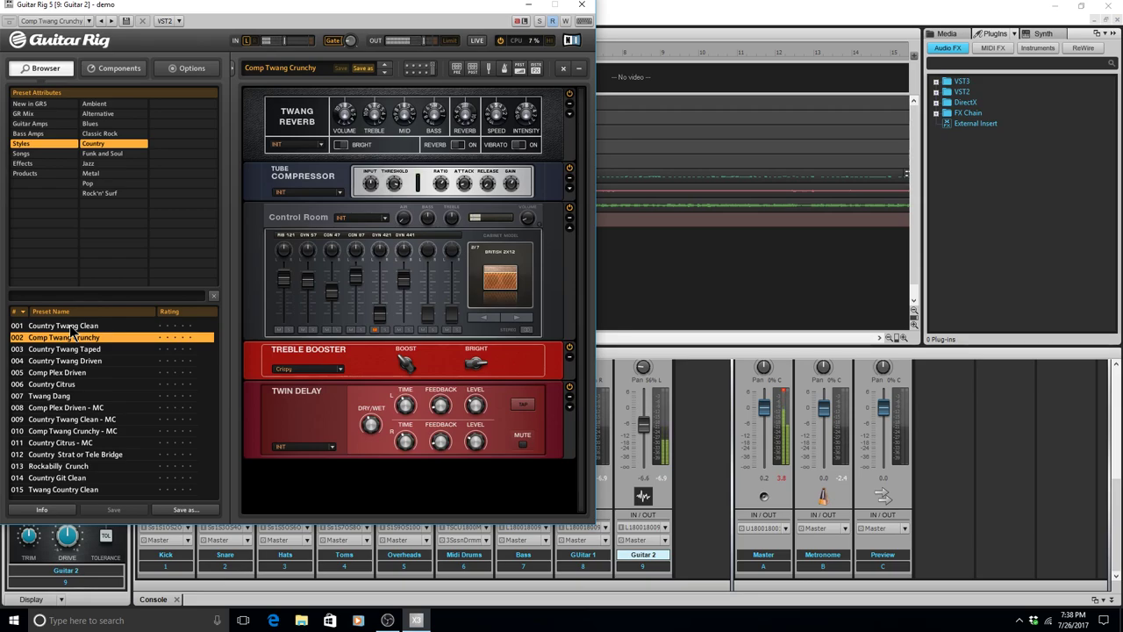
{"action": "left_click", "coordinate": [72, 327]}
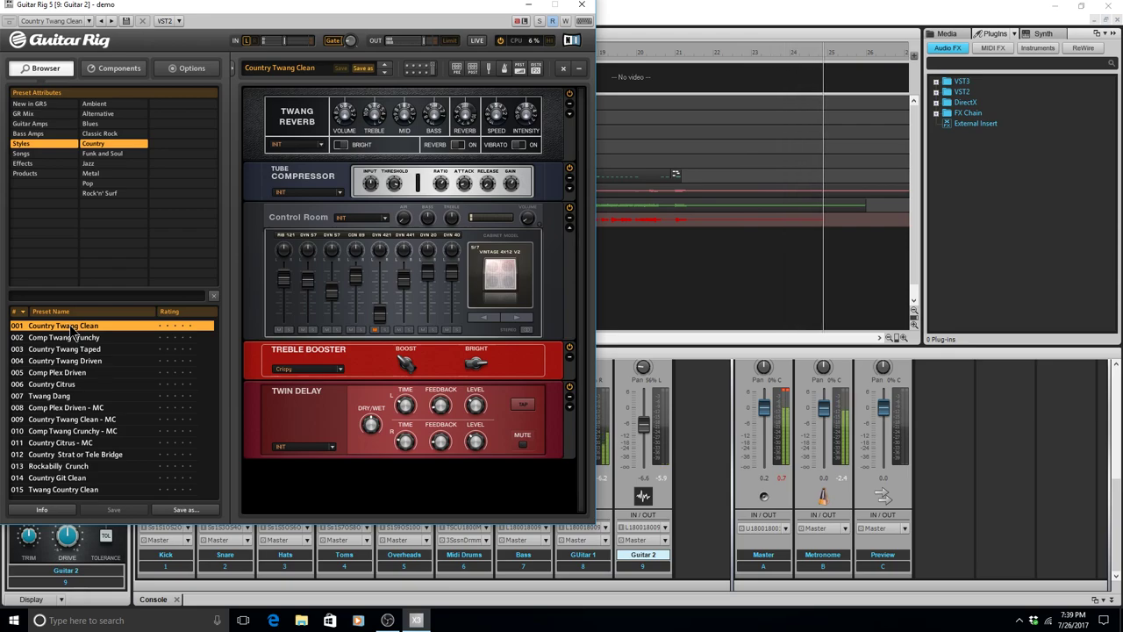
Record a Guitar 2 take with the Country Twang Clean preset, play it back and close the Guitar Rig window.
{"action": "key", "text": "space"}
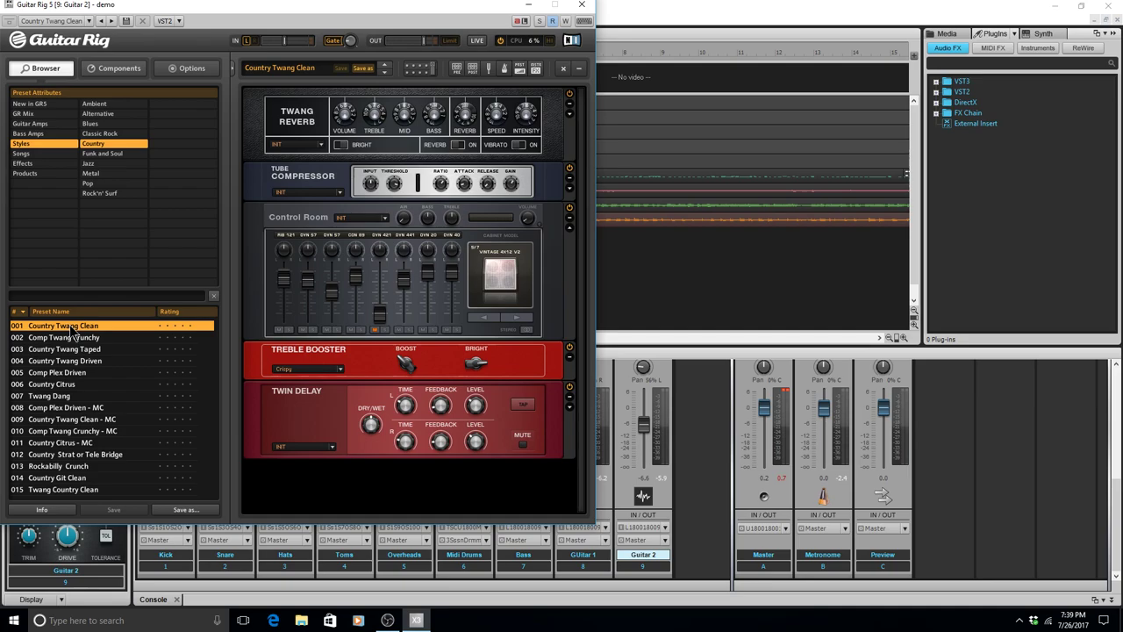
{"action": "key", "text": "space"}
{"action": "key", "text": "Down"}
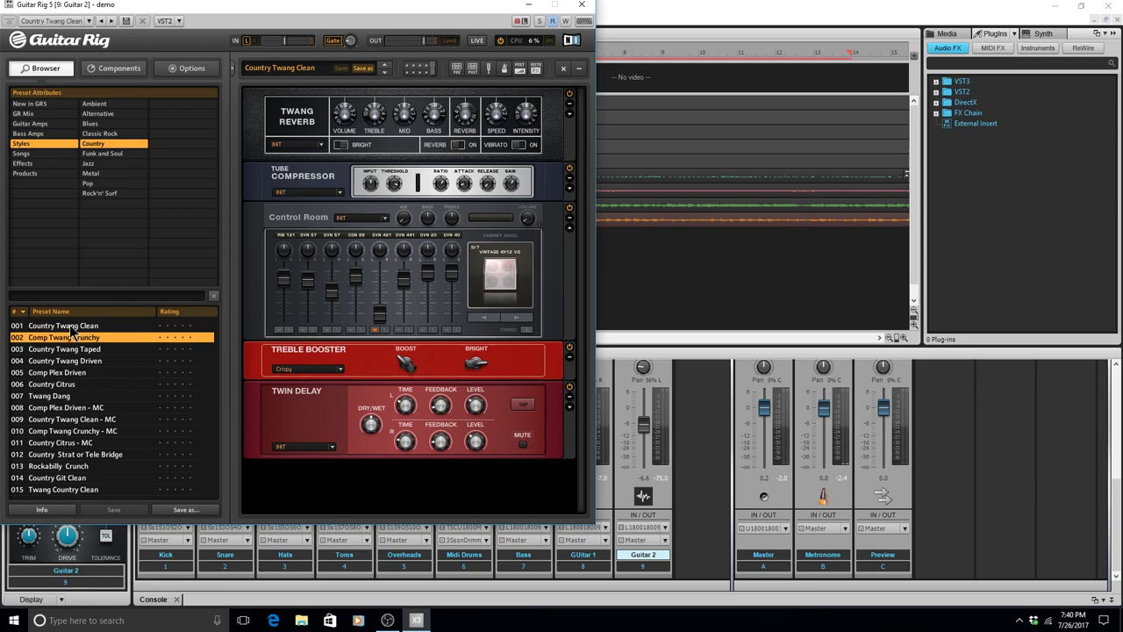
{"action": "key", "text": "Escape"}
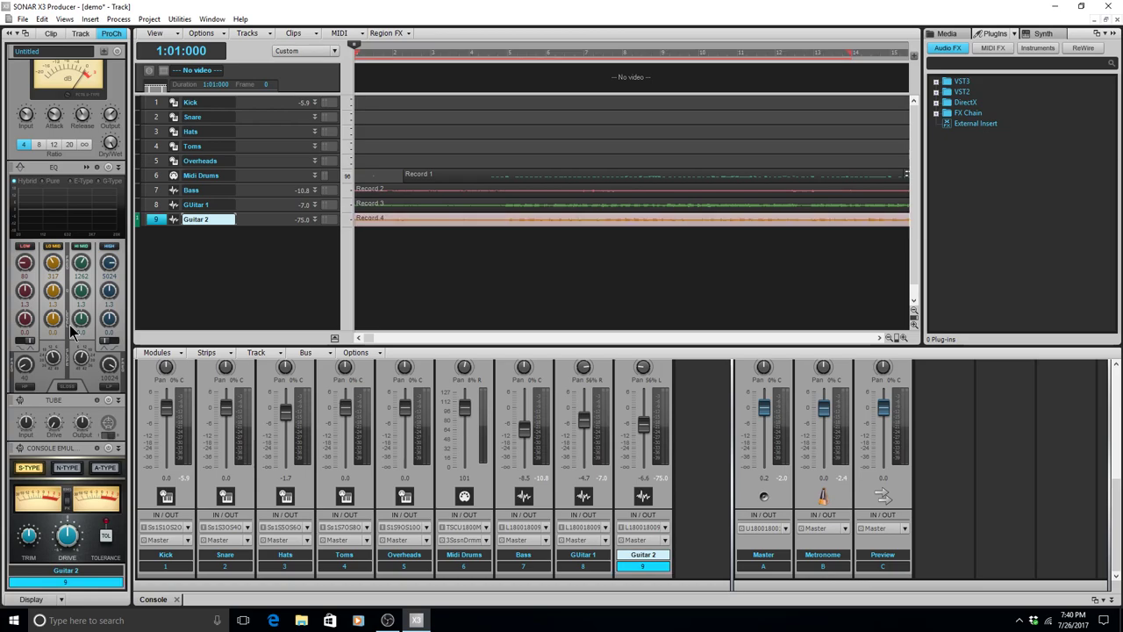
Select the Guitar 2 recording by time from 1:01:000 through measure 14 and delete that section.
{"action": "key", "text": "ctrl+shift+a"}
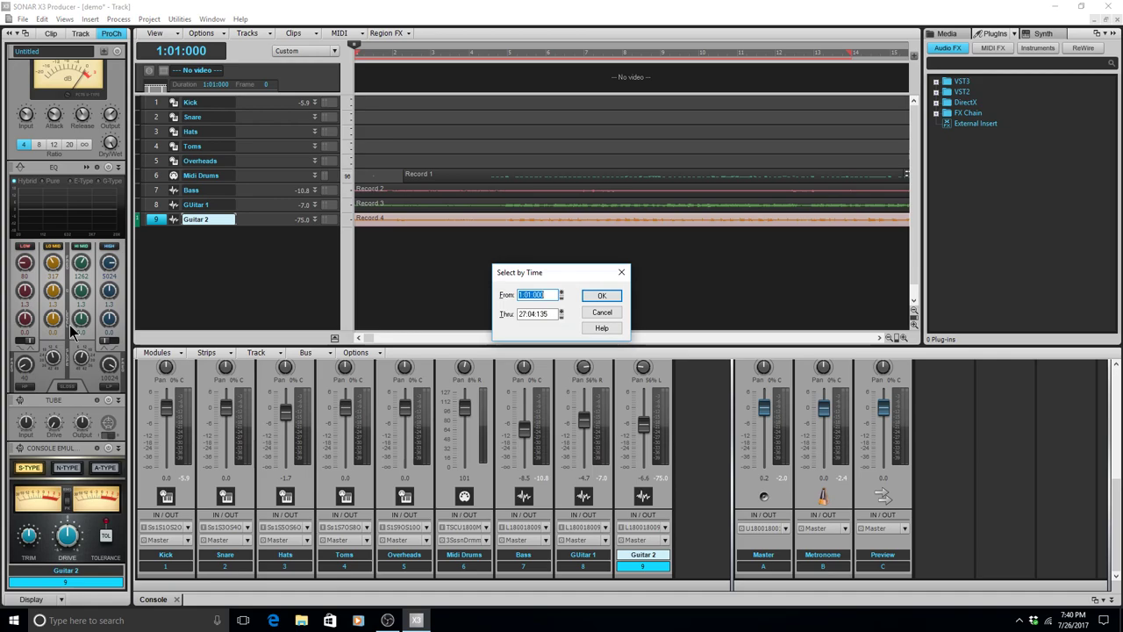
{"action": "key", "text": "Tab"}
{"action": "type", "text": "14"}
{"action": "key", "text": "Return"}
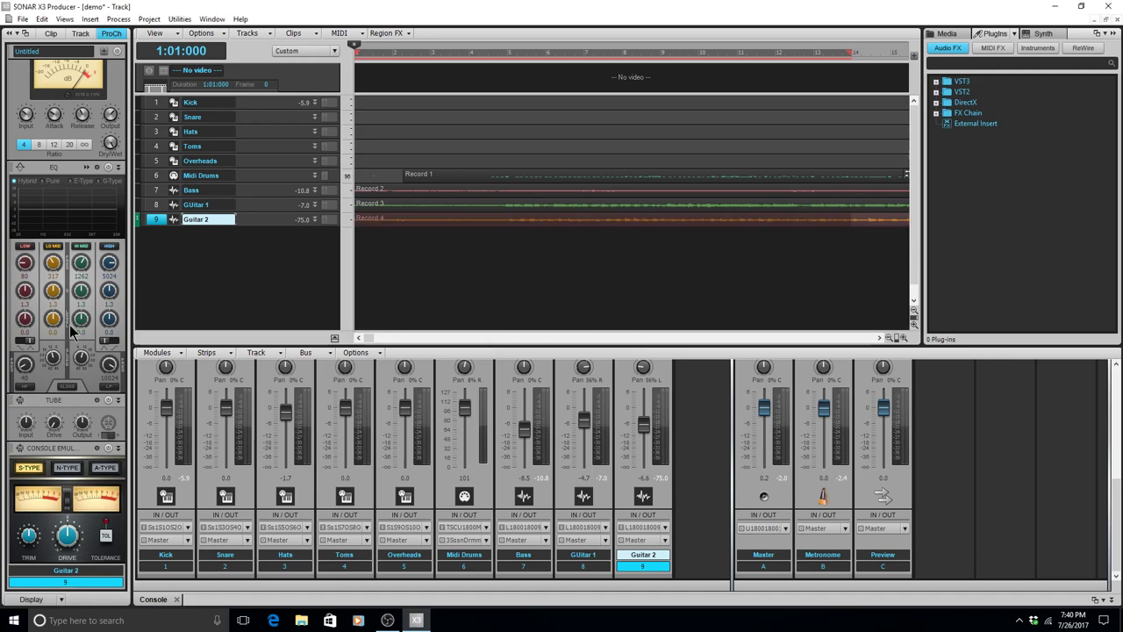
{"action": "key", "text": "Delete"}
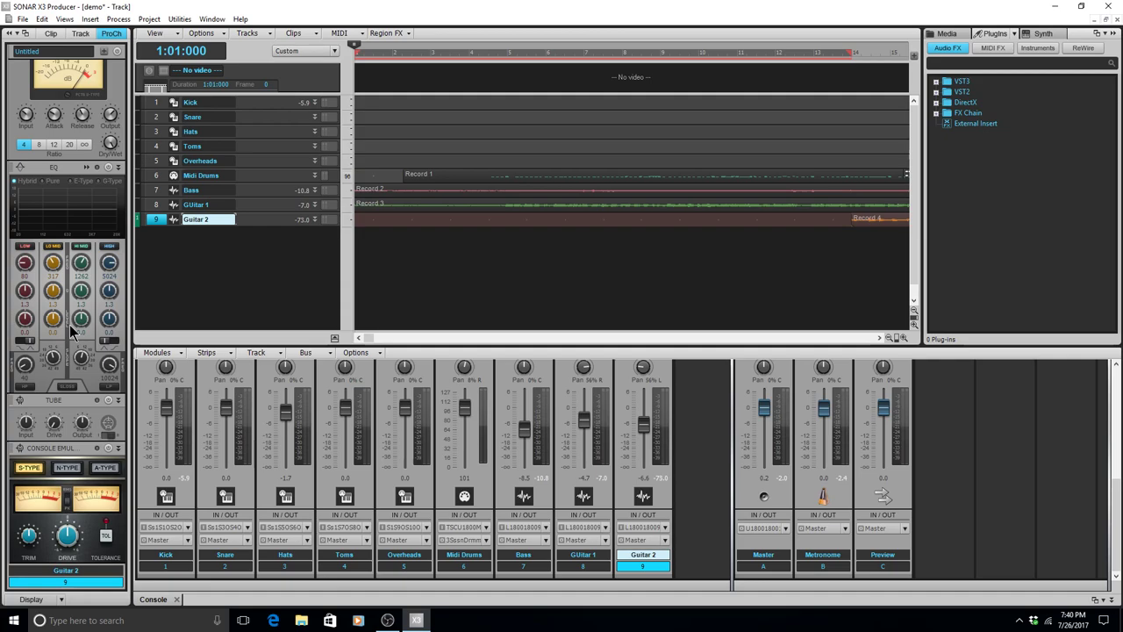
Play the project from measure 11 past the cut in the Guitar 2 clip at measure 14 and stop the playback.
{"action": "key", "text": "ctrl+End"}
{"action": "key", "text": "ctrl+Page_Up"}
{"action": "key", "text": "space"}
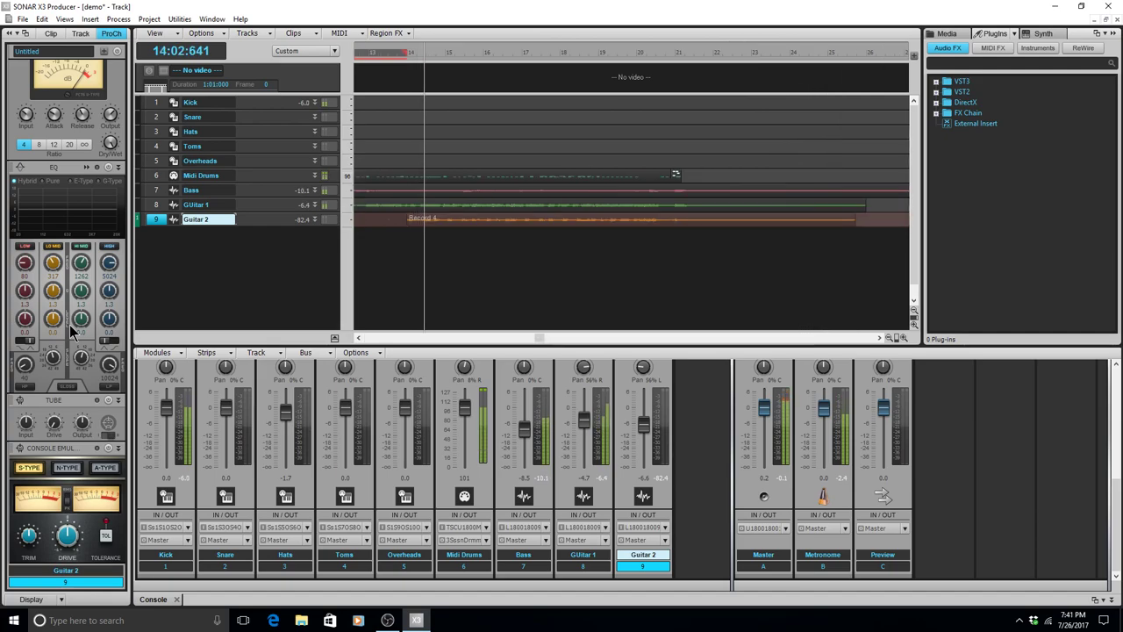
{"action": "key", "text": "space"}
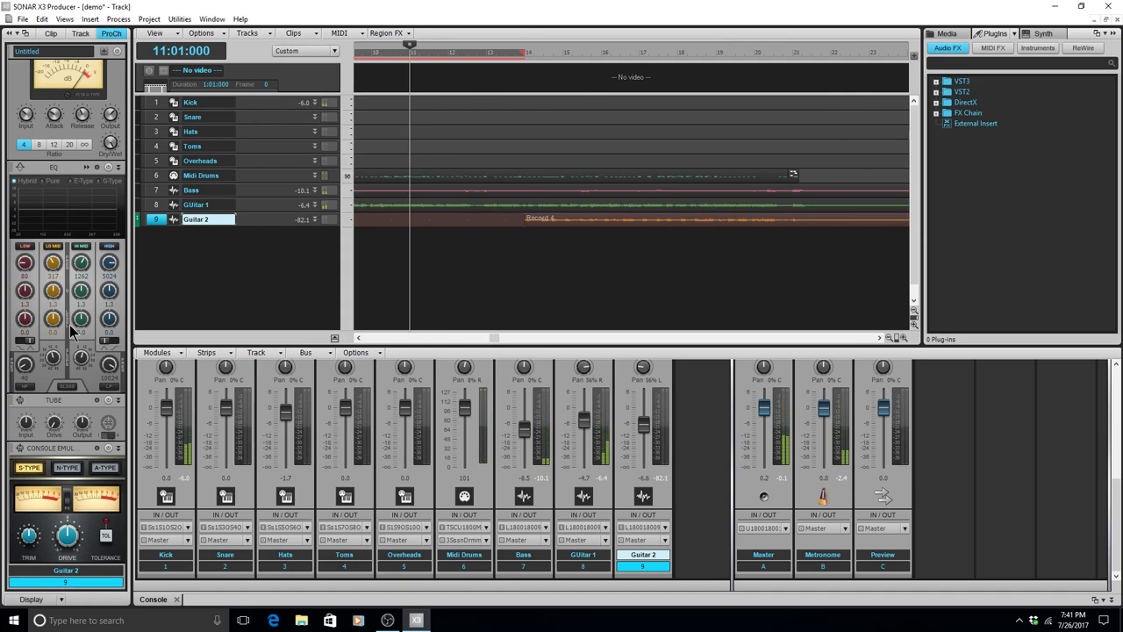
Rewind to the project start and re-record the deleted opening section of Guitar 2, stopping just after measure 14.
{"action": "key", "text": "w"}
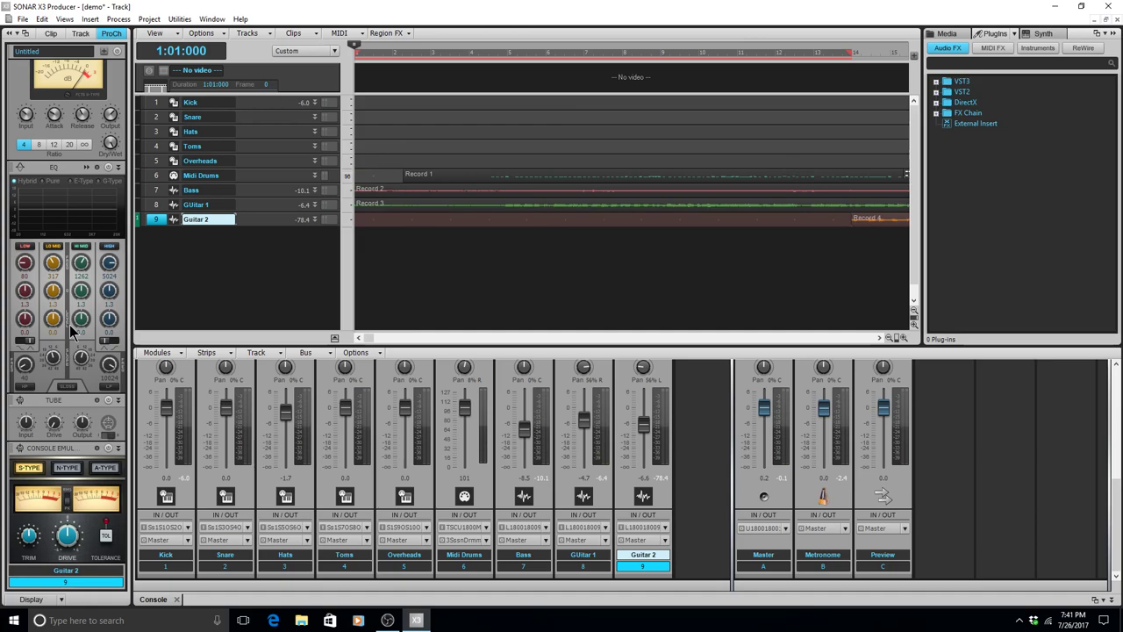
{"action": "key", "text": "space"}
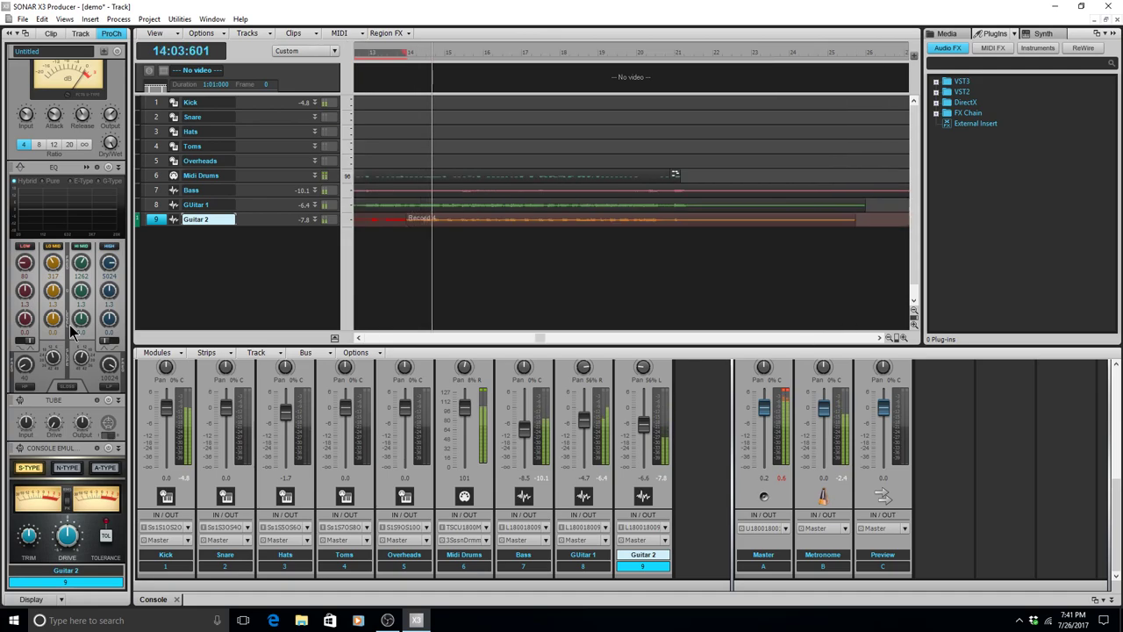
{"action": "key", "text": "space"}
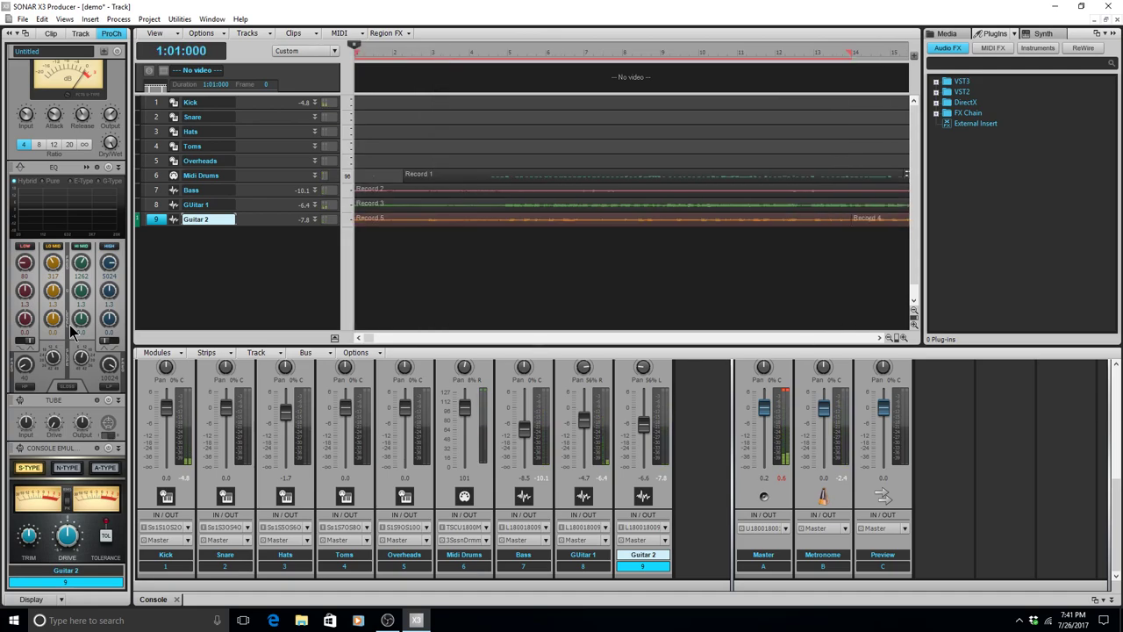
Play back the re-recorded Guitar 2 section from the start and save the project.
{"action": "key", "text": "space"}
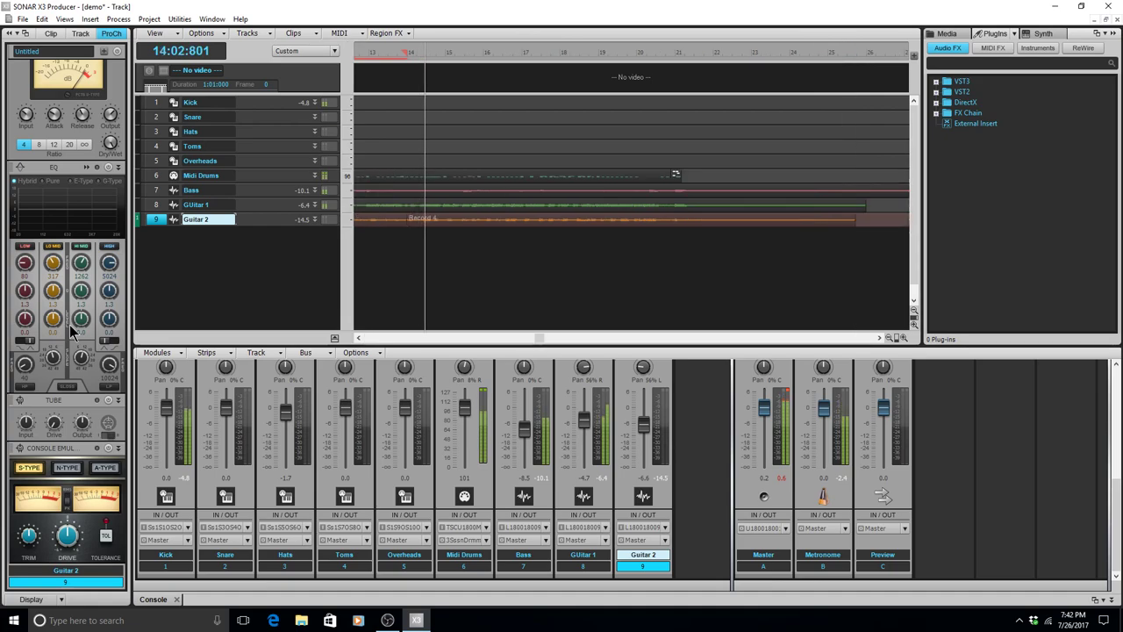
{"action": "key", "text": "space"}
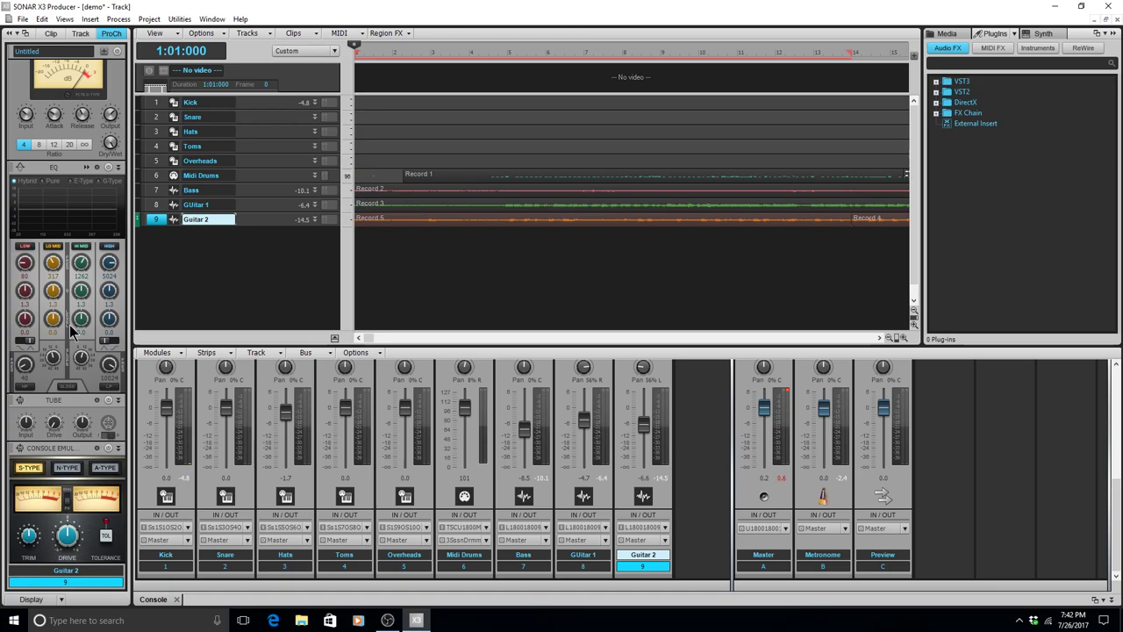
{"action": "key", "text": "ctrl+s"}
{"action": "key", "text": "alt+Tab"}
{"action": "key", "text": "alt+Tab"}
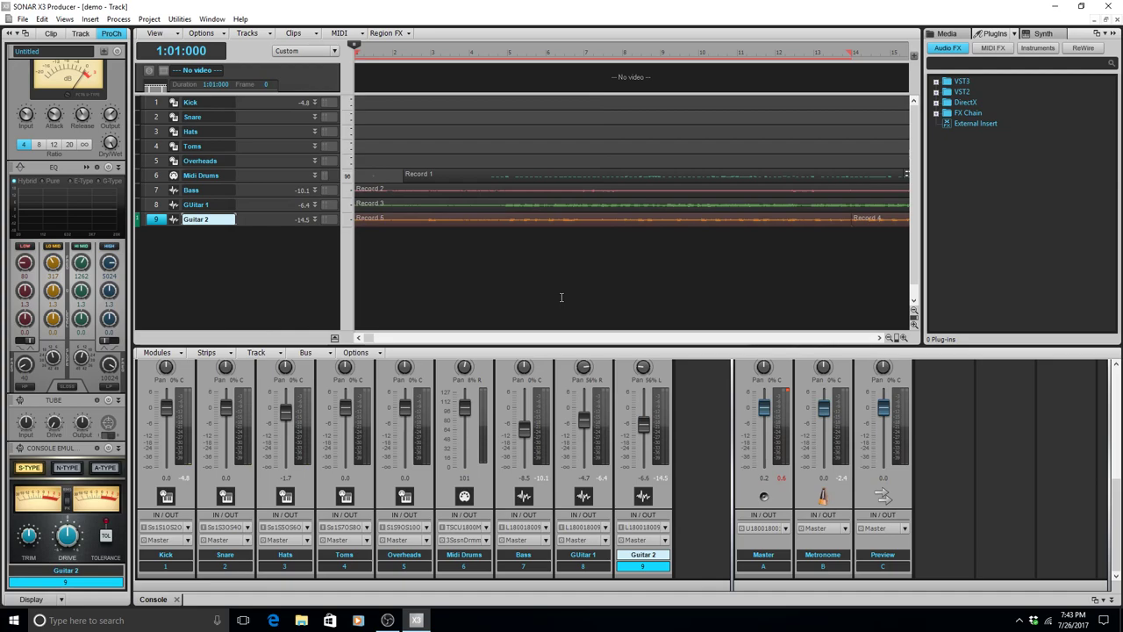
Choose Dimension Pro from the VST2 soft synths to insert into the project.
{"action": "key", "text": "alt+i"}
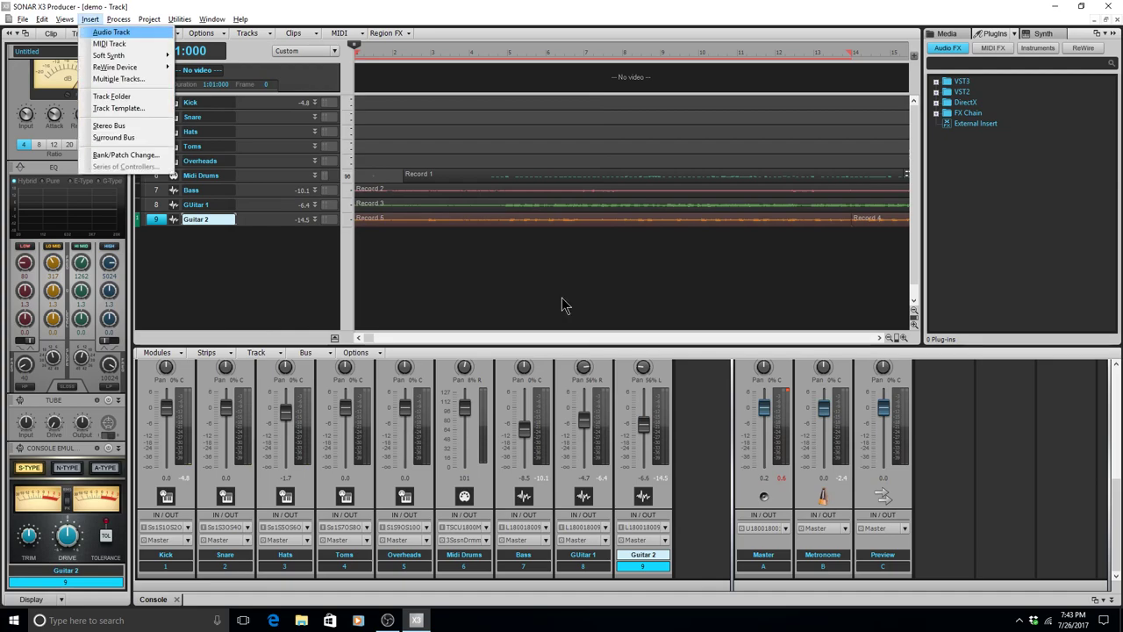
{"action": "key", "text": "Down"}
{"action": "key", "text": "Down"}
{"action": "key", "text": "Right"}
{"action": "key", "text": "Down"}
{"action": "key", "text": "Right"}
{"action": "key", "text": "Down"}
{"action": "key", "text": "Down"}
{"action": "key", "text": "Down"}
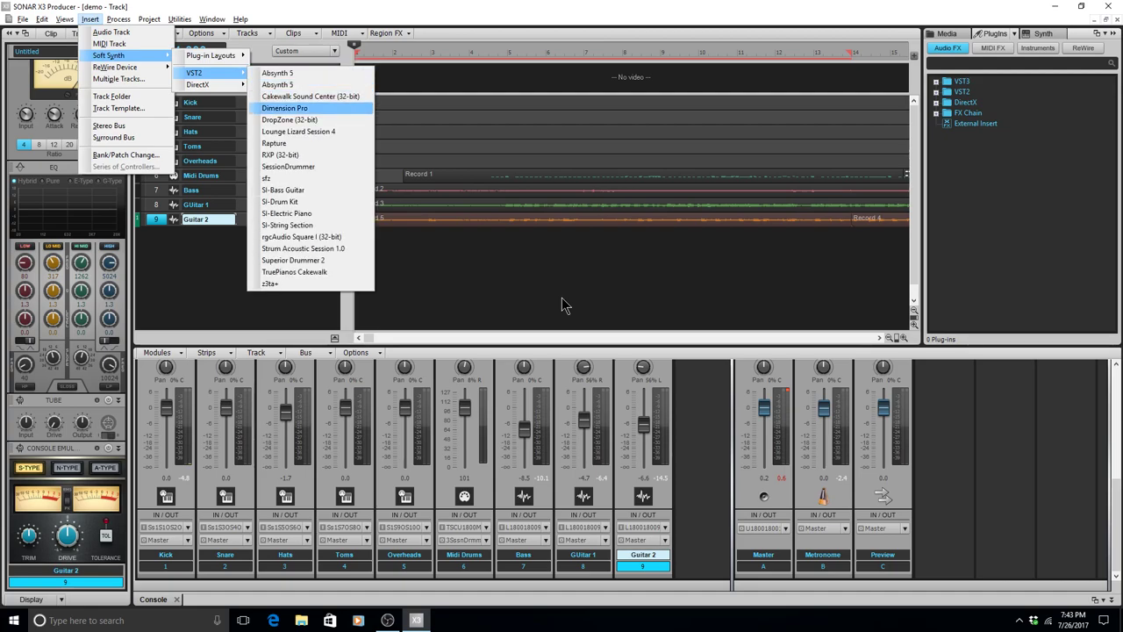
{"action": "key", "text": "Return"}
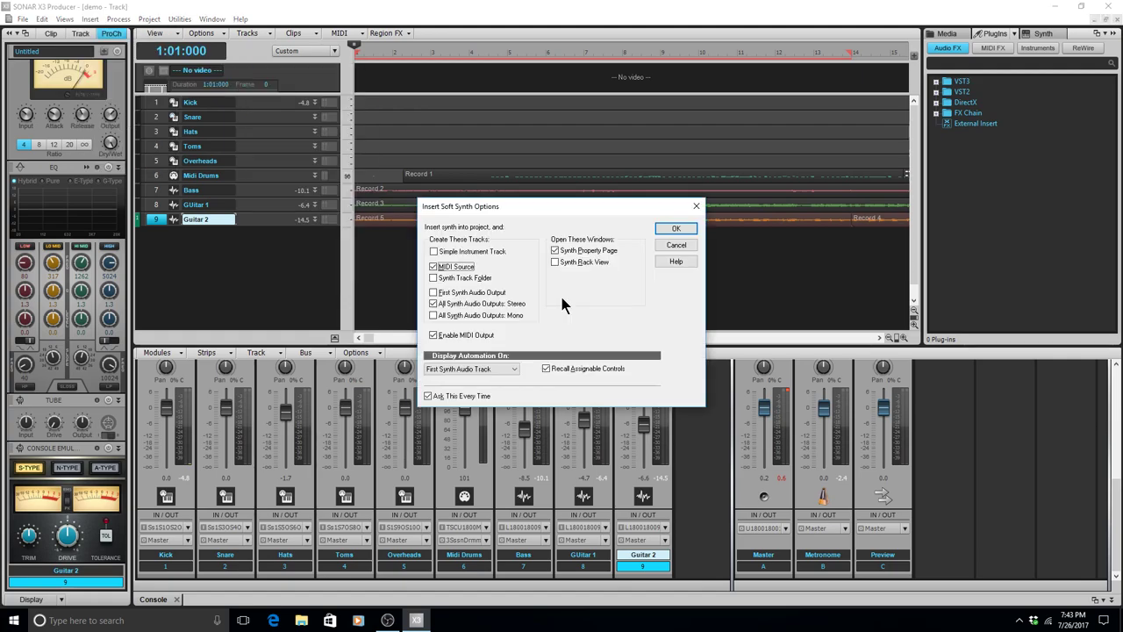
Insert the Dimension Pro synth with a MIDI source track, all stereo audio outputs, MIDI output enabled and its property page open.
{"action": "key", "text": "Tab"}
{"action": "key", "text": "Tab"}
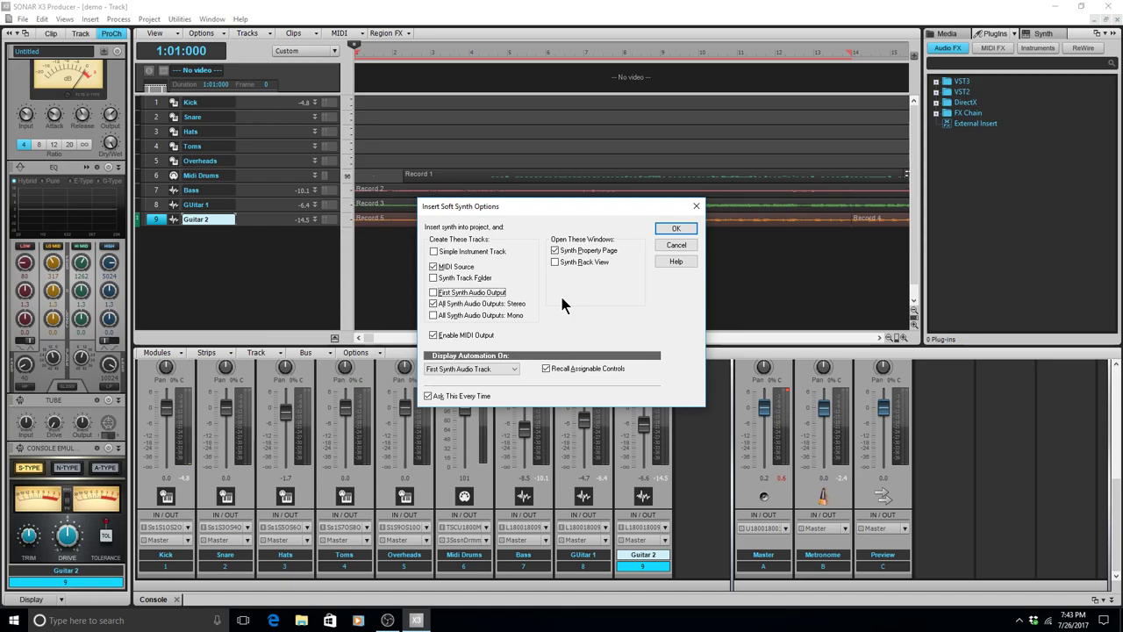
{"action": "key", "text": "Tab"}
{"action": "key", "text": "Tab"}
{"action": "key", "text": "Tab"}
{"action": "key", "text": "Tab"}
{"action": "key", "text": "Tab"}
{"action": "key", "text": "Tab"}
{"action": "key", "text": "Tab"}
{"action": "key", "text": "Tab"}
{"action": "key", "text": "Return"}
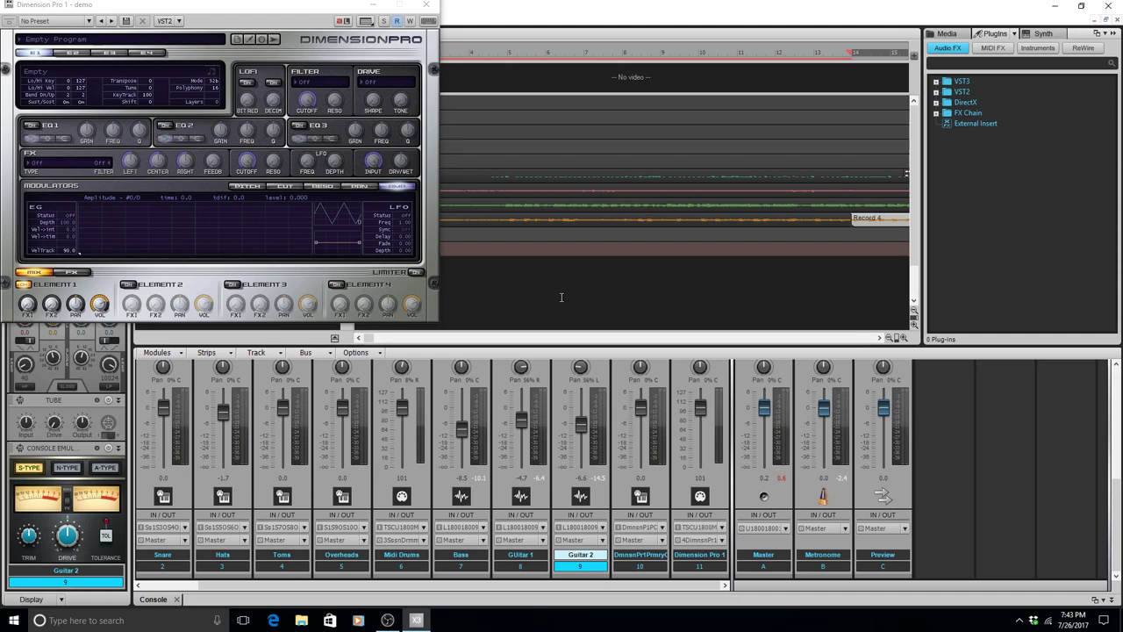
Set the Midi Drums track's input to Omni and select the Dimension Pro 1 MIDI track.
{"action": "key", "text": "Up"}
{"action": "key", "text": "Up"}
{"action": "key", "text": "Up"}
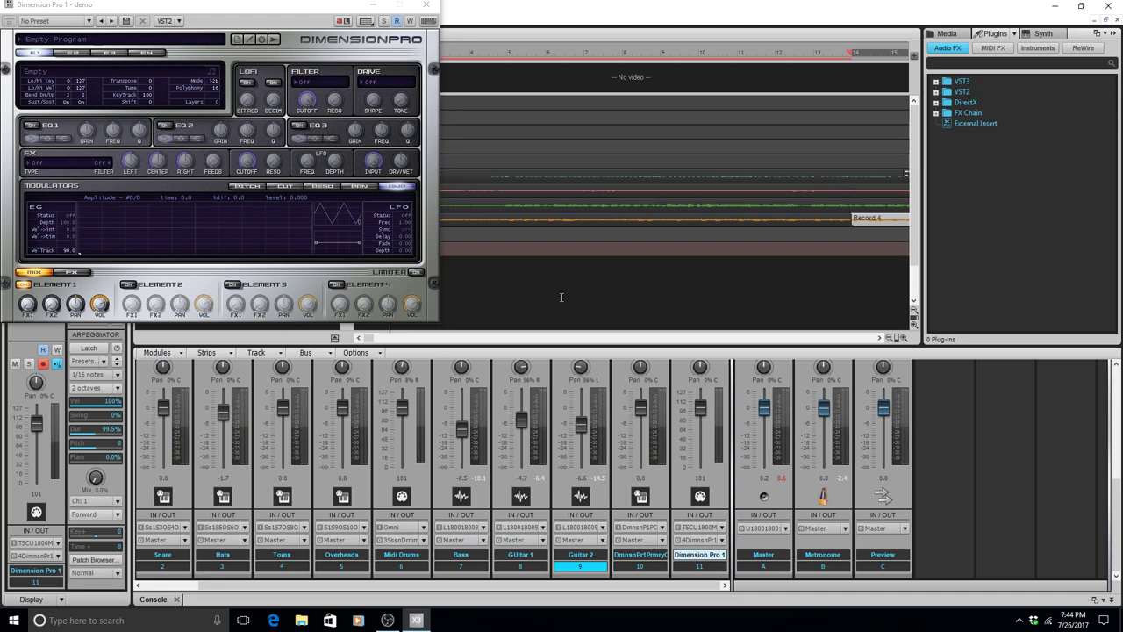
Open the Dimension Pro program browser and expand the 11 - Pianos category.
{"action": "key", "text": "alt+Tab"}
{"action": "key", "text": "alt+Tab"}
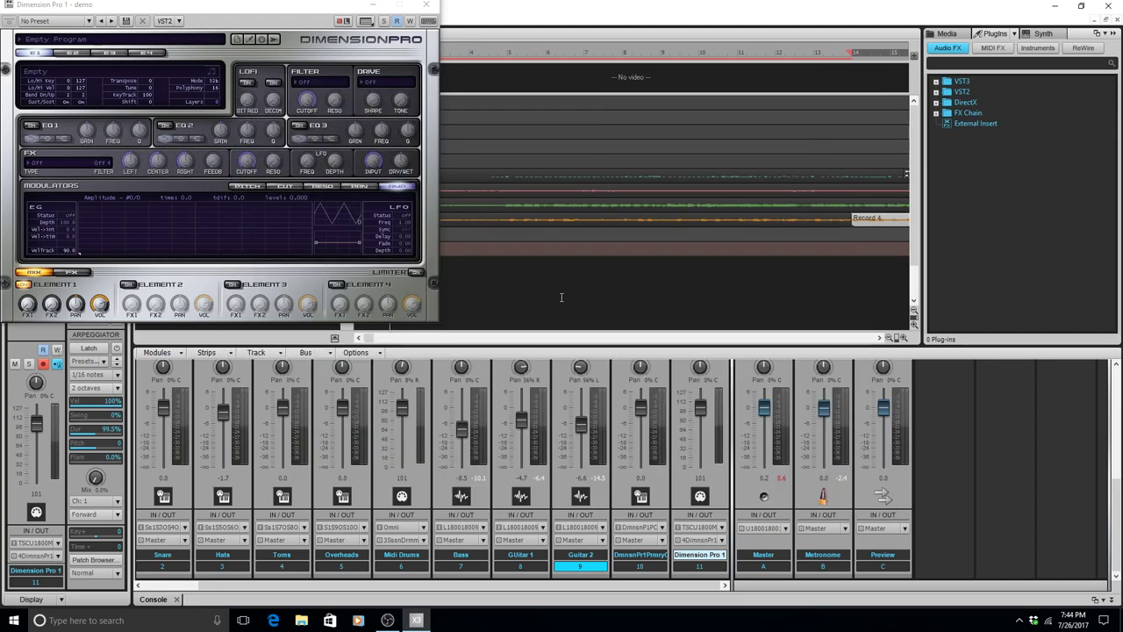
{"action": "key", "text": "Up"}
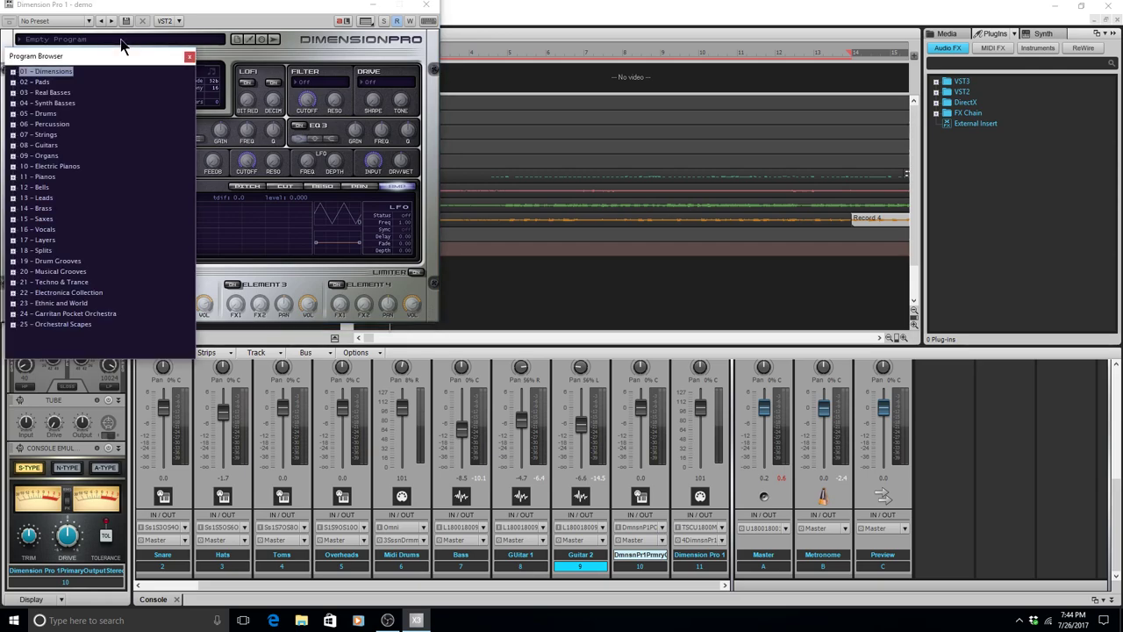
{"action": "key", "text": "Down"}
{"action": "key", "text": "Down"}
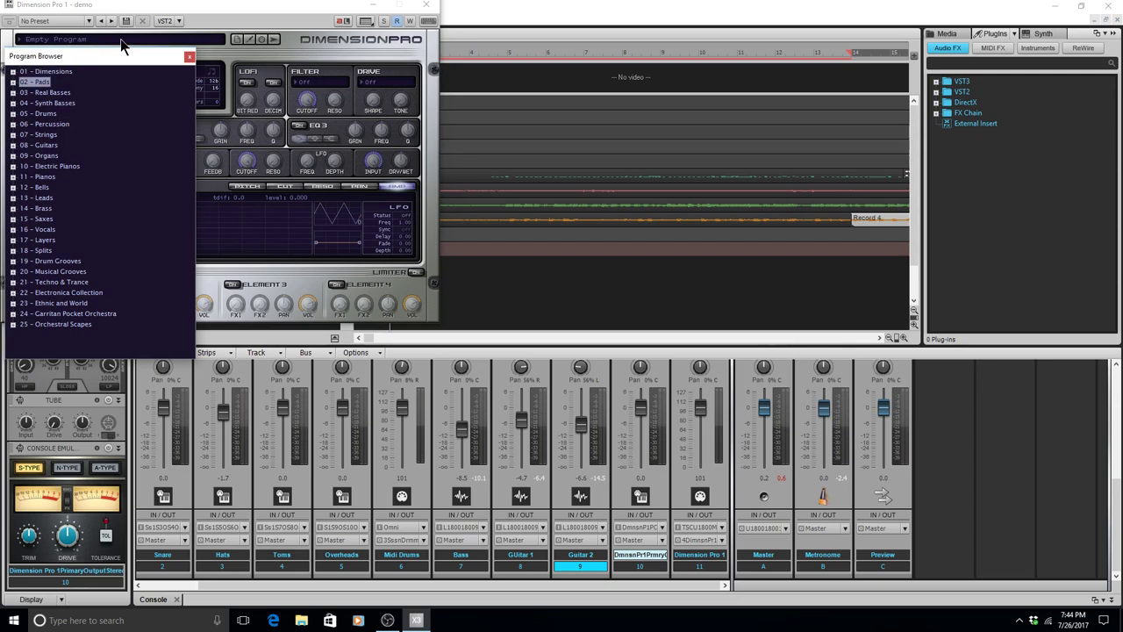
{"action": "key", "text": "Down"}
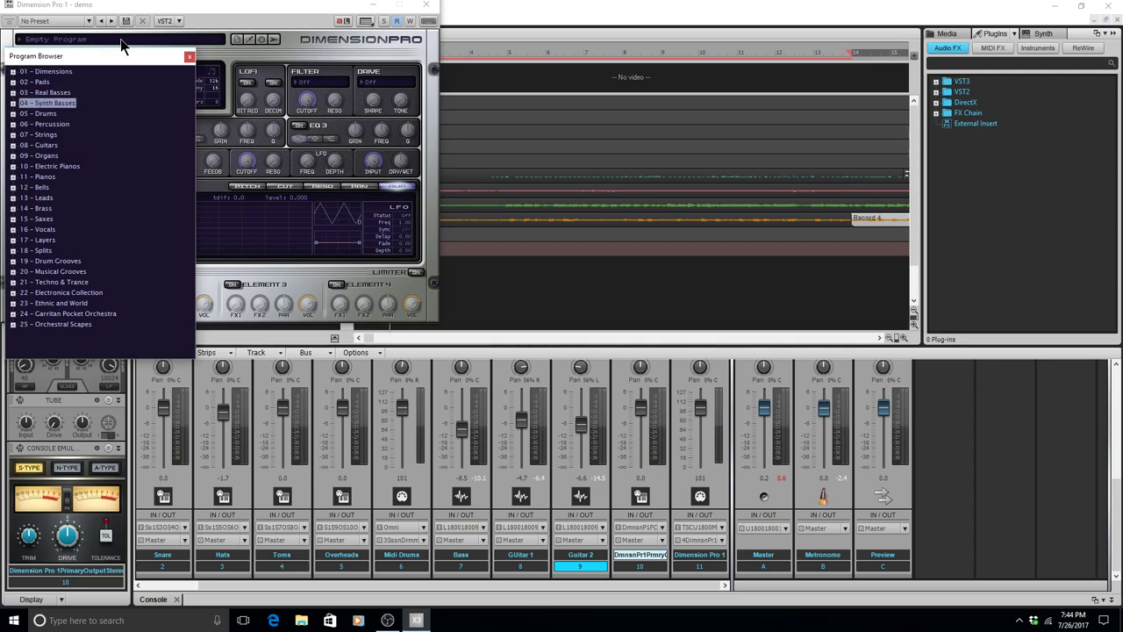
{"action": "key", "text": "Down"}
{"action": "key", "text": "Down"}
{"action": "key", "text": "Down"}
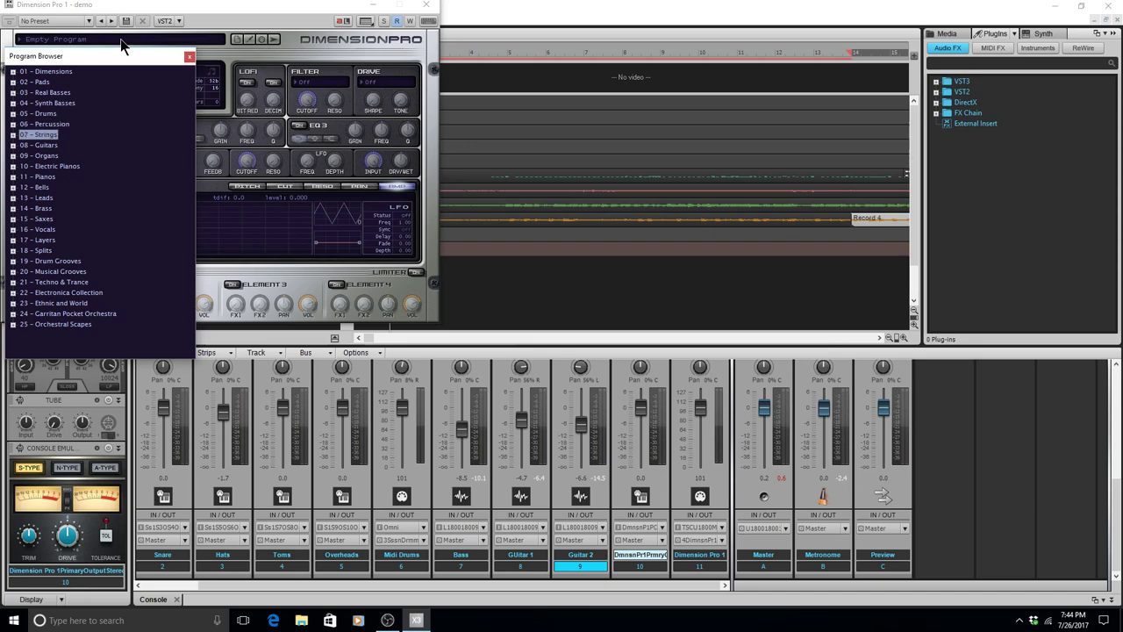
{"action": "key", "text": "Down"}
{"action": "key", "text": "Down"}
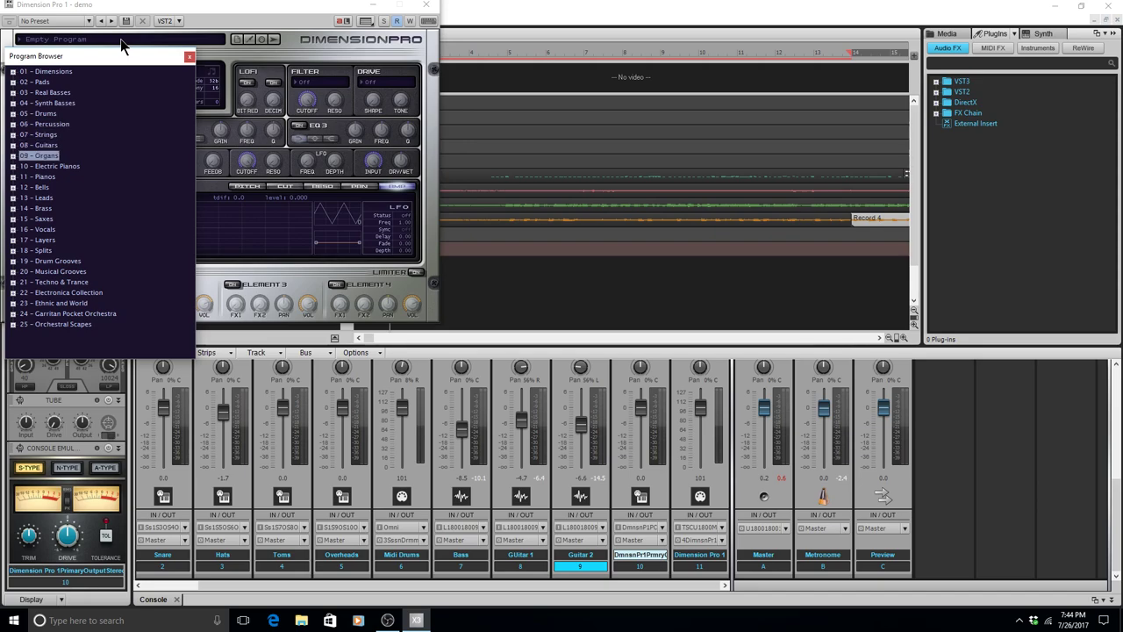
{"action": "key", "text": "Down"}
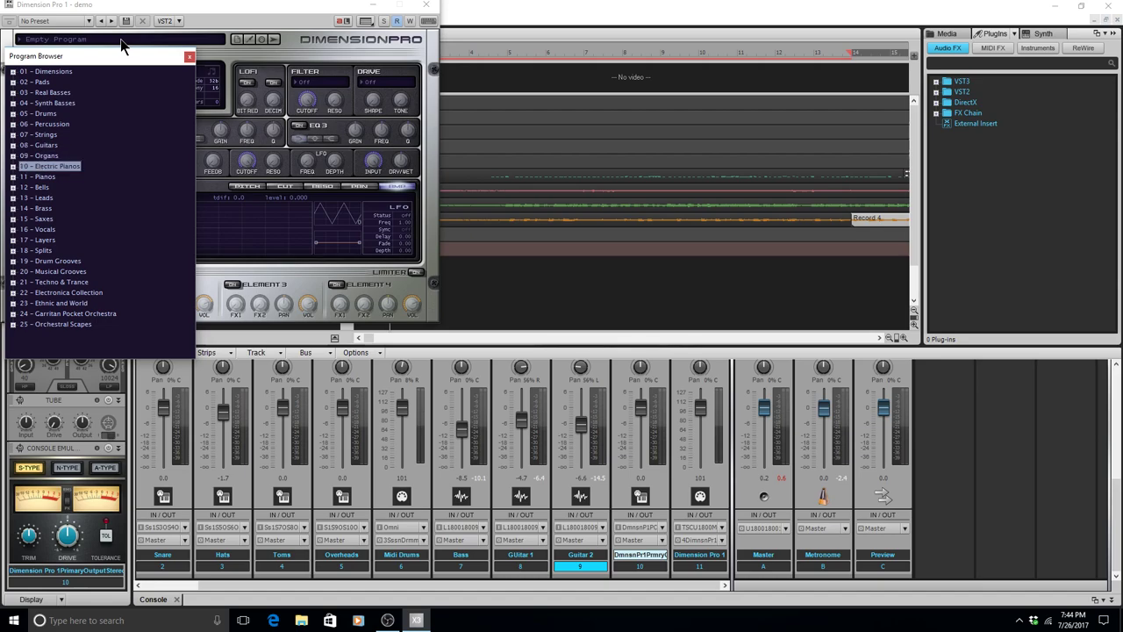
{"action": "key", "text": "Down"}
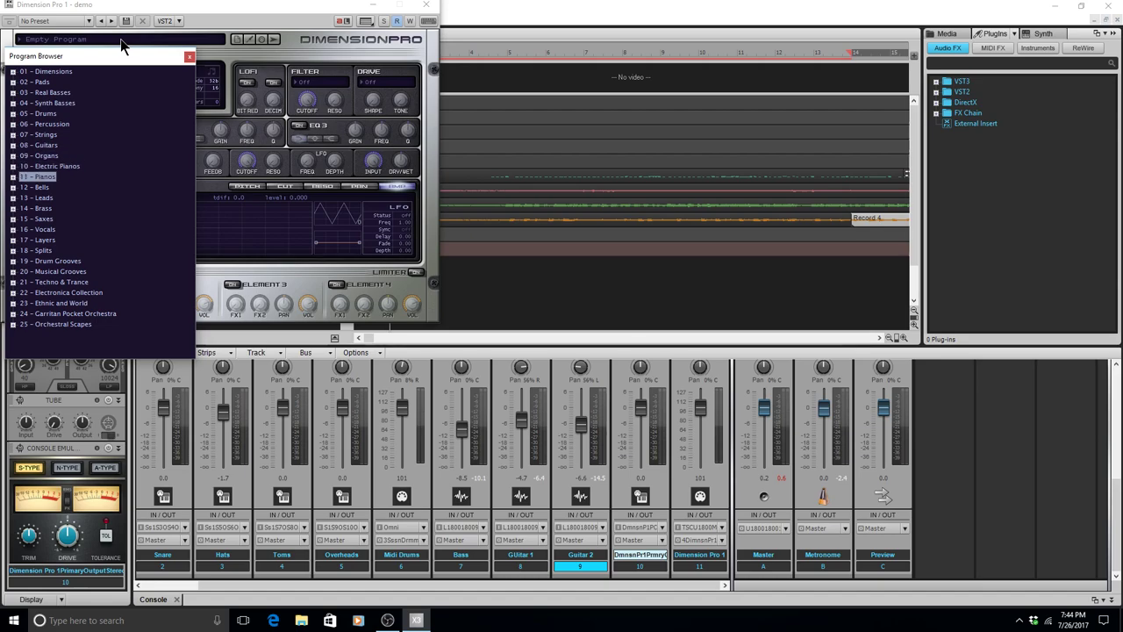
{"action": "key", "text": "Right"}
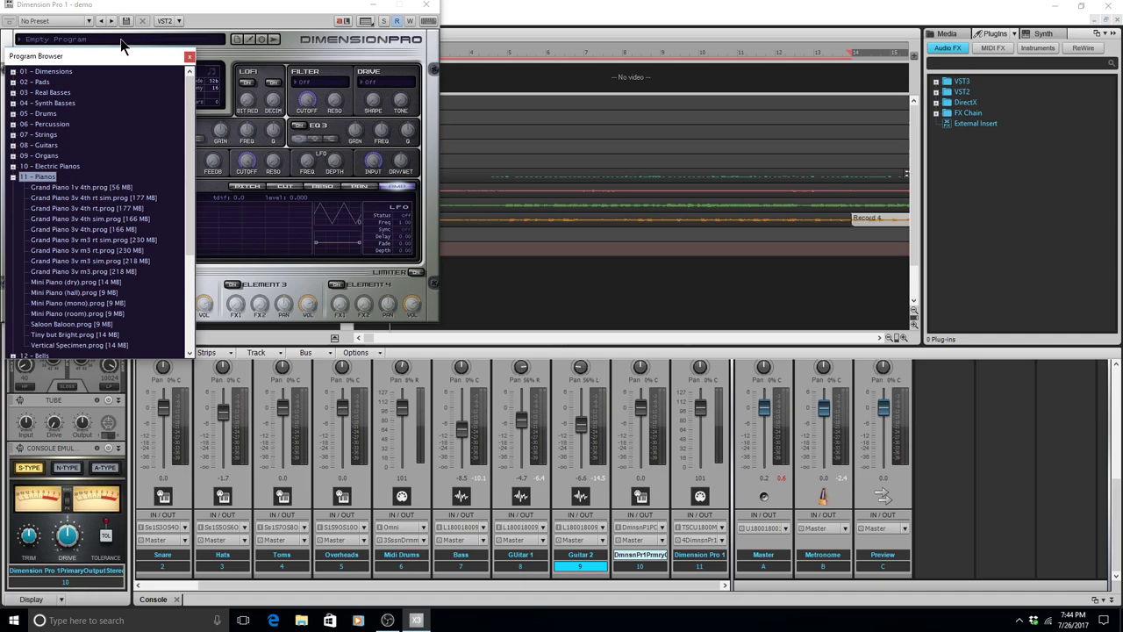
Load Vertical Specimen.prog from the expanded Pianos category into Dimension Pro.
{"action": "key", "text": "Down"}
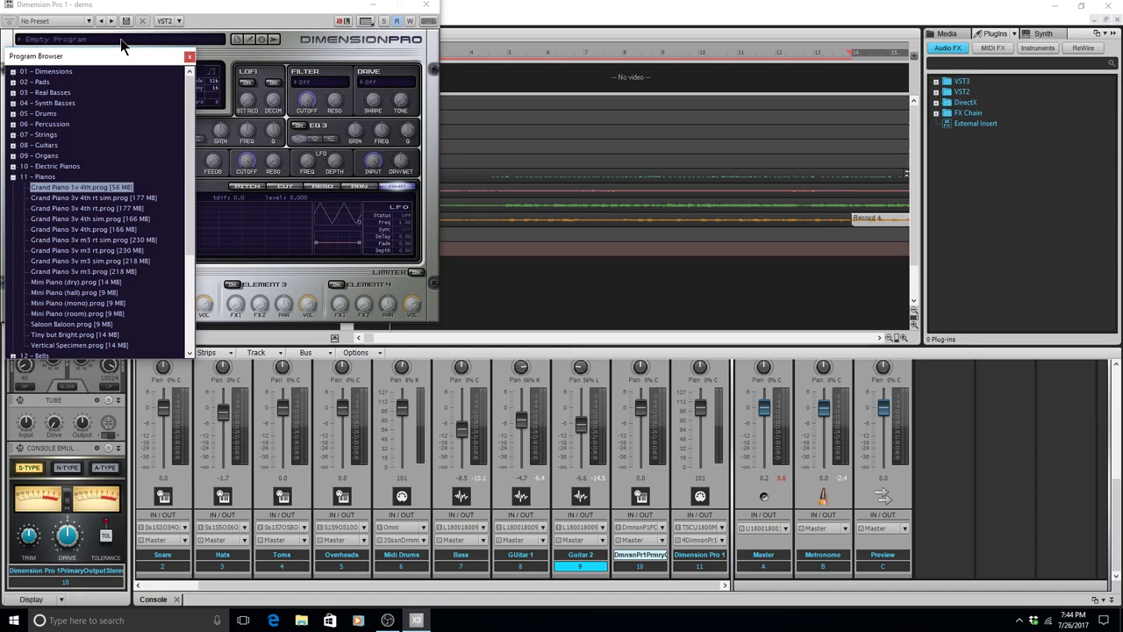
{"action": "key", "text": "Down"}
{"action": "key", "text": "Down"}
{"action": "key", "text": "Down"}
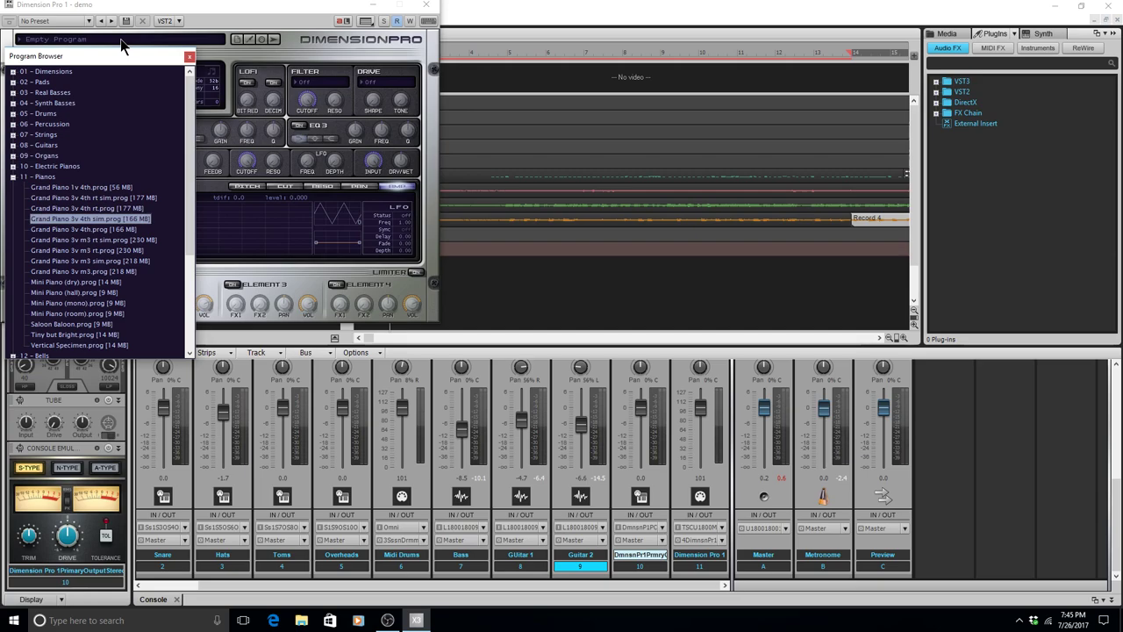
{"action": "key", "text": "Down"}
{"action": "key", "text": "Down"}
{"action": "key", "text": "Down"}
{"action": "key", "text": "Down"}
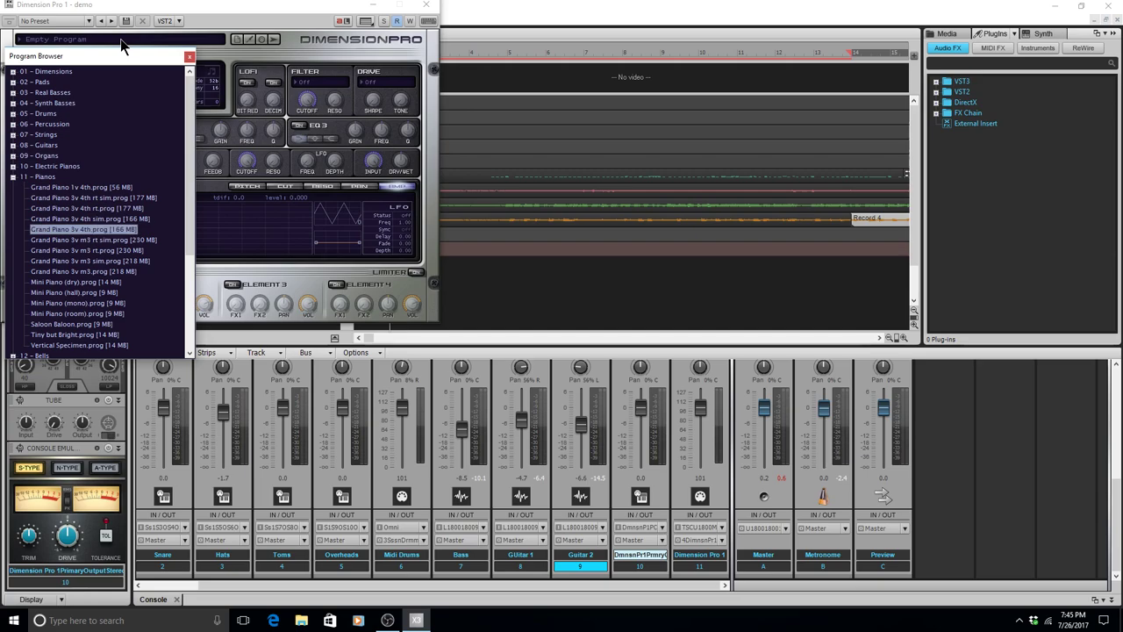
{"action": "key", "text": "Down"}
{"action": "key", "text": "Down"}
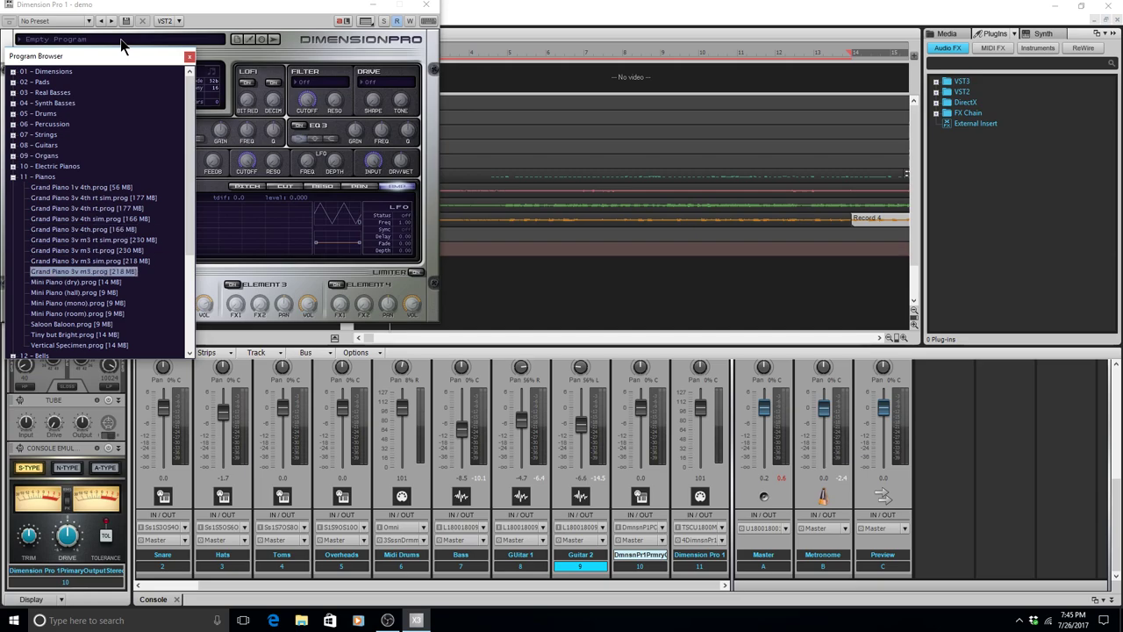
{"action": "key", "text": "Down"}
{"action": "key", "text": "Down"}
{"action": "key", "text": "Down"}
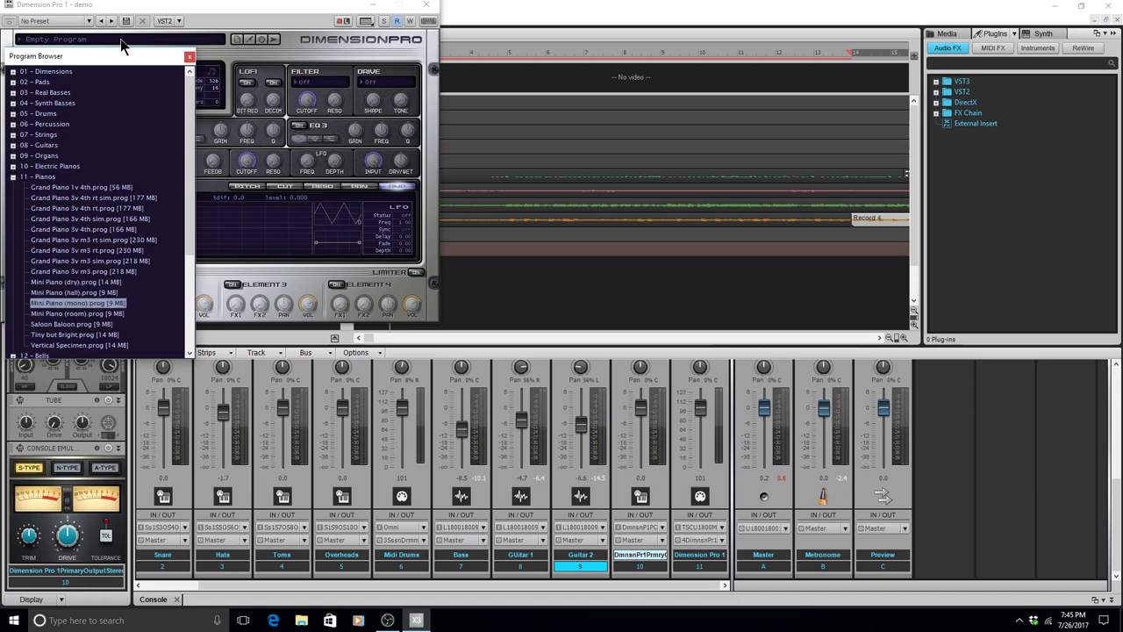
{"action": "key", "text": "Down"}
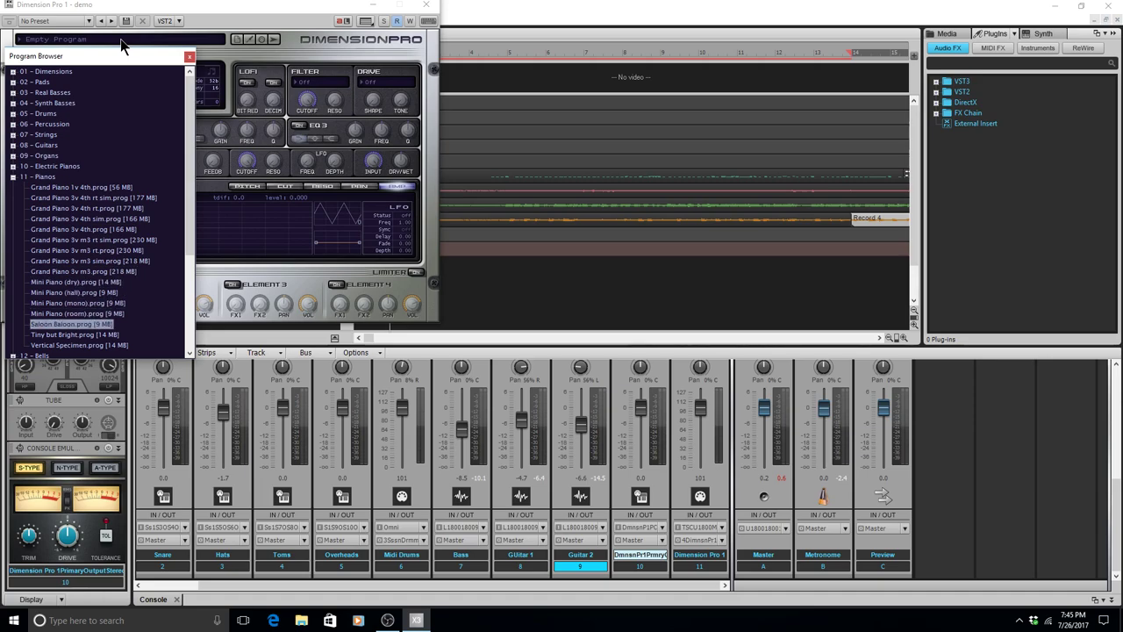
{"action": "key", "text": "Down"}
{"action": "key", "text": "Down"}
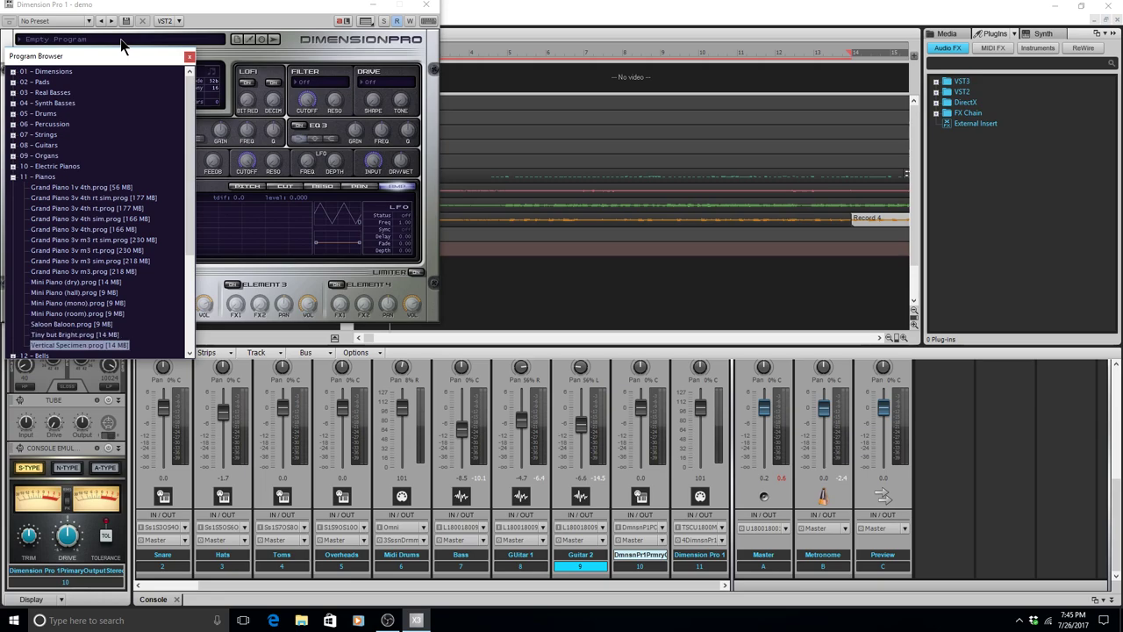
{"action": "key", "text": "Return"}
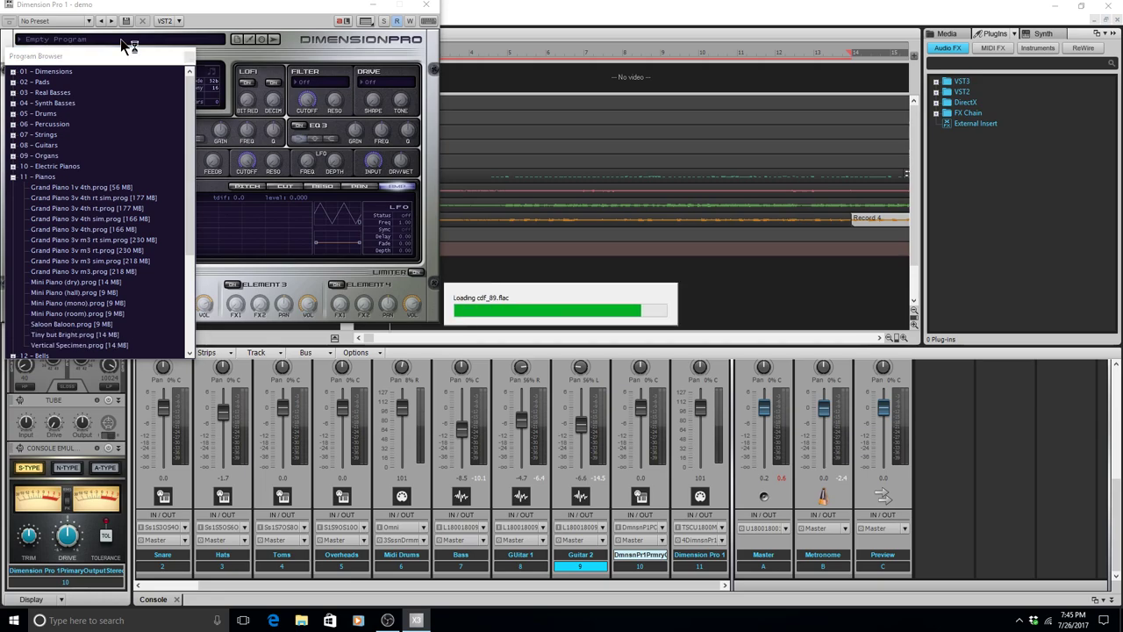
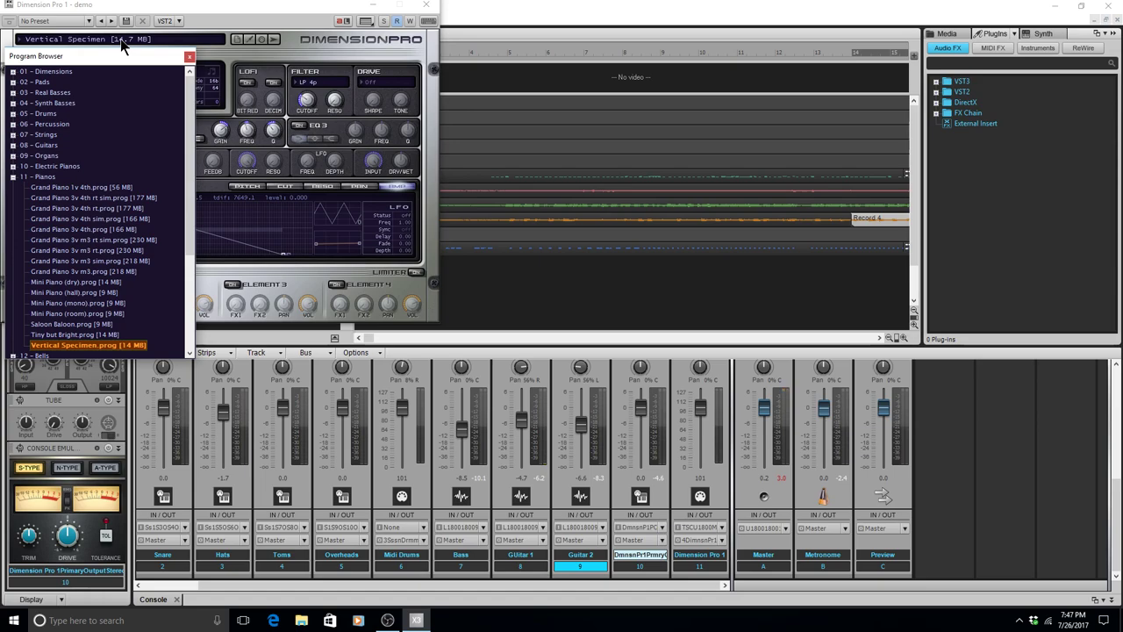
Close the program browser and the Dimension Pro property page to return to the track view.
{"action": "key", "text": "Up"}
{"action": "key", "text": "Up"}
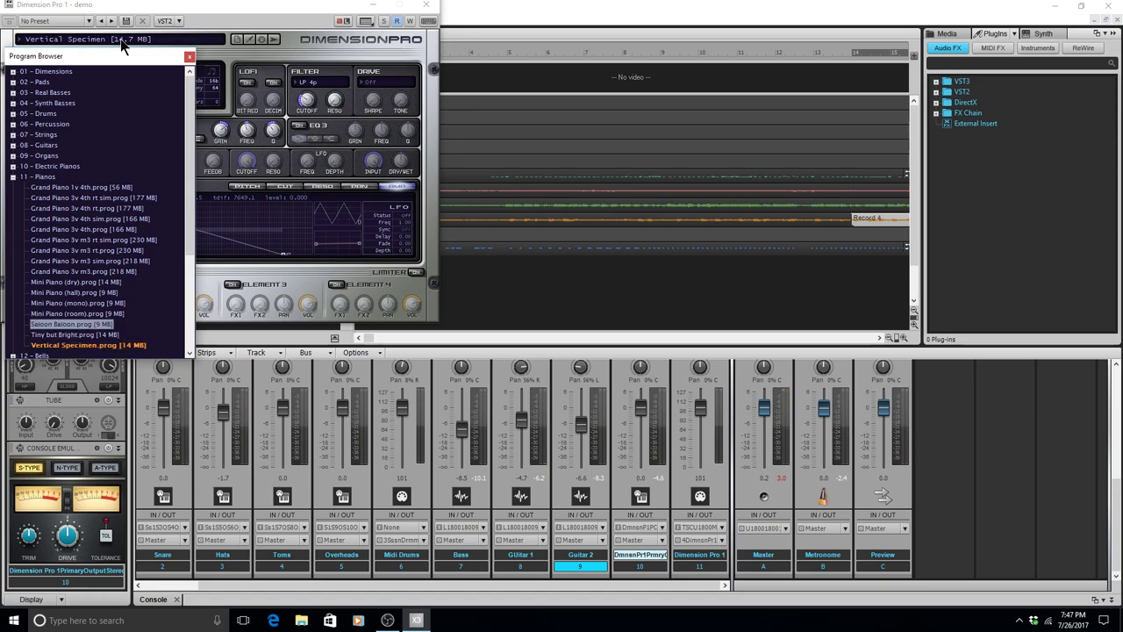
{"action": "left_click", "coordinate": [120, 38]}
{"action": "key", "text": "Escape"}
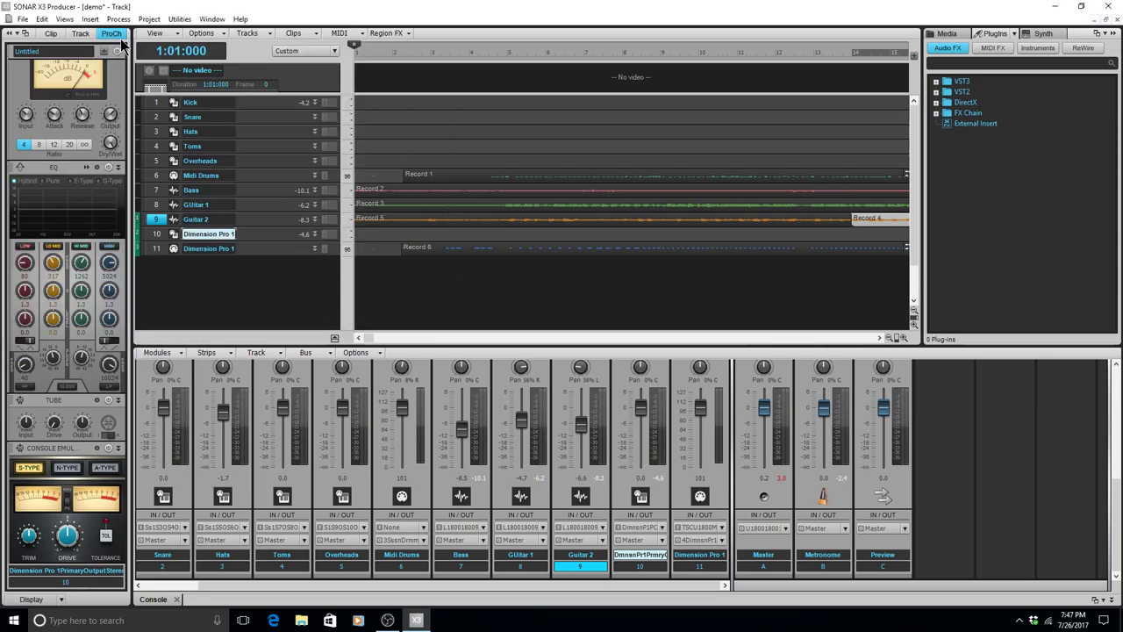
Rename the Dimension Pro audio output track, track 10, to Piano.
{"action": "key", "text": "Up"}
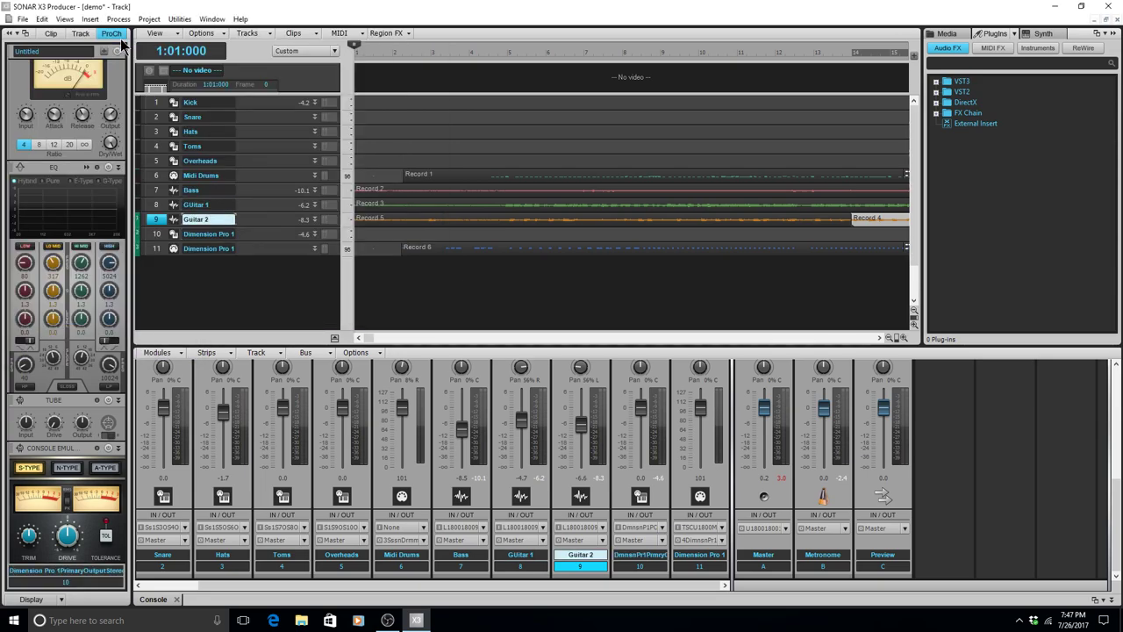
{"action": "key", "text": "Down"}
{"action": "type", "text": "Piano"}
{"action": "key", "text": "Return"}
Rename the Dimension Pro MIDI track, track 11, to Midi Piano and save the project.
{"action": "key", "text": "Down"}
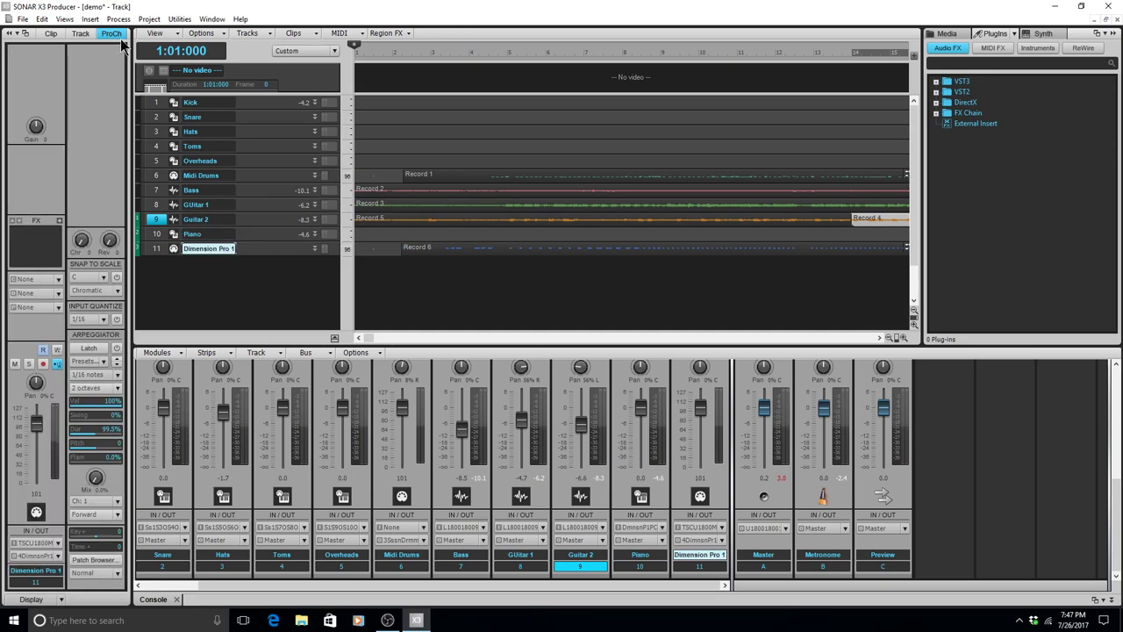
{"action": "type", "text": "Keys"}
{"action": "key", "text": "Return"}
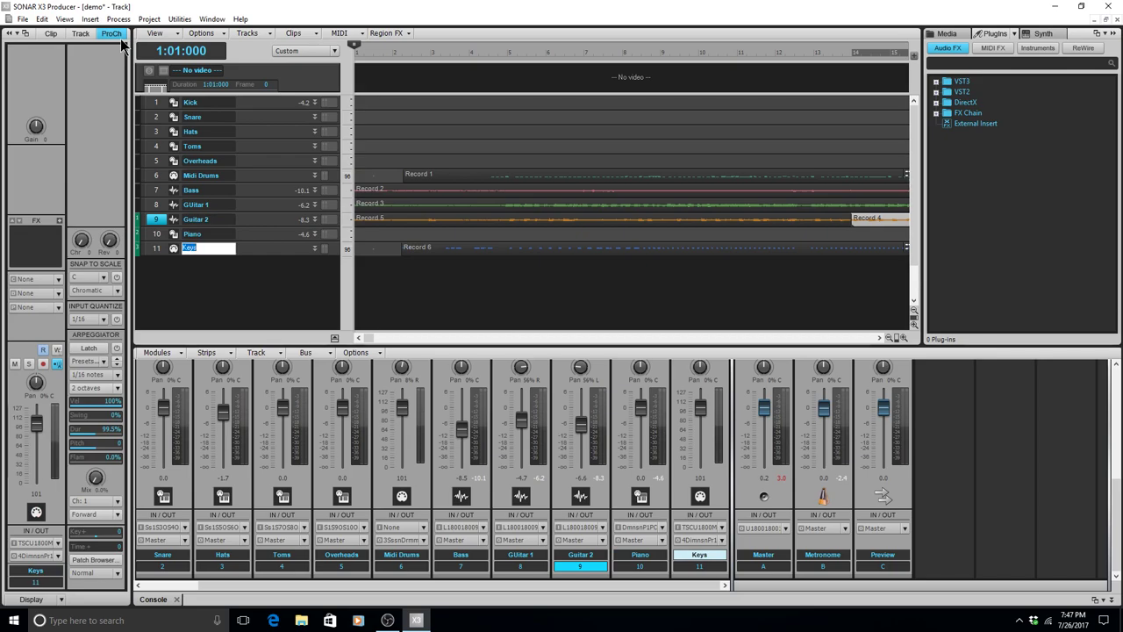
{"action": "type", "text": "Midi Piano"}
{"action": "key", "text": "Return"}
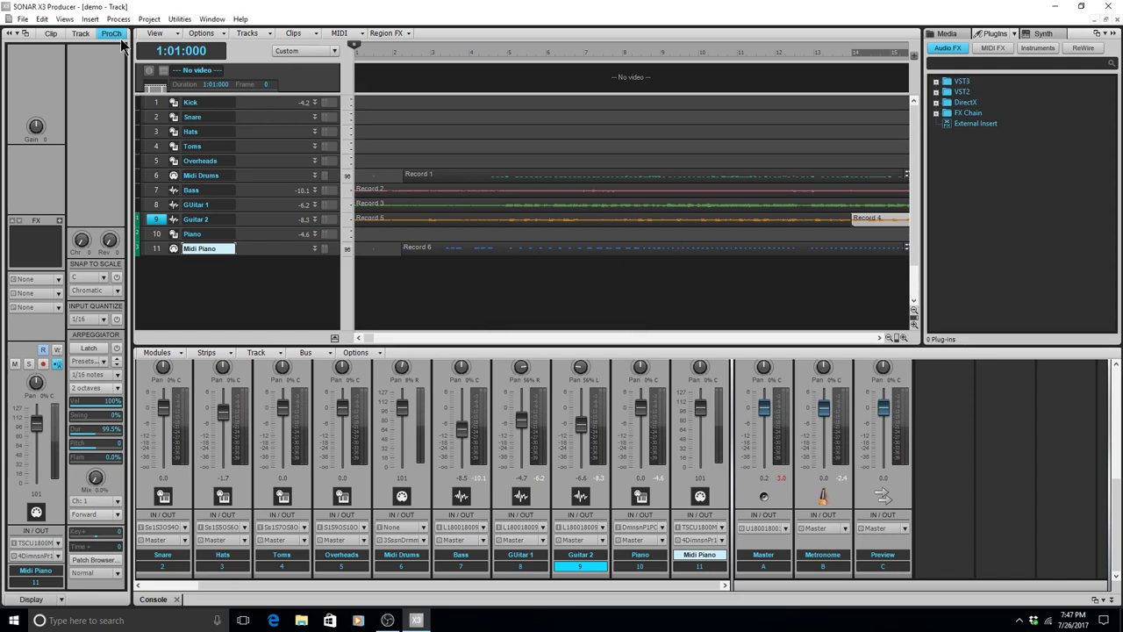
Play the project from the start and lower the Guitar 2 track's volume to about -7.3 dB.
{"action": "key", "text": "space"}
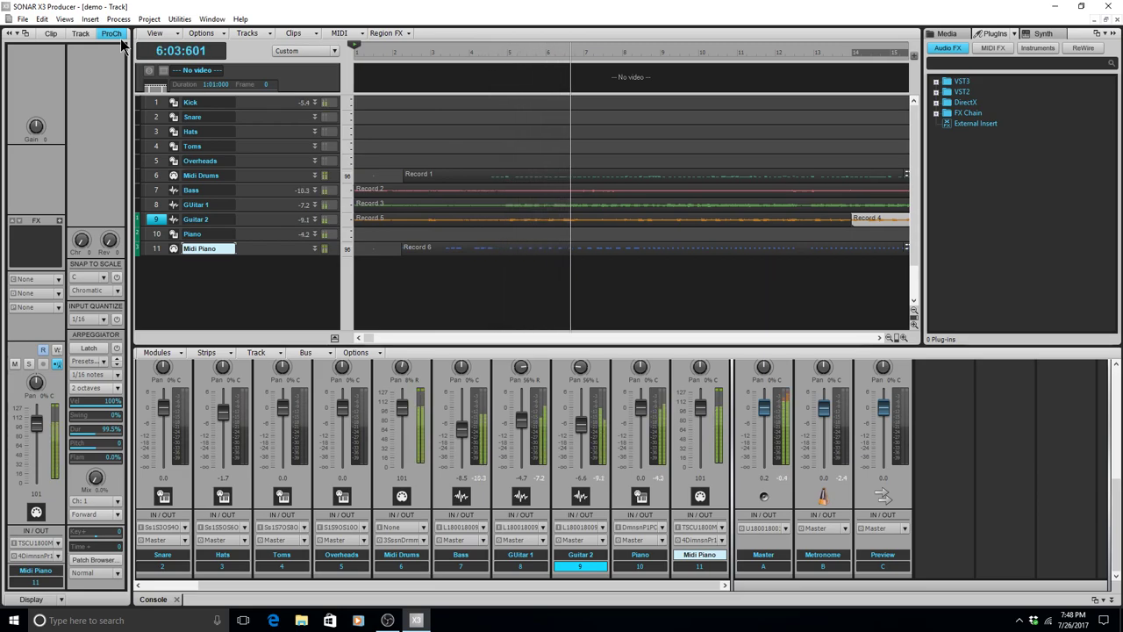
{"action": "key", "text": "Up"}
{"action": "key", "text": "Up"}
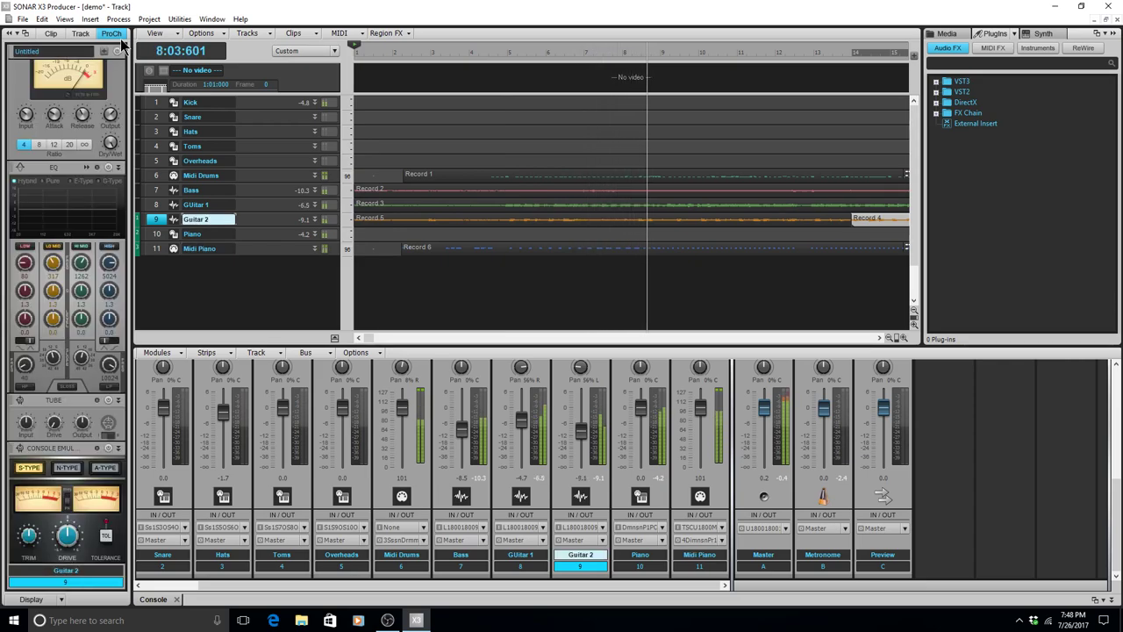
Lower the GUitar 1 track's volume to -7.8 dB during playback, moving through the tracks up to Kick and back.
{"action": "key", "text": "Up"}
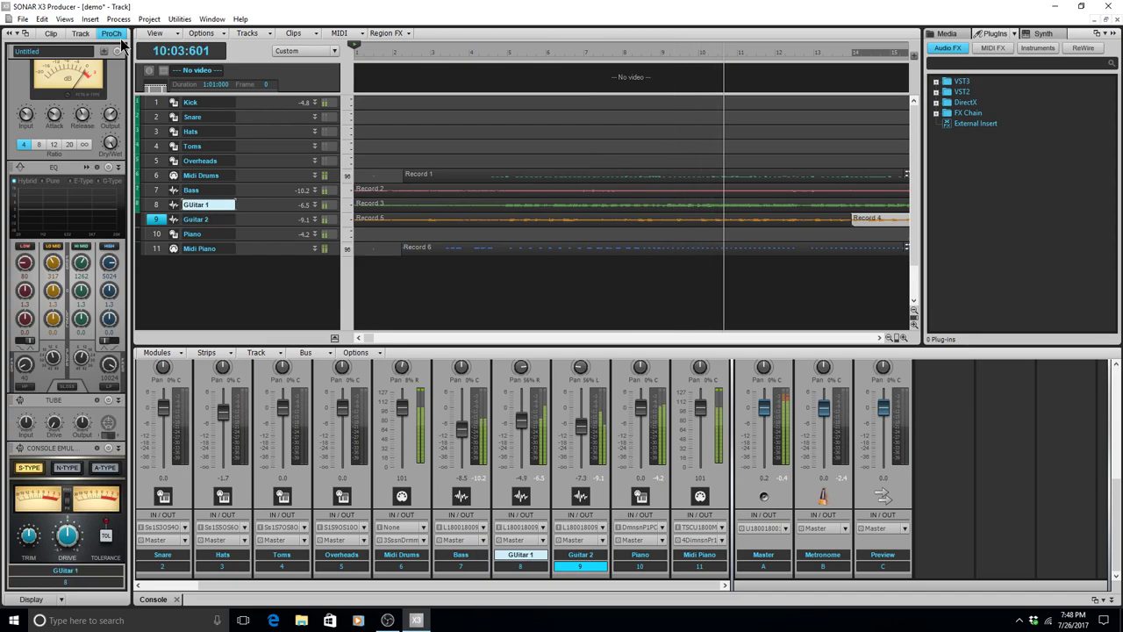
{"action": "key", "text": "Up"}
{"action": "key", "text": "Up"}
{"action": "key", "text": "Up"}
{"action": "key", "text": "Up"}
{"action": "key", "text": "Up"}
{"action": "key", "text": "Up"}
{"action": "key", "text": "Up"}
{"action": "key", "text": "Down"}
{"action": "key", "text": "Down"}
{"action": "key", "text": "Down"}
{"action": "key", "text": "Down"}
{"action": "key", "text": "Down"}
{"action": "key", "text": "Down"}
{"action": "key", "text": "Down"}
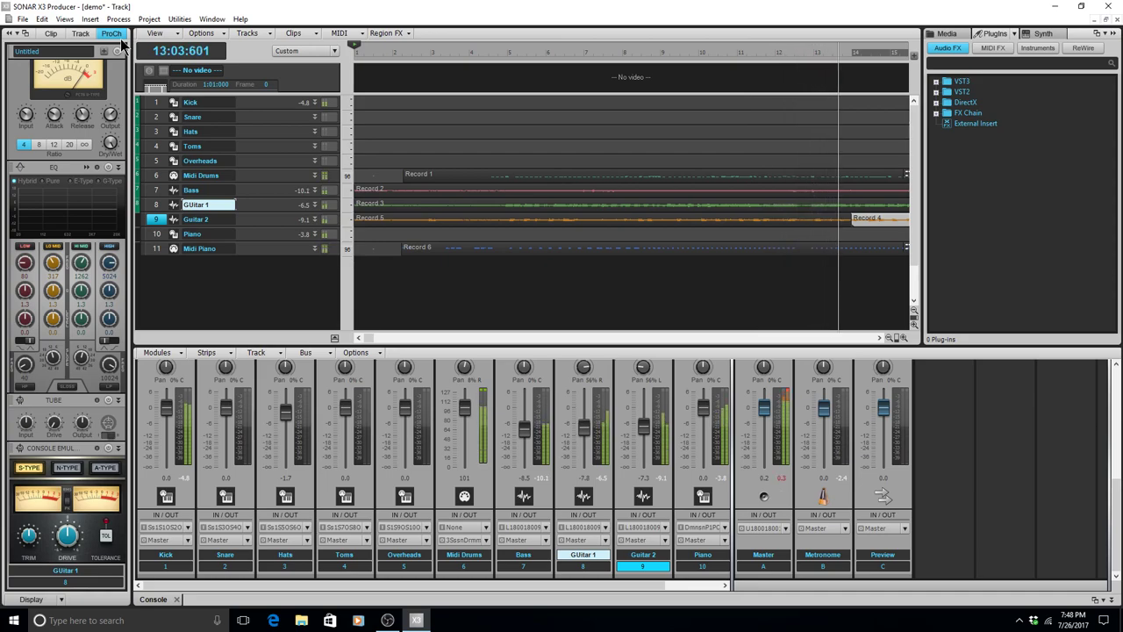
Raise the Guitar 2 track's volume to -6.1 dB and stop playback.
{"action": "key", "text": "Down"}
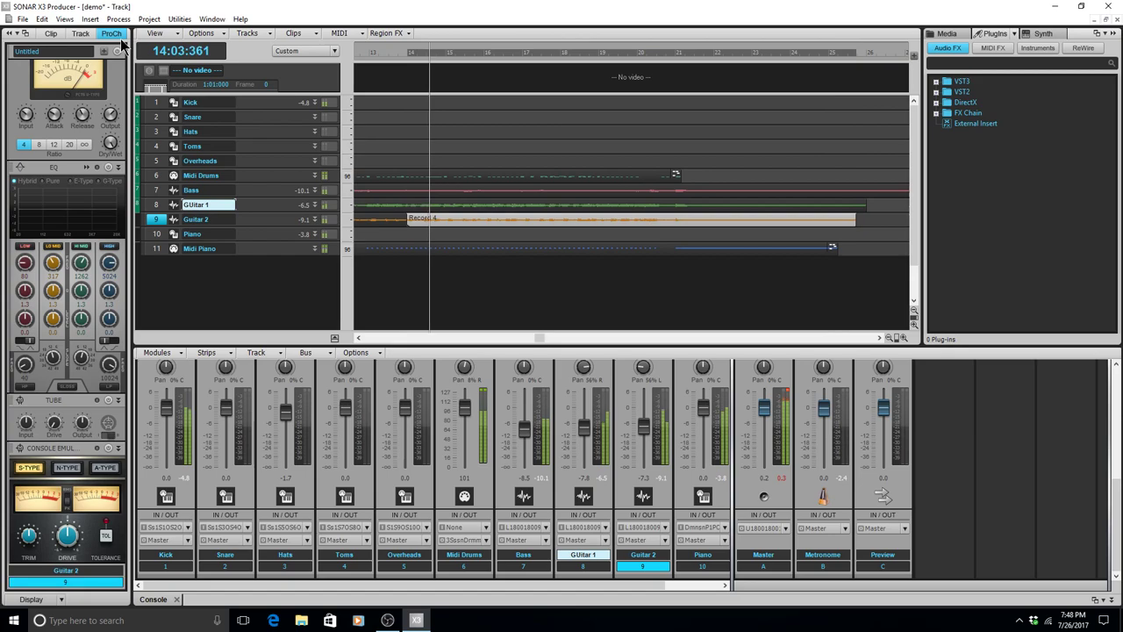
{"action": "key", "text": "Down"}
{"action": "key", "text": "Down"}
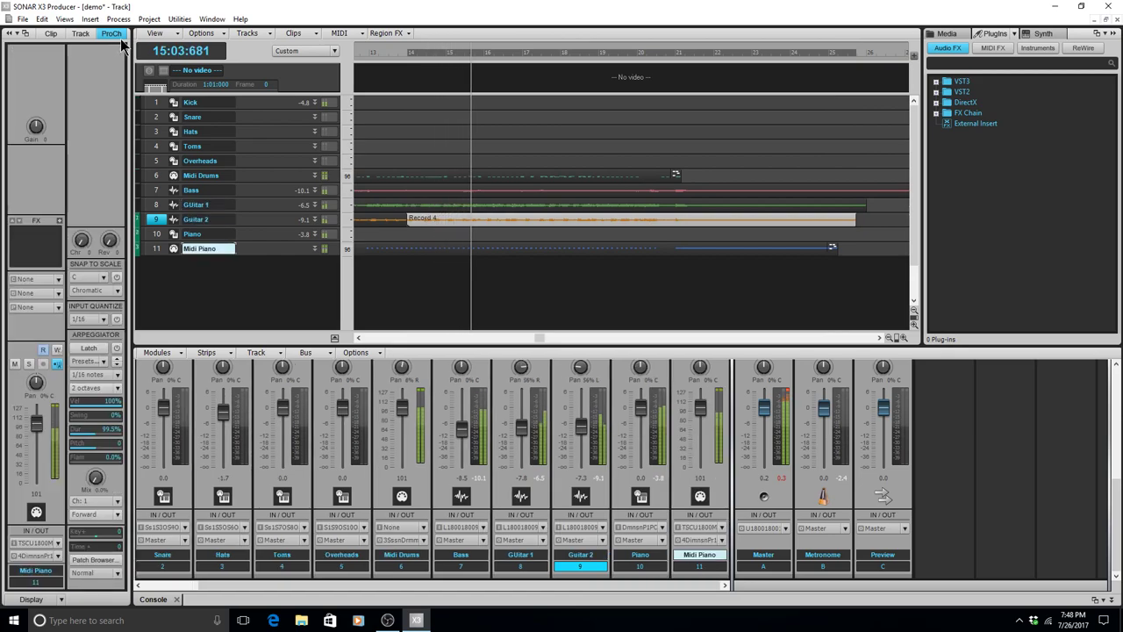
{"action": "key", "text": "Up"}
{"action": "key", "text": "Up"}
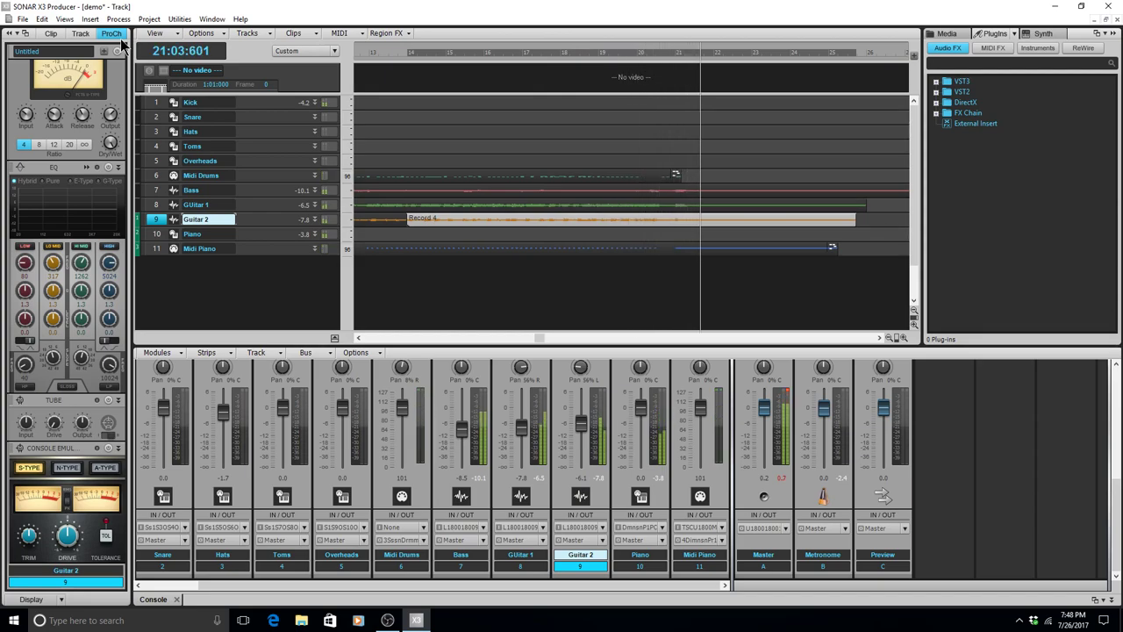
{"action": "key", "text": "space"}
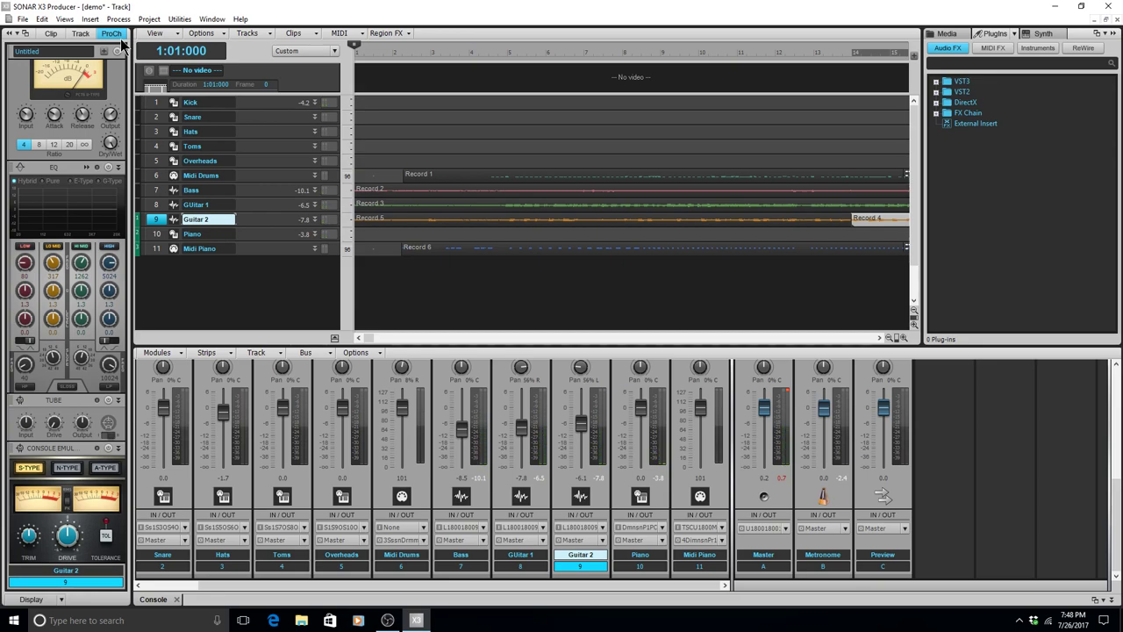
Play the project briefly from the start, move the playback position to measure 4 and resume playback.
{"action": "key", "text": "space"}
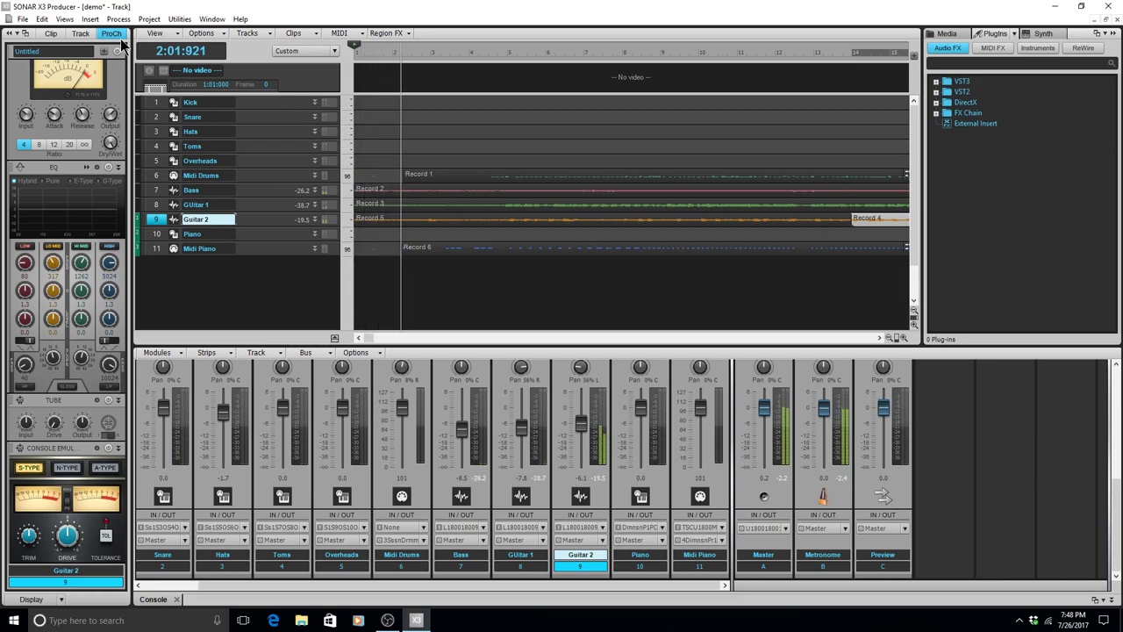
{"action": "key", "text": "space"}
{"action": "key", "text": "ctrl+Page_Down"}
{"action": "key", "text": "ctrl+Page_Down"}
{"action": "key", "text": "ctrl+Page_Down"}
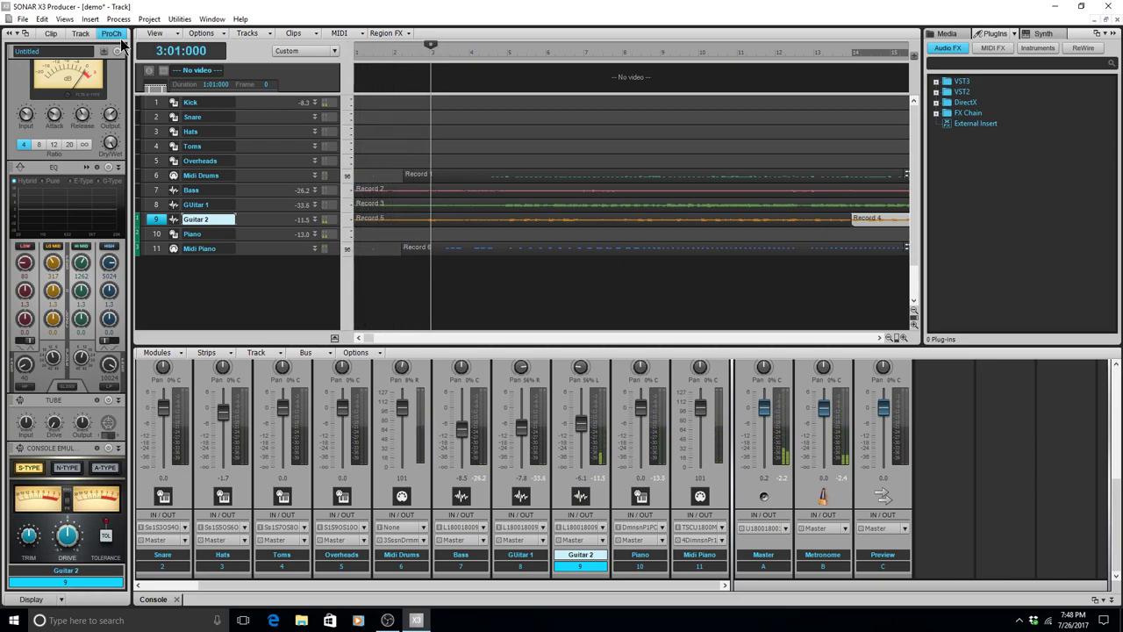
{"action": "key", "text": "space"}
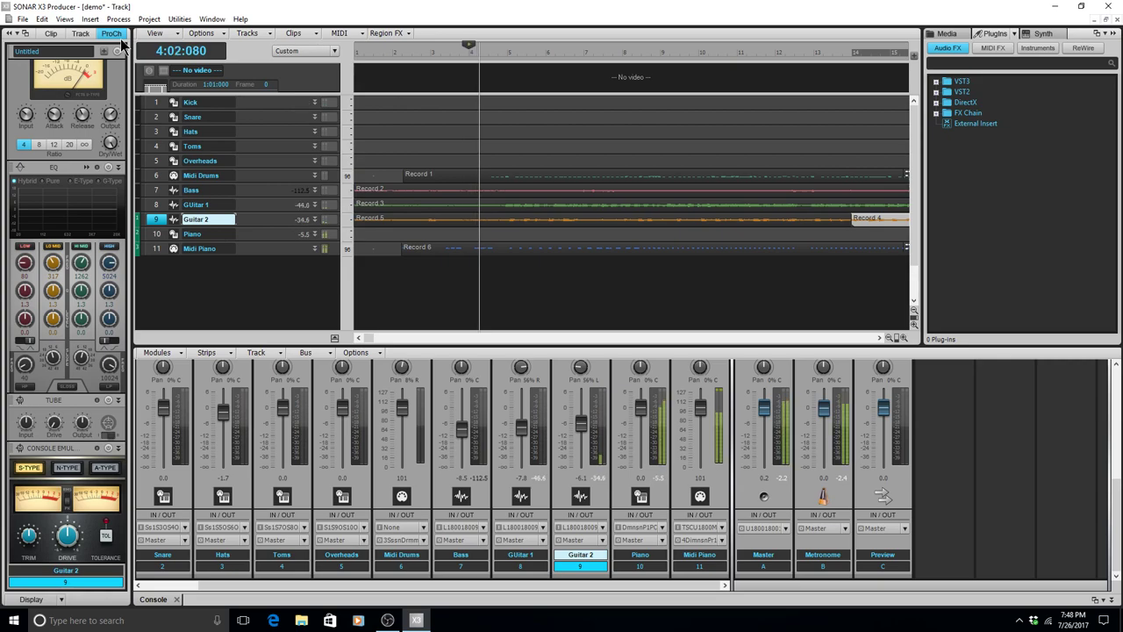
Stop playback, select all tracks from 1:01:000 through measure 4, and play briefly from measure 2.
{"action": "key", "text": "space"}
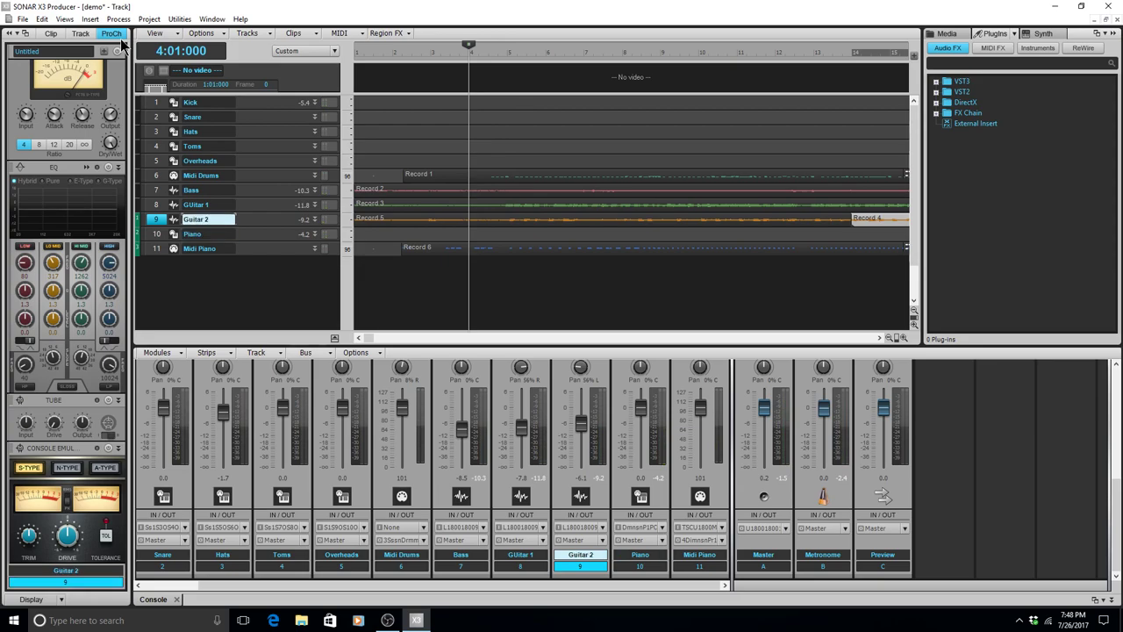
{"action": "key", "text": "ctrl+a"}
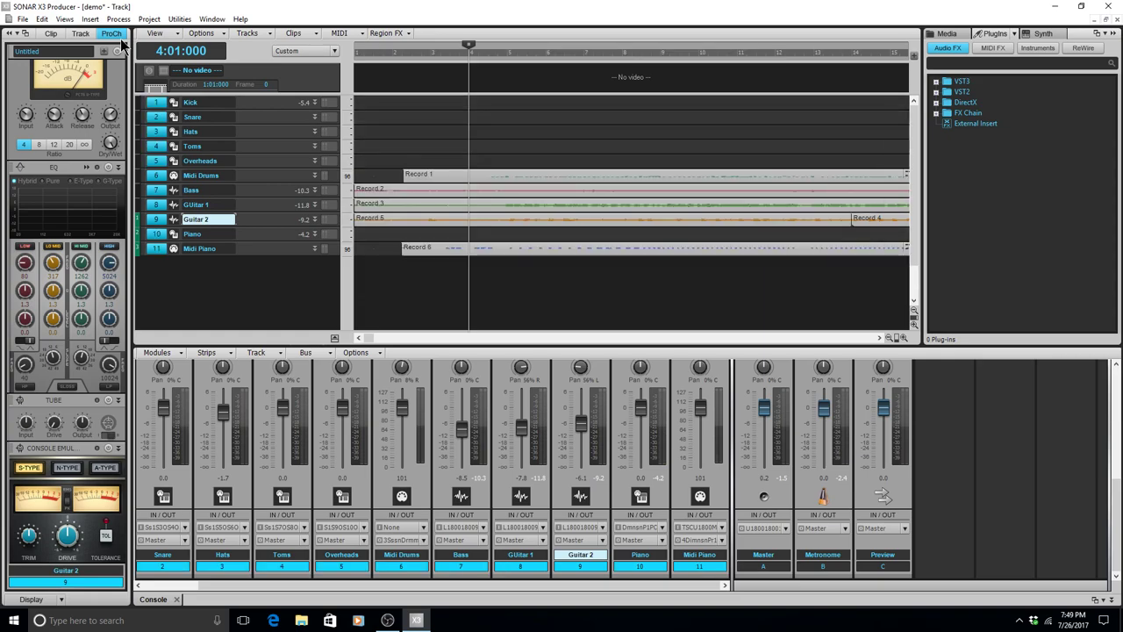
{"action": "key", "text": "shift+t"}
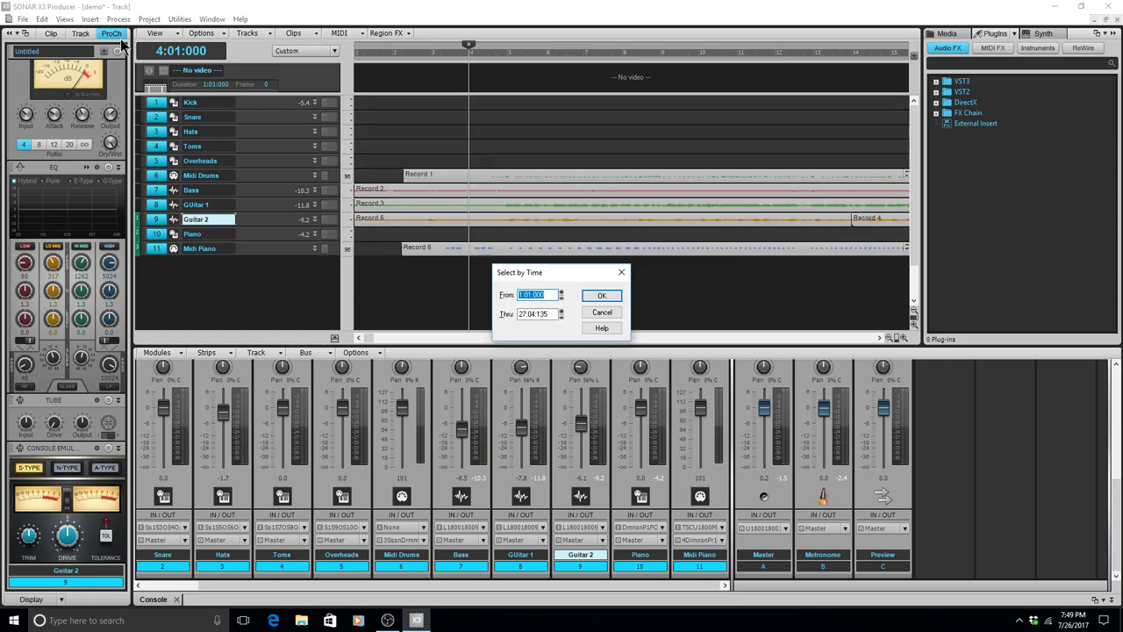
{"action": "key", "text": "Tab"}
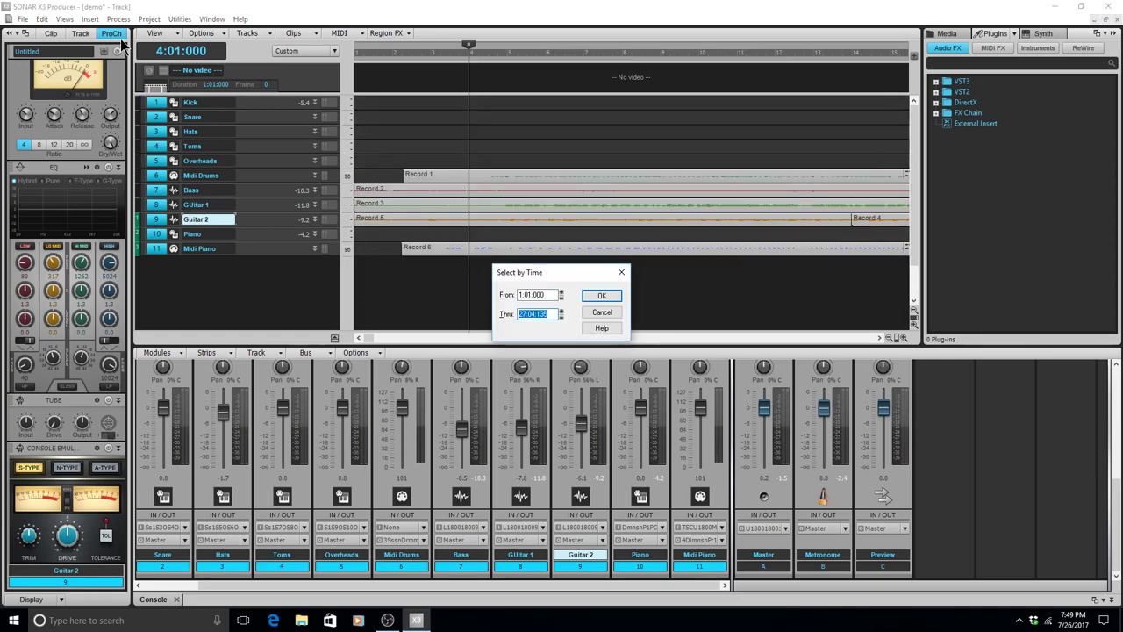
{"action": "type", "text": "4"}
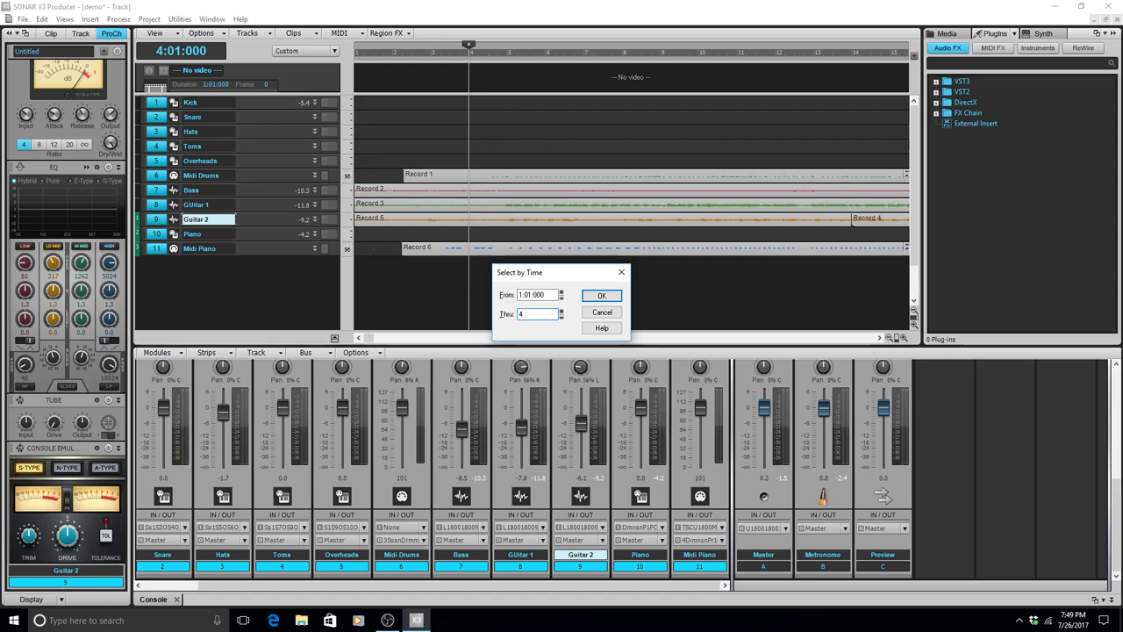
{"action": "key", "text": "Return"}
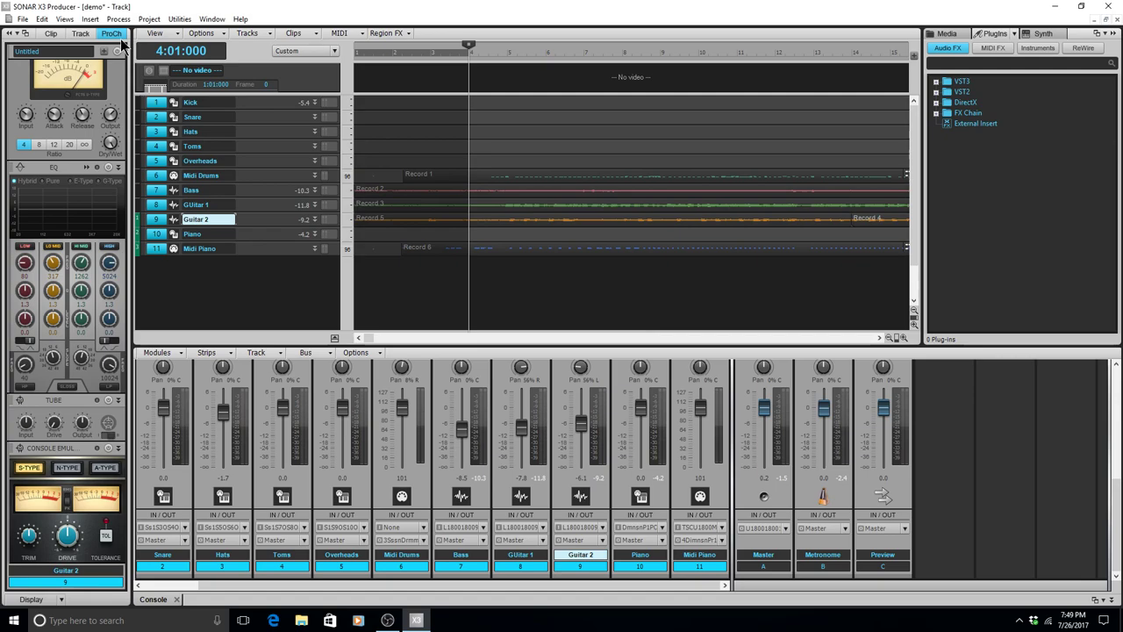
{"action": "key", "text": "r"}
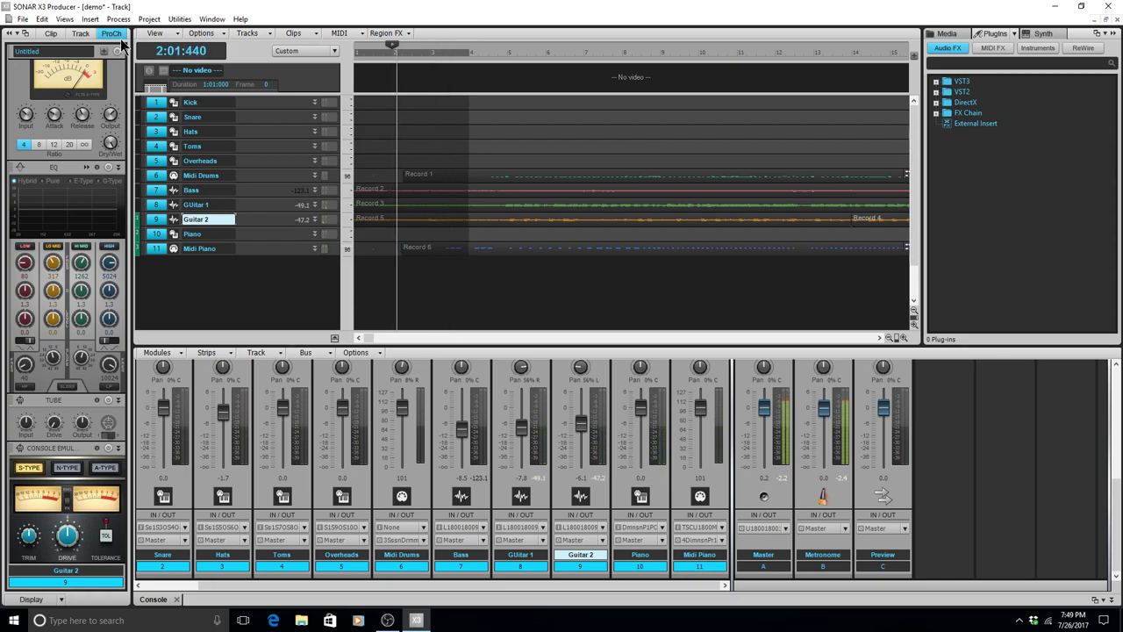
{"action": "key", "text": "space"}
Clear the GUitar 1 track's audio from 1:01:000 through 4.8.90 and play briefly from measure 2.
{"action": "key", "text": "Up"}
{"action": "key", "text": "Down"}
{"action": "key", "text": "Up"}
{"action": "key", "text": "Up"}
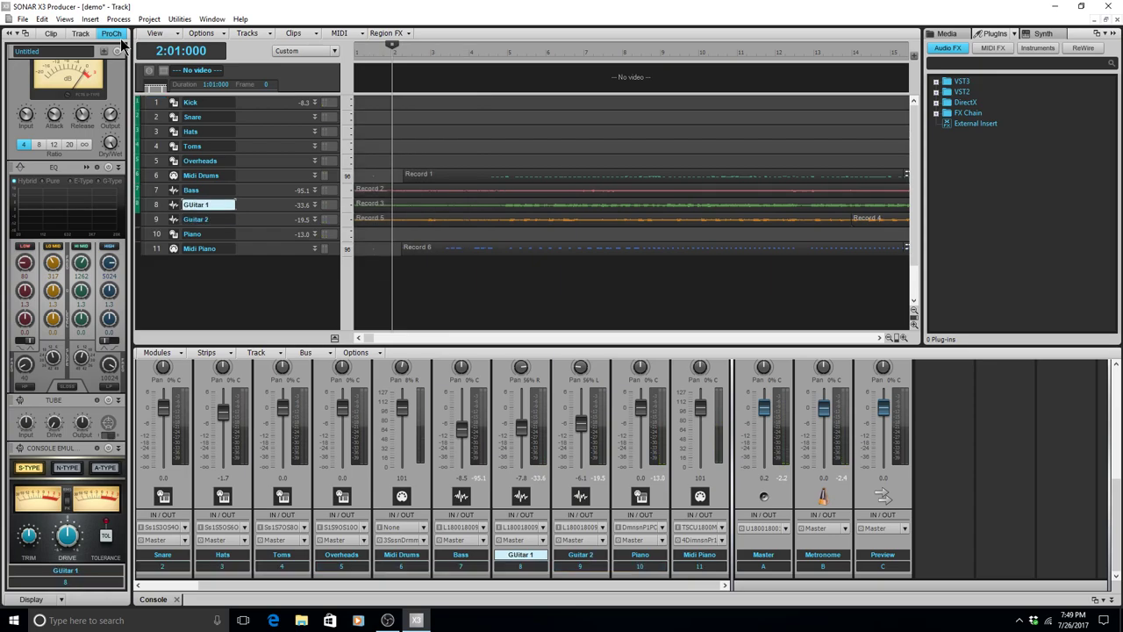
{"action": "key", "text": "ctrl+shift+a"}
{"action": "key", "text": "Tab"}
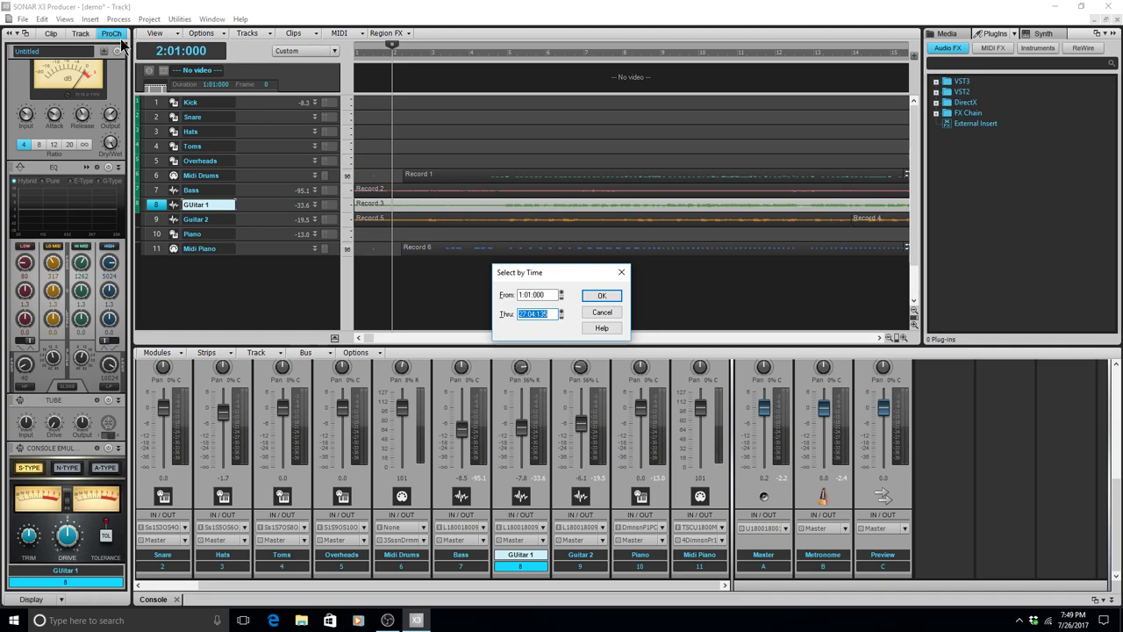
{"action": "type", "text": "5:90"}
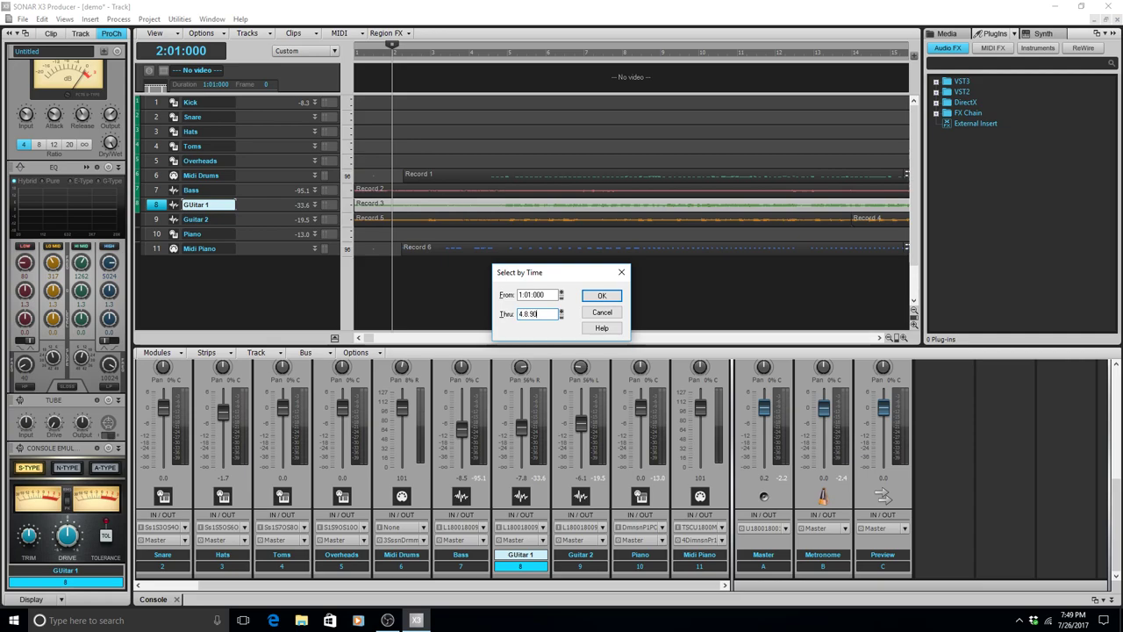
{"action": "key", "text": "Return"}
{"action": "key", "text": "space"}
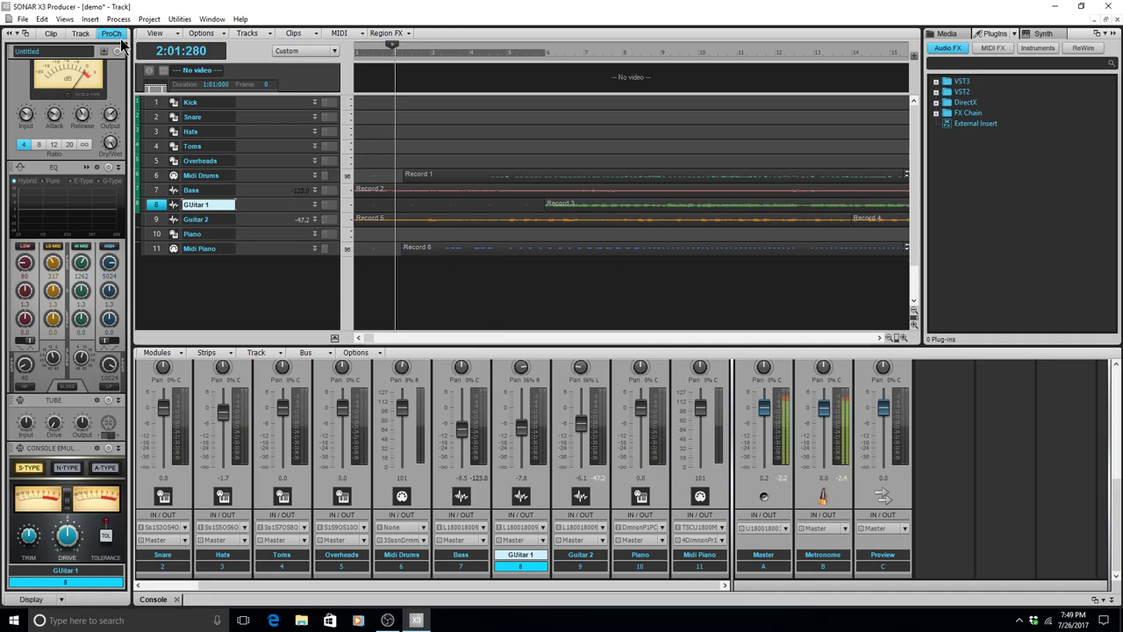
{"action": "key", "text": "space"}
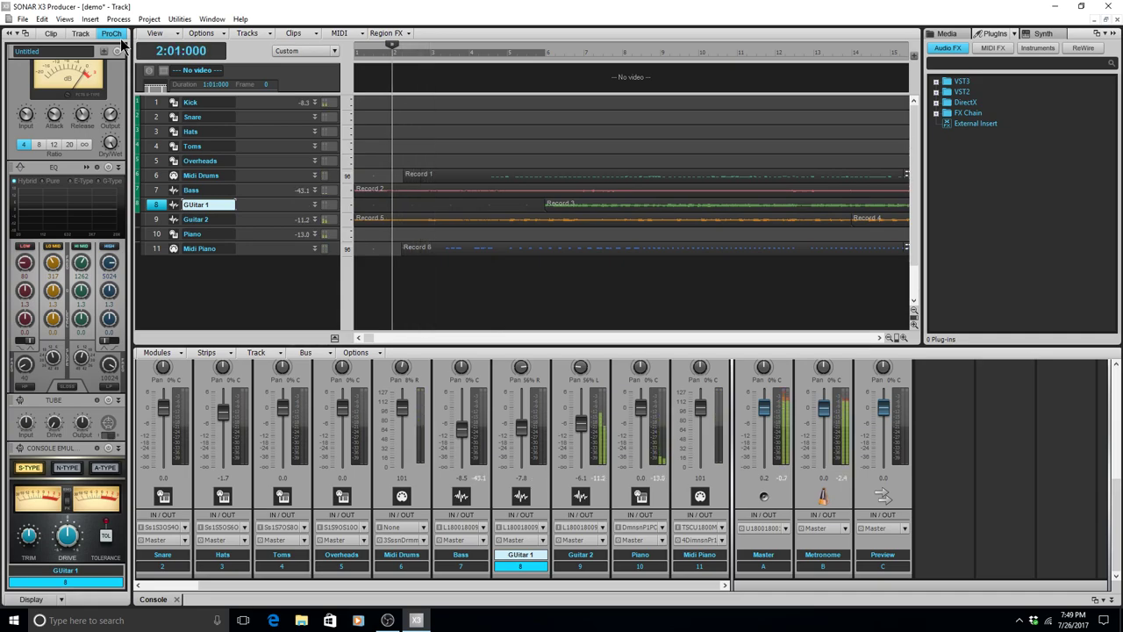
Clear the Guitar 2 track's audio from 1:01:000 through 4.8.900 and play the result from measure 2.
{"action": "key", "text": "Down"}
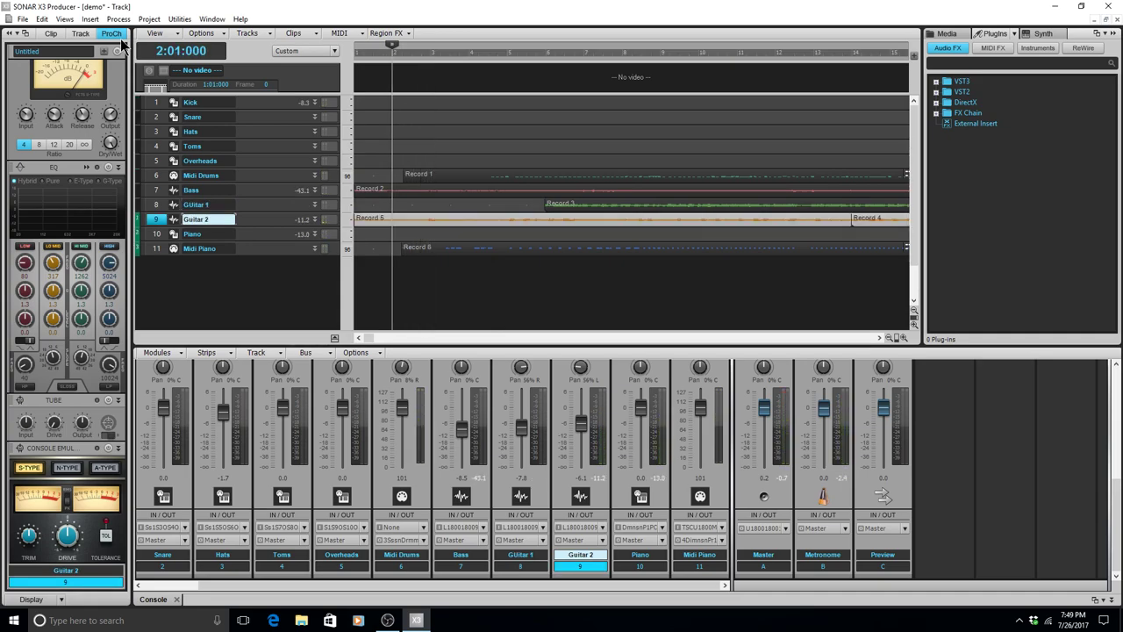
{"action": "key", "text": "shift+t"}
{"action": "type", "text": "4.8"}
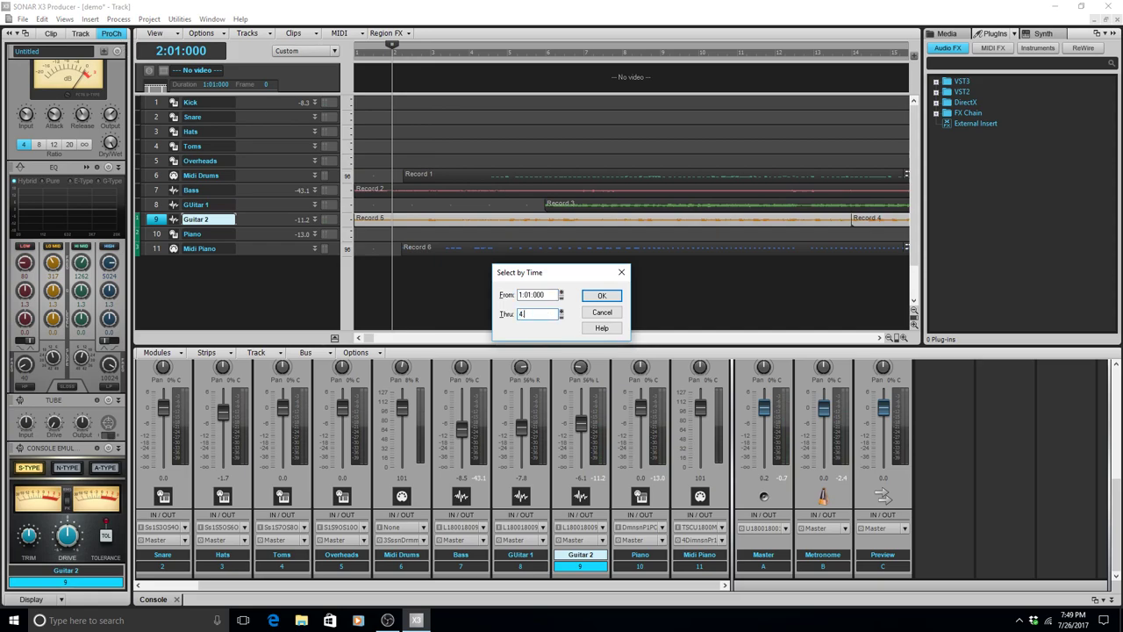
{"action": "key", "text": "BackSpace"}
{"action": "type", "text": "5"}
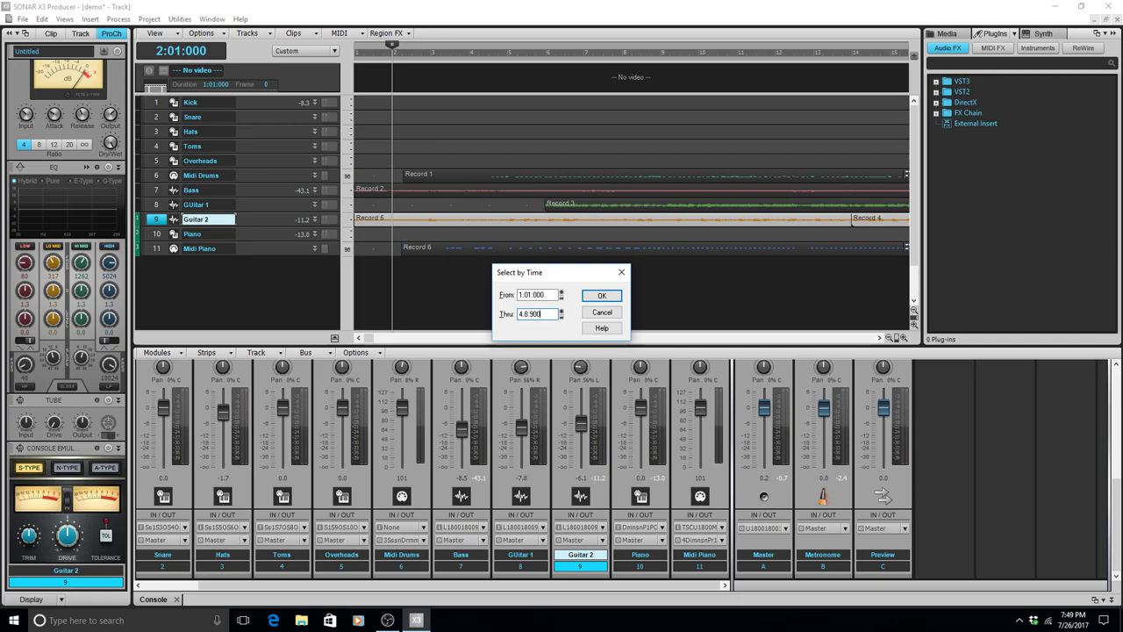
{"action": "key", "text": "Return"}
{"action": "key", "text": "space"}
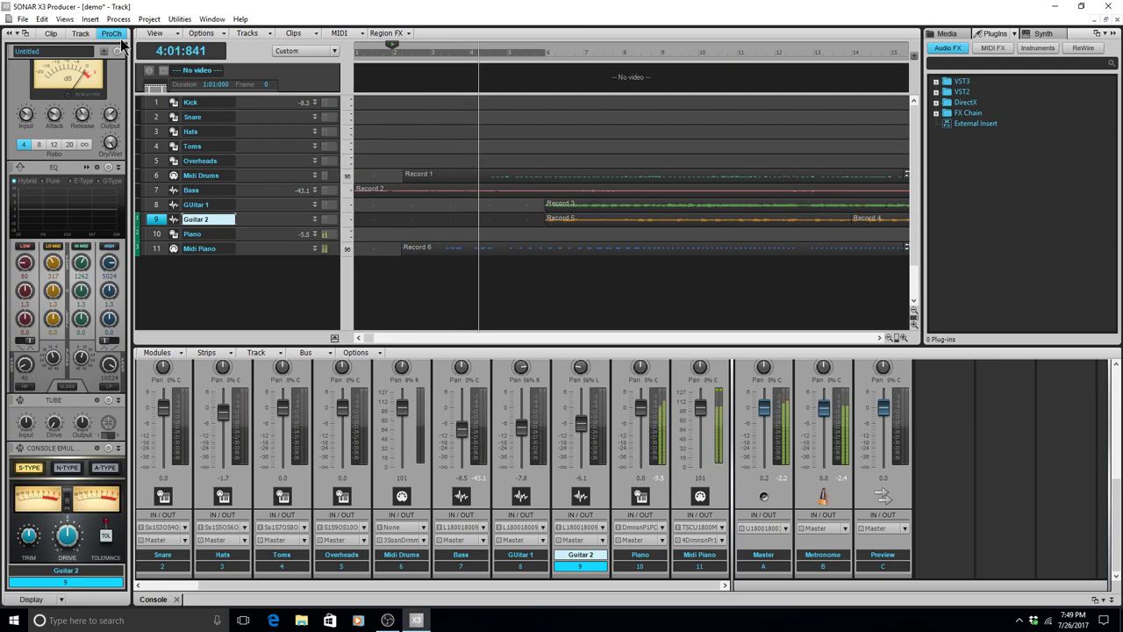
{"action": "key", "text": "space"}
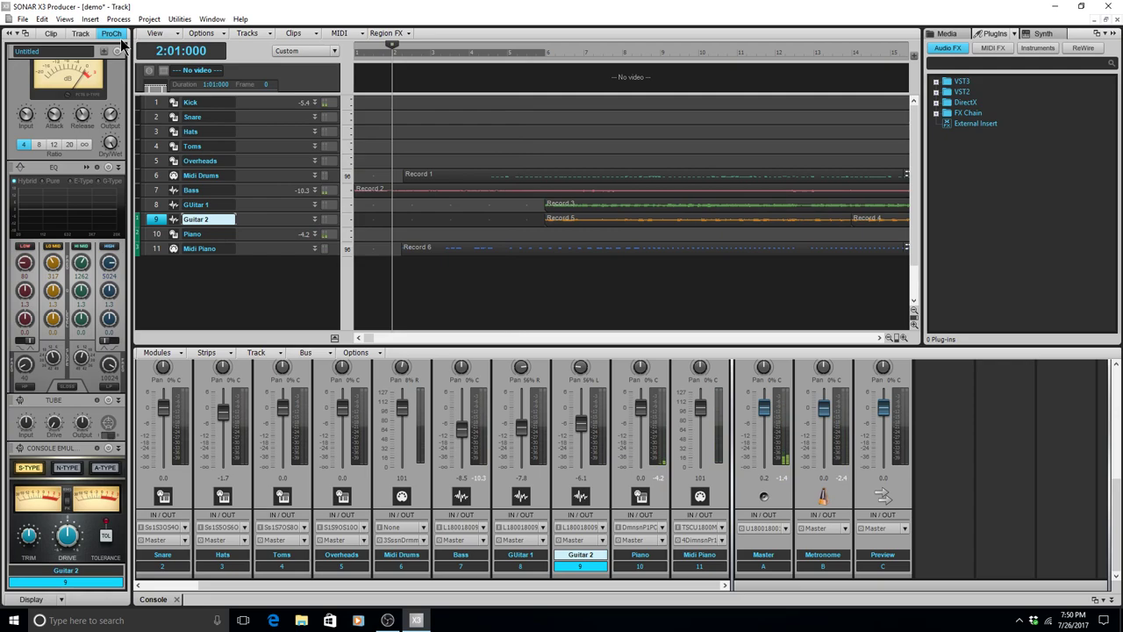
Undo the audio removal on both guitar tracks and play briefly to check them.
{"action": "key", "text": "alt+e"}
{"action": "key", "text": "Return"}
{"action": "key", "text": "alt+e"}
{"action": "key", "text": "Return"}
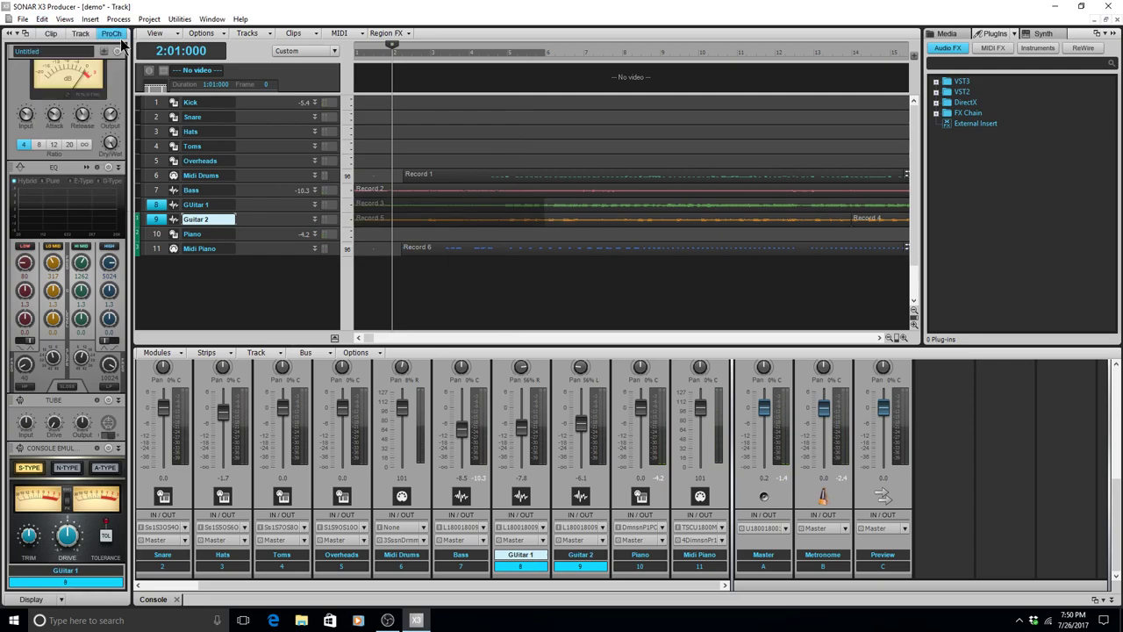
{"action": "key", "text": "space"}
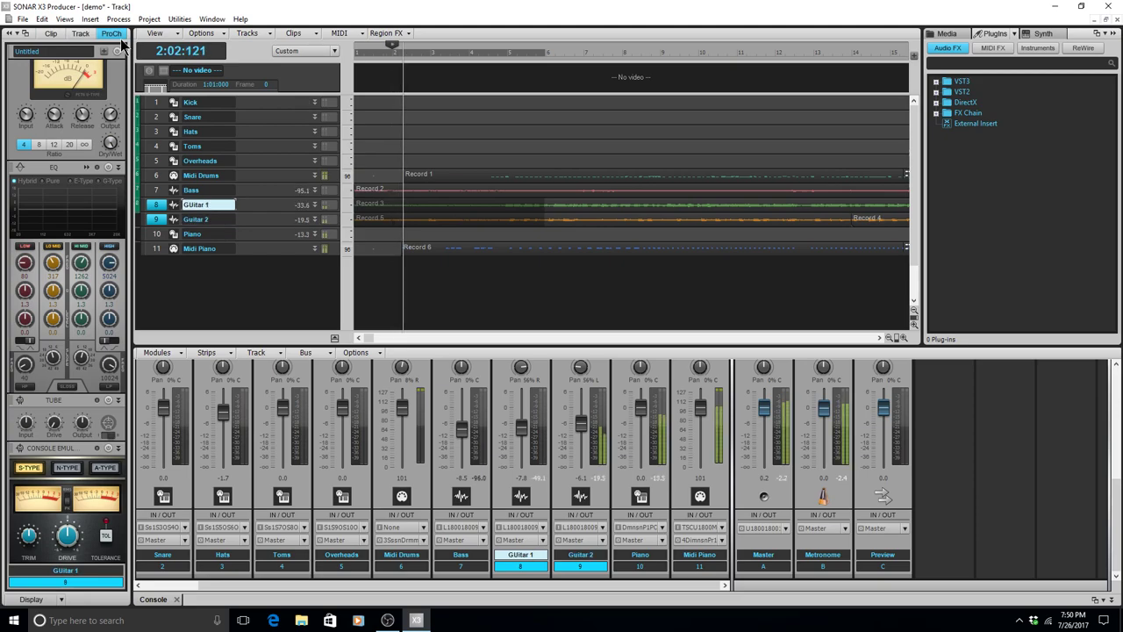
{"action": "key", "text": "space"}
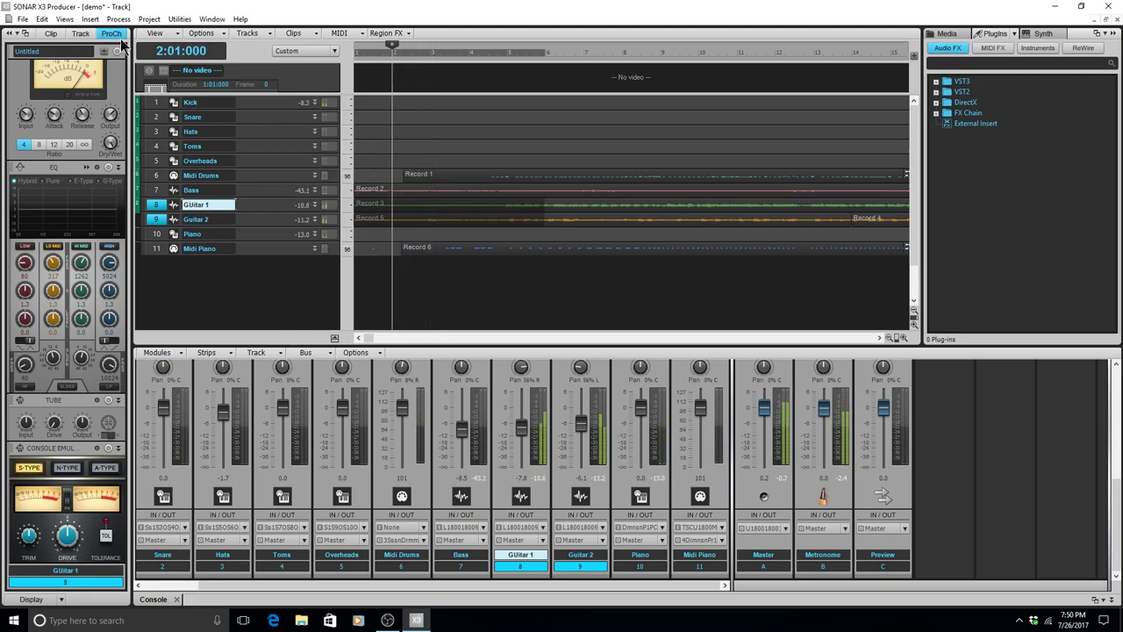
Clear the GUitar 1 track's audio from 1:01:000 through beat 4 of measure 4 and play the result.
{"action": "key", "text": "shift+t"}
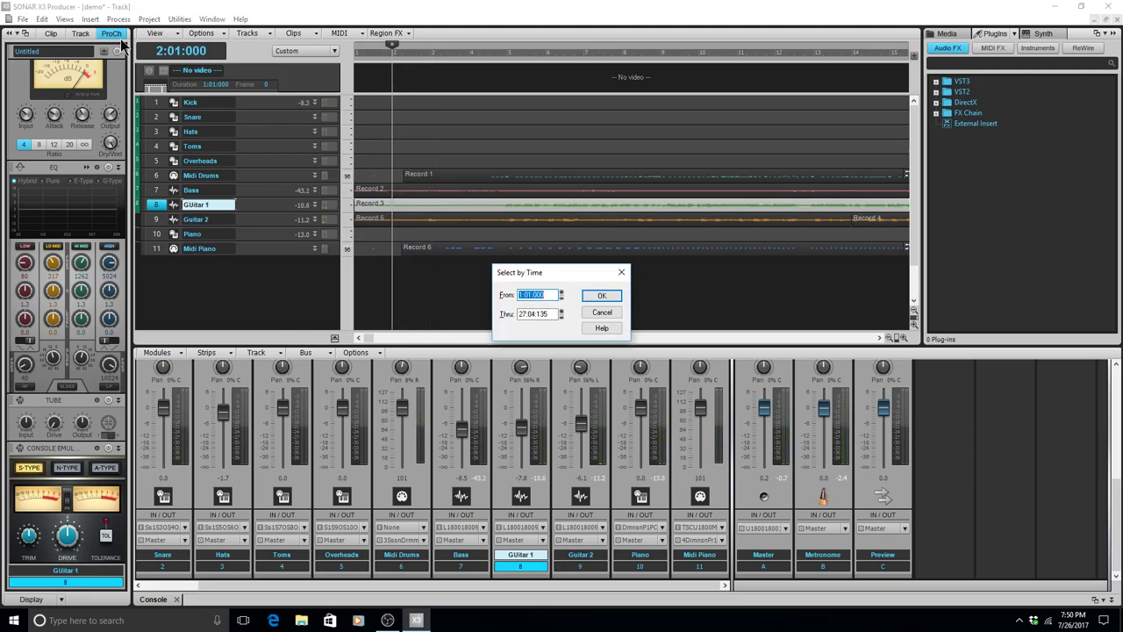
{"action": "key", "text": "Tab"}
{"action": "type", "text": "4.4.00"}
{"action": "key", "text": "Return"}
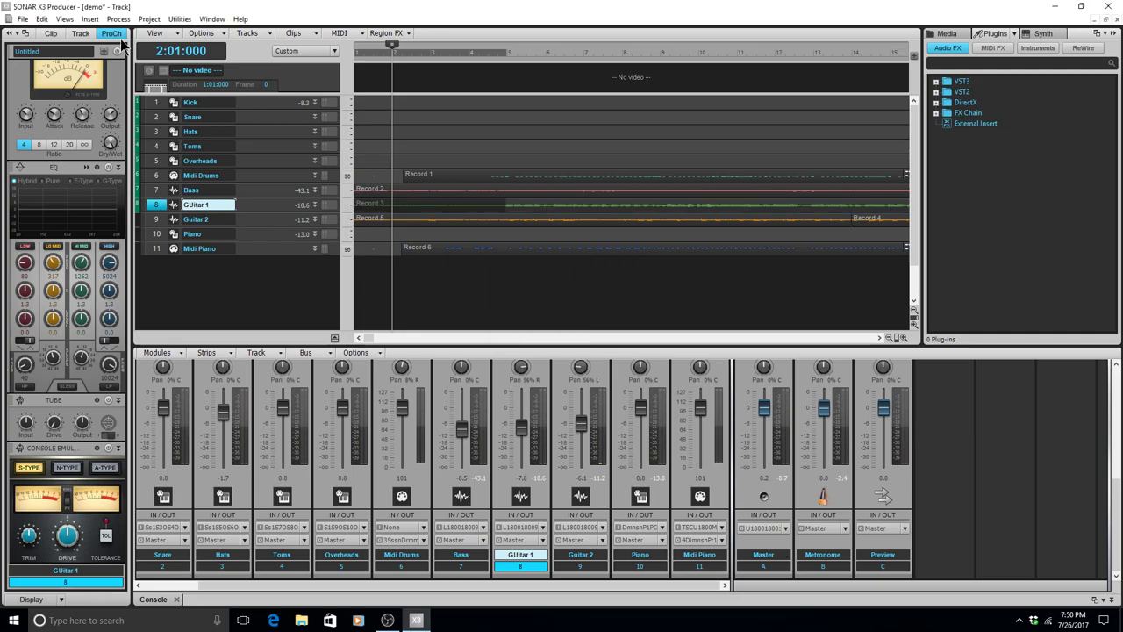
{"action": "key", "text": "space"}
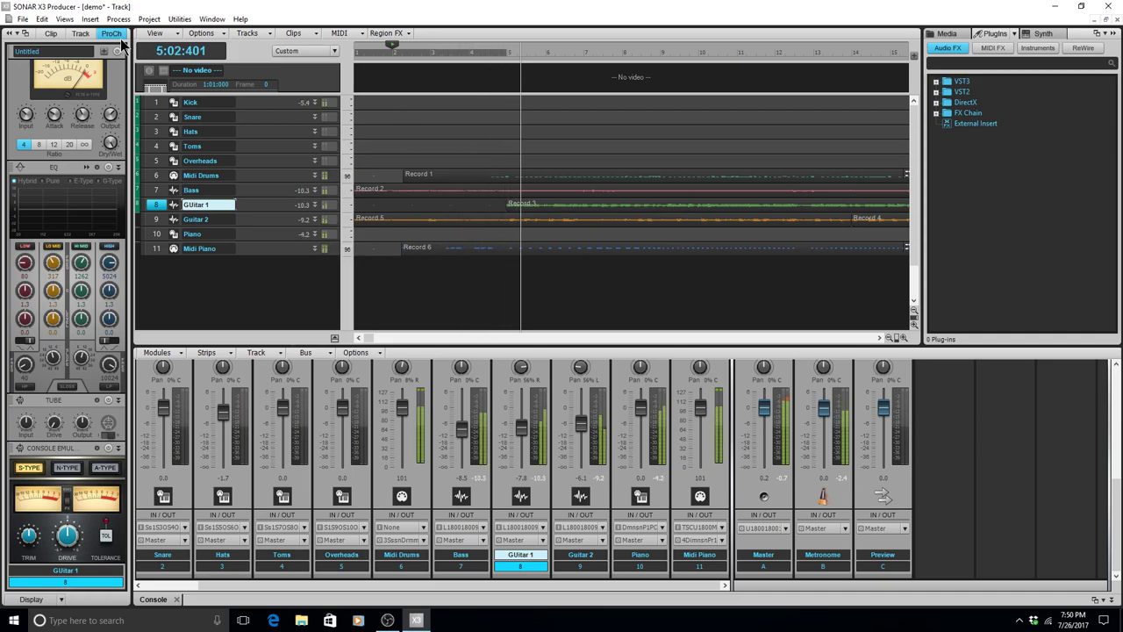
{"action": "key", "text": "space"}
Clear the Guitar 2 track's audio from 1:01:000 through 4.4.900 and play briefly from measure 2.
{"action": "key", "text": "Down"}
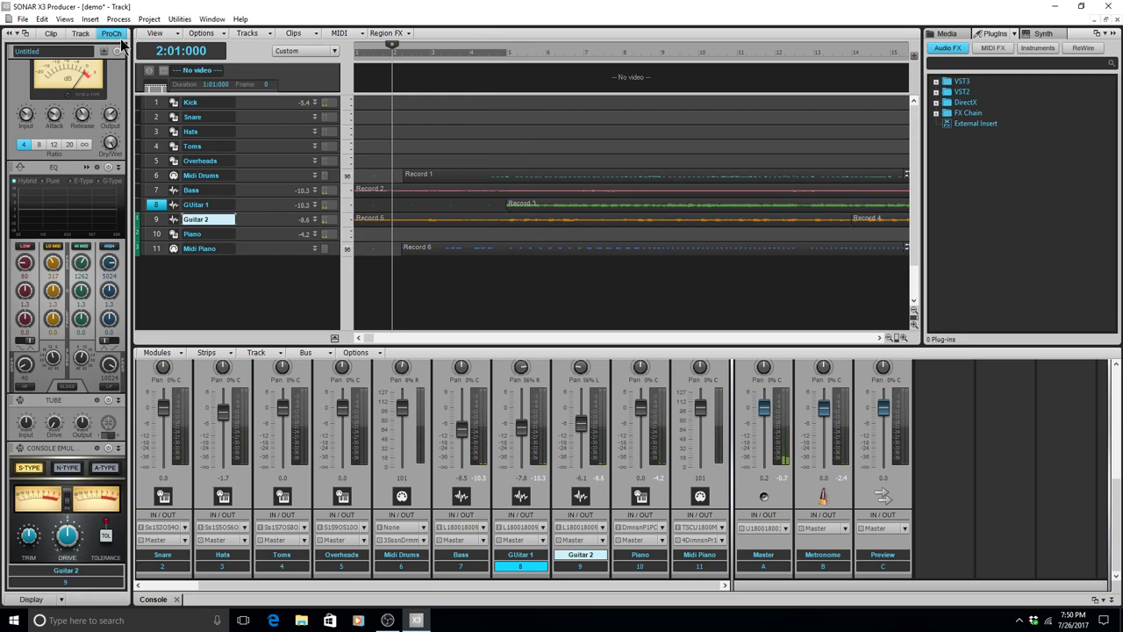
{"action": "key", "text": "ctrl+space"}
{"action": "key", "text": "shift+t"}
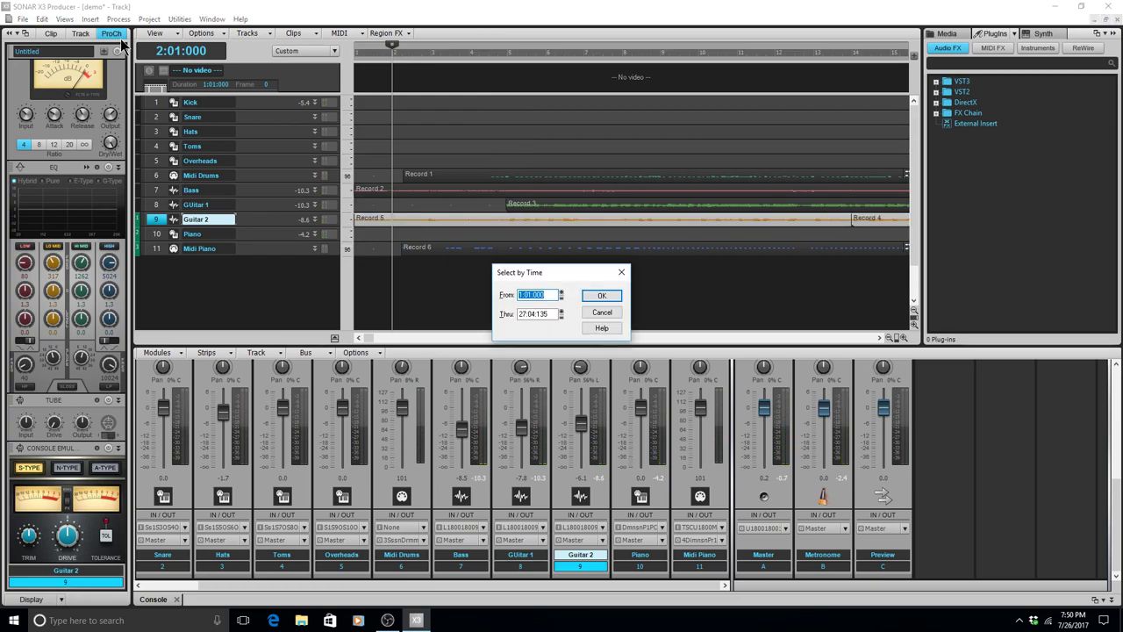
{"action": "type", "text": "4"}
{"action": "key", "text": "Tab"}
{"action": "type", "text": "4.4"}
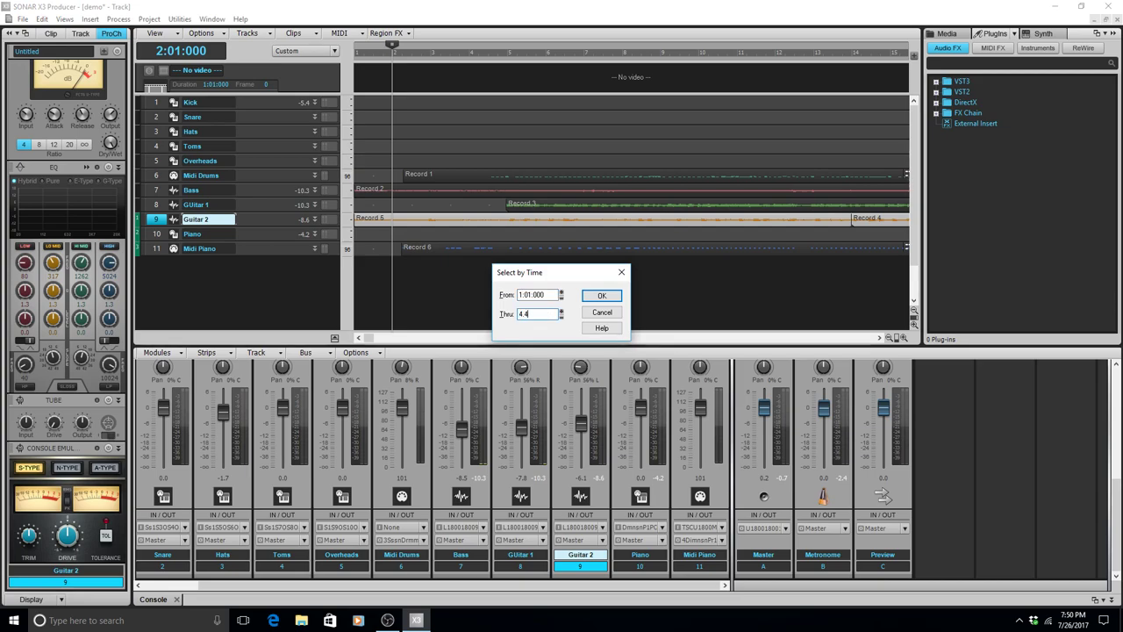
{"action": "type", "text": ".900"}
{"action": "key", "text": "Return"}
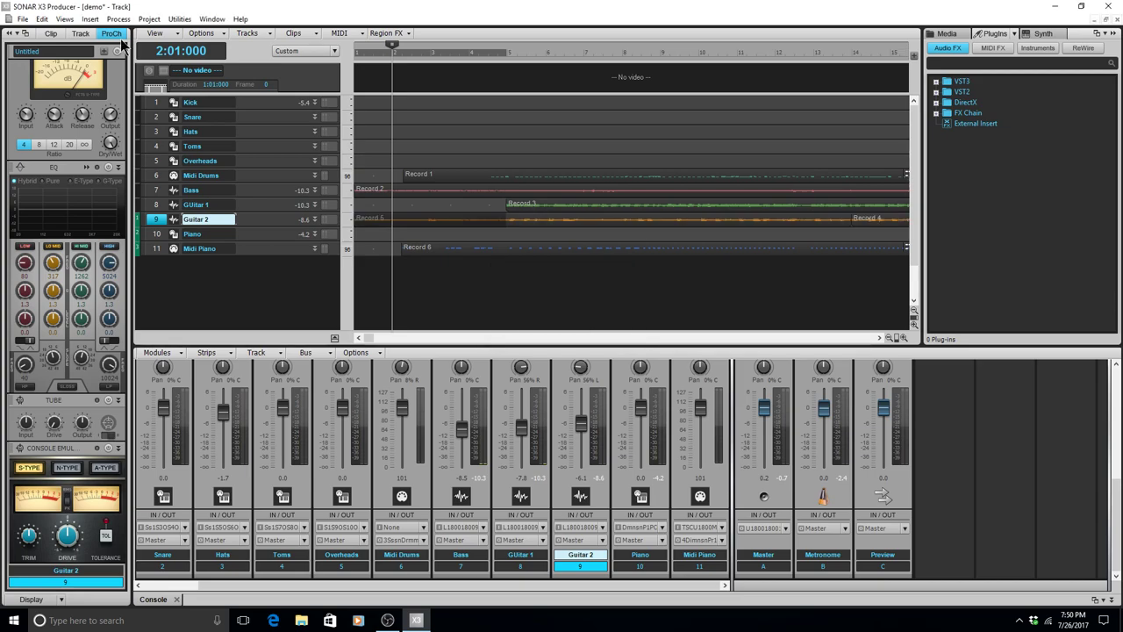
{"action": "key", "text": "space"}
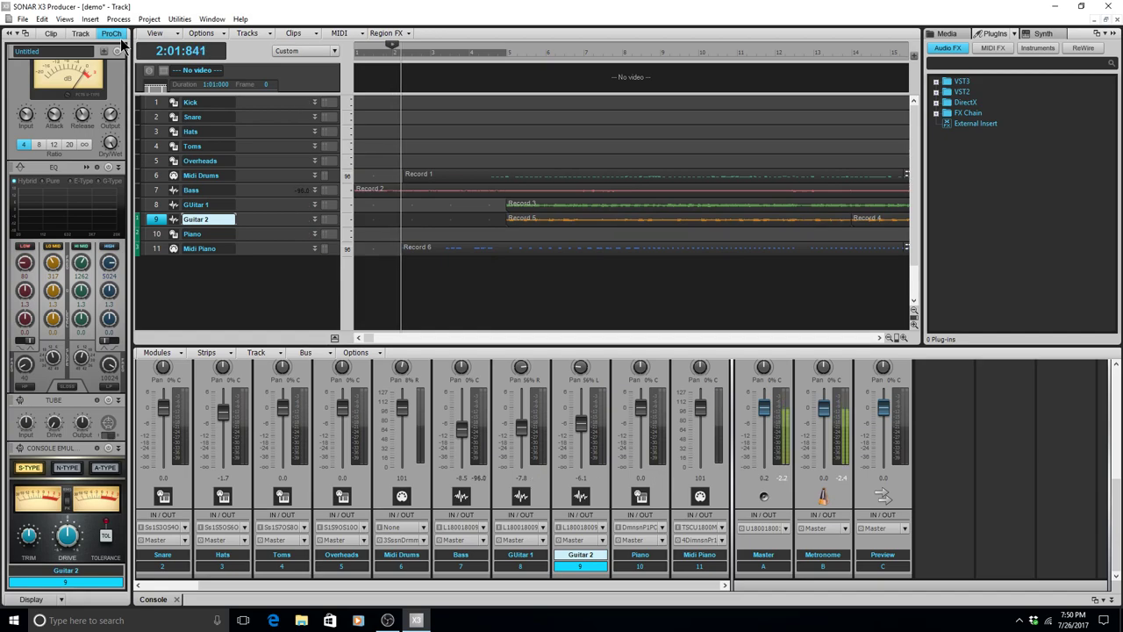
{"action": "key", "text": "space"}
Clear the Midi Piano track's notes from 1:01:000 through 4.4.900 and play the result from measure 2.
{"action": "key", "text": "Down"}
{"action": "key", "text": "Down"}
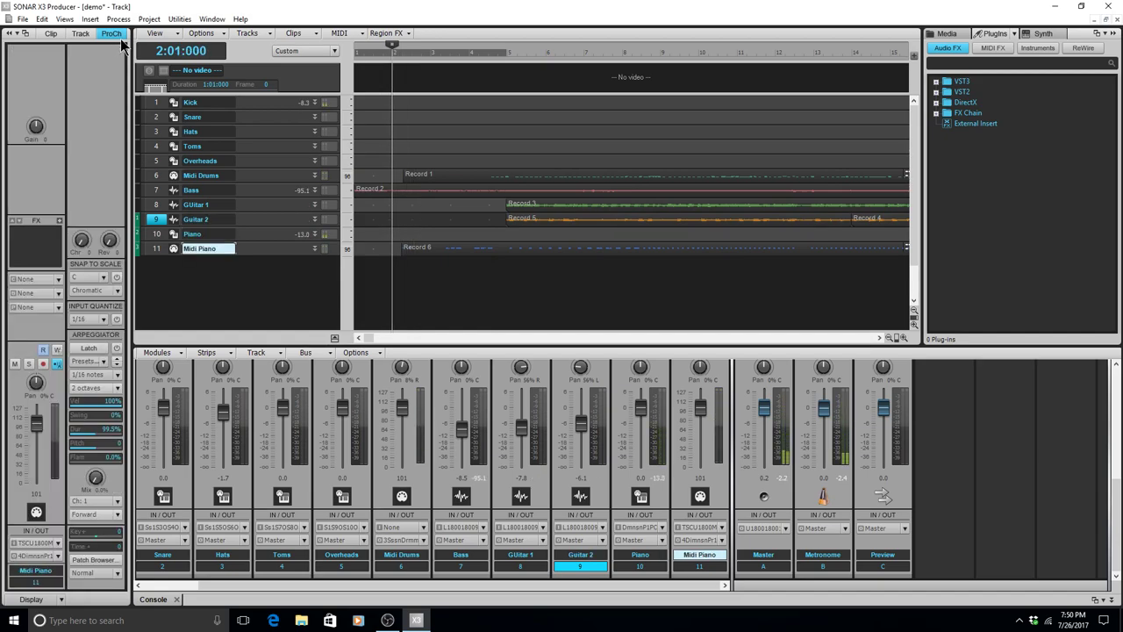
{"action": "key", "text": "Return"}
{"action": "key", "text": "shift+t"}
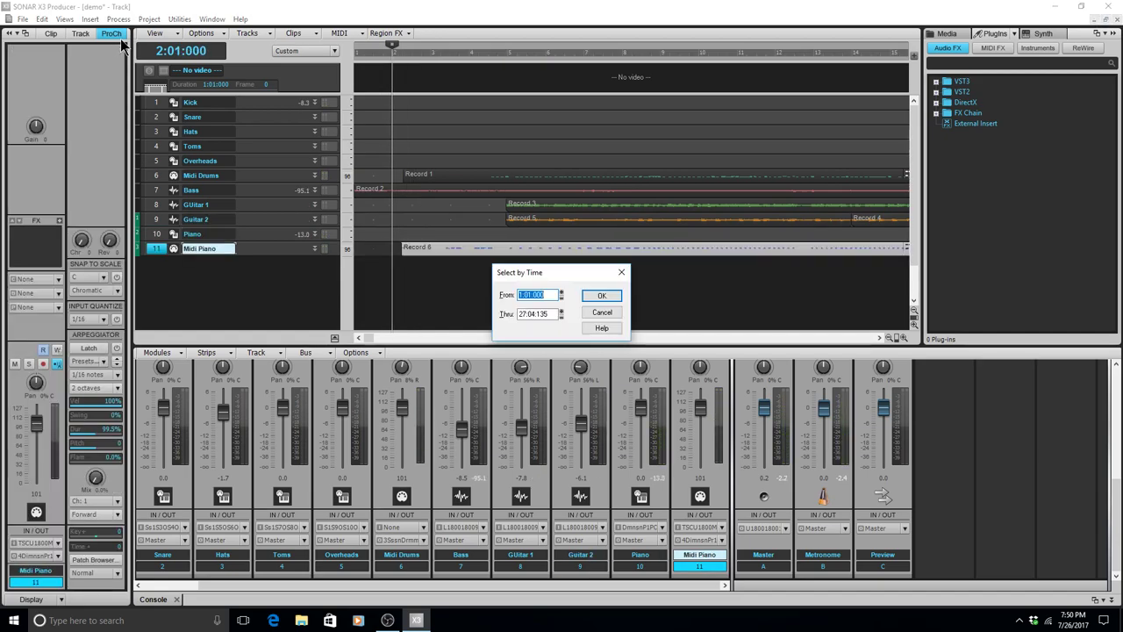
{"action": "key", "text": "Tab"}
{"action": "type", "text": "4.4"}
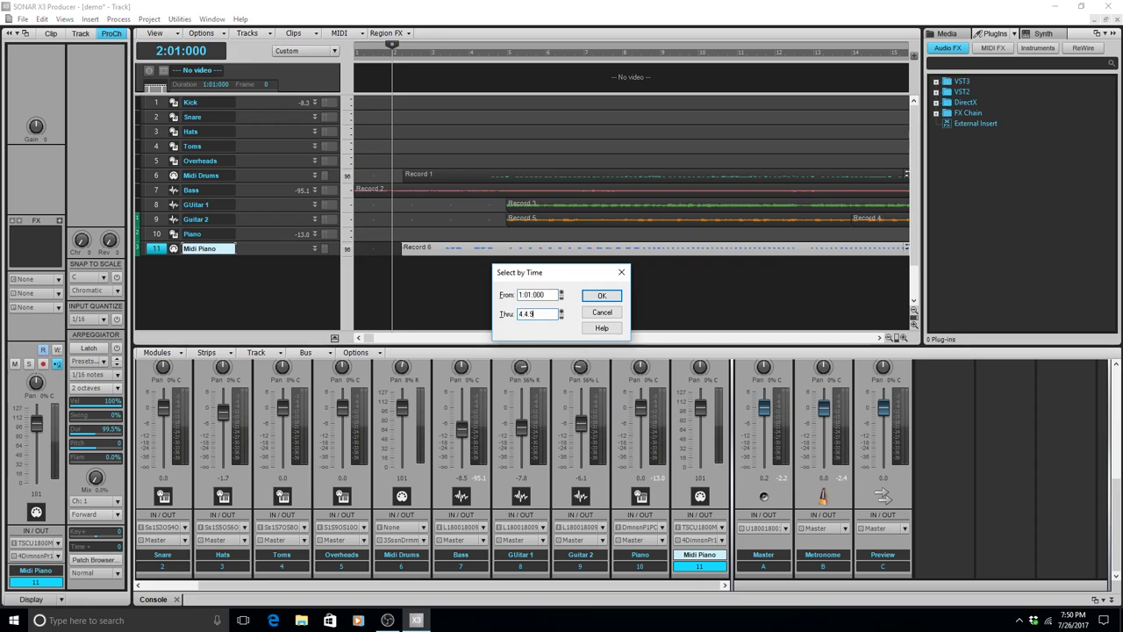
{"action": "type", "text": ".900"}
{"action": "key", "text": "Return"}
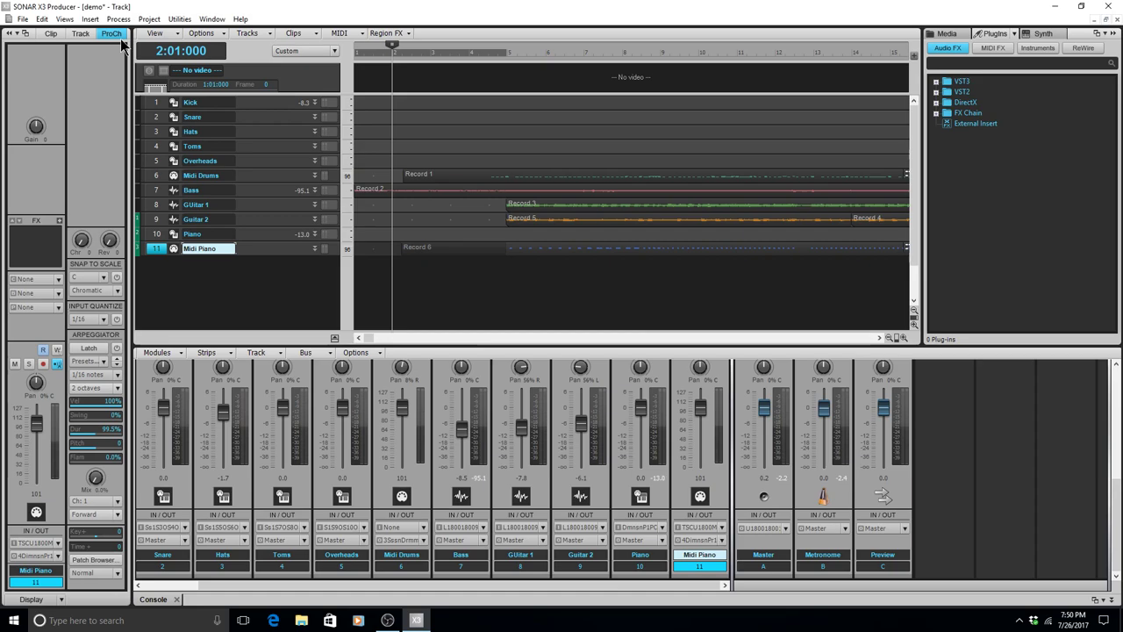
{"action": "key", "text": "space"}
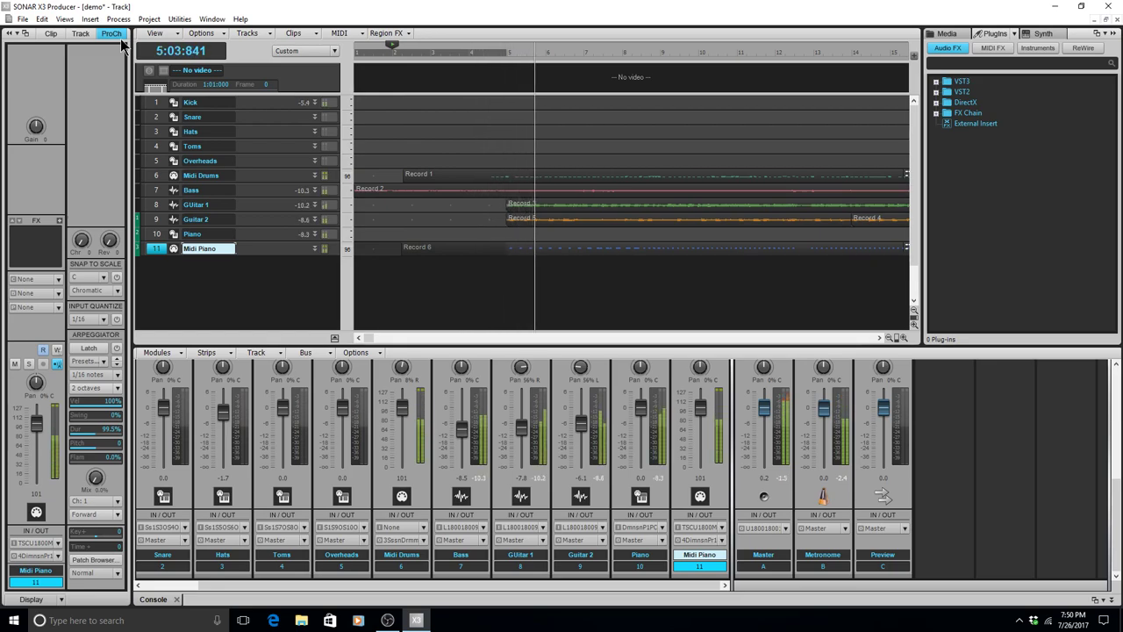
{"action": "key", "text": "space"}
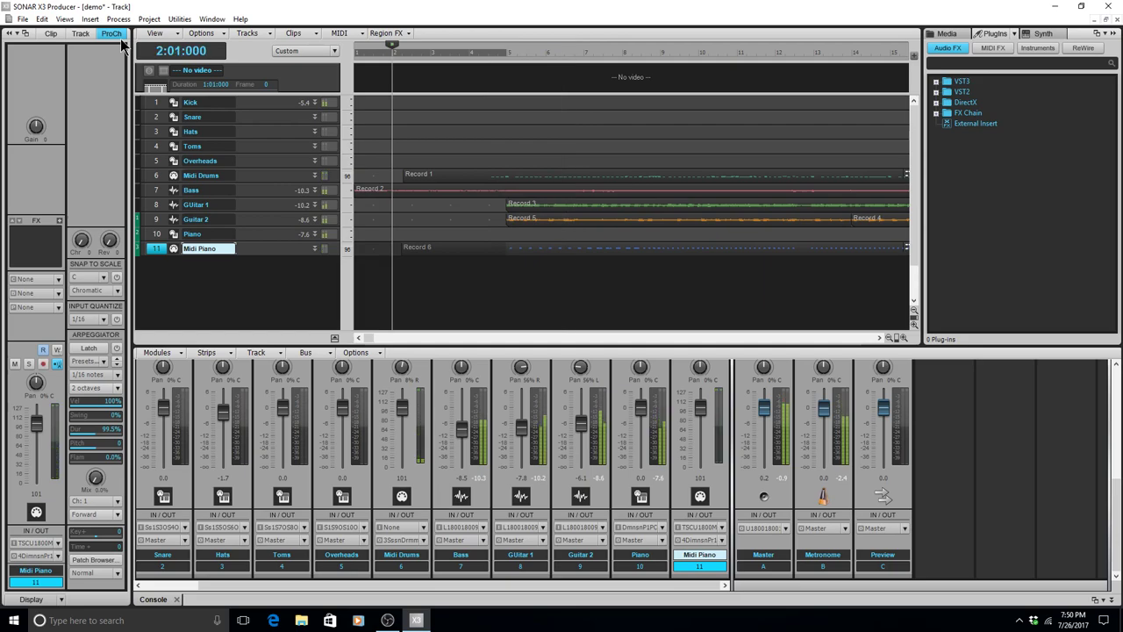
Clear the Midi Drums track's notes from 1:01:000 through measure 4 and play the result from measure 2.
{"action": "key", "text": "Up"}
{"action": "key", "text": "Up"}
{"action": "key", "text": "Up"}
{"action": "key", "text": "Up"}
{"action": "key", "text": "Up"}
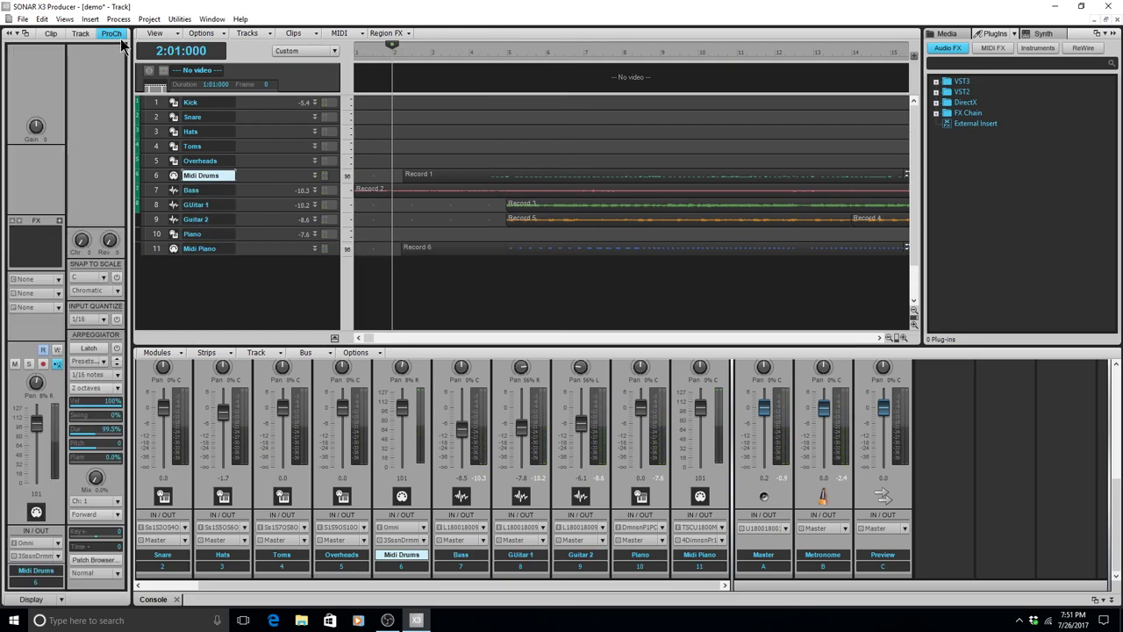
{"action": "key", "text": "Return"}
{"action": "key", "text": "ctrl+shift+a"}
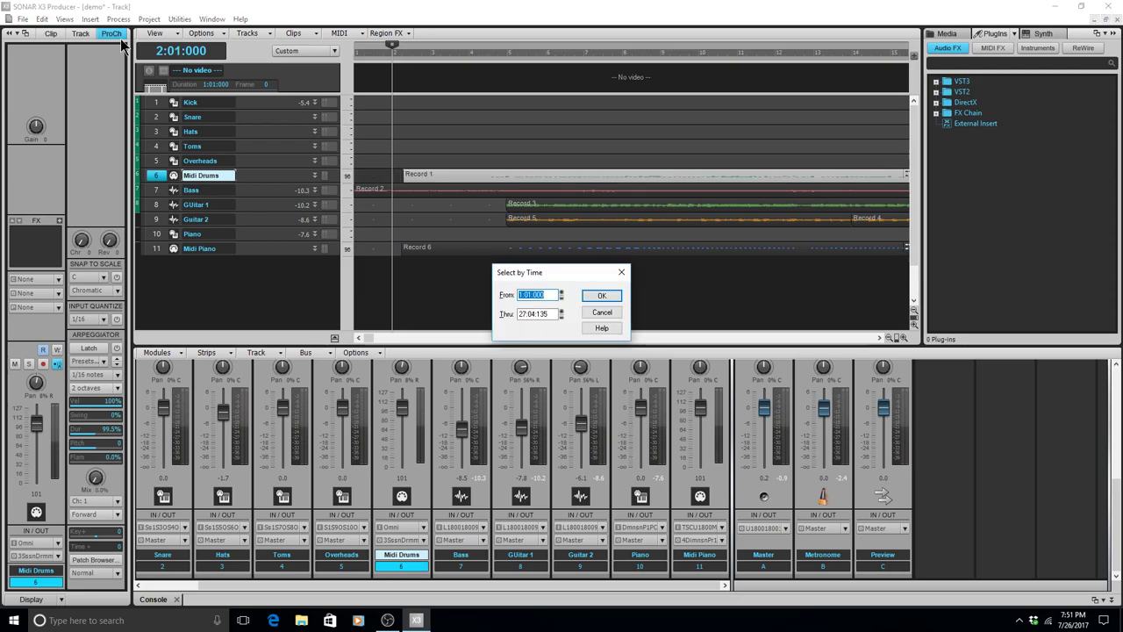
{"action": "key", "text": "Tab"}
{"action": "type", "text": "4"}
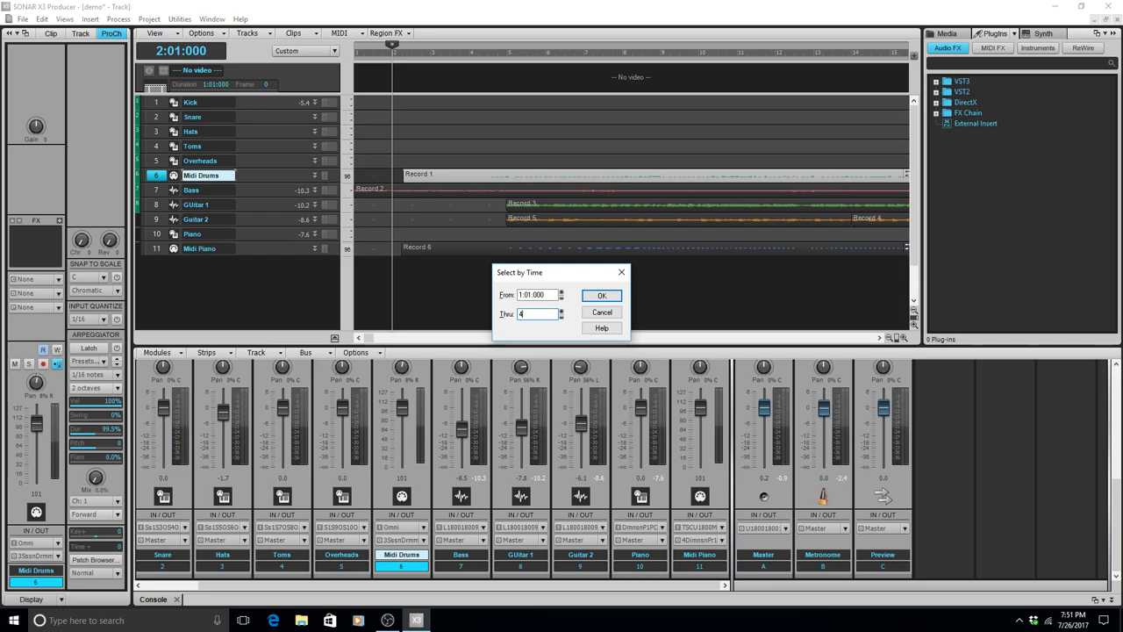
{"action": "key", "text": "Return"}
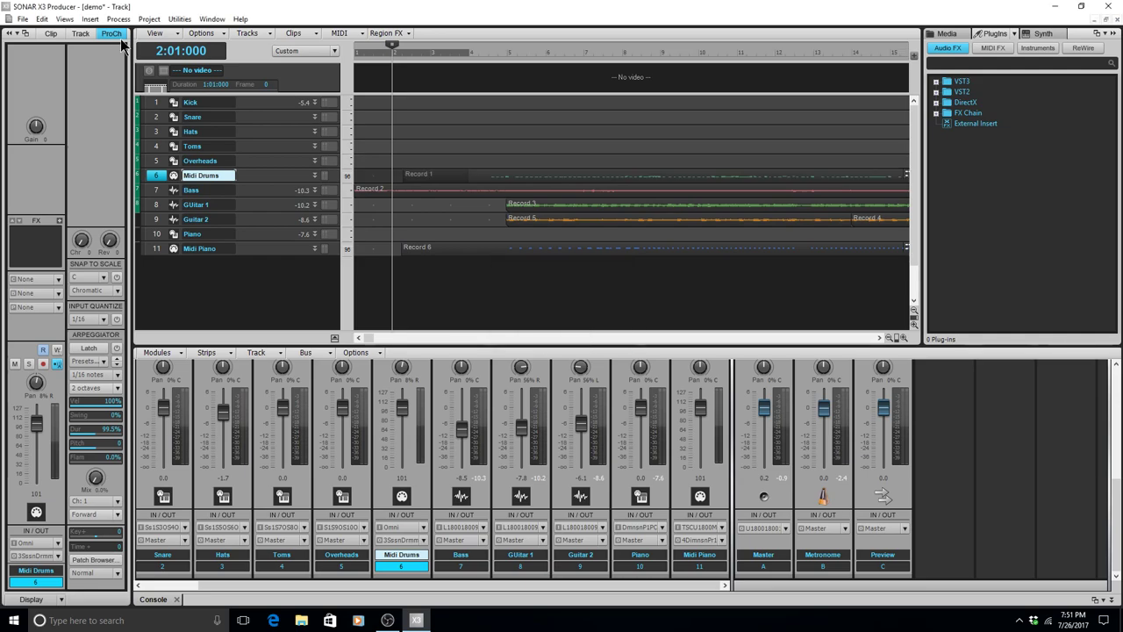
{"action": "key", "text": "space"}
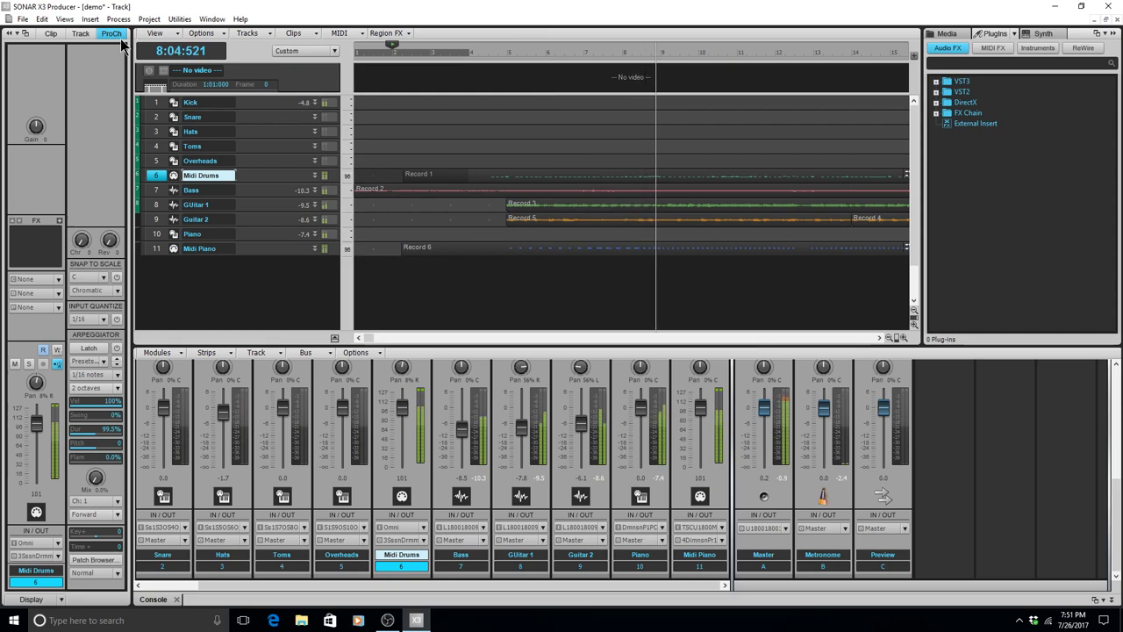
{"action": "key", "text": "space"}
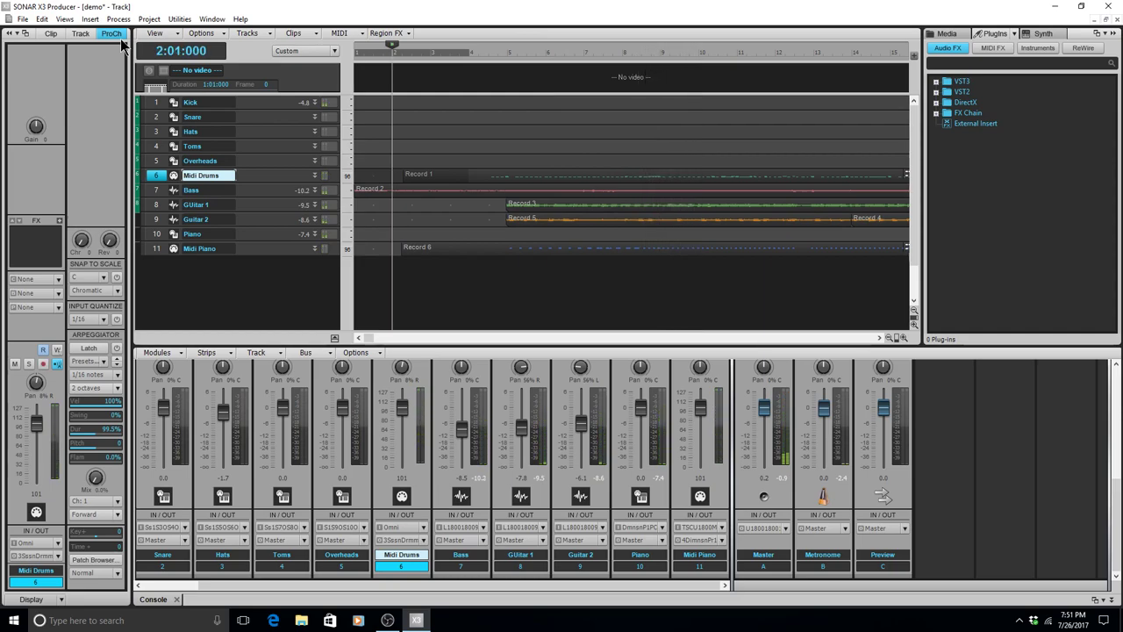
Lower the Piano track's volume to -4.7 and play the mix briefly from measure 2.
{"action": "key", "text": "Down"}
{"action": "key", "text": "Down"}
{"action": "key", "text": "Down"}
{"action": "key", "text": "Down"}
{"action": "key", "text": "Down"}
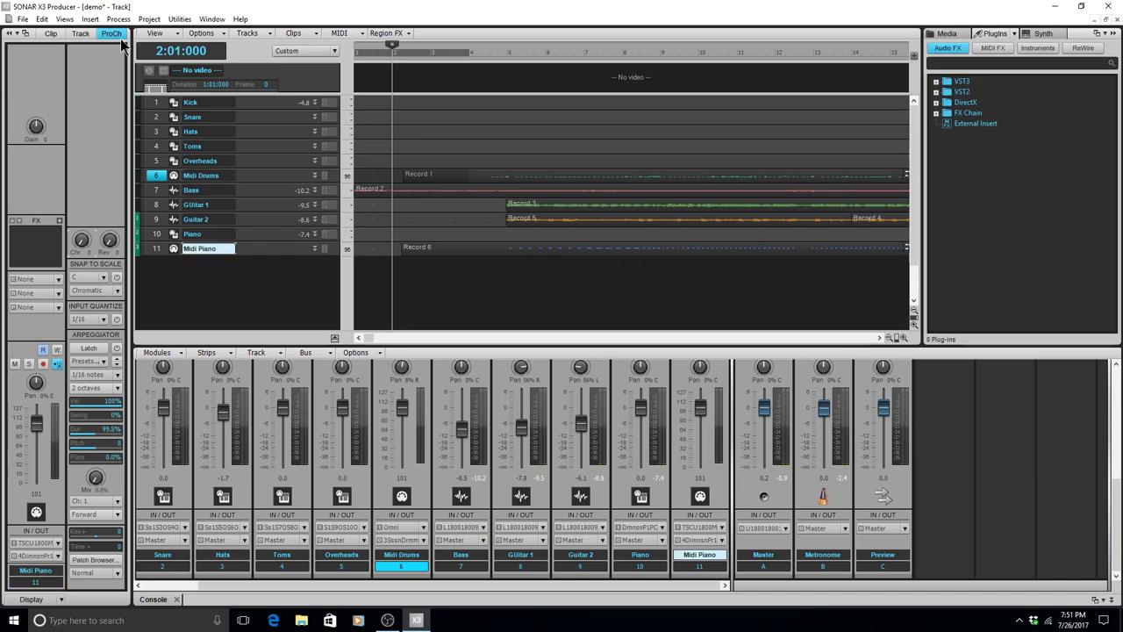
{"action": "key", "text": "Up"}
{"action": "key", "text": "Up"}
{"action": "key", "text": "Down"}
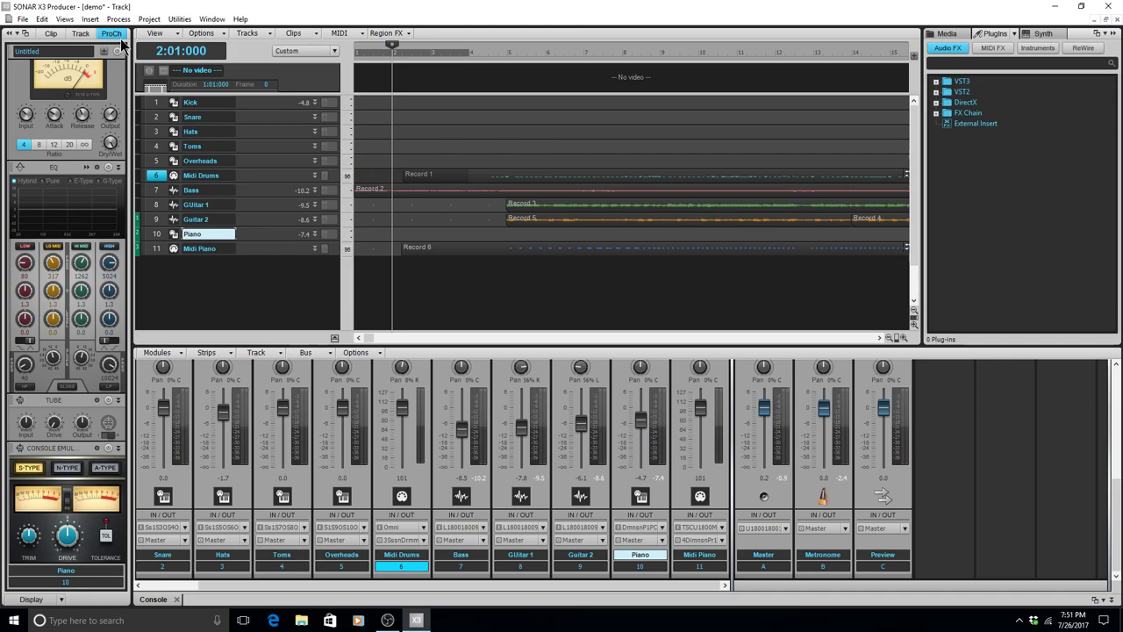
{"action": "key", "text": "space"}
Insert a new bus and name it Drums.
{"action": "key", "text": "ctrl+shift+b"}
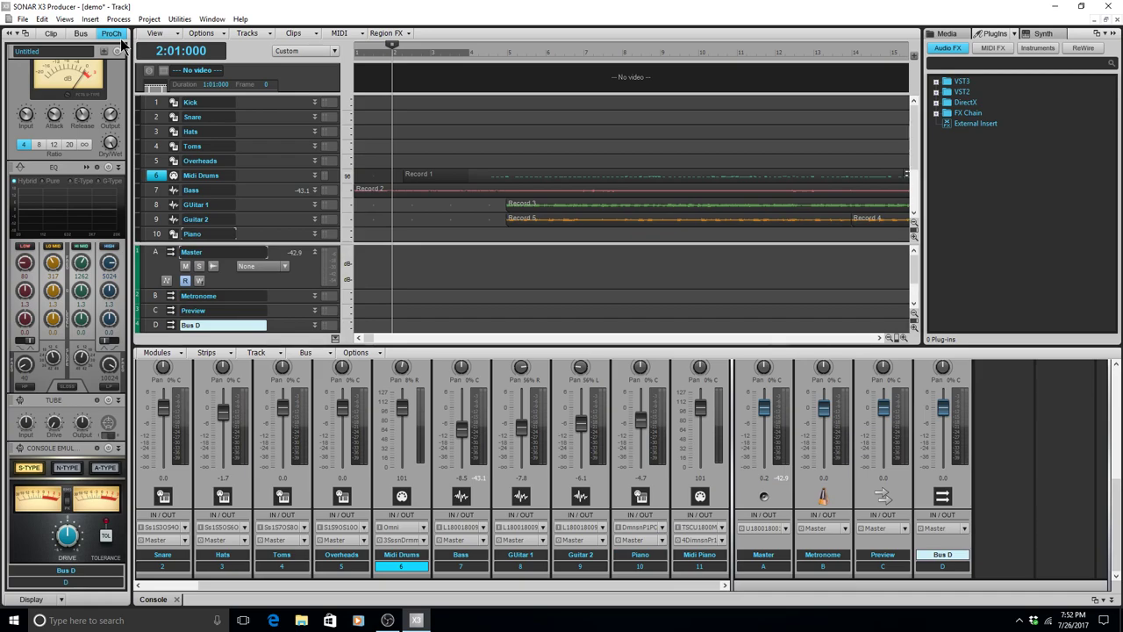
{"action": "key", "text": "Down"}
{"action": "key", "text": "Down"}
{"action": "key", "text": "Down"}
{"action": "key", "text": "Down"}
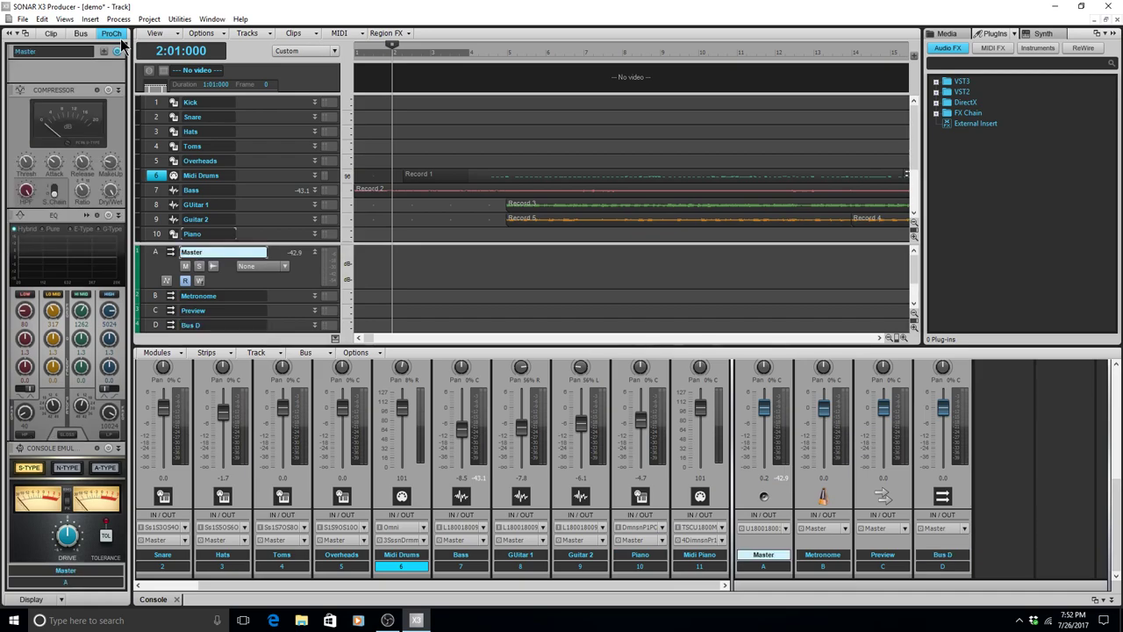
{"action": "key", "text": "F2"}
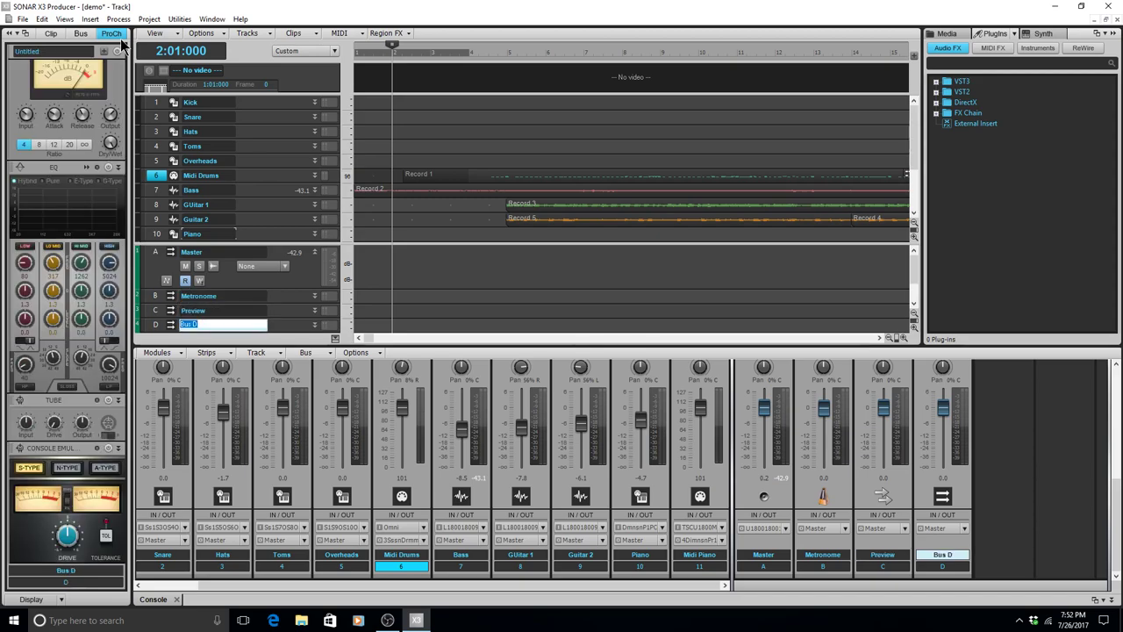
{"action": "type", "text": "Drums"}
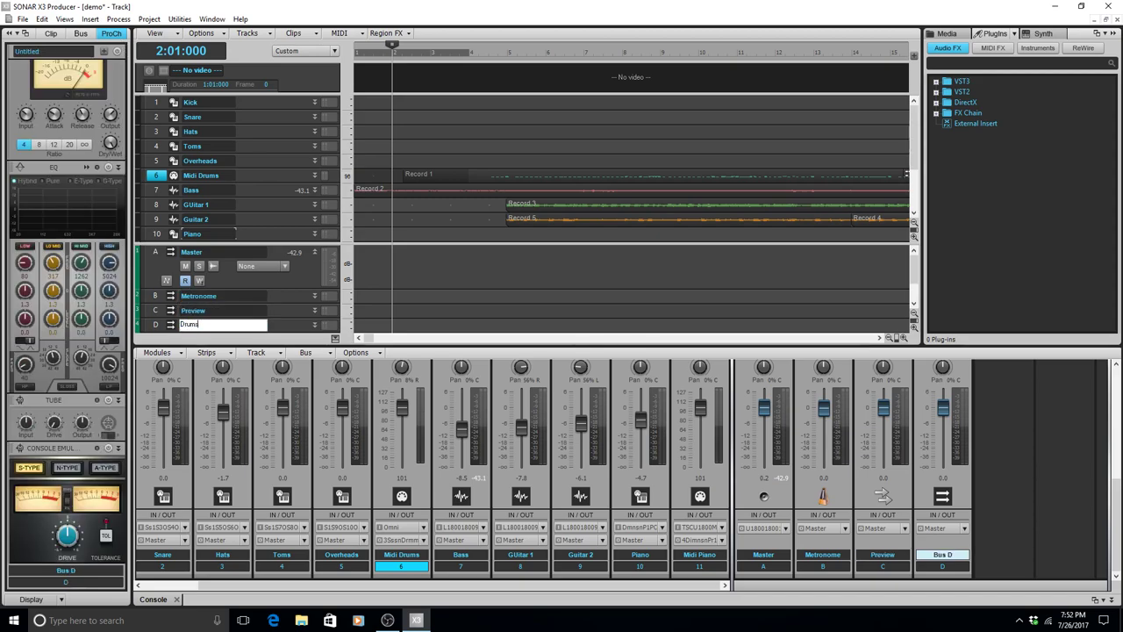
{"action": "key", "text": "Return"}
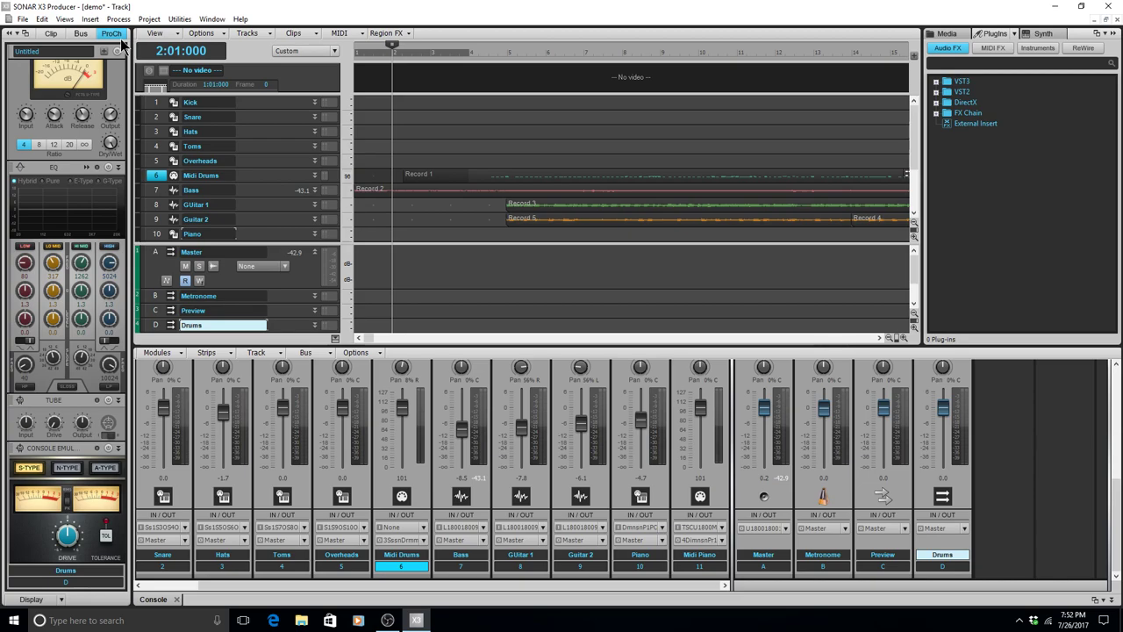
Route the outputs of the Kick, Snare, Hats, Toms and Overheads tracks to the Drums bus.
{"action": "key", "text": "ctrl+Tab"}
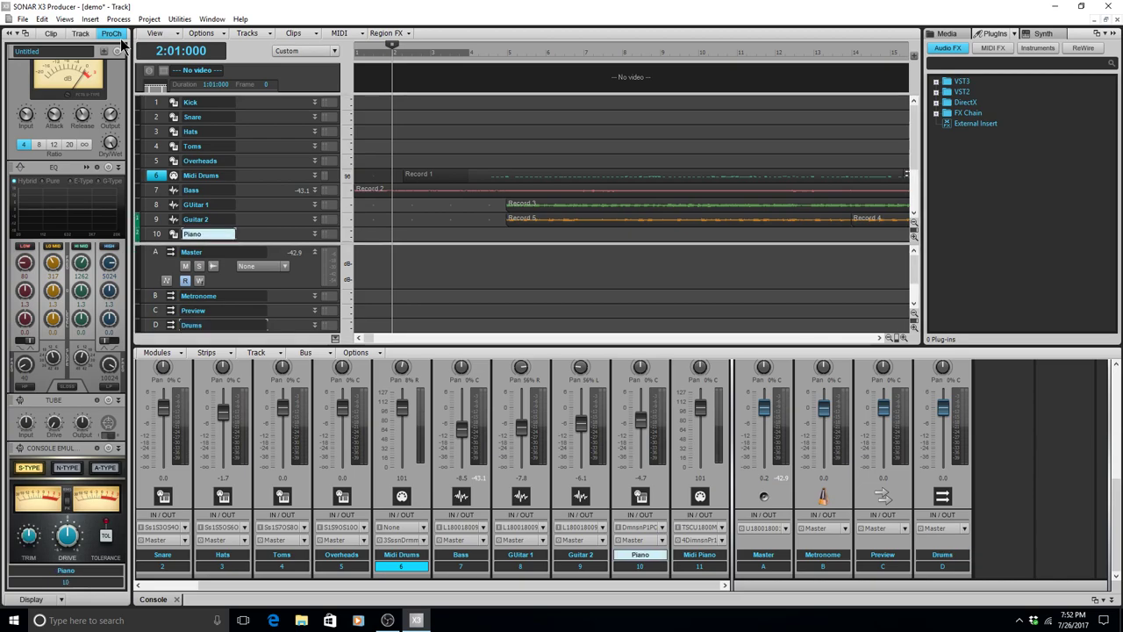
{"action": "key", "text": "ctrl+Tab"}
{"action": "key", "text": "ctrl+Tab"}
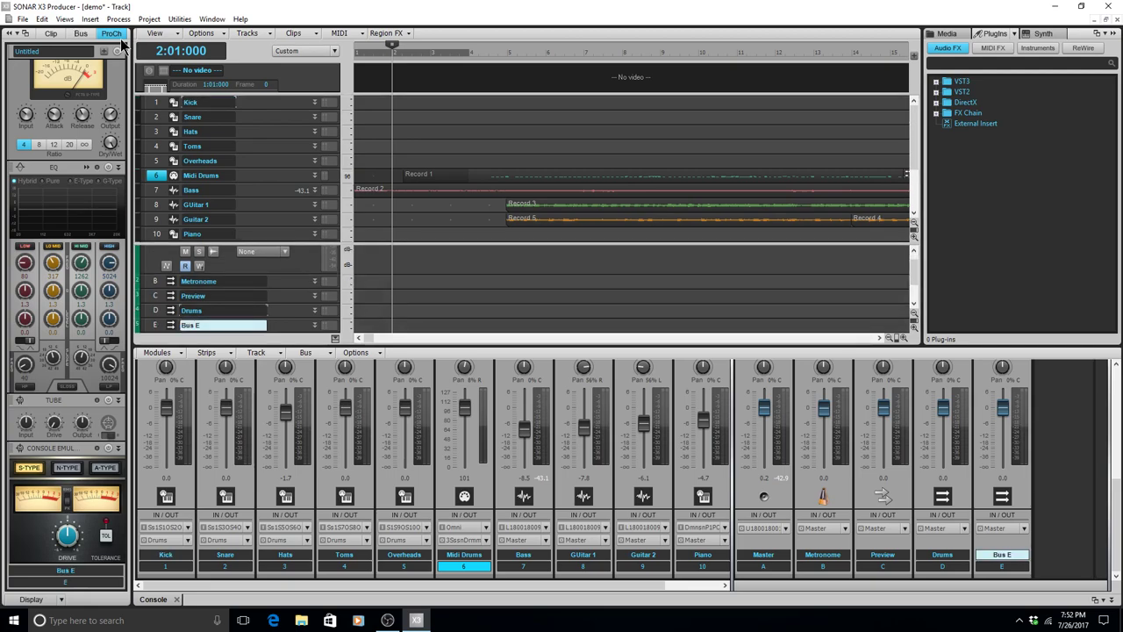
Insert another bus below Drums and name it Guitars.
{"action": "key", "text": "Up"}
{"action": "key", "text": "Up"}
{"action": "key", "text": "Down"}
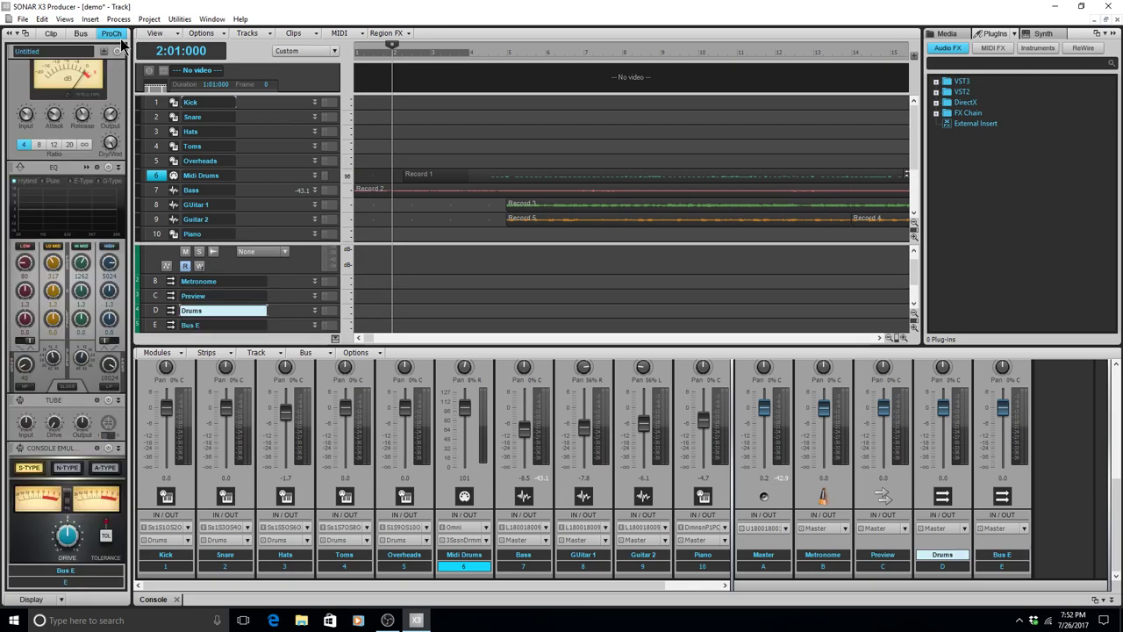
{"action": "key", "text": "Down"}
{"action": "key", "text": "F2"}
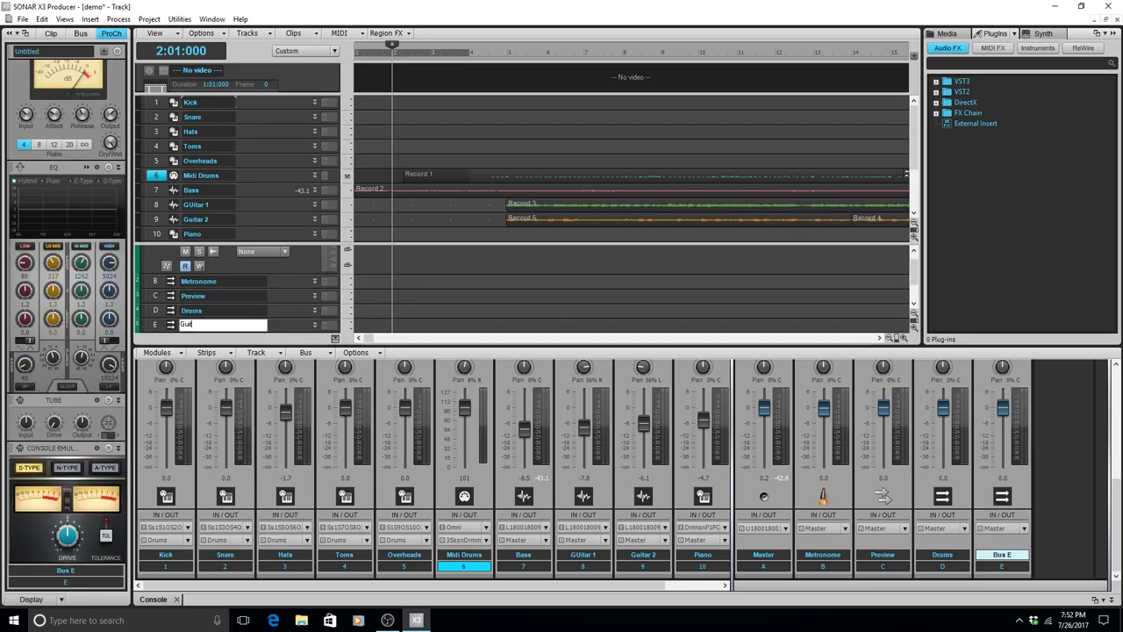
{"action": "key", "text": "Return"}
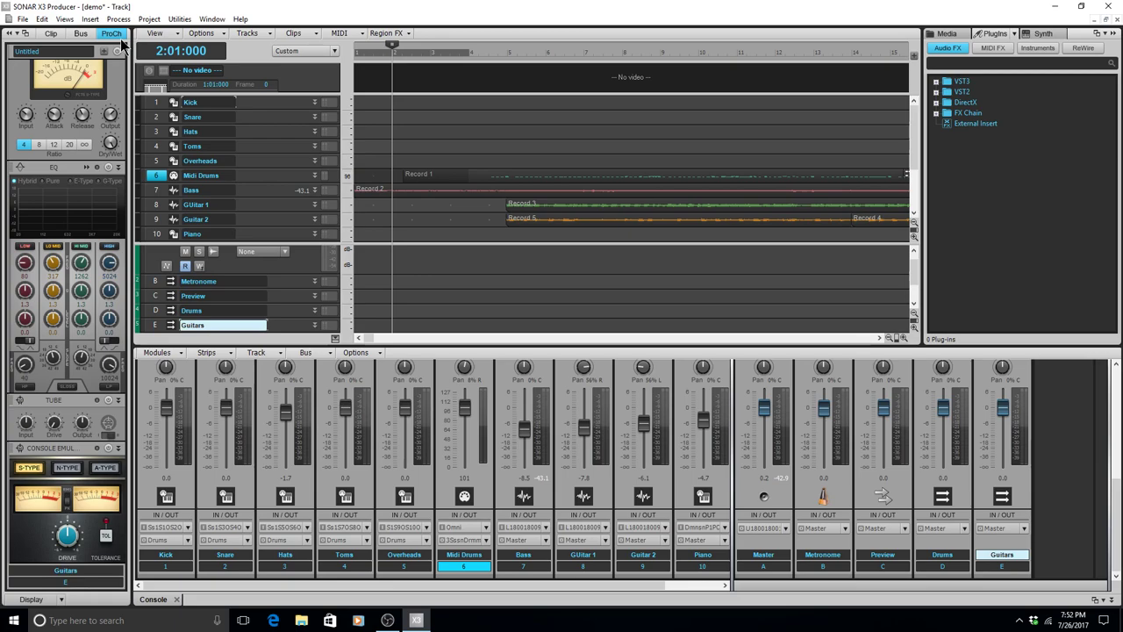
Route the outputs of the GUitar 1 and Guitar 2 tracks to the Guitars bus.
{"action": "key", "text": "Home"}
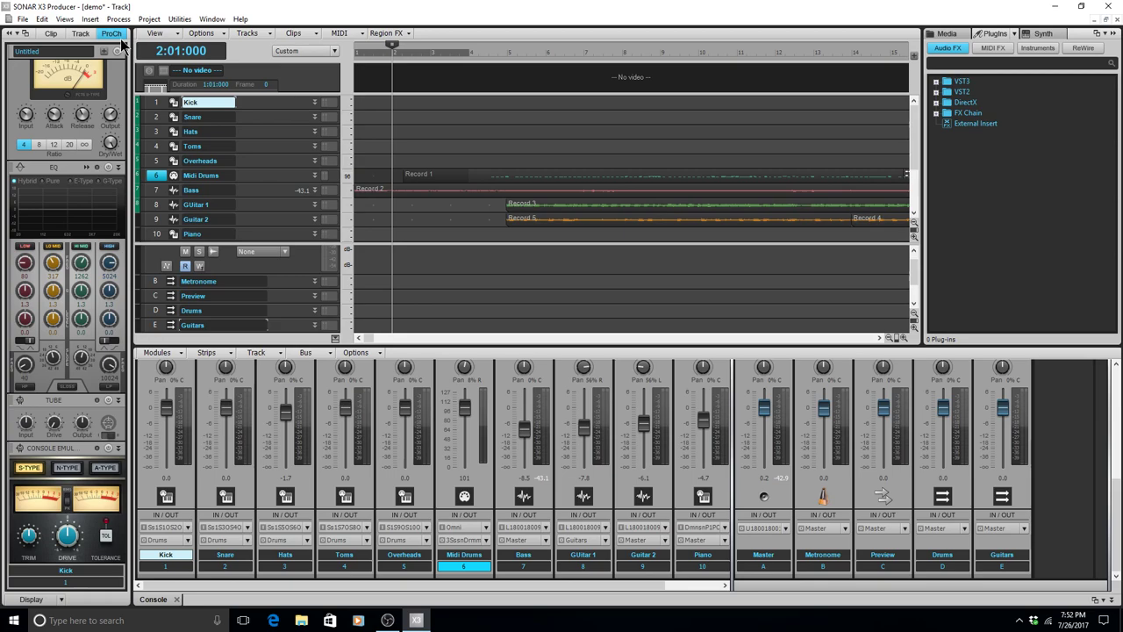
{"action": "key", "text": "Down"}
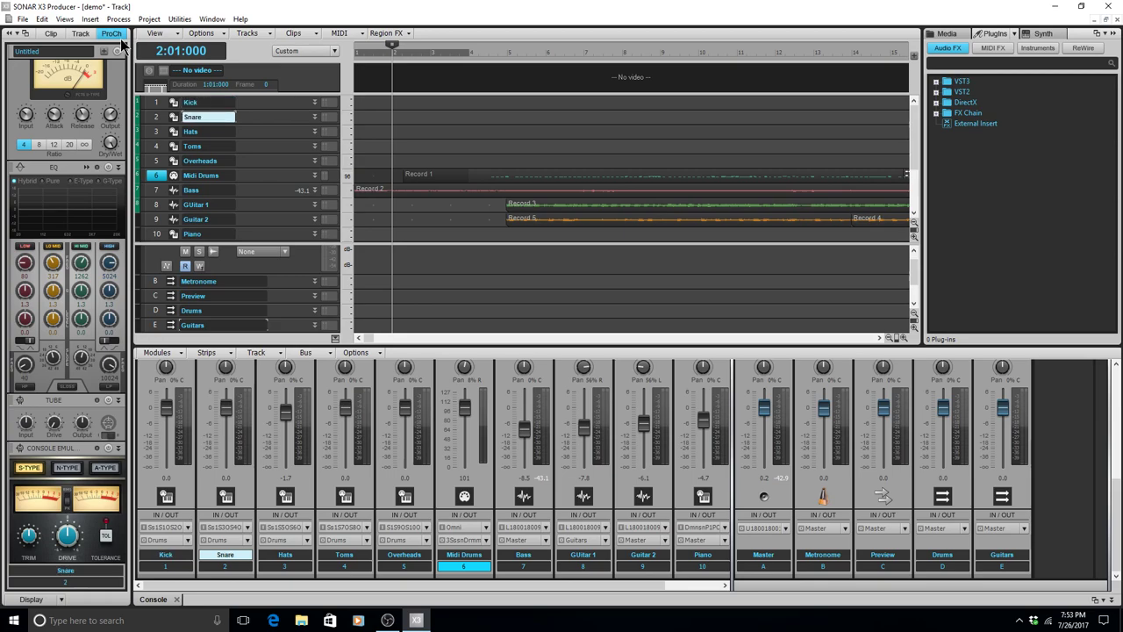
{"action": "key", "text": "Down"}
{"action": "key", "text": "Down"}
{"action": "key", "text": "Down"}
{"action": "key", "text": "Down"}
{"action": "key", "text": "Down"}
{"action": "key", "text": "Down"}
{"action": "key", "text": "Down"}
{"action": "key", "text": "Down"}
{"action": "key", "text": "Down"}
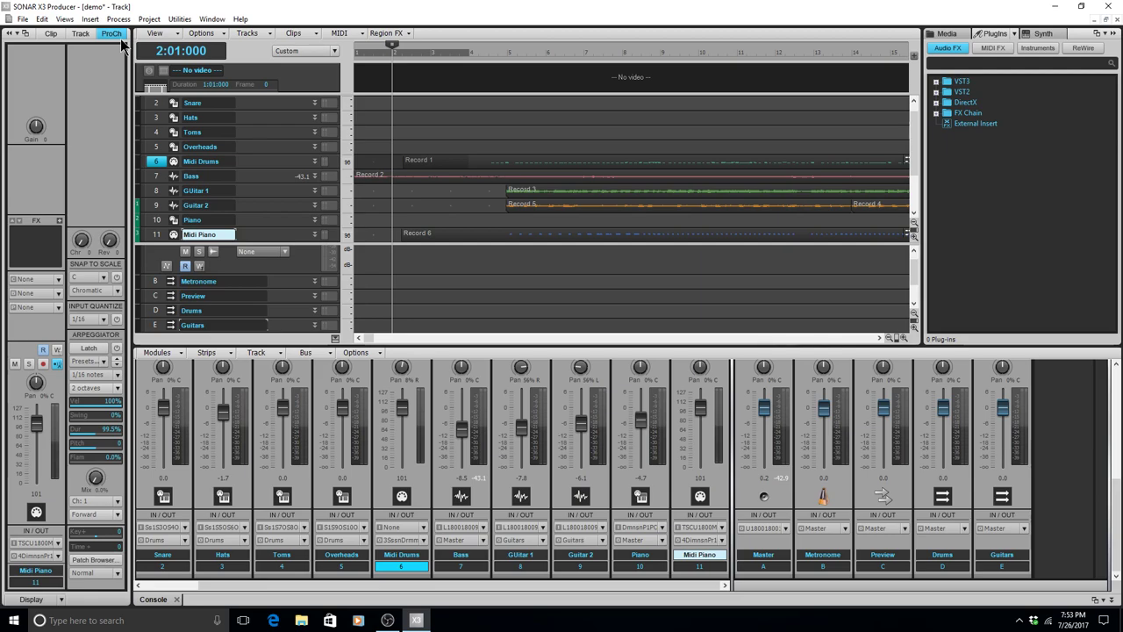
{"action": "key", "text": "Up"}
{"action": "key", "text": "Up"}
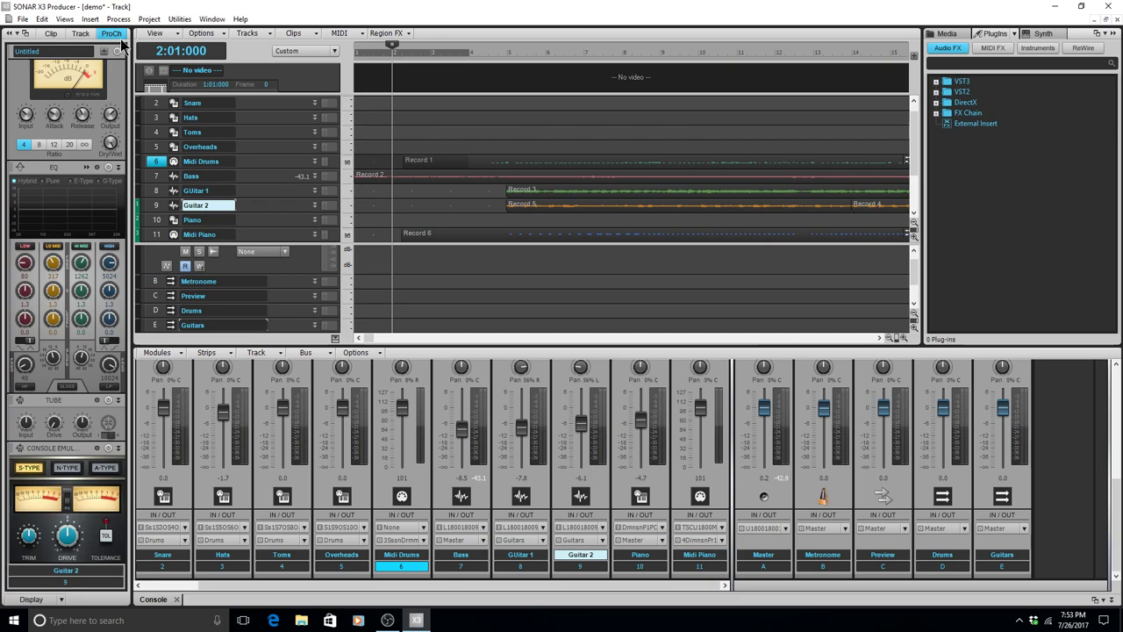
Focus the Guitars bus, move the play position to 5:01:000 and play the mix to check the bus routing.
{"action": "key", "text": "Down"}
{"action": "key", "text": "Down"}
{"action": "key", "text": "Down"}
{"action": "key", "text": "Down"}
{"action": "key", "text": "Down"}
{"action": "key", "text": "Down"}
{"action": "key", "text": "Down"}
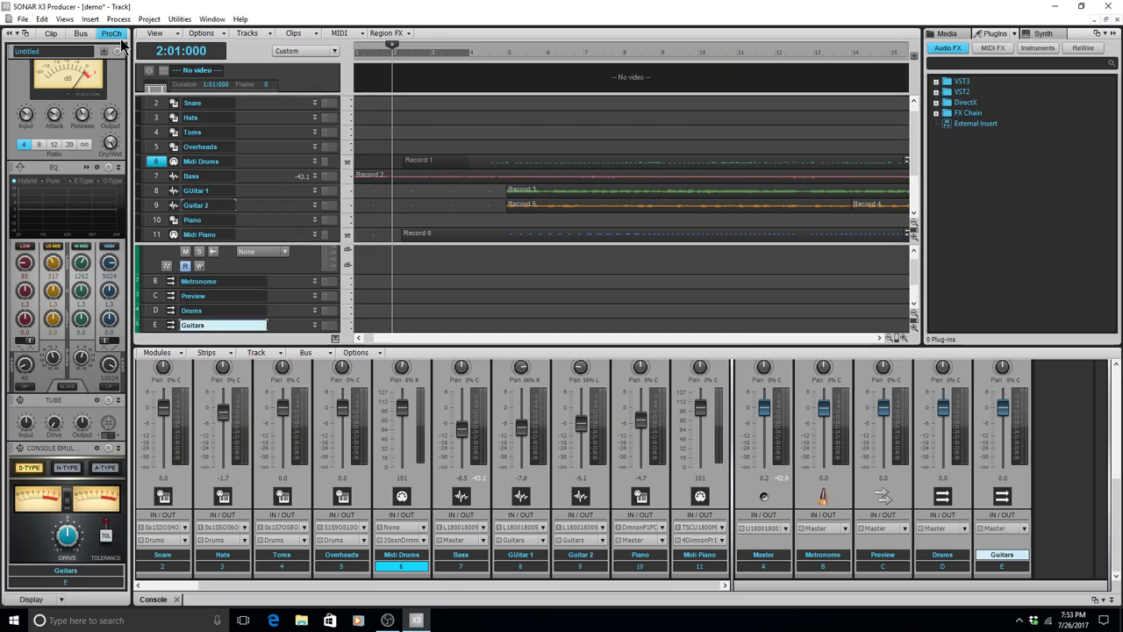
{"action": "key", "text": "ctrl+Page_Down"}
{"action": "key", "text": "ctrl+Page_Down"}
{"action": "key", "text": "ctrl+Page_Down"}
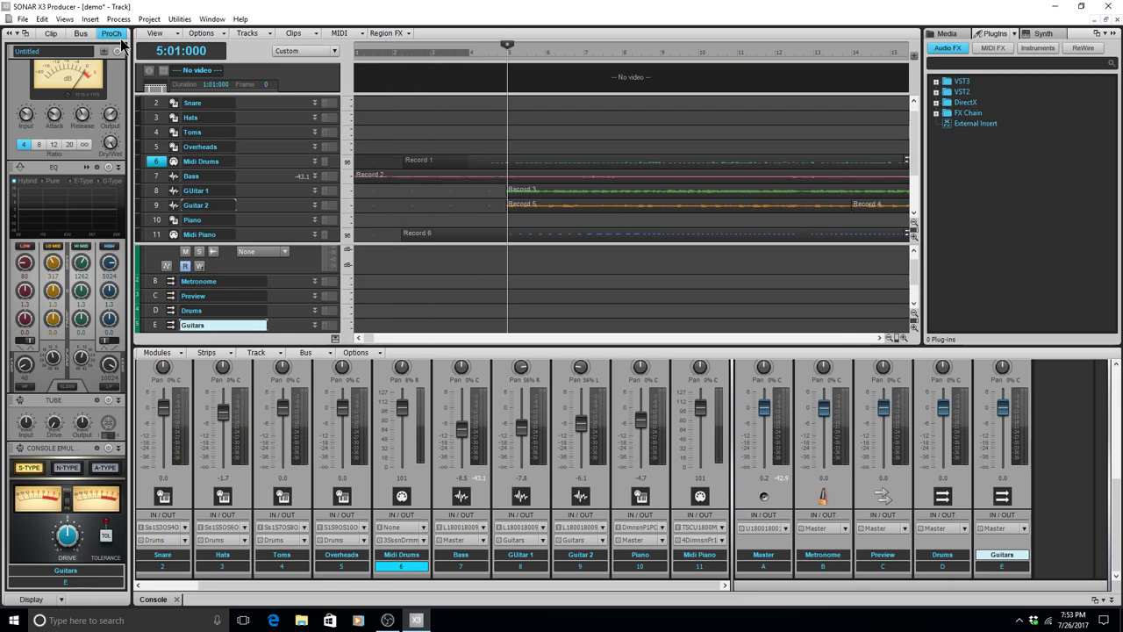
{"action": "key", "text": "space"}
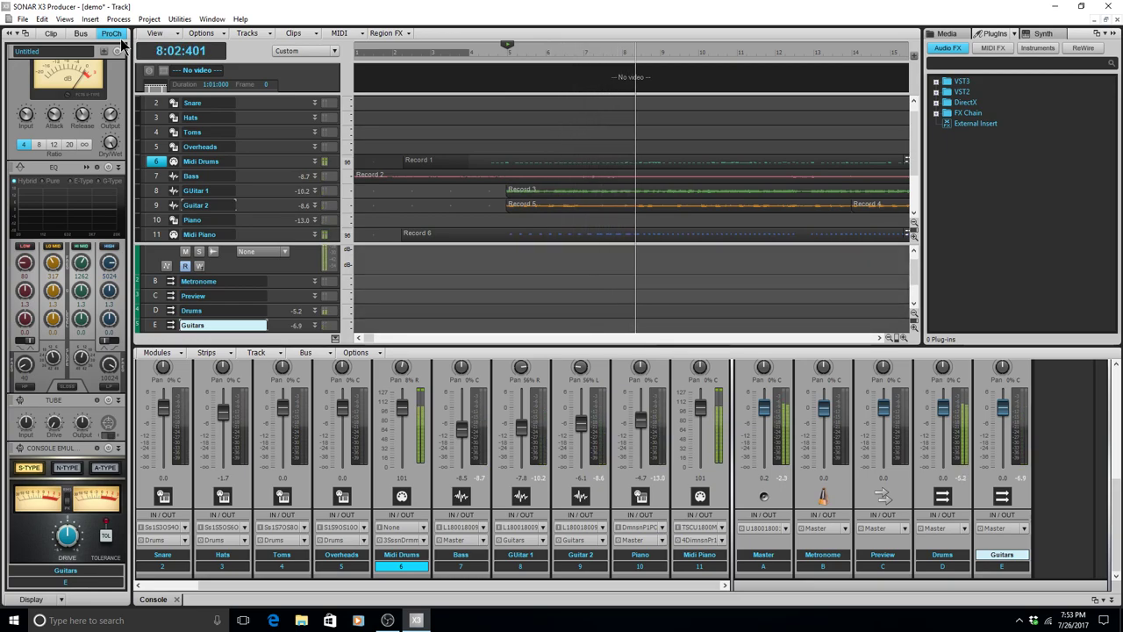
{"action": "key", "text": "space"}
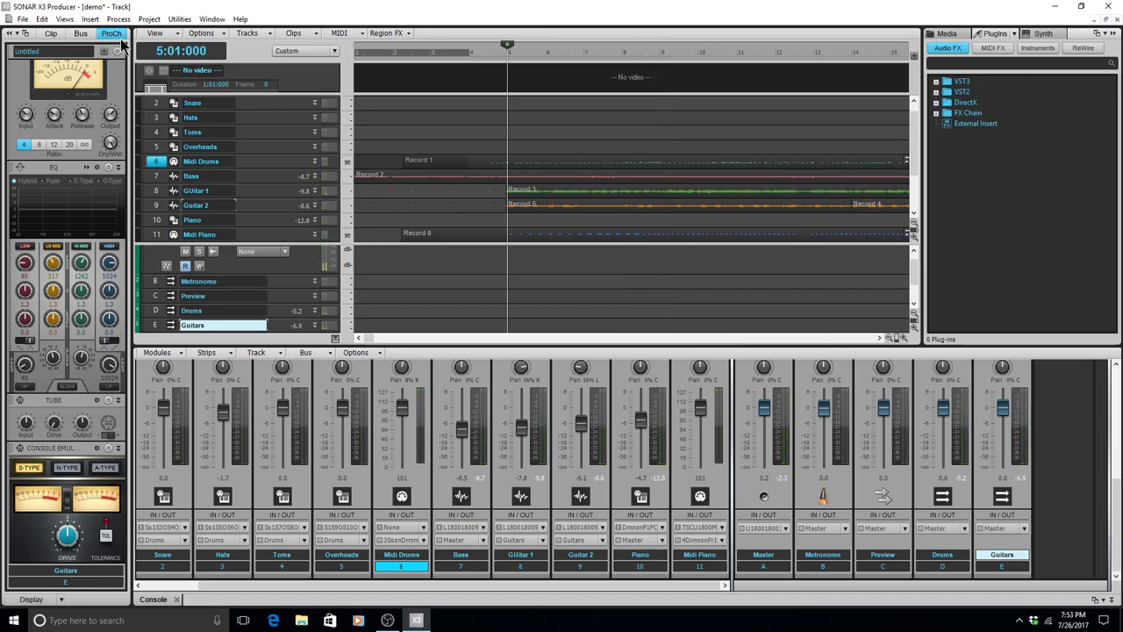
Focus the Guitar 2 track and play from measure 5 to judge its level in the mix.
{"action": "key", "text": "Up"}
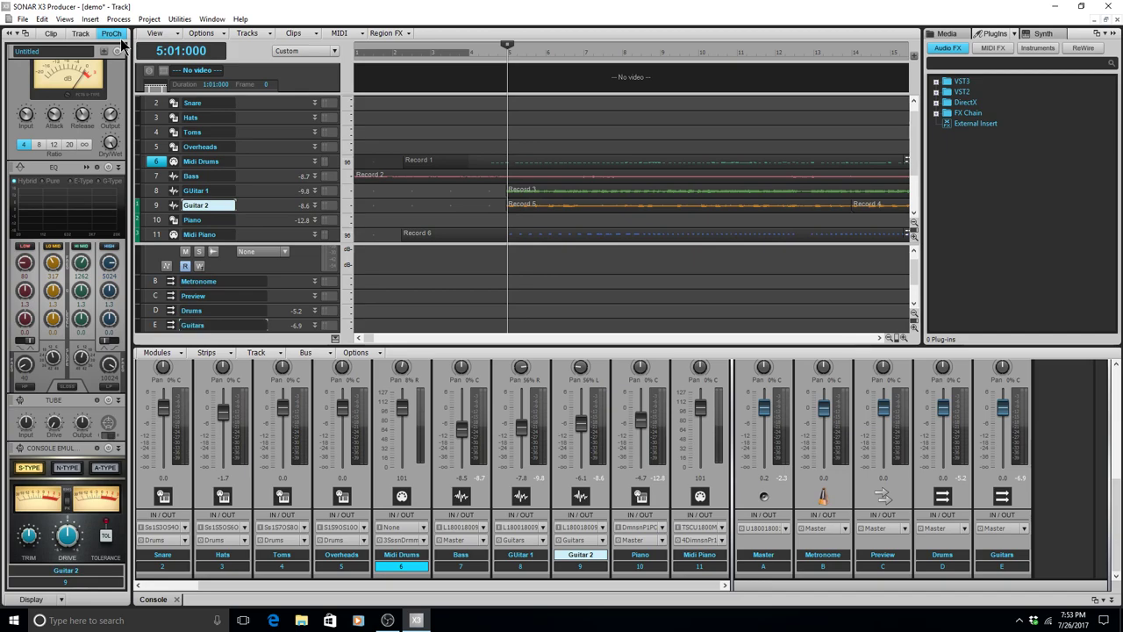
{"action": "key", "text": "Down"}
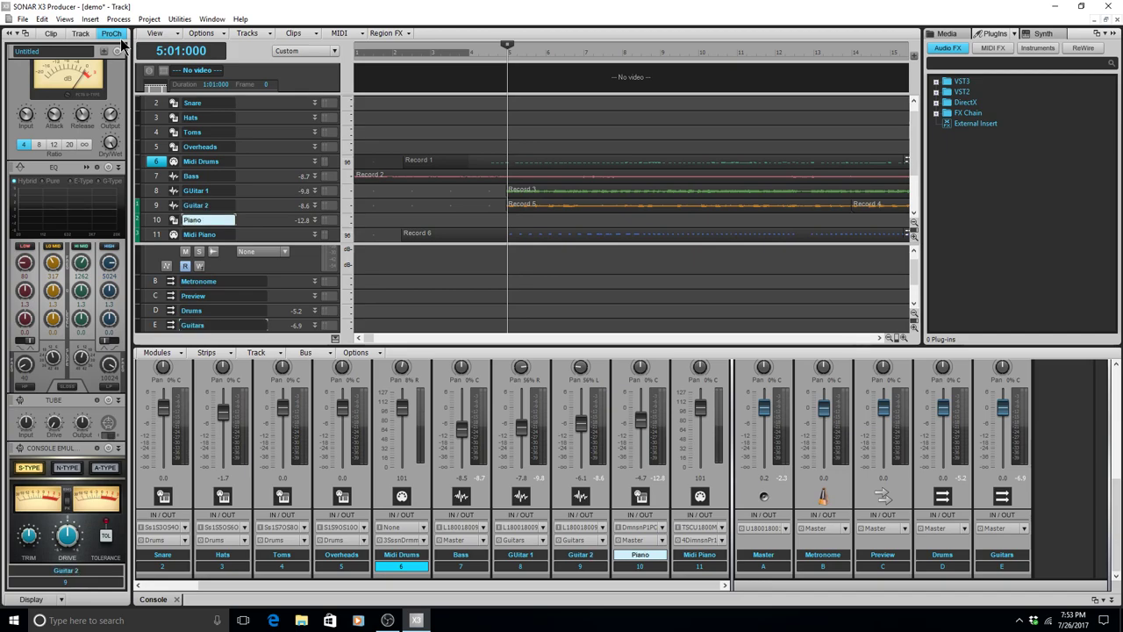
{"action": "key", "text": "Up"}
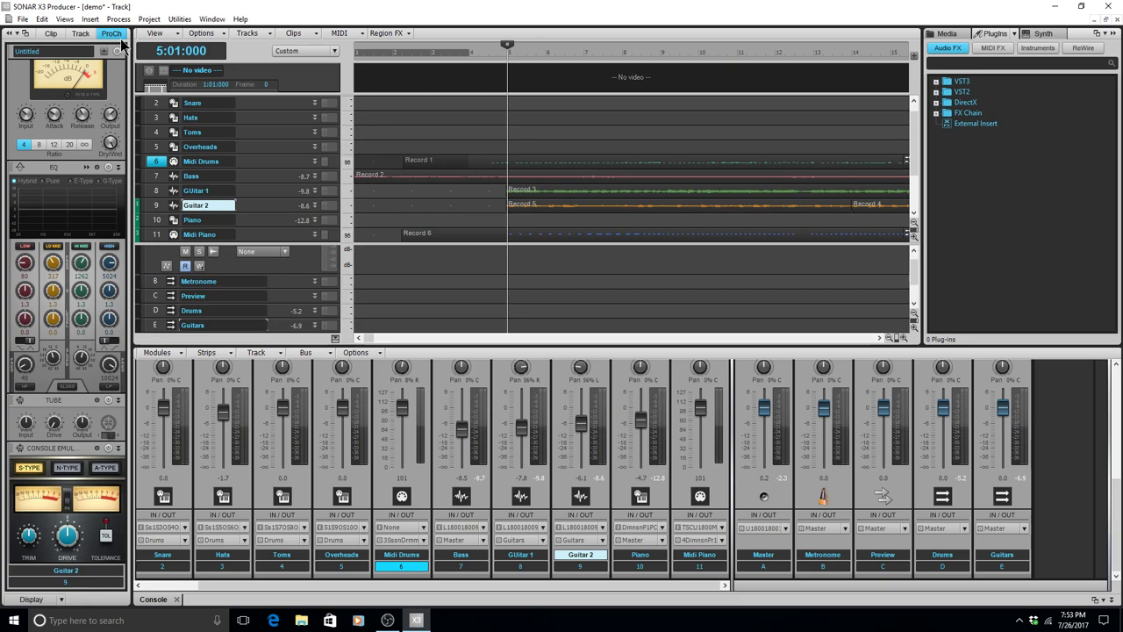
{"action": "key", "text": "space"}
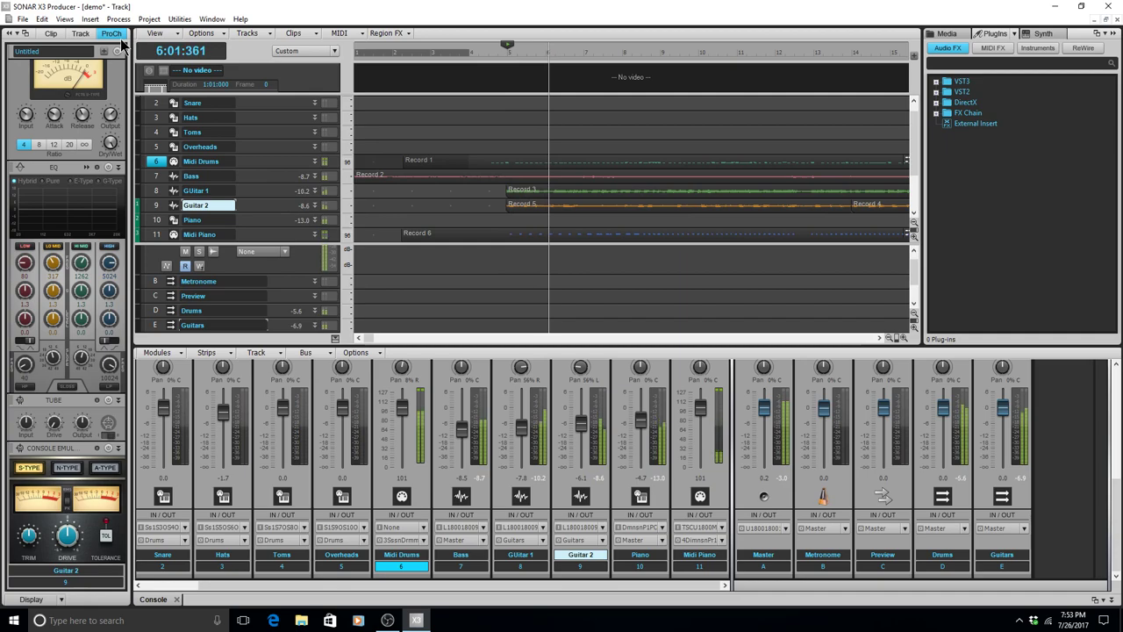
{"action": "key", "text": "space"}
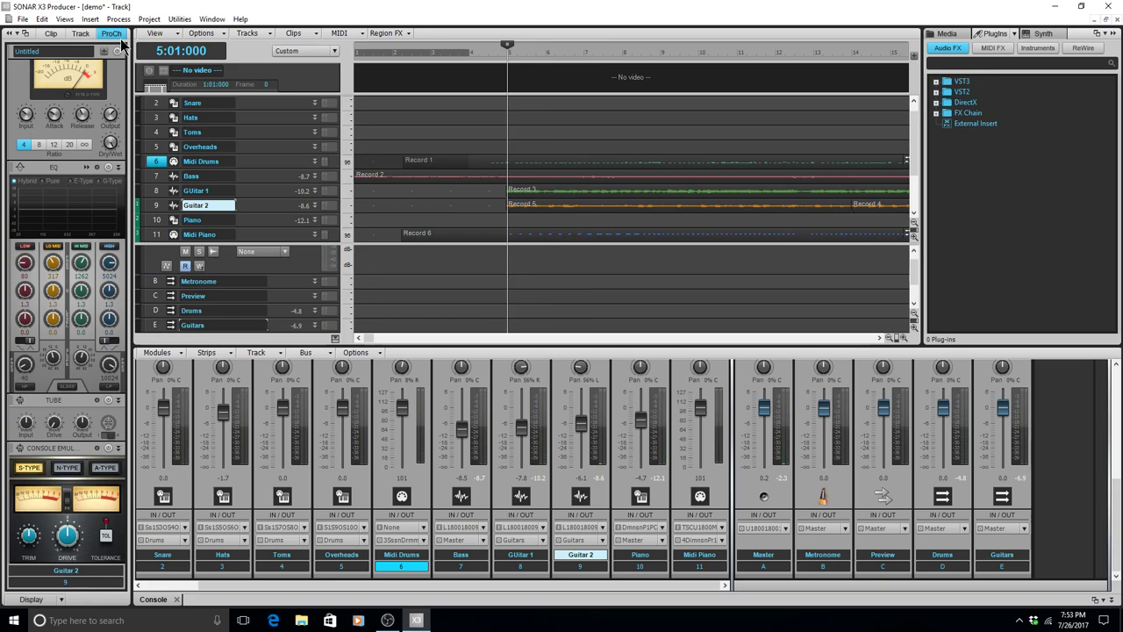
Raise the GUitar 1 track's volume to -6.1 and play the mix from measure 5.
{"action": "key", "text": "Up"}
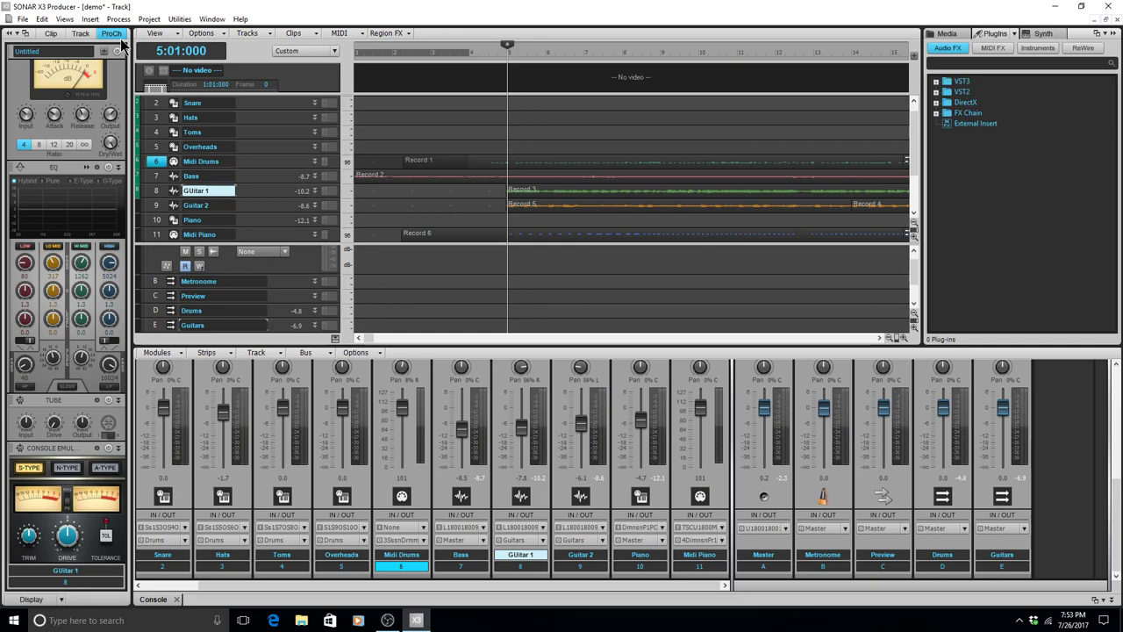
{"action": "key", "text": "Up"}
{"action": "key", "text": "Down"}
{"action": "key", "text": "space"}
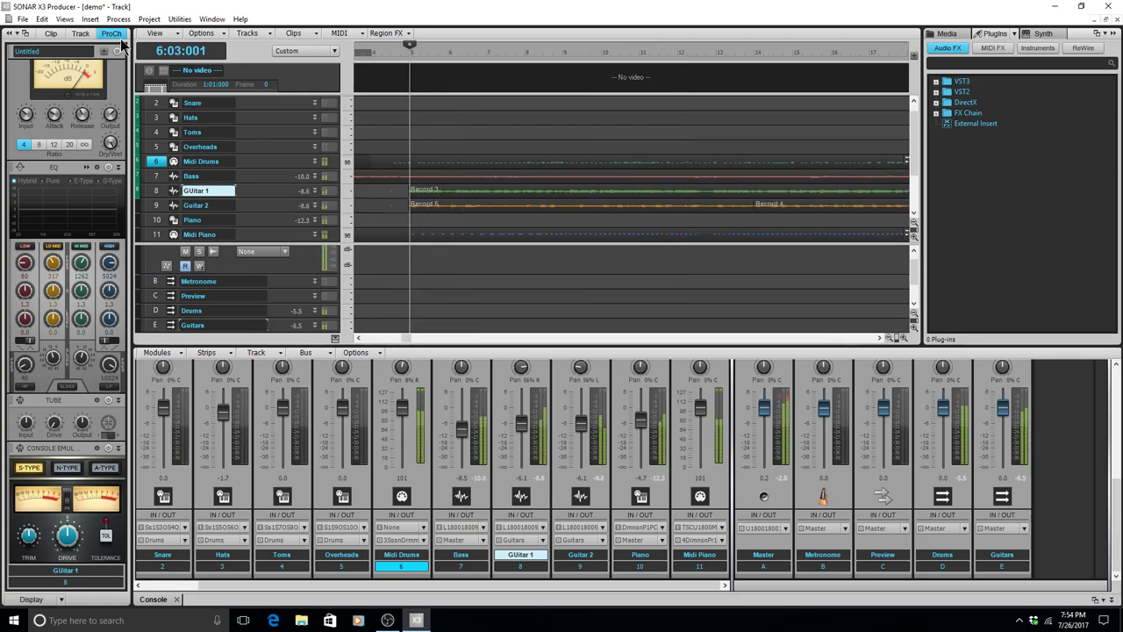
{"action": "key", "text": "space"}
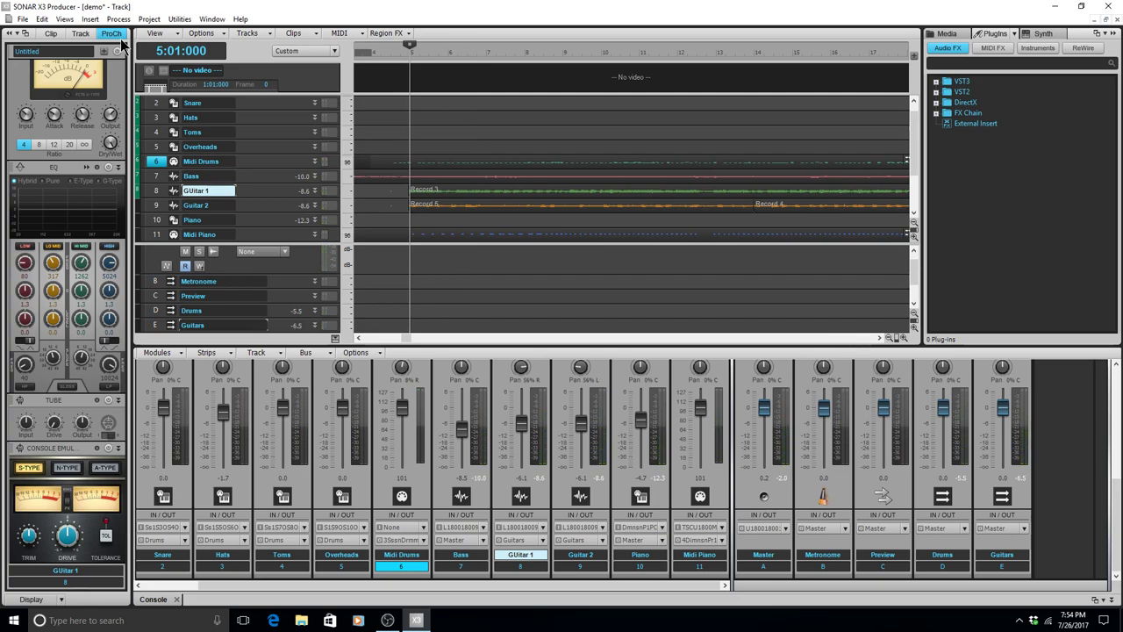
Raise the Bass track's volume to -6.1 while playing the mix from measure 5.
{"action": "key", "text": "Up"}
{"action": "key", "text": "space"}
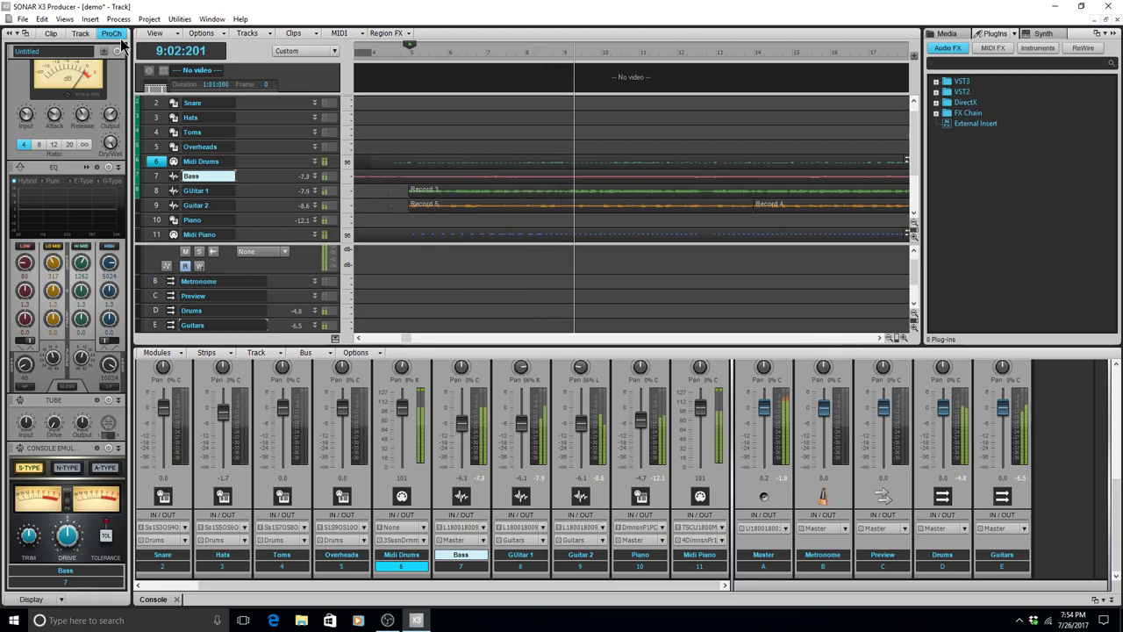
{"action": "key", "text": "space"}
Focus the Piano track and raise its volume to -3.5 while playing the mix from measure 5.
{"action": "key", "text": "Down"}
{"action": "key", "text": "Down"}
{"action": "key", "text": "Down"}
{"action": "key", "text": "Down"}
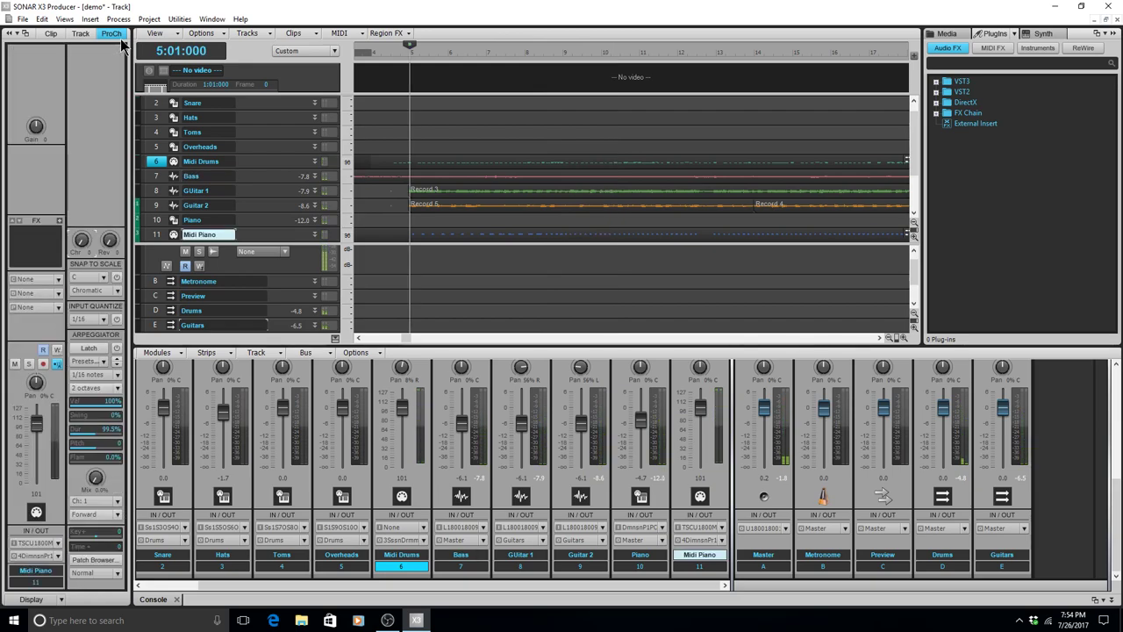
{"action": "key", "text": "Up"}
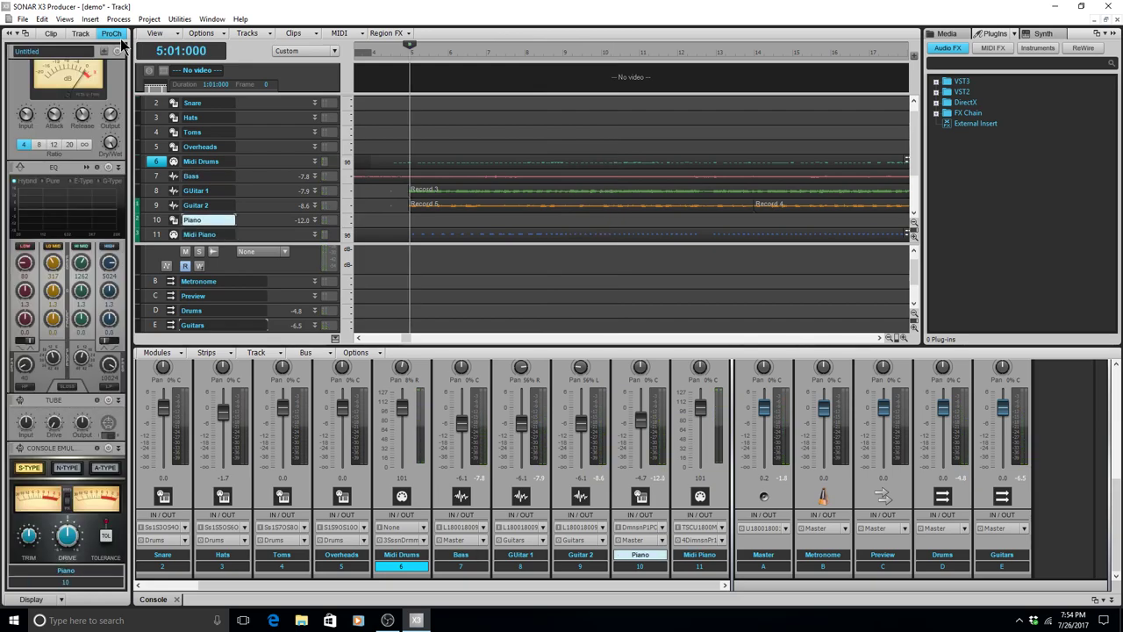
{"action": "key", "text": "Up"}
{"action": "key", "text": "Down"}
{"action": "key", "text": "space"}
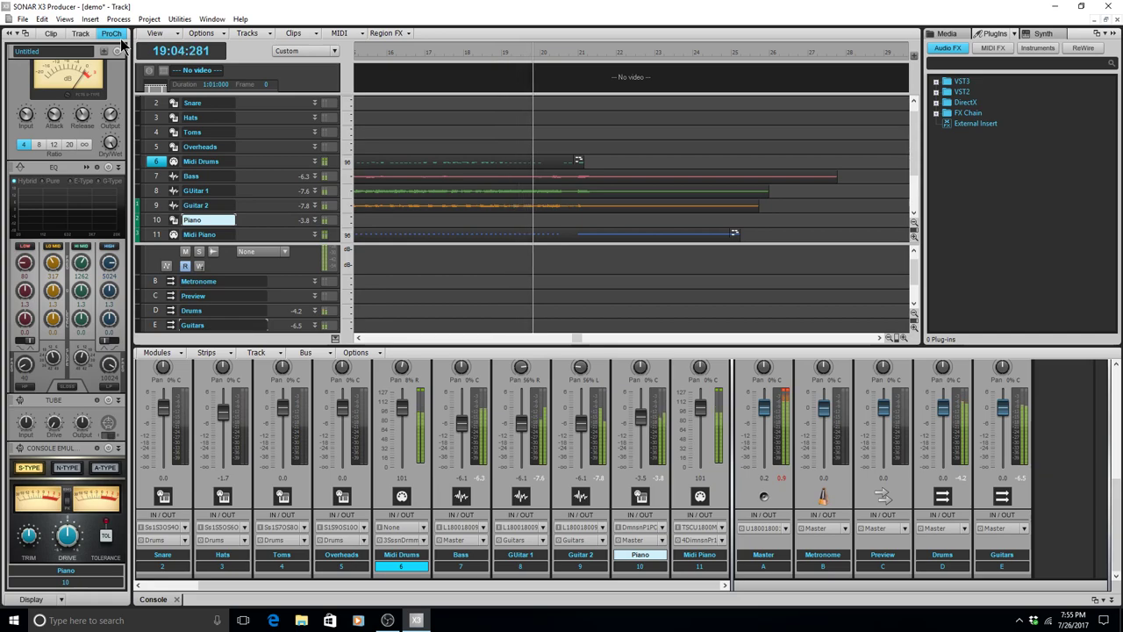
{"action": "key", "text": "space"}
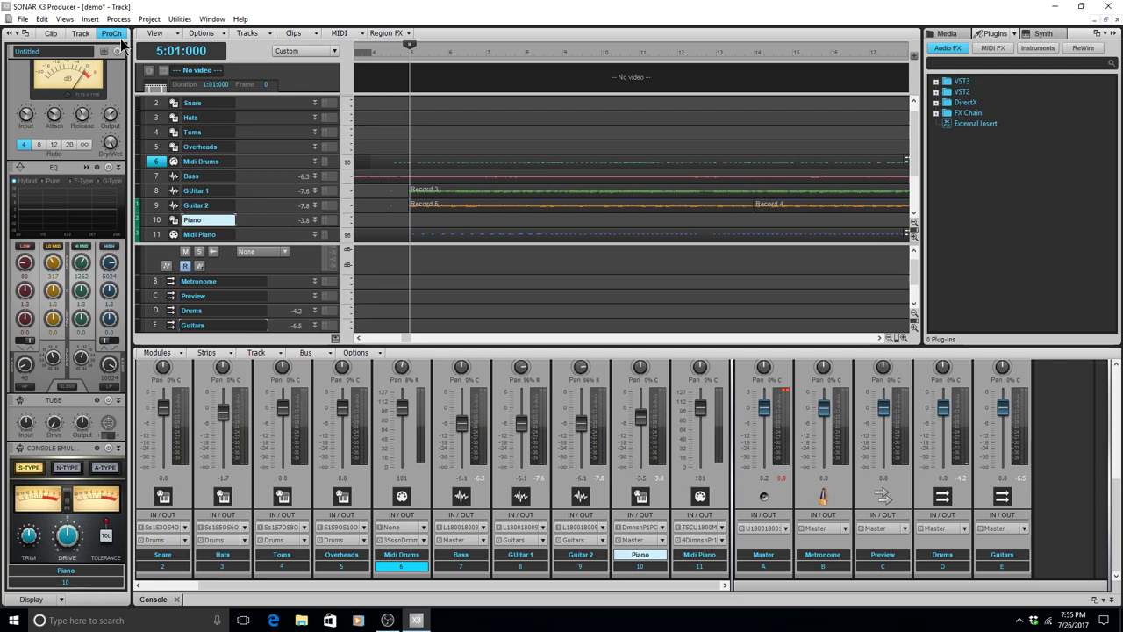
Play the mix from measure 5 with the Kick track focused and again with the Drums bus focused to judge the balance.
{"action": "key", "text": "ctrl+Home"}
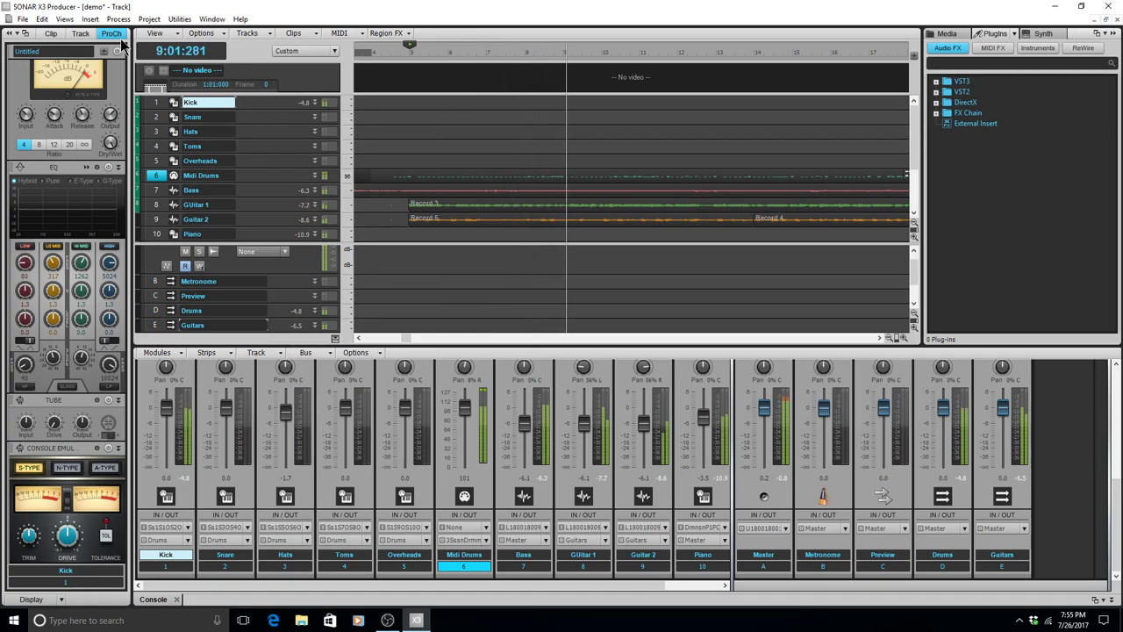
{"action": "key", "text": "space"}
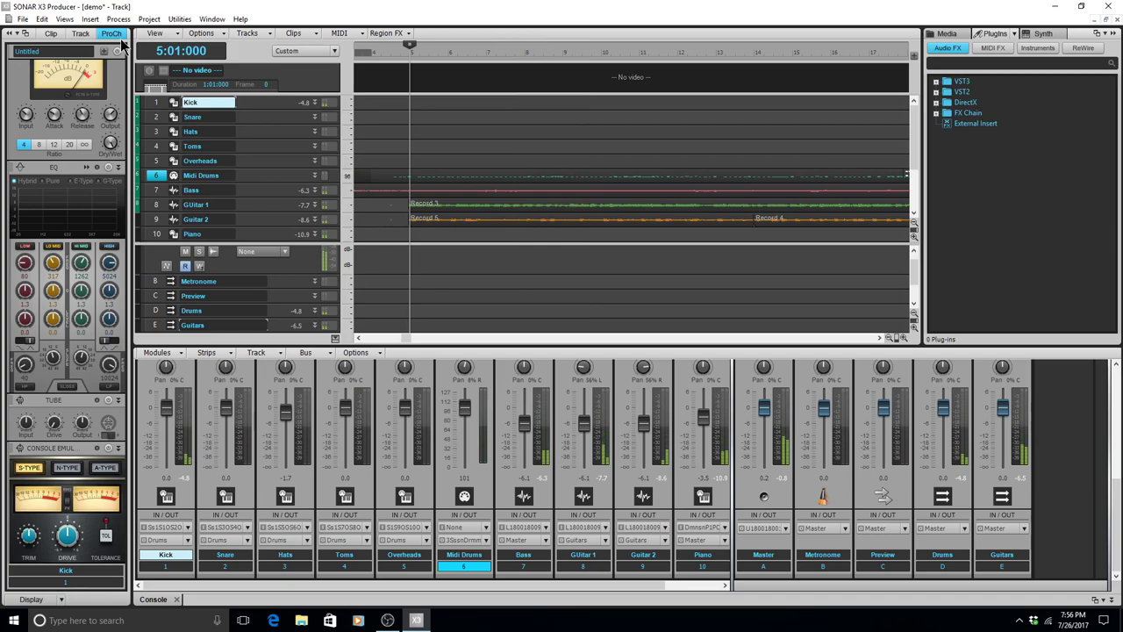
{"action": "key", "text": "Down"}
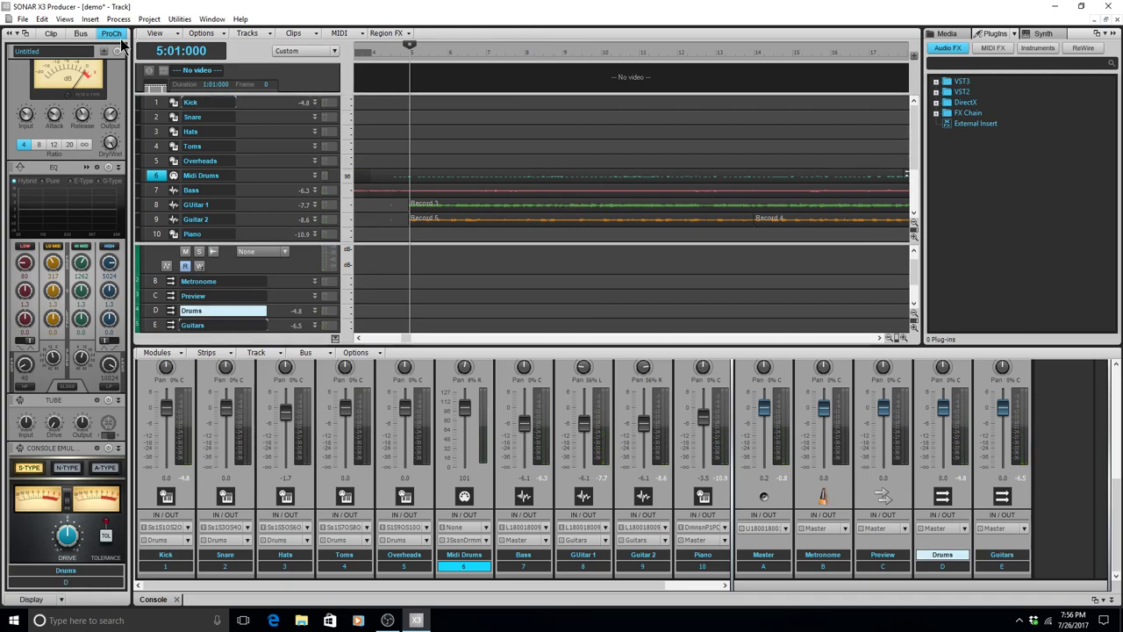
{"action": "key", "text": "Up"}
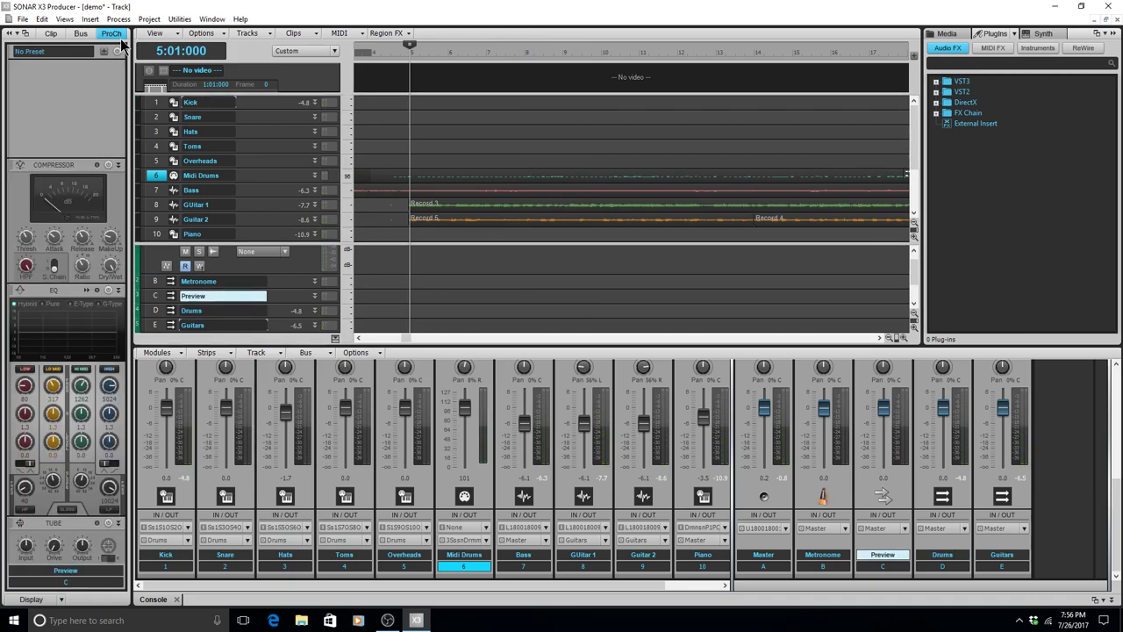
{"action": "key", "text": "Down"}
{"action": "key", "text": "space"}
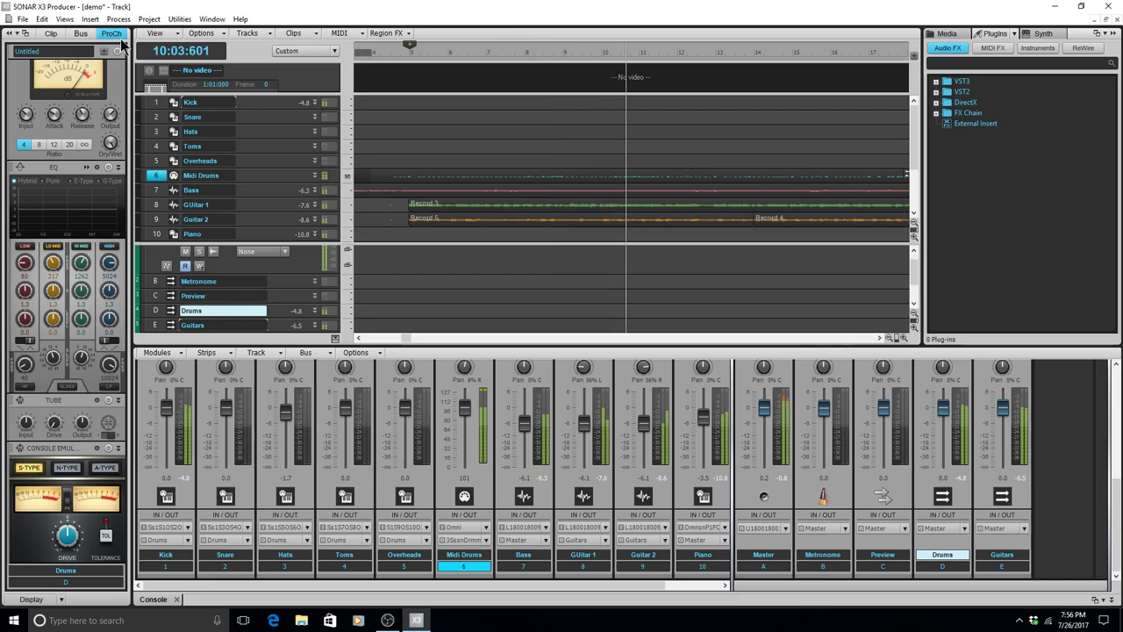
{"action": "key", "text": "space"}
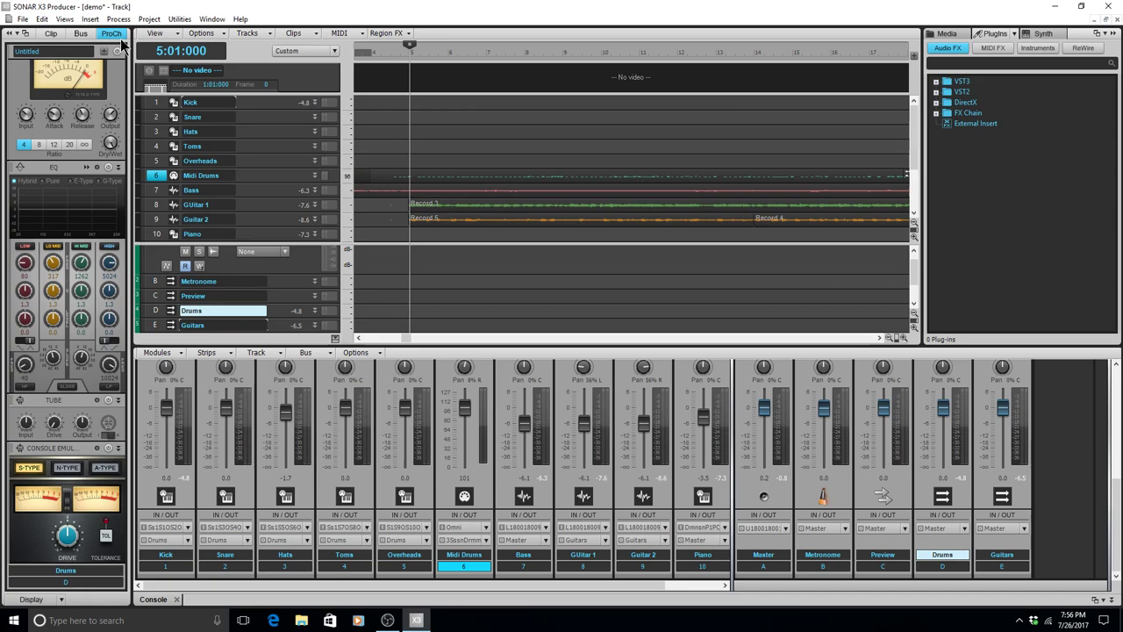
{"action": "key", "text": "Up"}
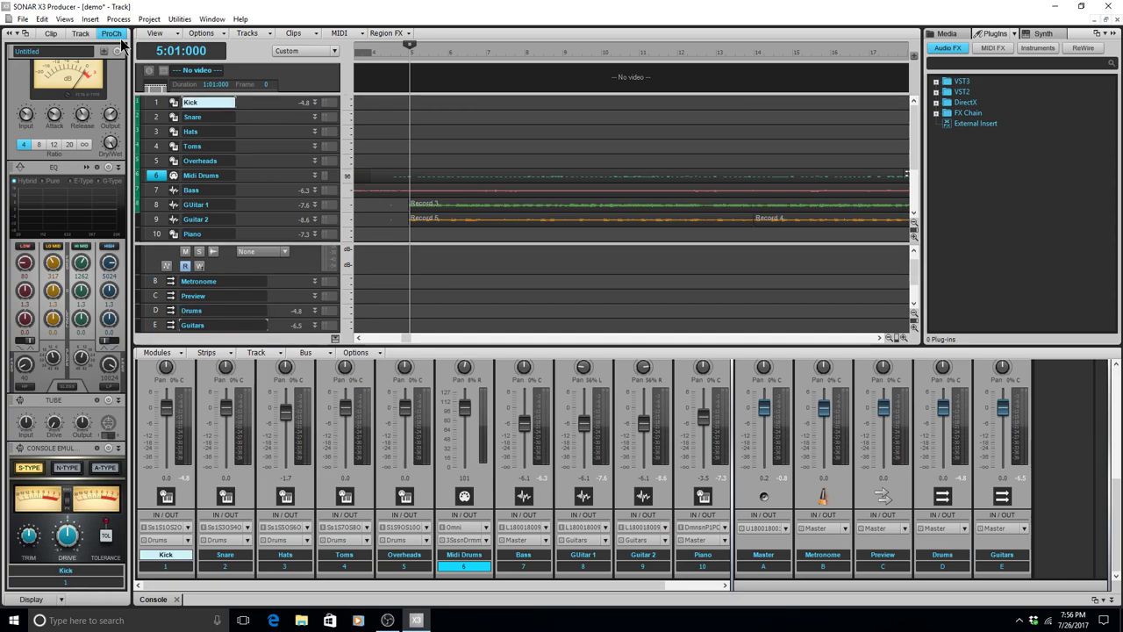
{"action": "key", "text": "Down"}
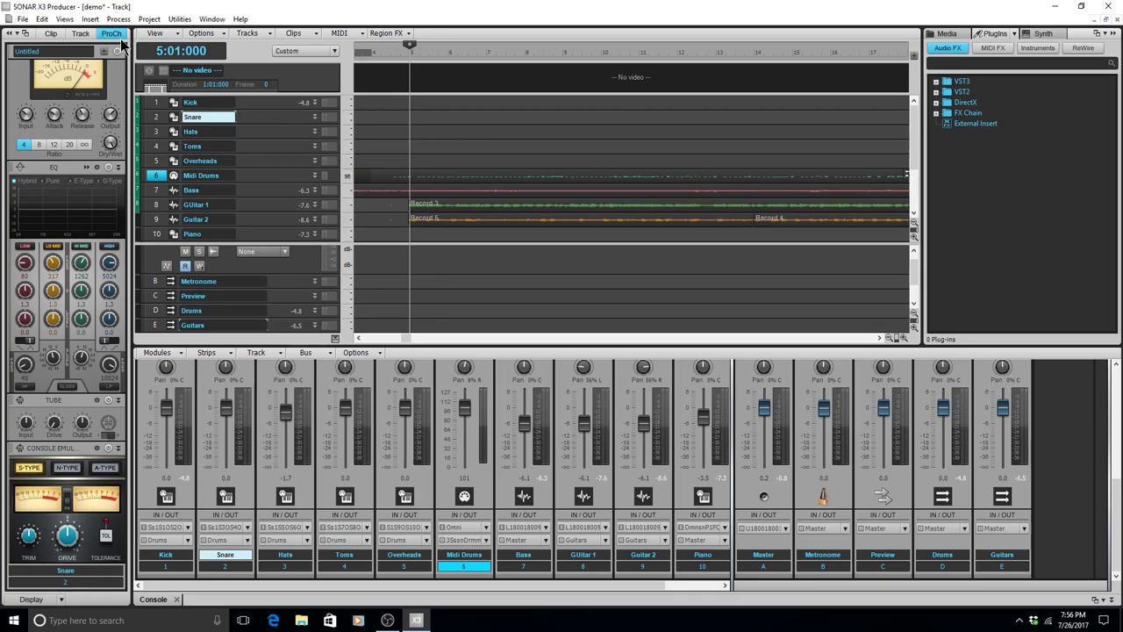
{"action": "key", "text": "ctrl+alt+s"}
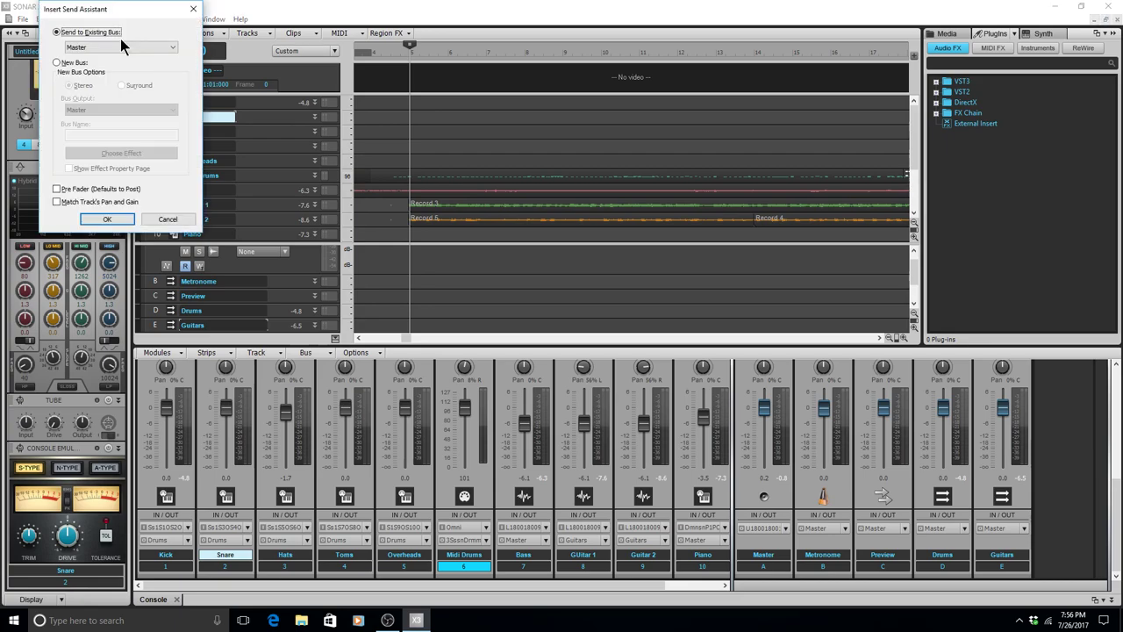
{"action": "key", "text": "Escape"}
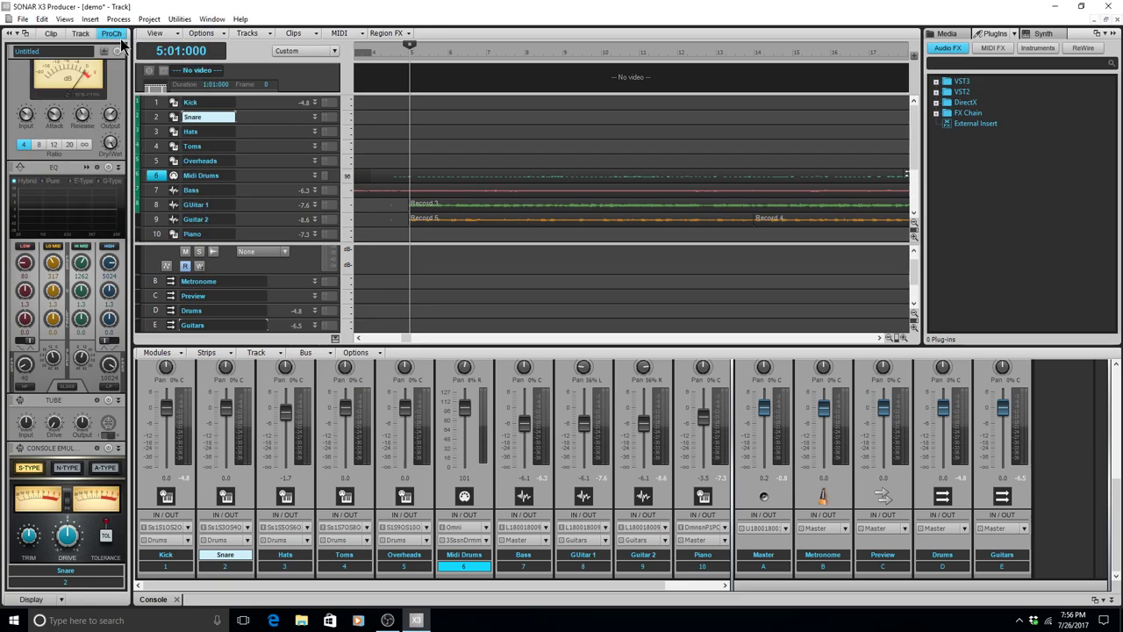
{"action": "key", "text": "Up"}
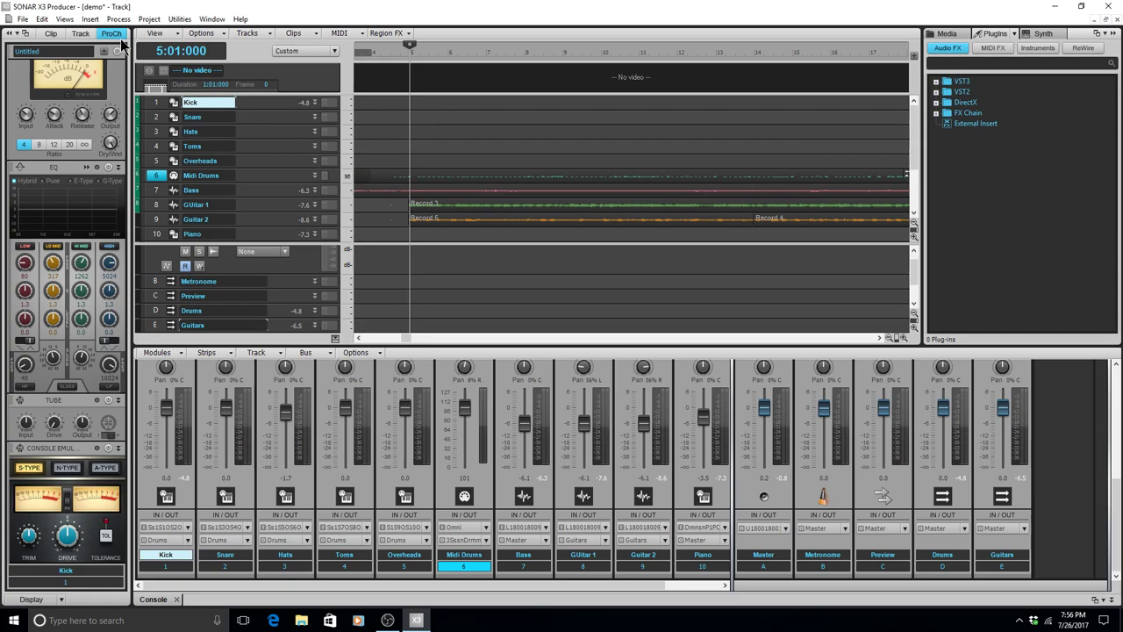
Insert a new bus, name it Snare verb and add the Sonitus:fx Reverb effect to it.
{"action": "key", "text": "ctrl+alt+b"}
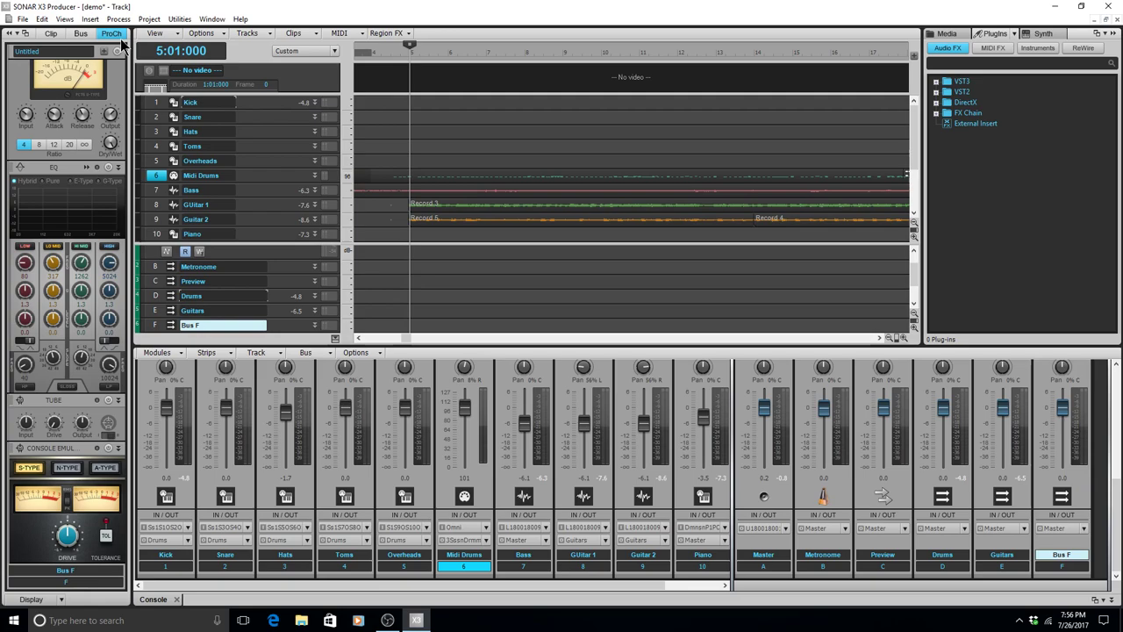
{"action": "key", "text": "Tab"}
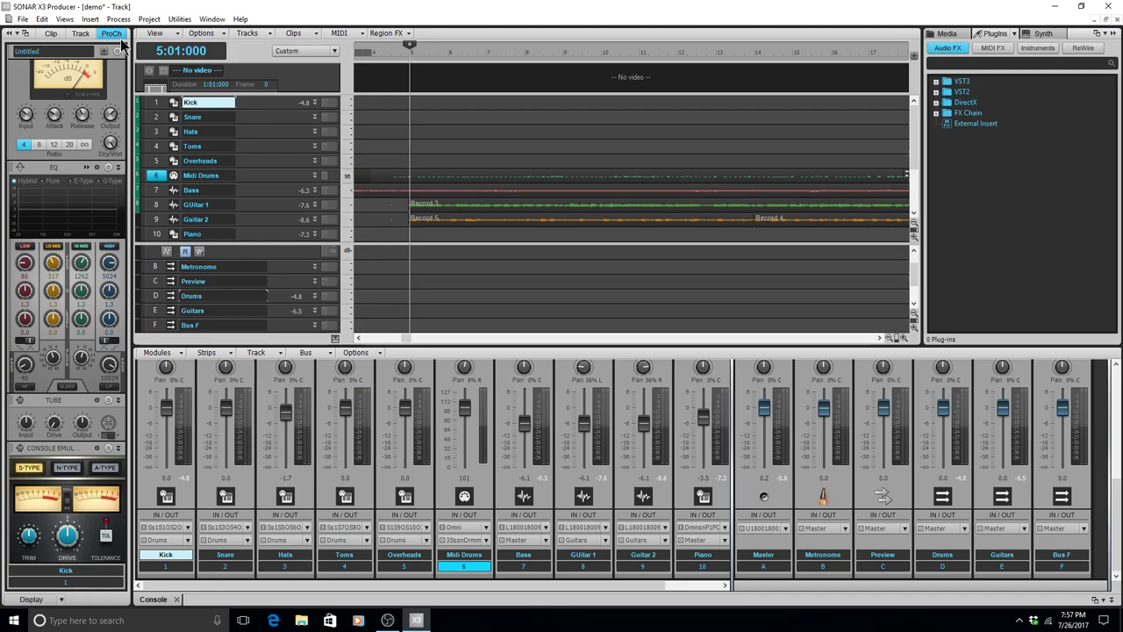
{"action": "key", "text": "Up"}
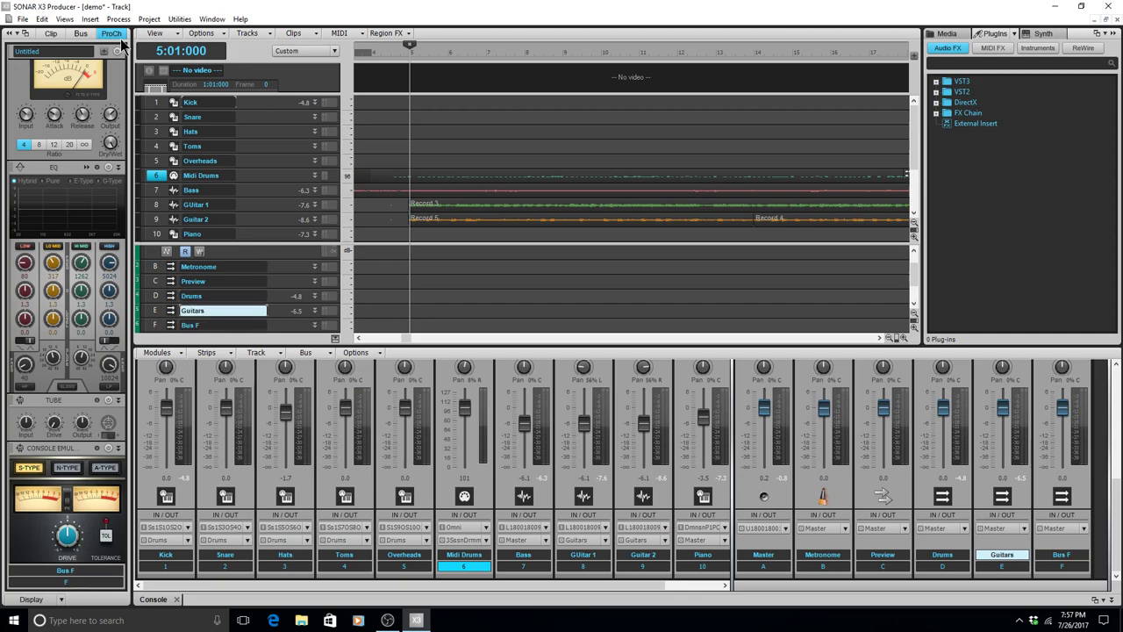
{"action": "key", "text": "F2"}
{"action": "type", "text": "Snare verb"}
{"action": "key", "text": "Return"}
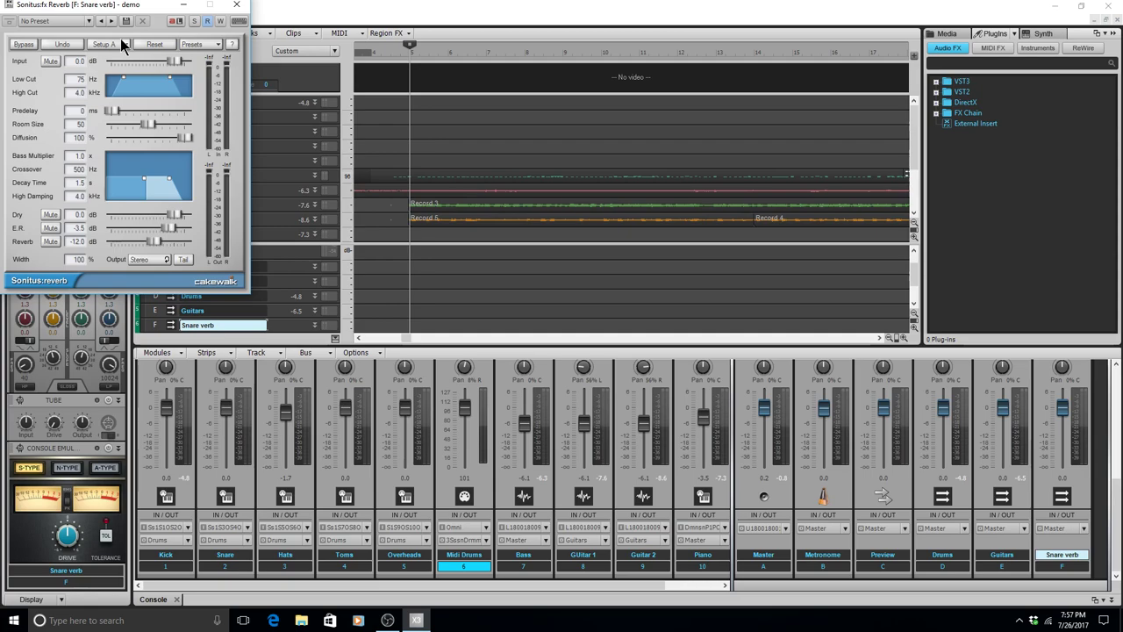
Route the Snare verb bus's output to the Drums bus, and play the drums from measure 5 with the Master bus focused.
{"action": "key", "text": "space"}
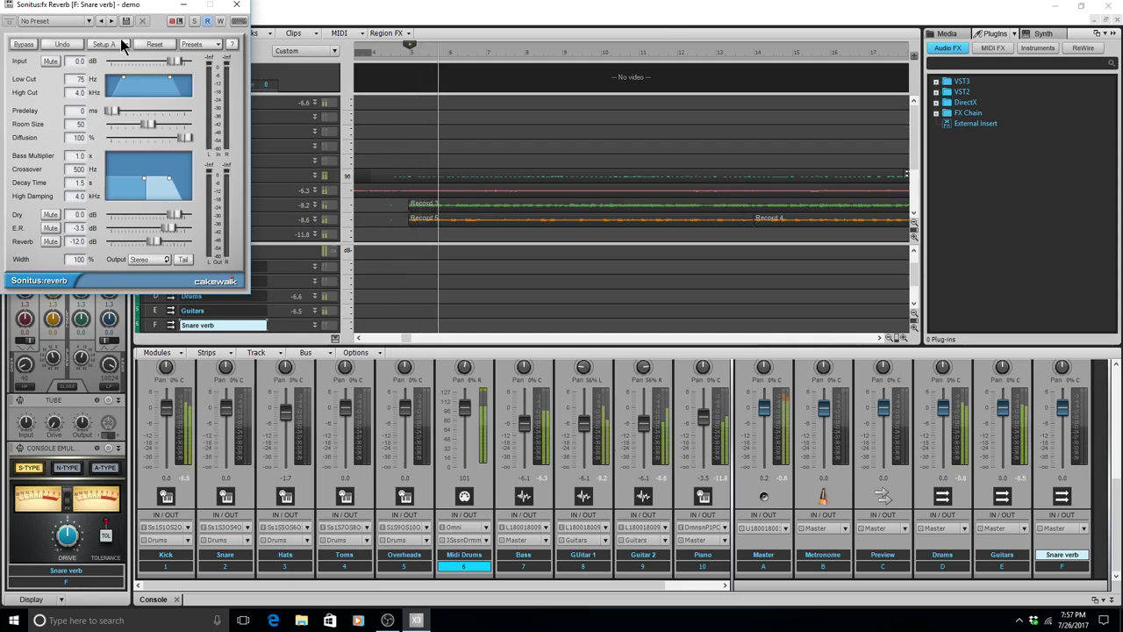
{"action": "key", "text": "Up"}
{"action": "key", "text": "Up"}
{"action": "key", "text": "Up"}
{"action": "key", "text": "Up"}
{"action": "key", "text": "Up"}
{"action": "key", "text": "space"}
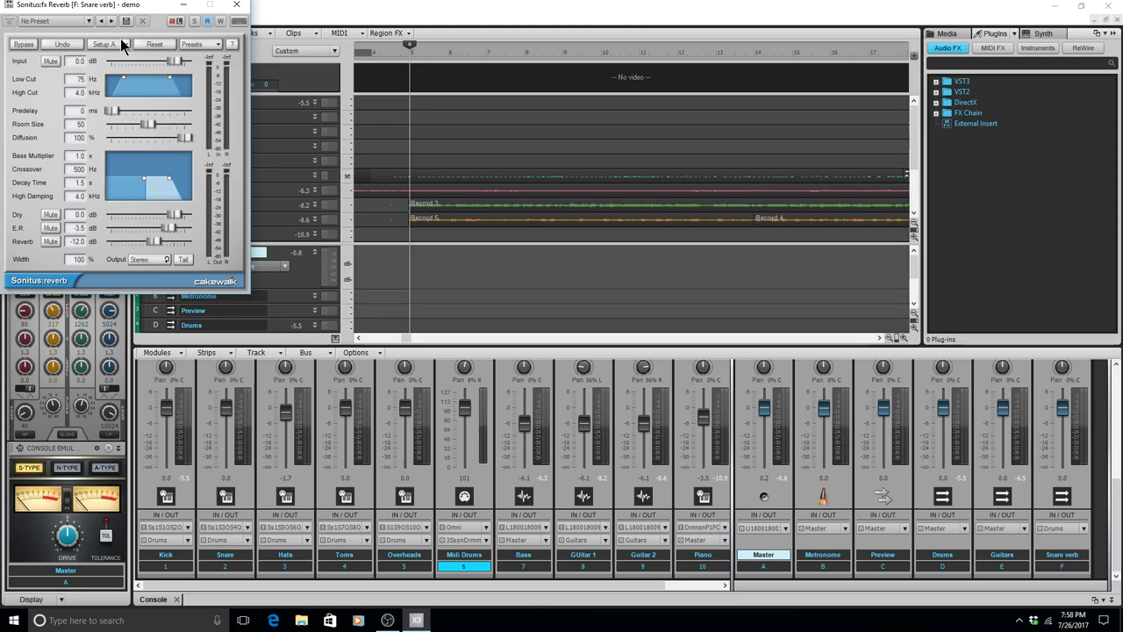
{"action": "key", "text": "space"}
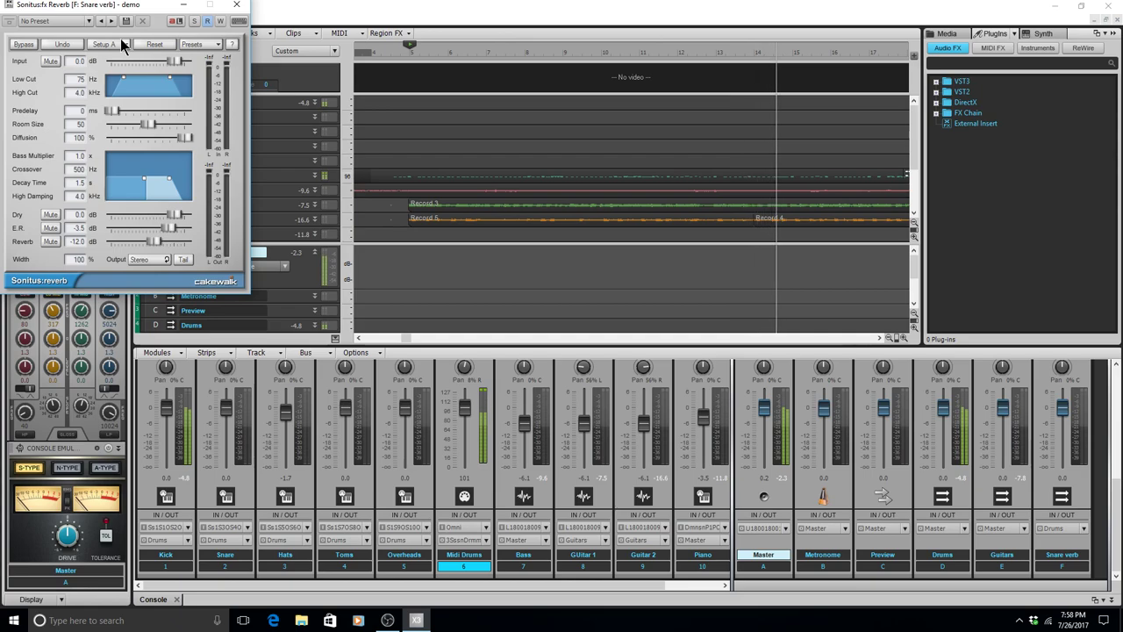
{"action": "key", "text": "space"}
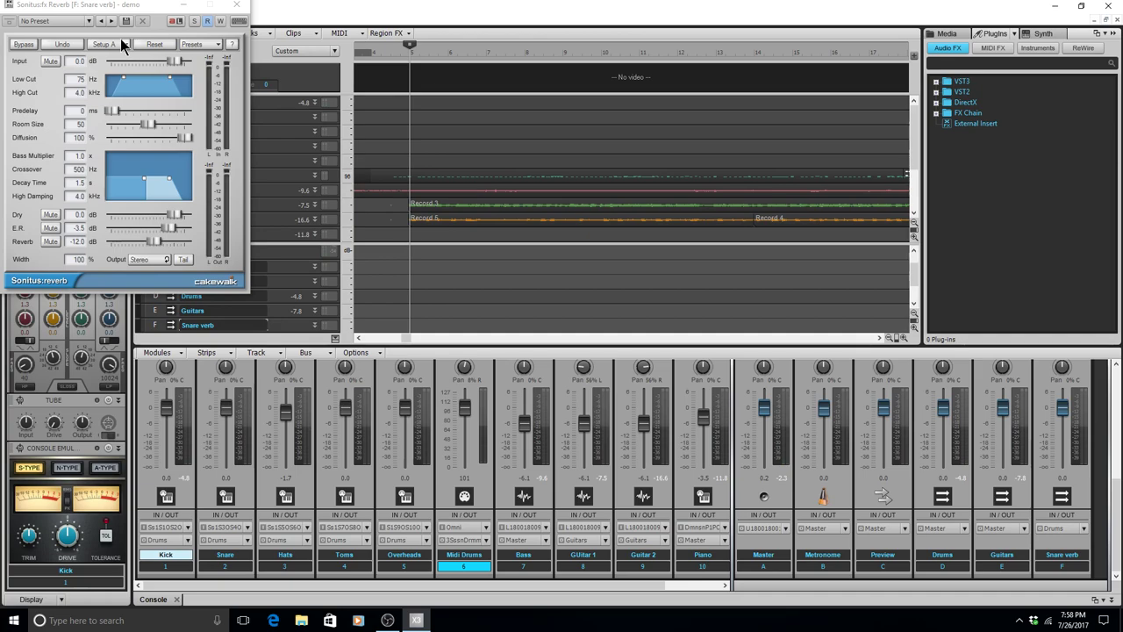
Focus the Snare track and play only the drums from measure 5 to hear the snare.
{"action": "key", "text": "Down"}
{"action": "key", "text": "Up"}
{"action": "key", "text": "Down"}
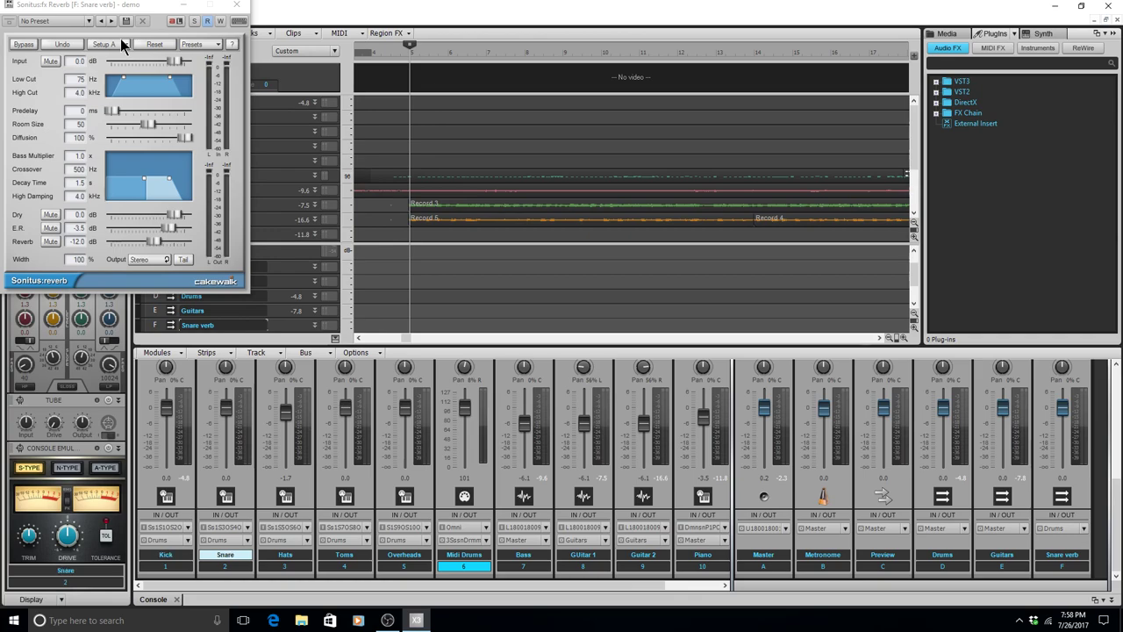
{"action": "key", "text": "Up"}
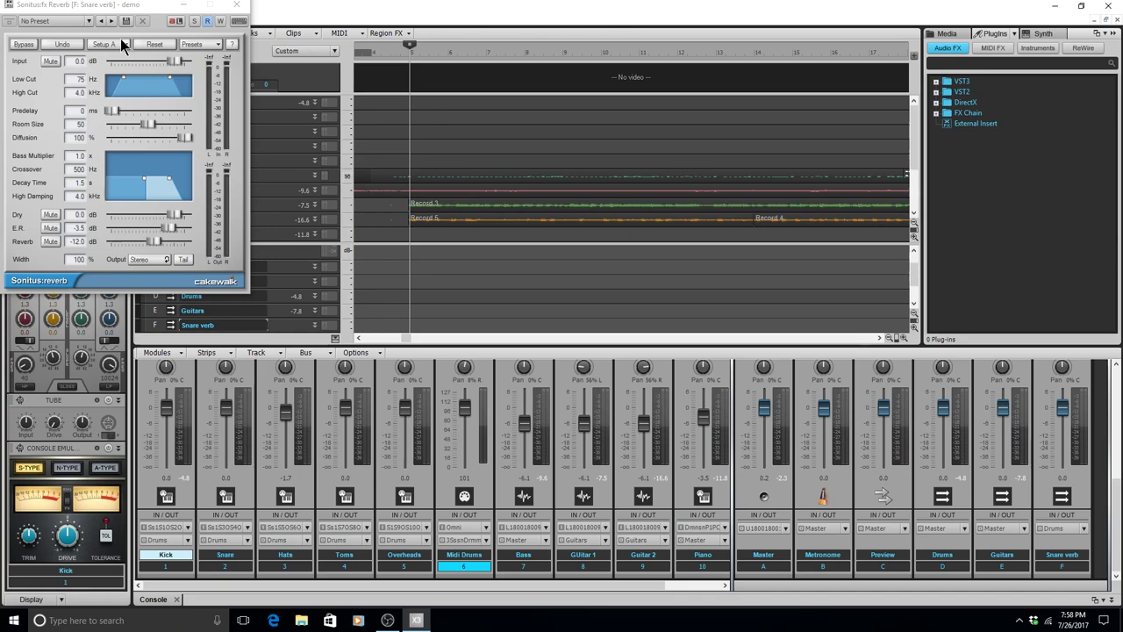
{"action": "key", "text": "Down"}
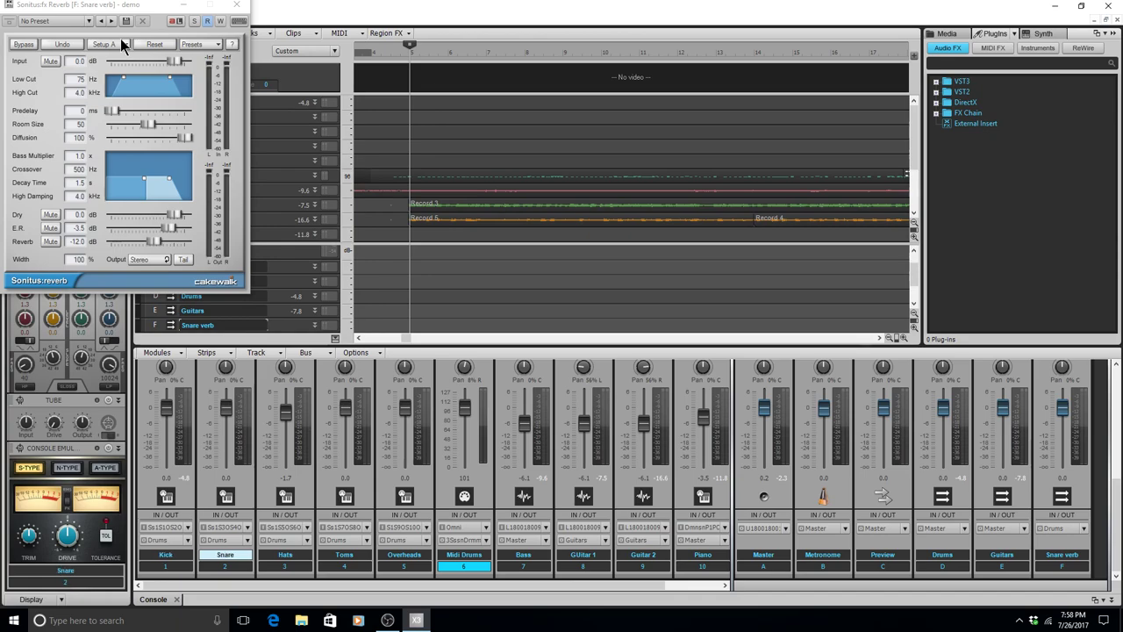
{"action": "key", "text": "Up"}
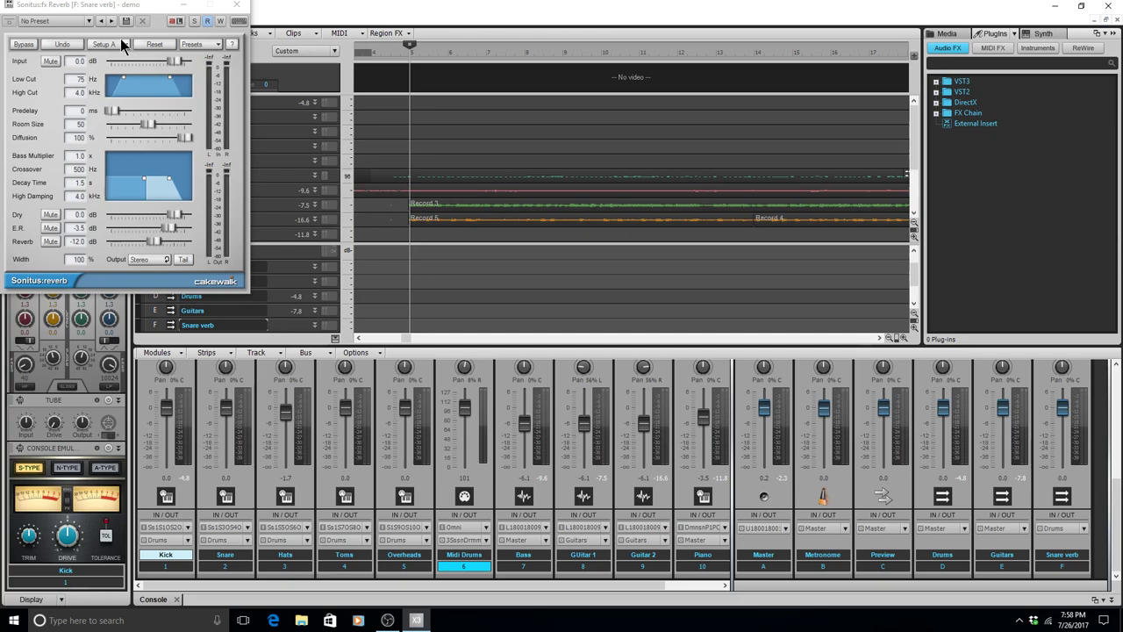
{"action": "key", "text": "Down"}
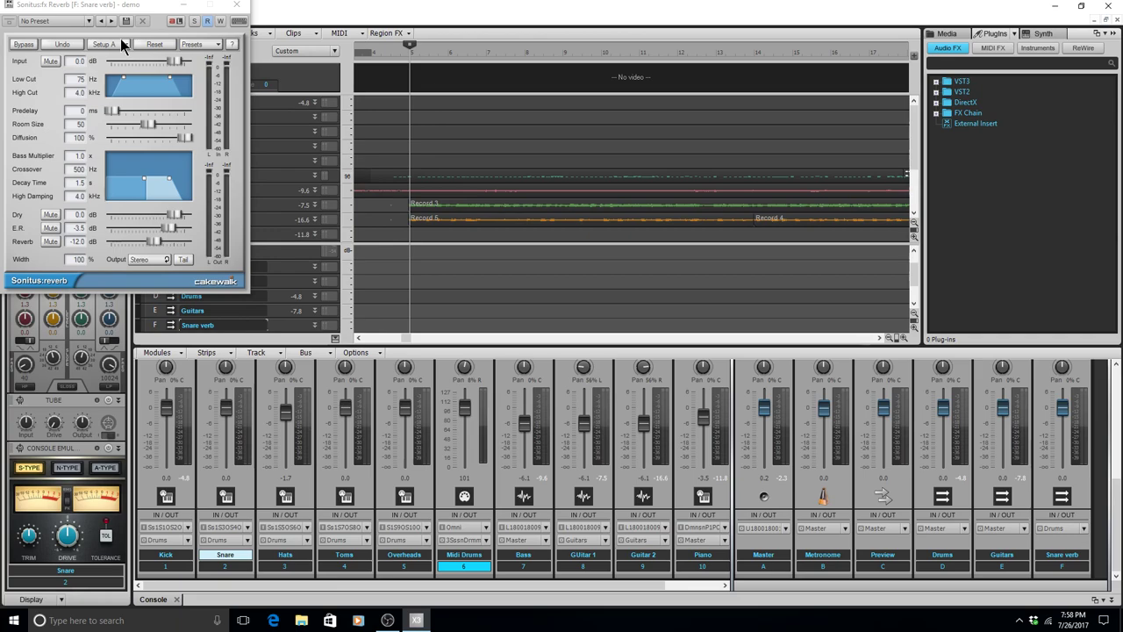
{"action": "key", "text": "space"}
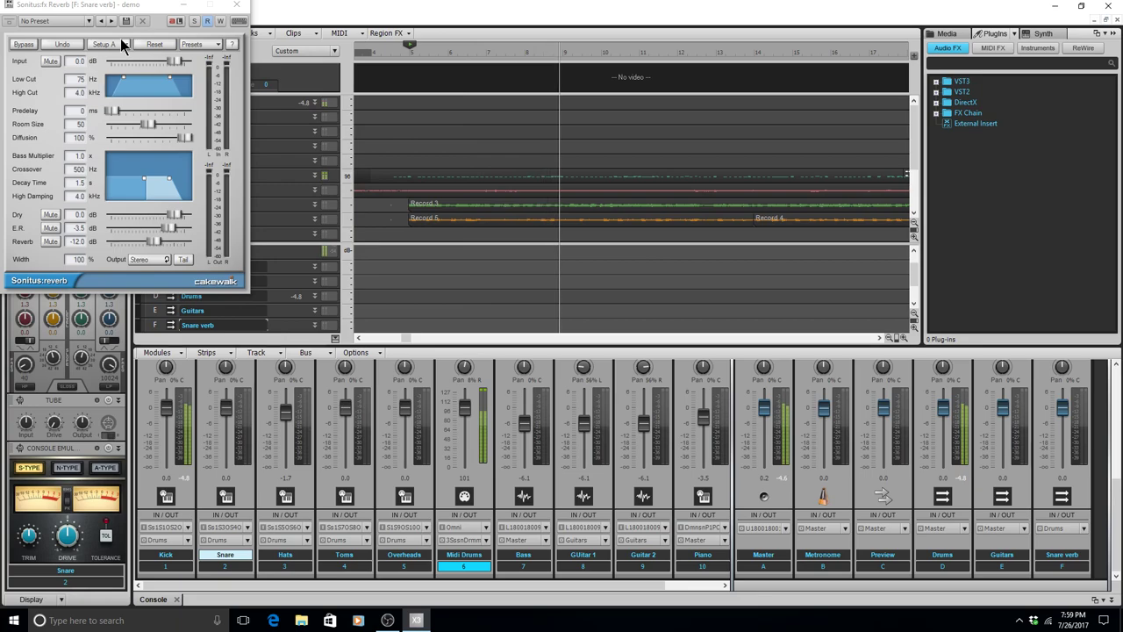
Go through the drum tracks from Kick to Toms during playback and return the focus to the Snare track.
{"action": "key", "text": "Up"}
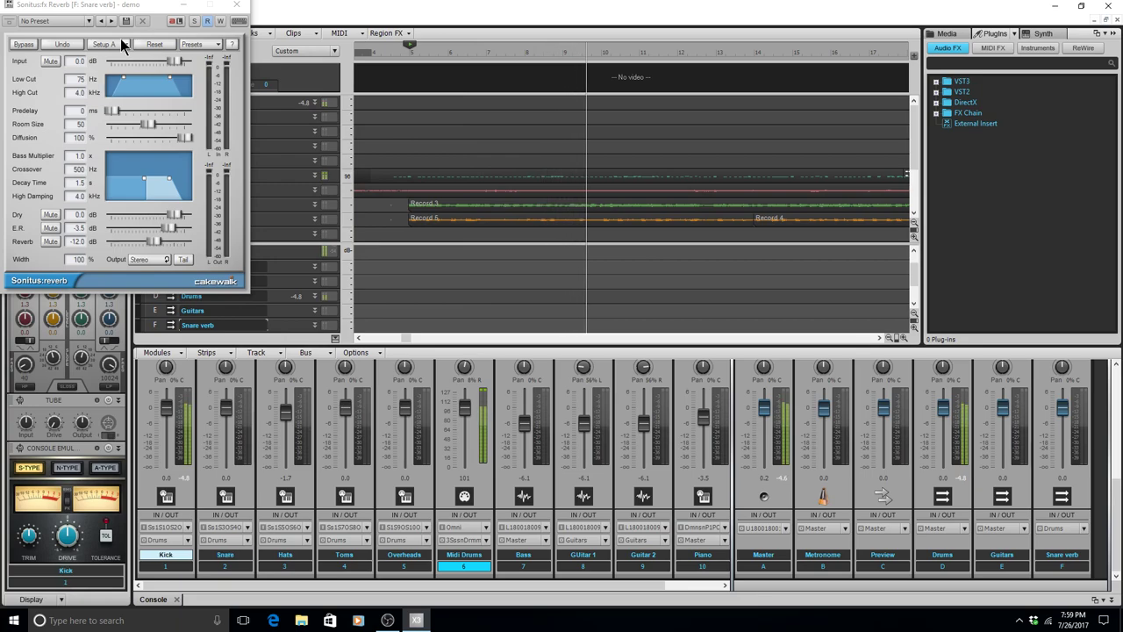
{"action": "key", "text": "Down"}
{"action": "key", "text": "Down"}
{"action": "key", "text": "Down"}
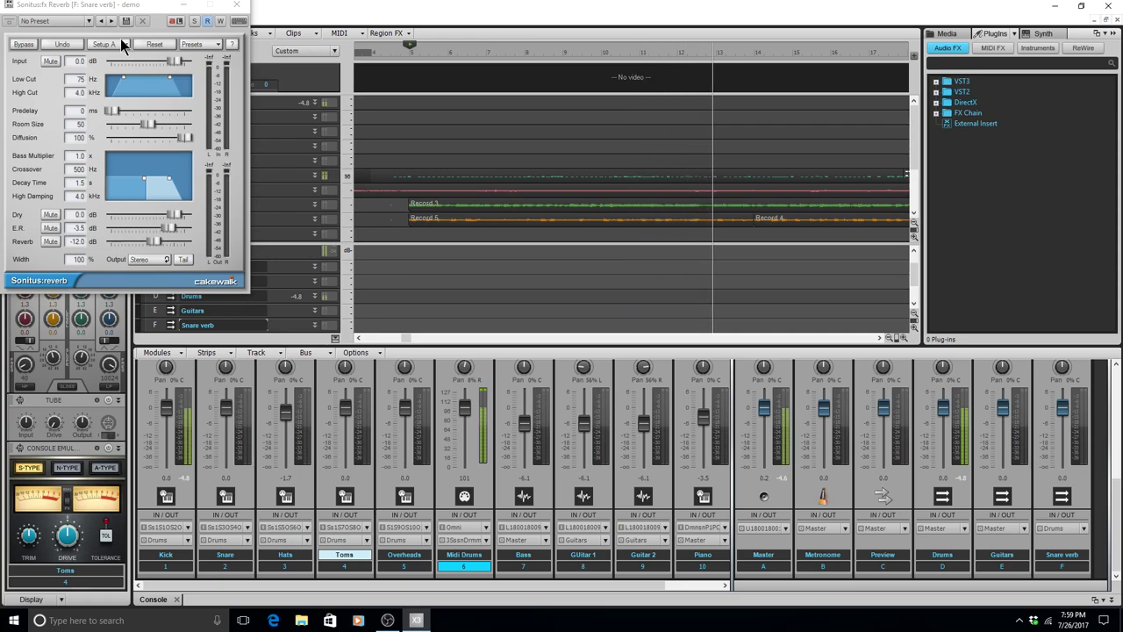
{"action": "key", "text": "Up"}
{"action": "key", "text": "Up"}
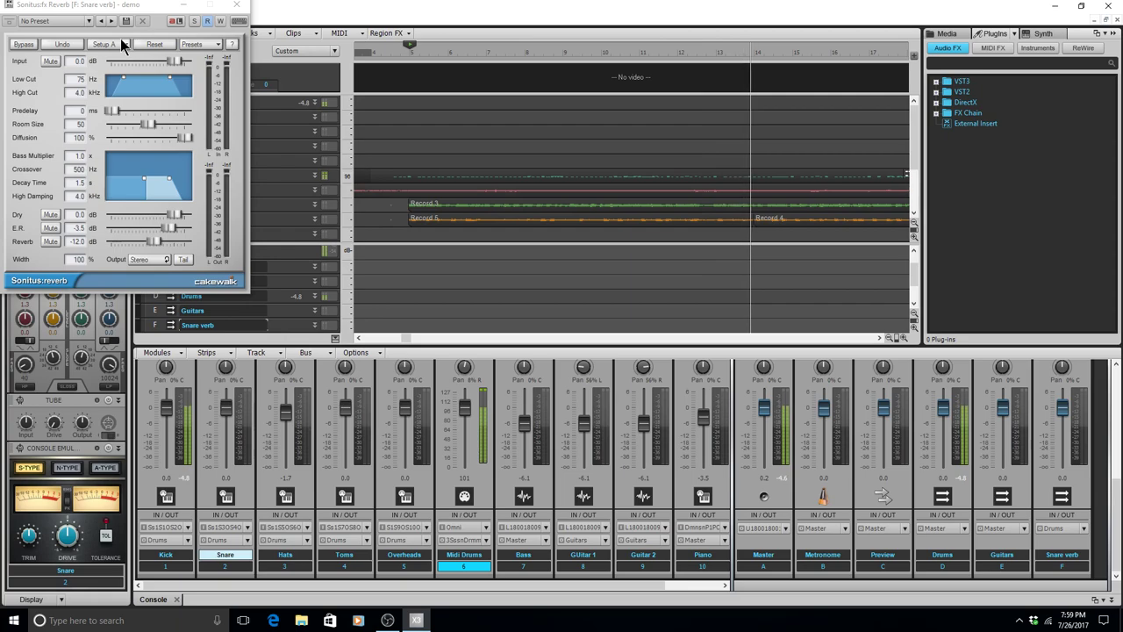
Load the Aux: Acoustic Guitar preset in the Snare verb bus's reverb and audition it with the drums from measure 5.
{"action": "key", "text": "space"}
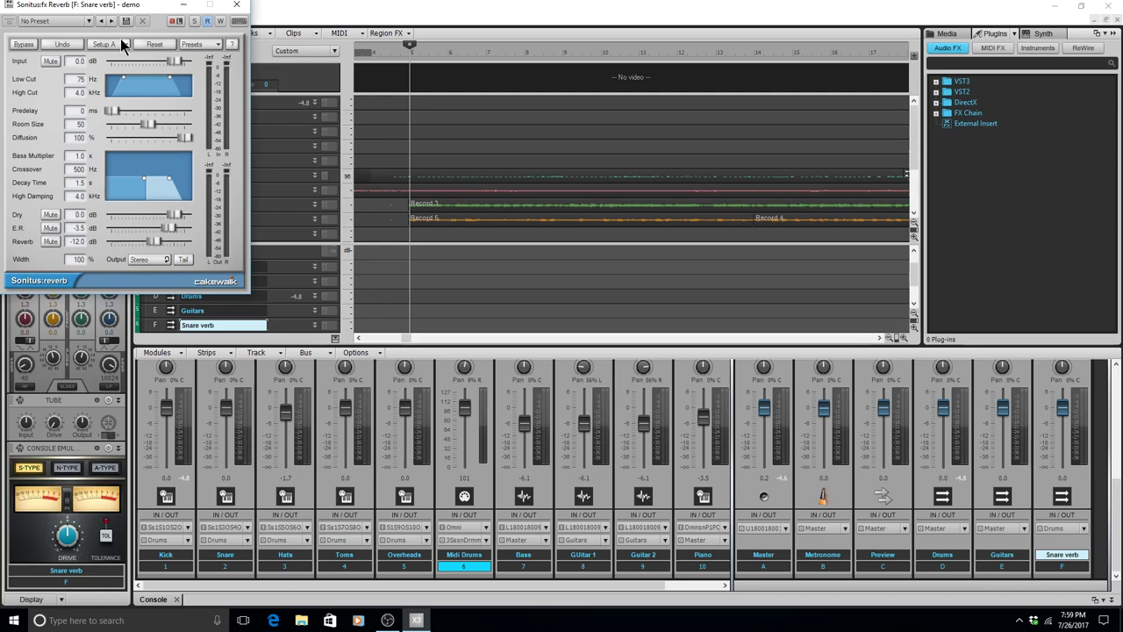
{"action": "key", "text": "space"}
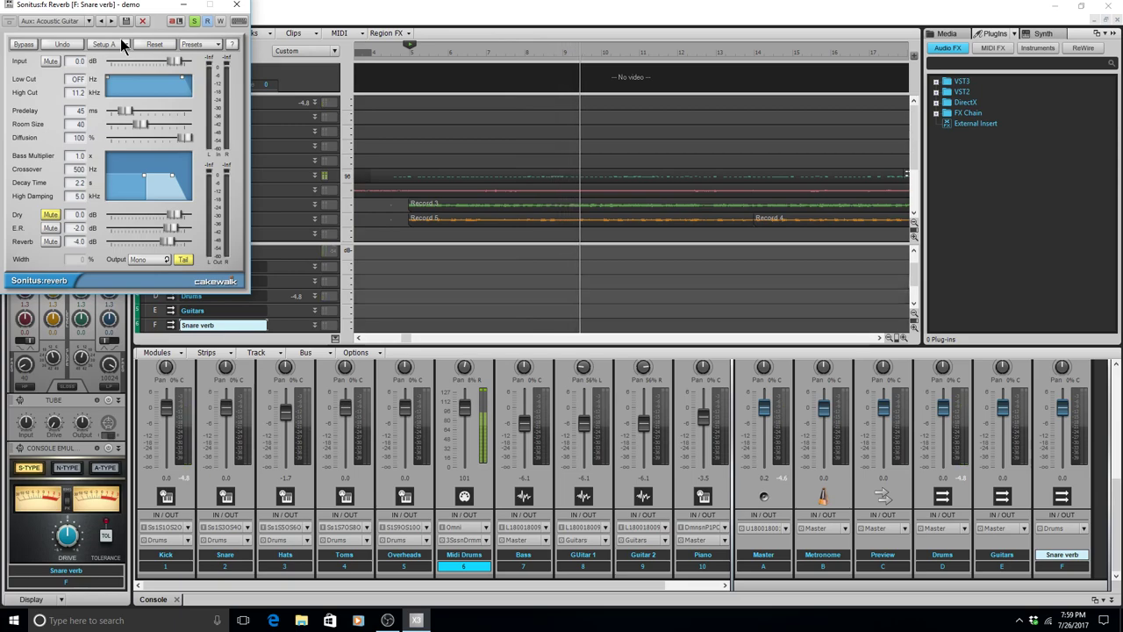
Play the drums from measure 5 with the Snare track focused, and raise the Snare verb bus volume to 0.4 dB.
{"action": "key", "text": "space"}
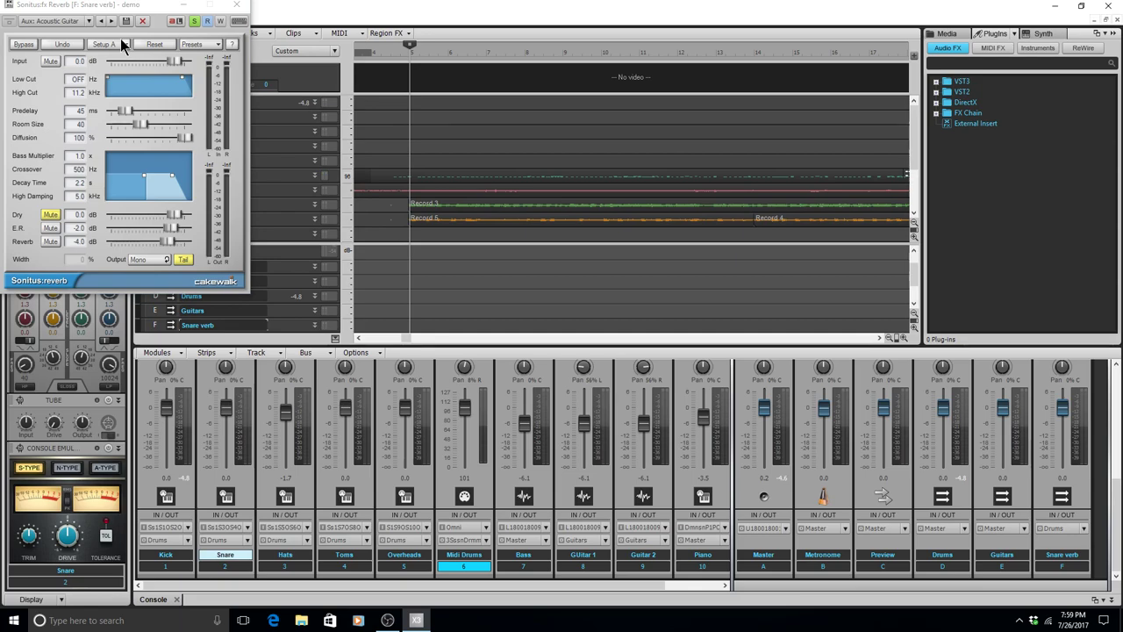
{"action": "key", "text": "space"}
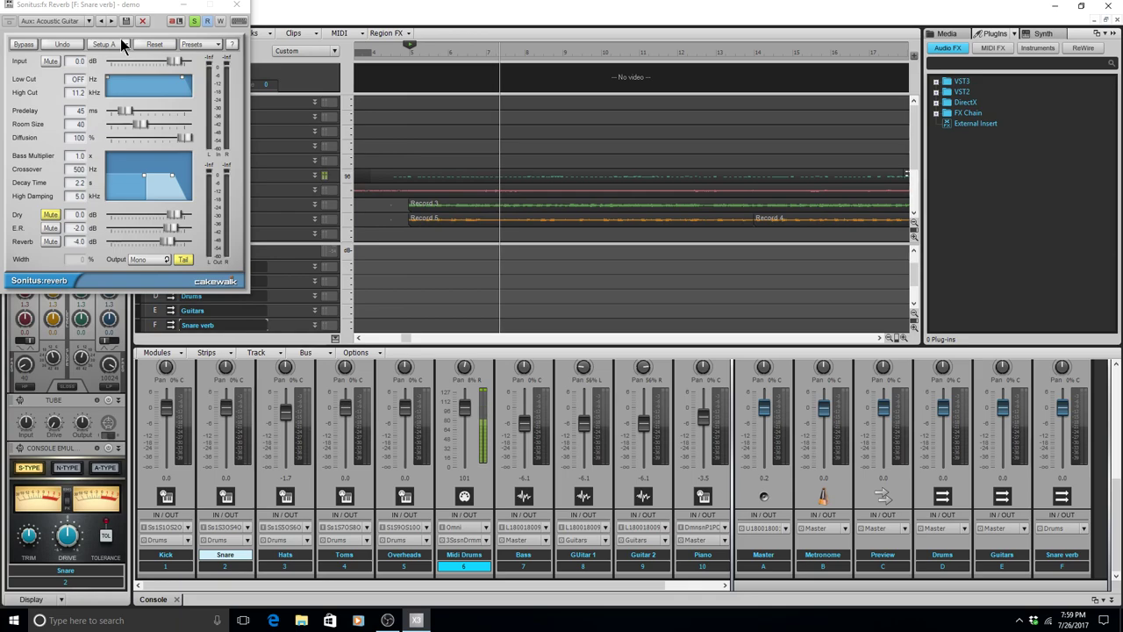
{"action": "key", "text": "Down"}
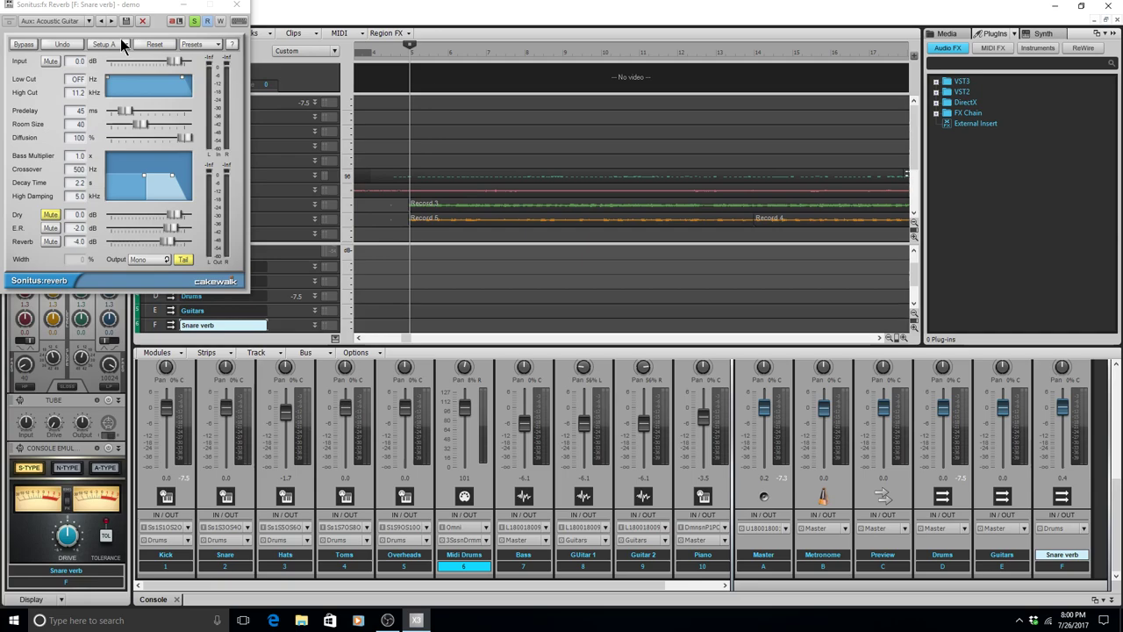
Play the full mix briefly from measure 5, and replay only the drums while checking the Snare and Kick tracks.
{"action": "key", "text": "space"}
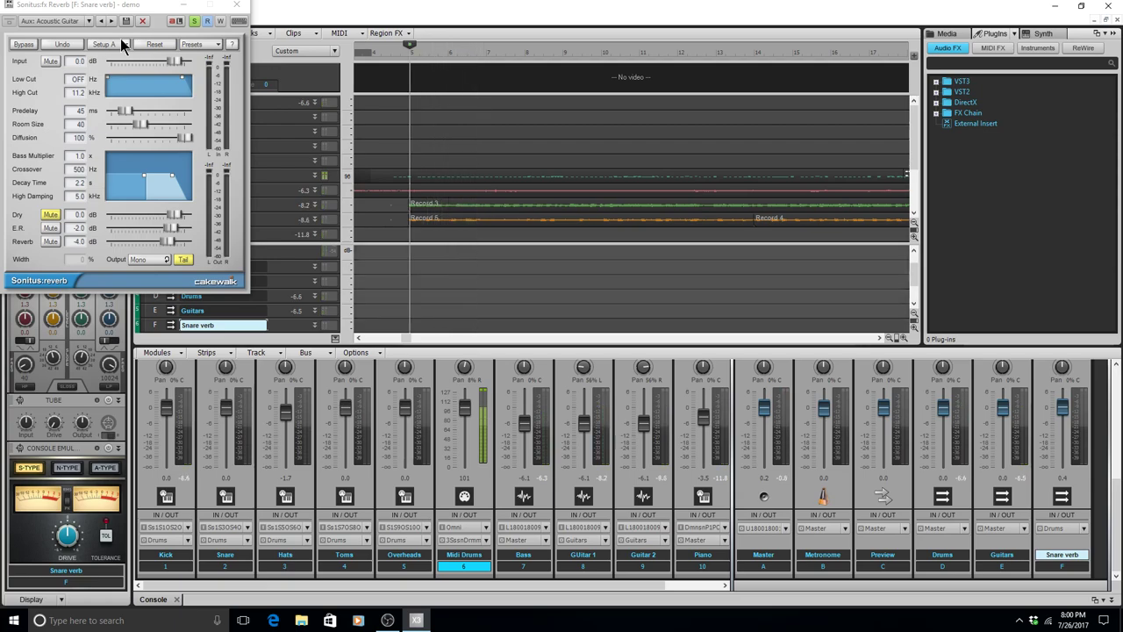
{"action": "key", "text": "space"}
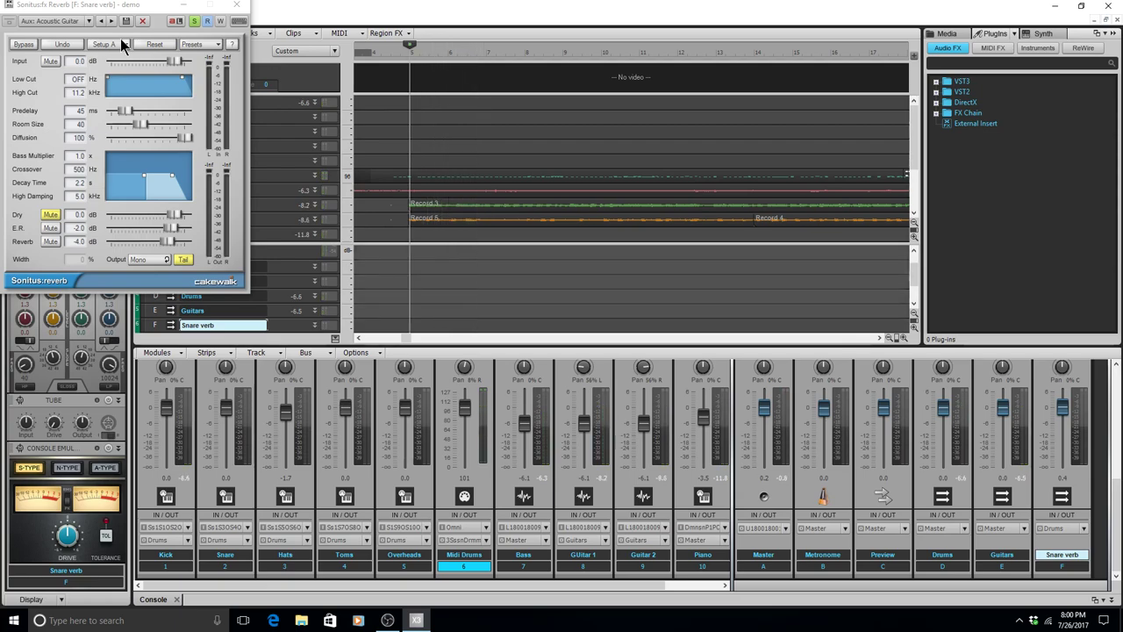
{"action": "key", "text": "ctrl+Home"}
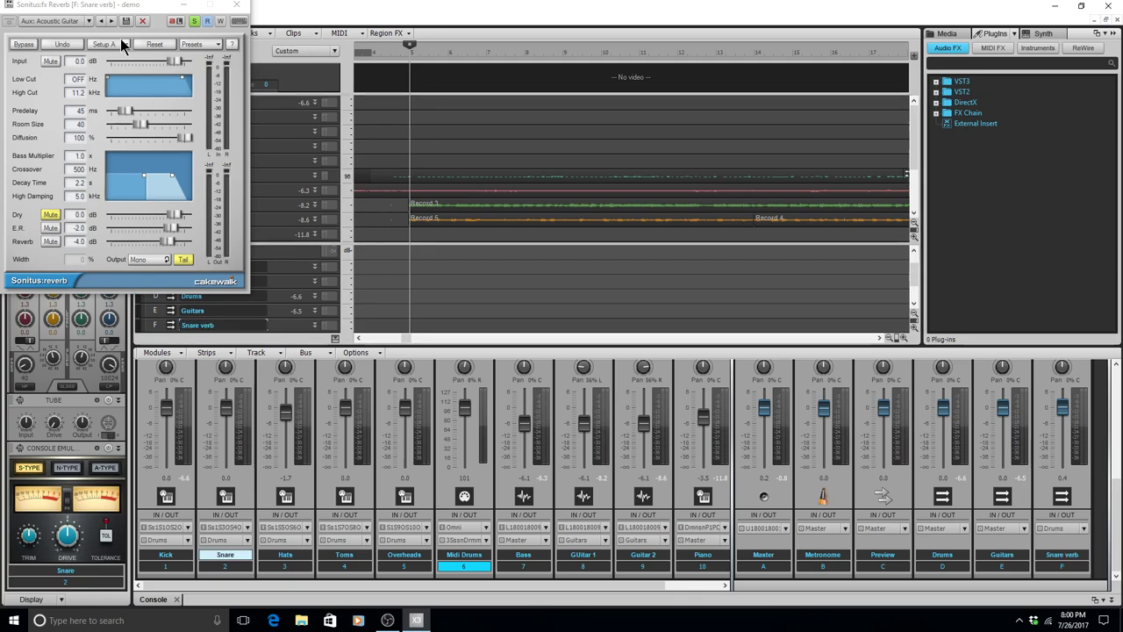
{"action": "key", "text": "space"}
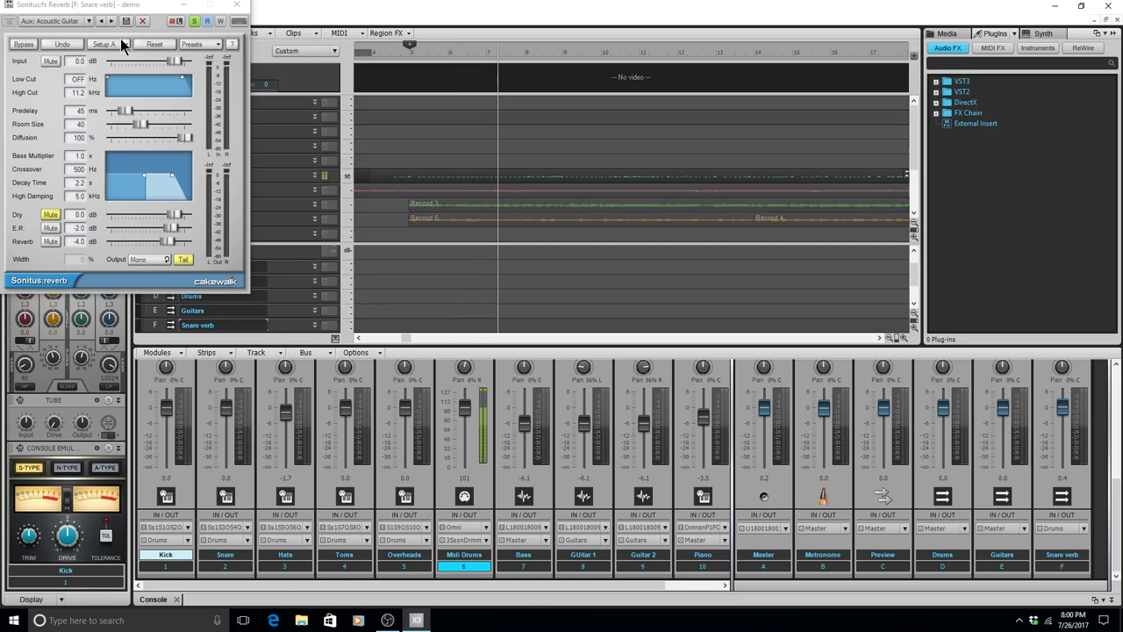
Assign the snare channel to its own separate output in Session Drummer 3's mixer and close the instrument.
{"action": "key", "text": "ctrl+End"}
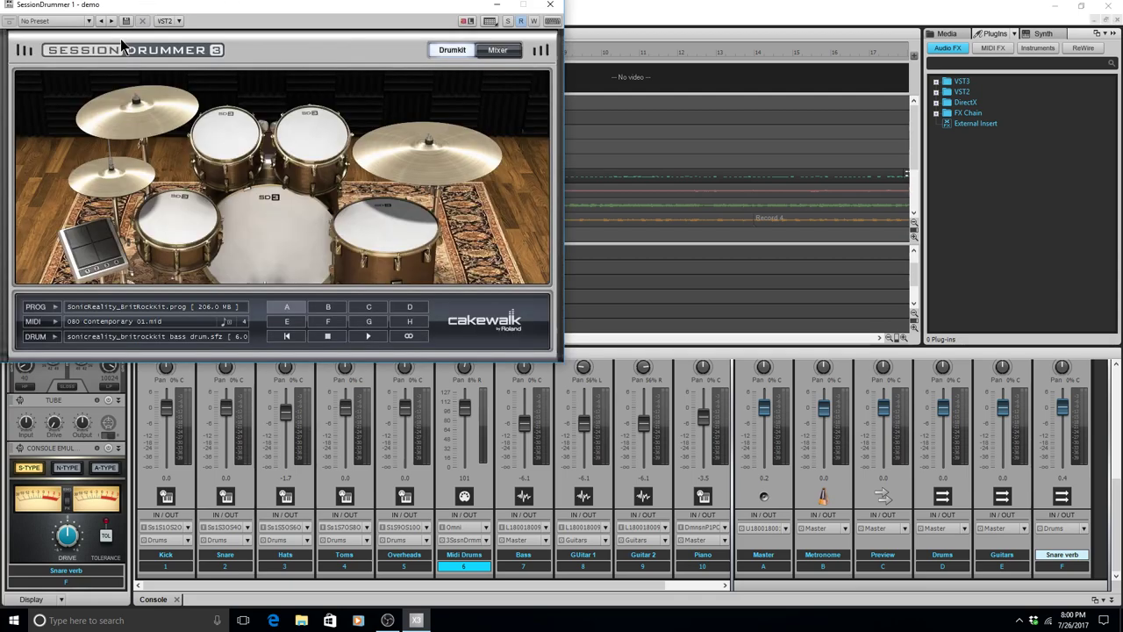
{"action": "left_click", "coordinate": [497, 50]}
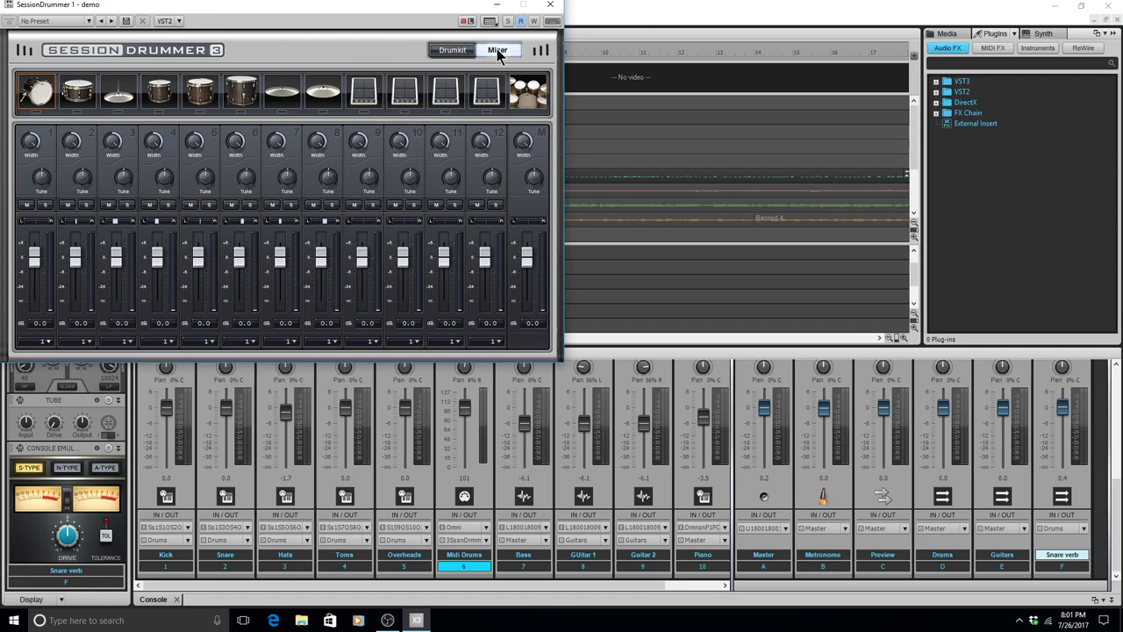
{"action": "left_click", "coordinate": [88, 341]}
{"action": "key", "text": "Down"}
{"action": "key", "text": "Return"}
{"action": "key", "text": "Escape"}
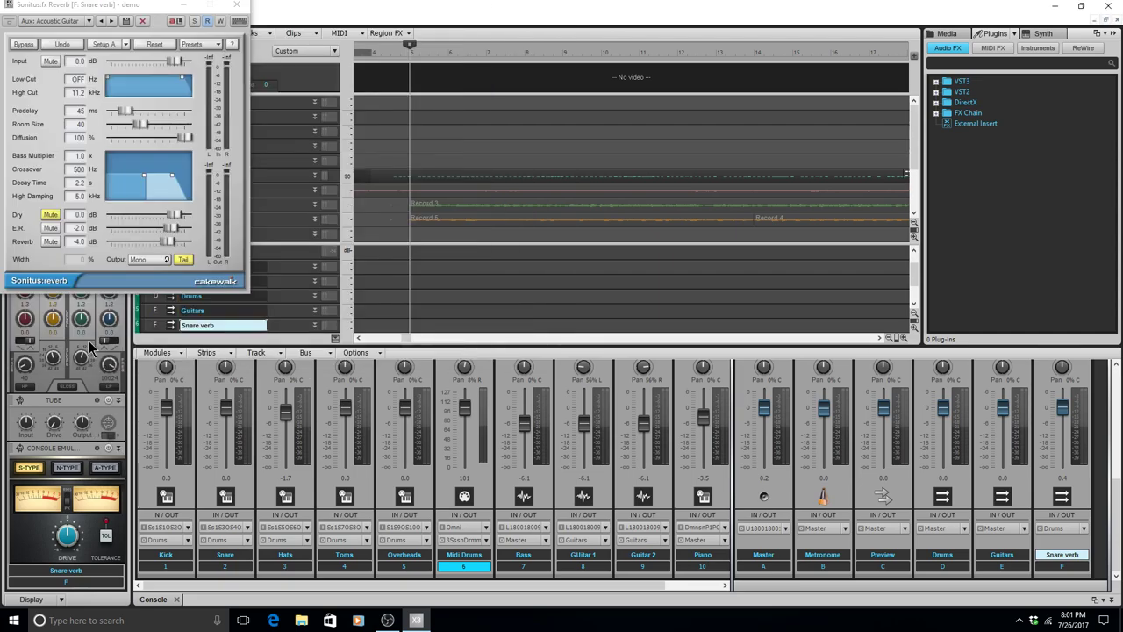
Play the drums from measure 5 with the Snare verb bus focused to hear the snare's reverb.
{"action": "key", "text": "alt+F4"}
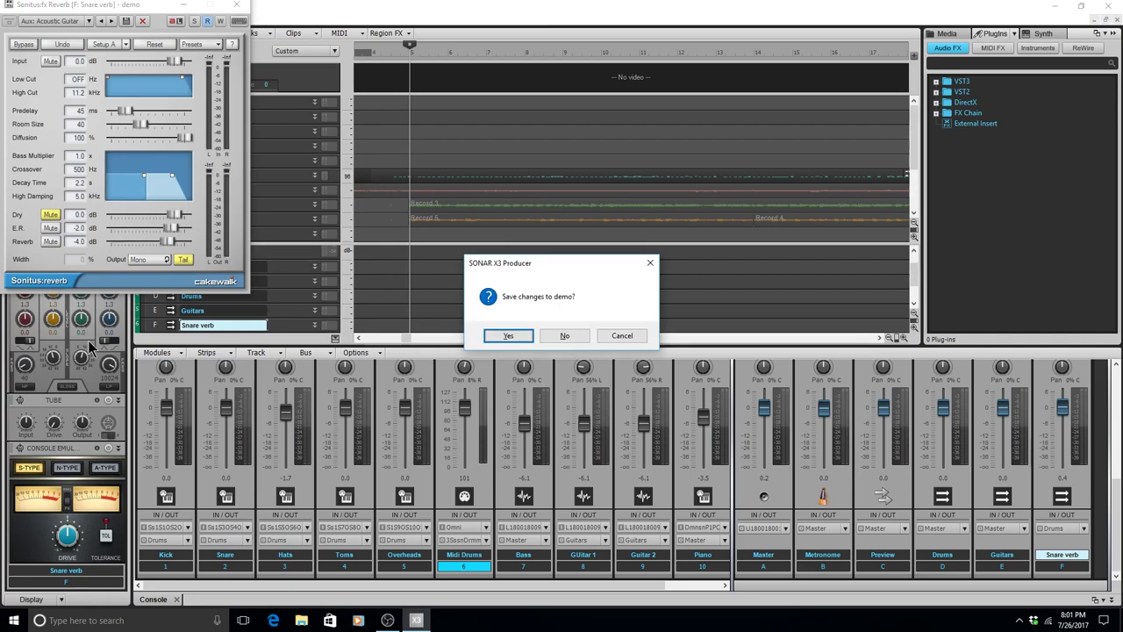
{"action": "key", "text": "Escape"}
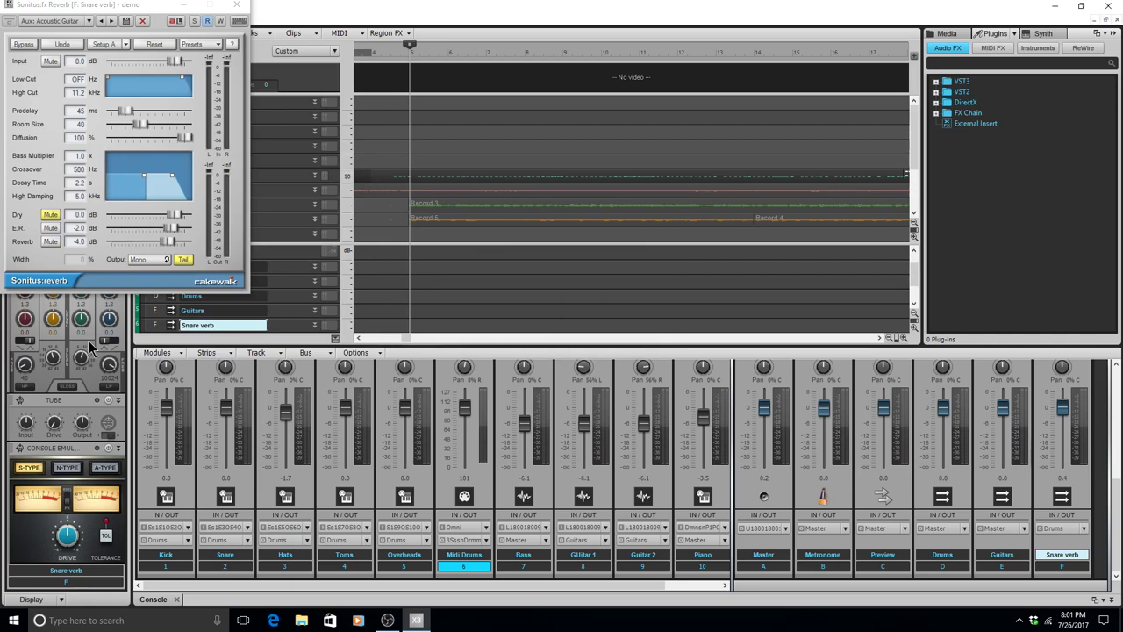
{"action": "key", "text": "space"}
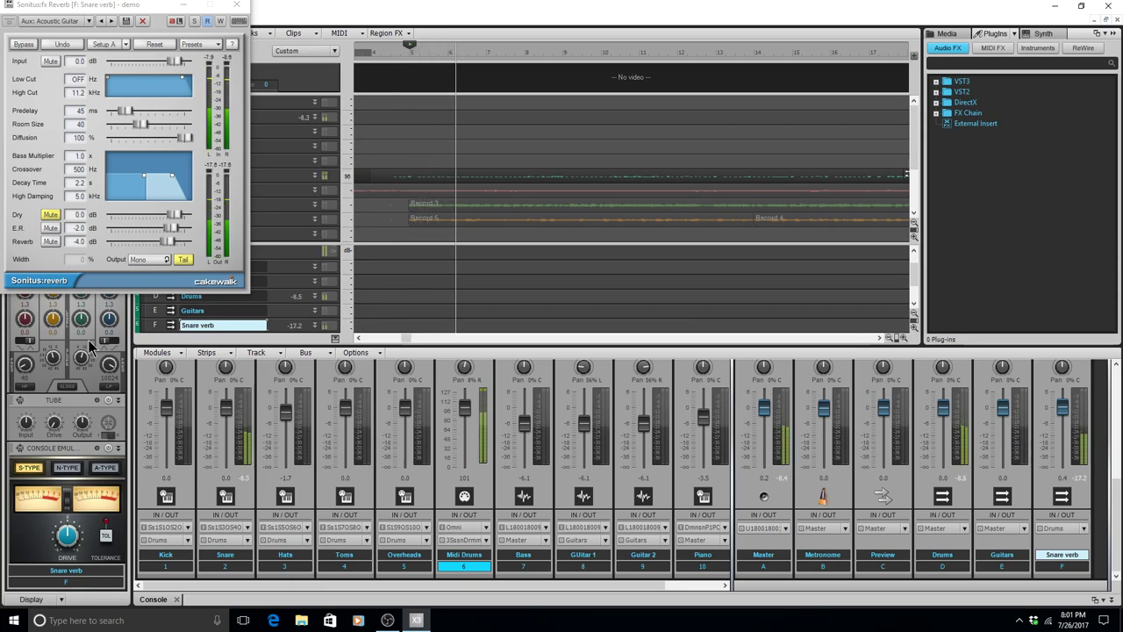
{"action": "key", "text": "space"}
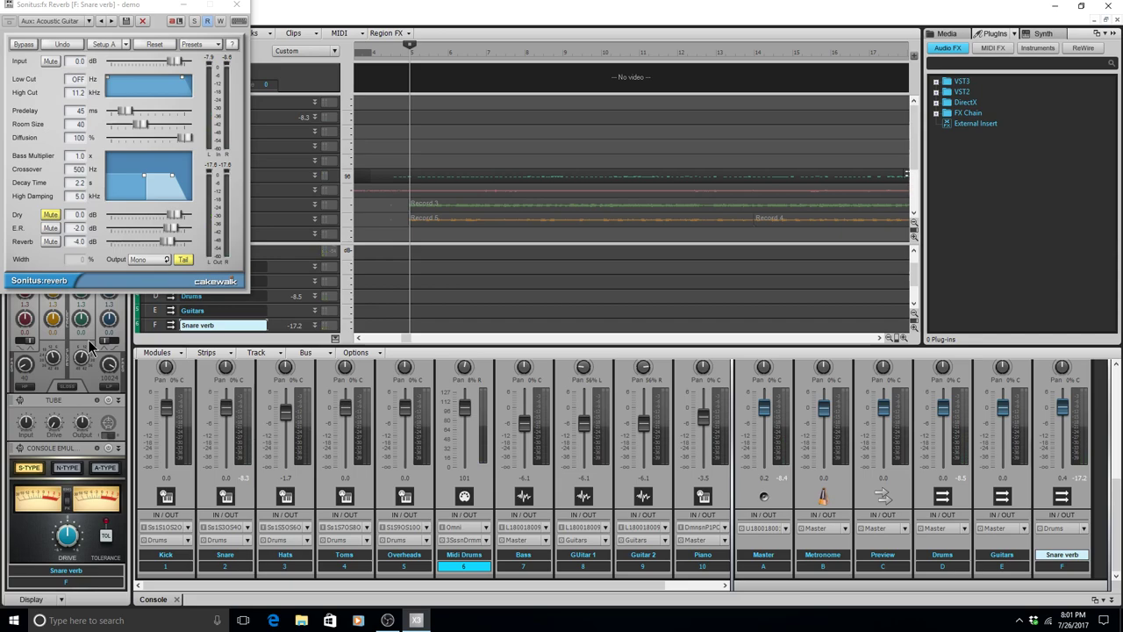
Load the Aux: Female Vocals preset in the Snare verb bus's reverb and lower the bus volume to -8.7 dB while auditioning the full mix.
{"action": "key", "text": "Up"}
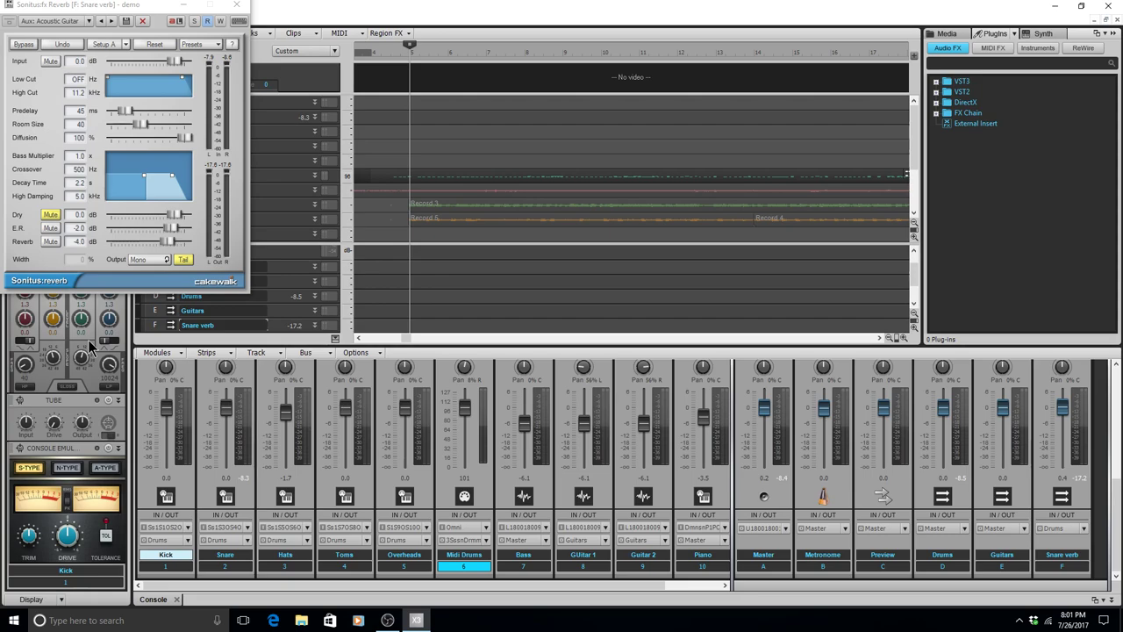
{"action": "key", "text": "Down"}
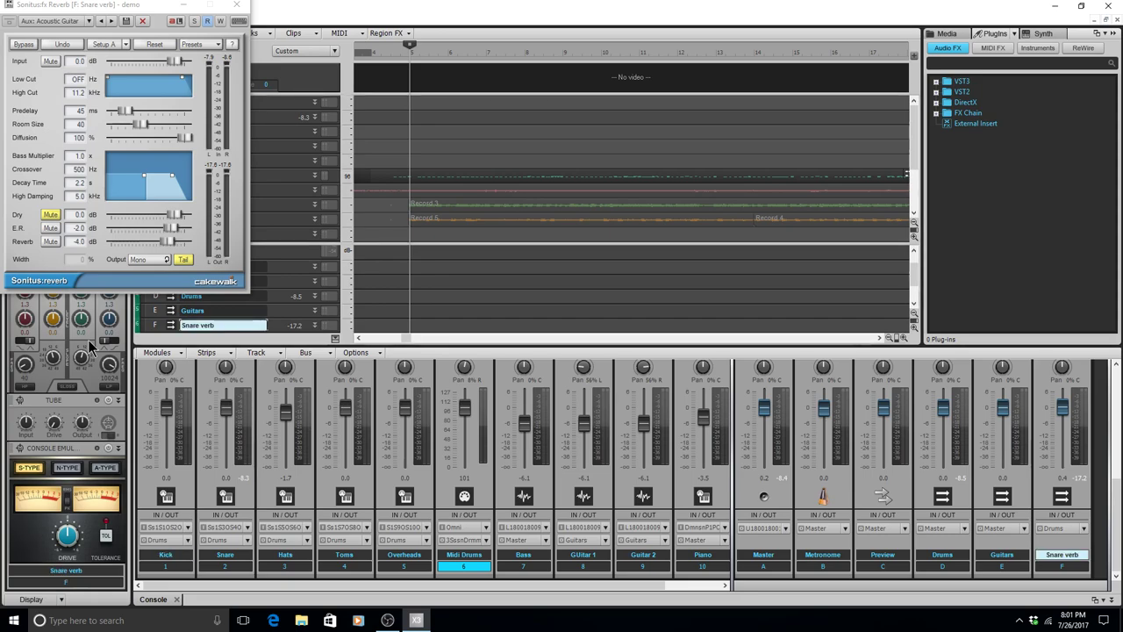
{"action": "key", "text": "Up"}
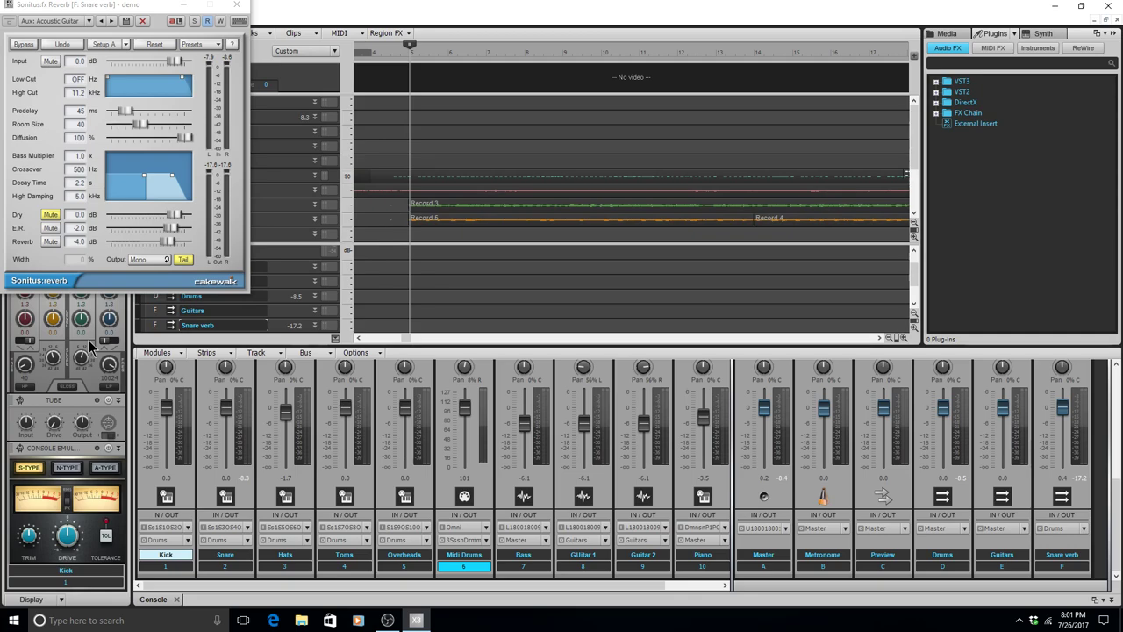
{"action": "key", "text": "Down"}
{"action": "key", "text": "space"}
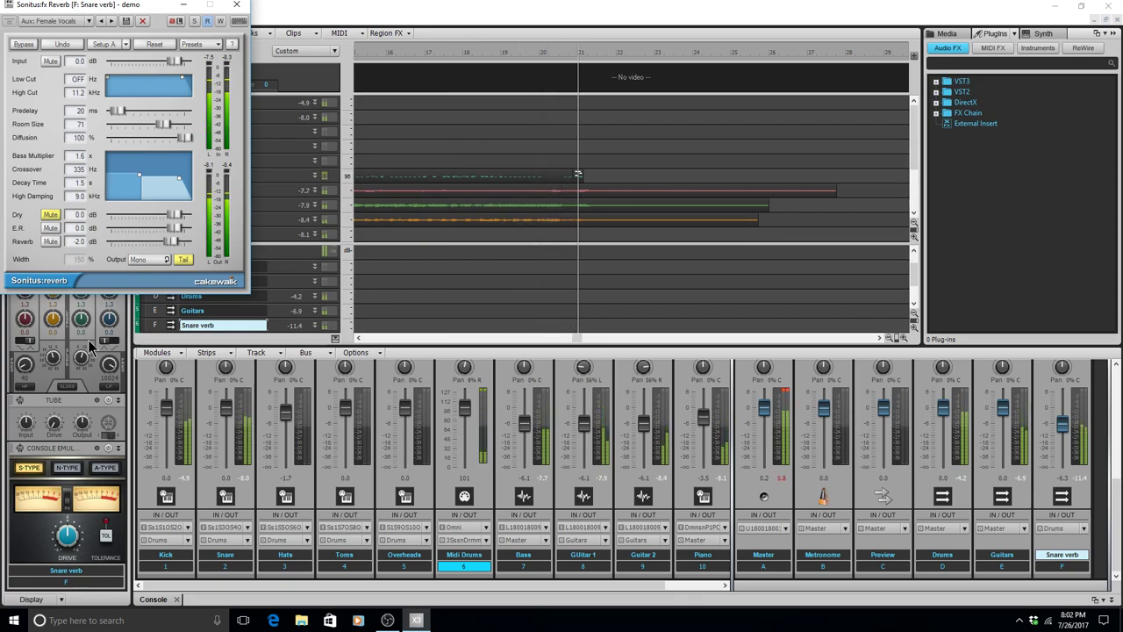
{"action": "key", "text": "space"}
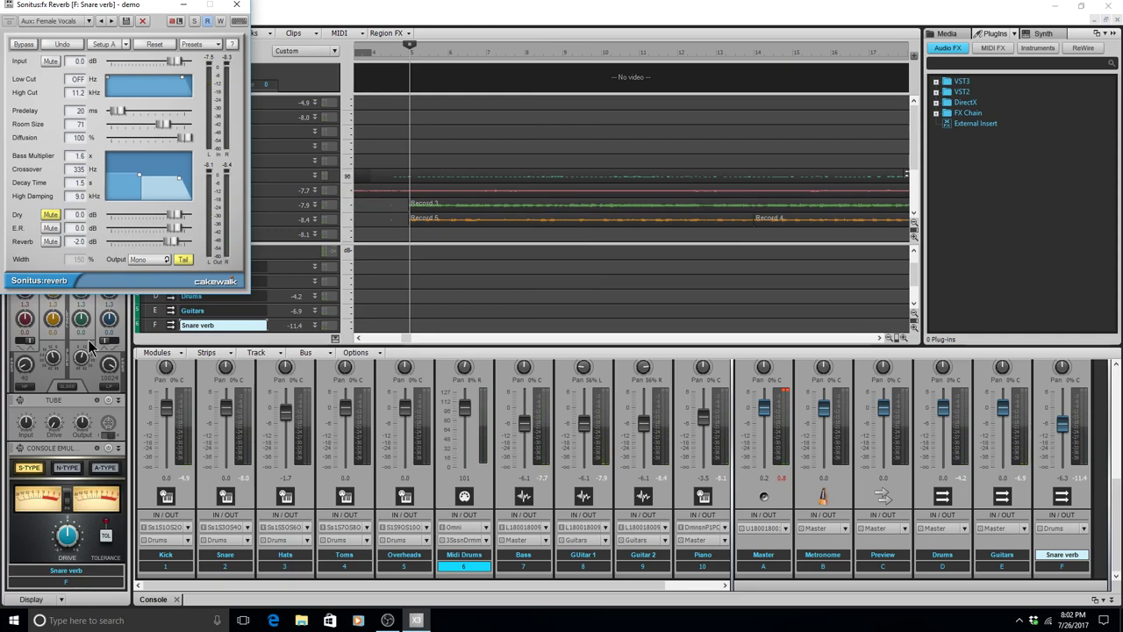
{"action": "key", "text": "space"}
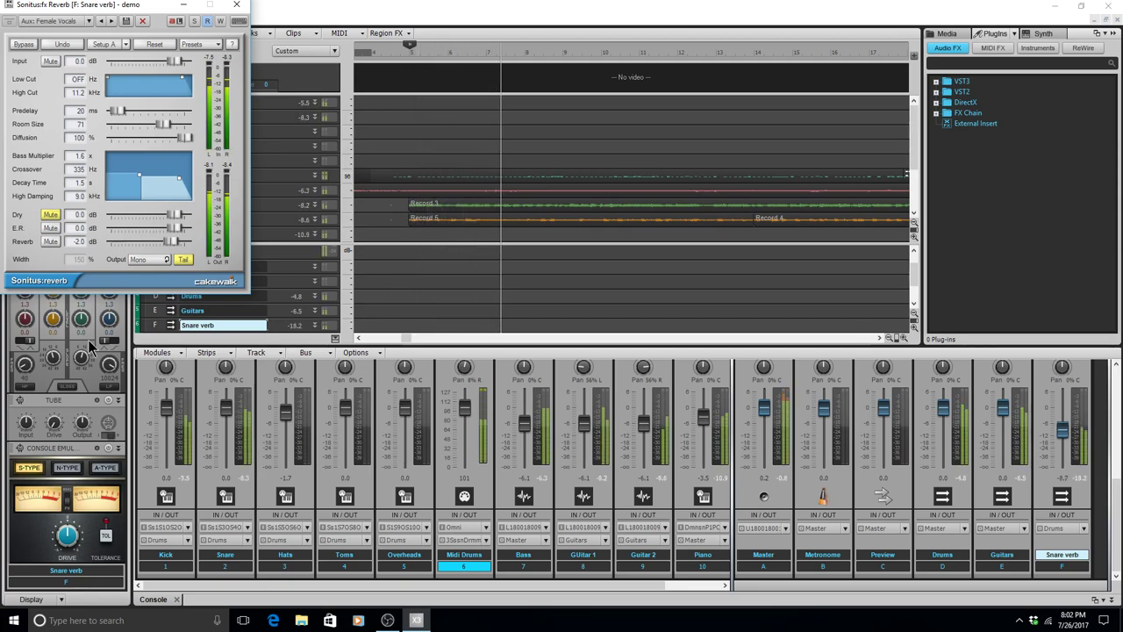
Lower the Guitars bus to -4.2 dB and the Bass track to -8.7 dB during playback.
{"action": "key", "text": "Up"}
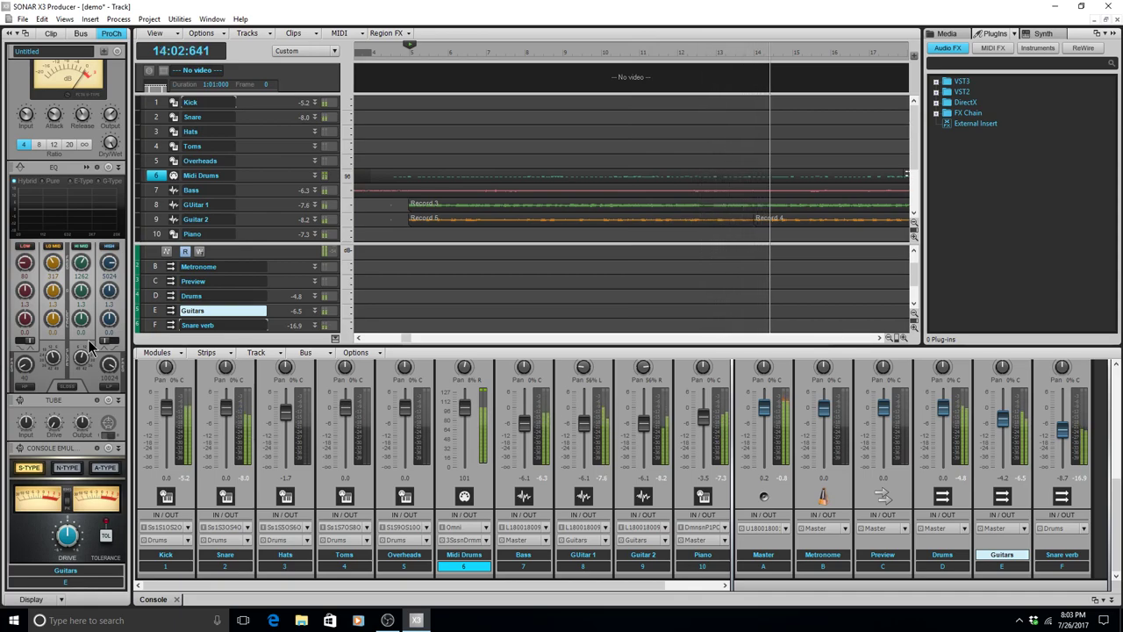
{"action": "key", "text": "Up"}
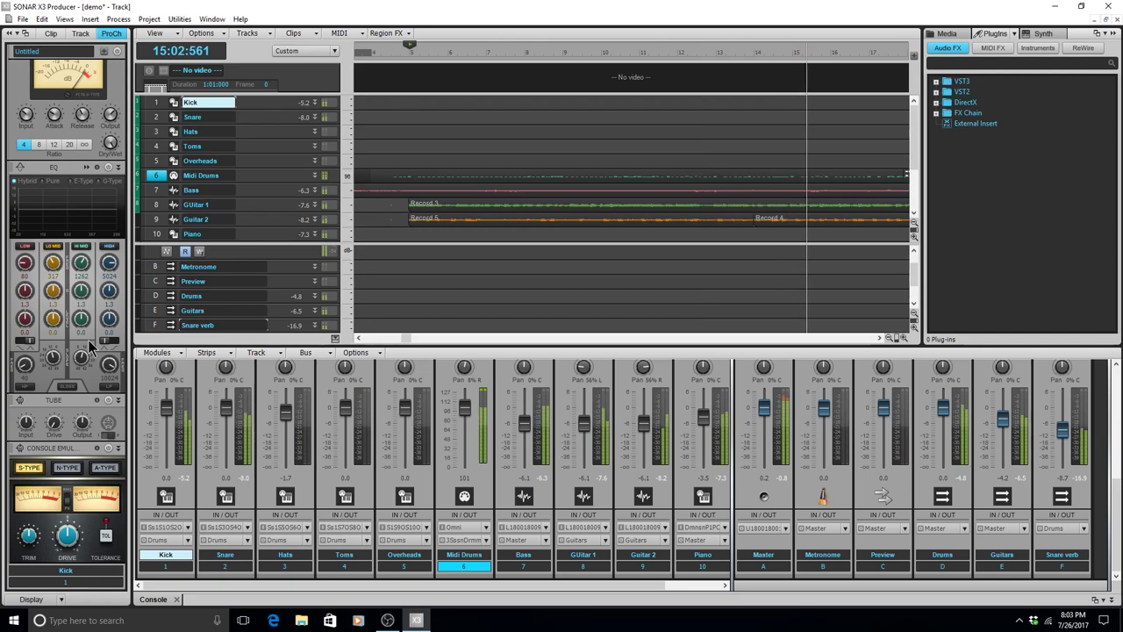
{"action": "key", "text": "Down"}
{"action": "key", "text": "Down"}
{"action": "key", "text": "Down"}
{"action": "key", "text": "Down"}
{"action": "key", "text": "Down"}
{"action": "key", "text": "Down"}
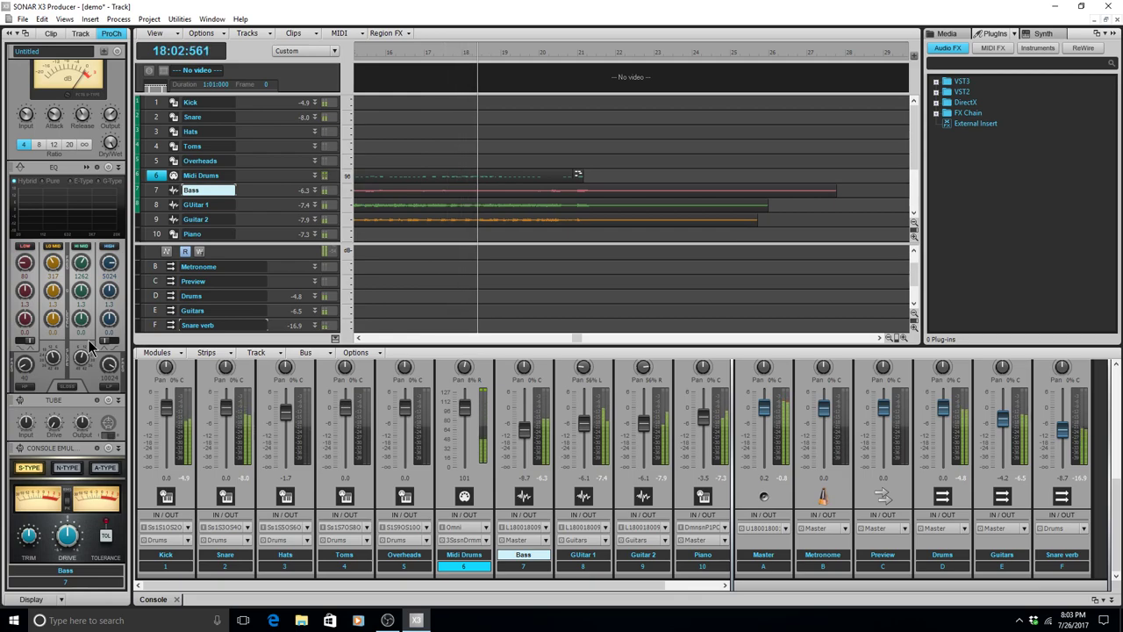
Lower the Piano track's volume to -5.9 dB during playback, and stop the playback.
{"action": "key", "text": "Down"}
{"action": "key", "text": "Down"}
{"action": "key", "text": "Down"}
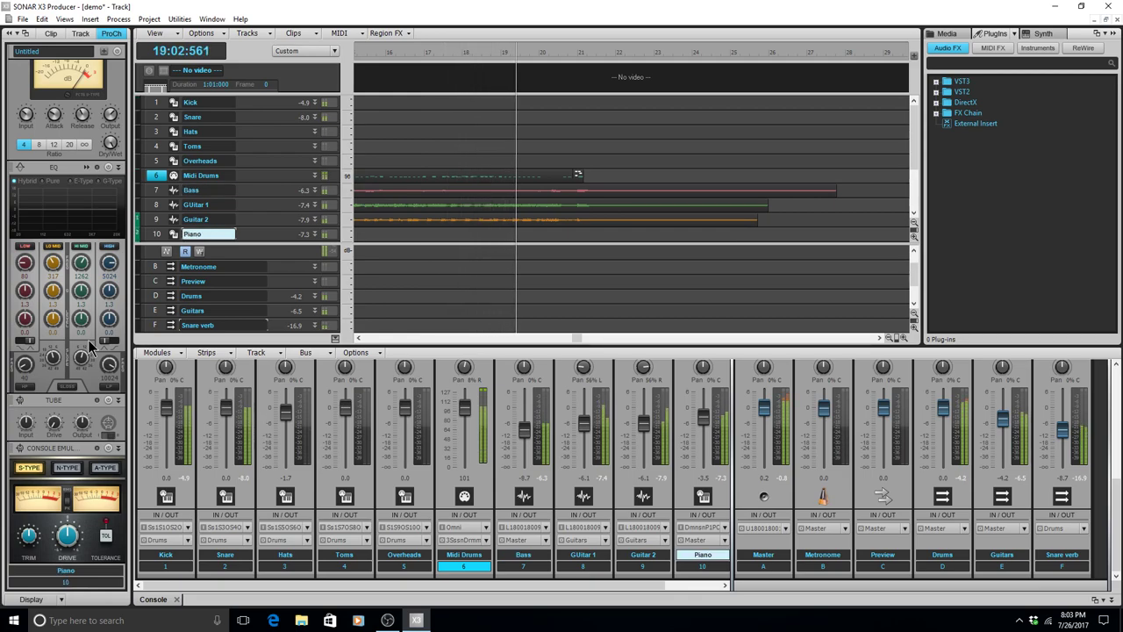
{"action": "key", "text": "Up"}
{"action": "key", "text": "Down"}
{"action": "key", "text": "Down"}
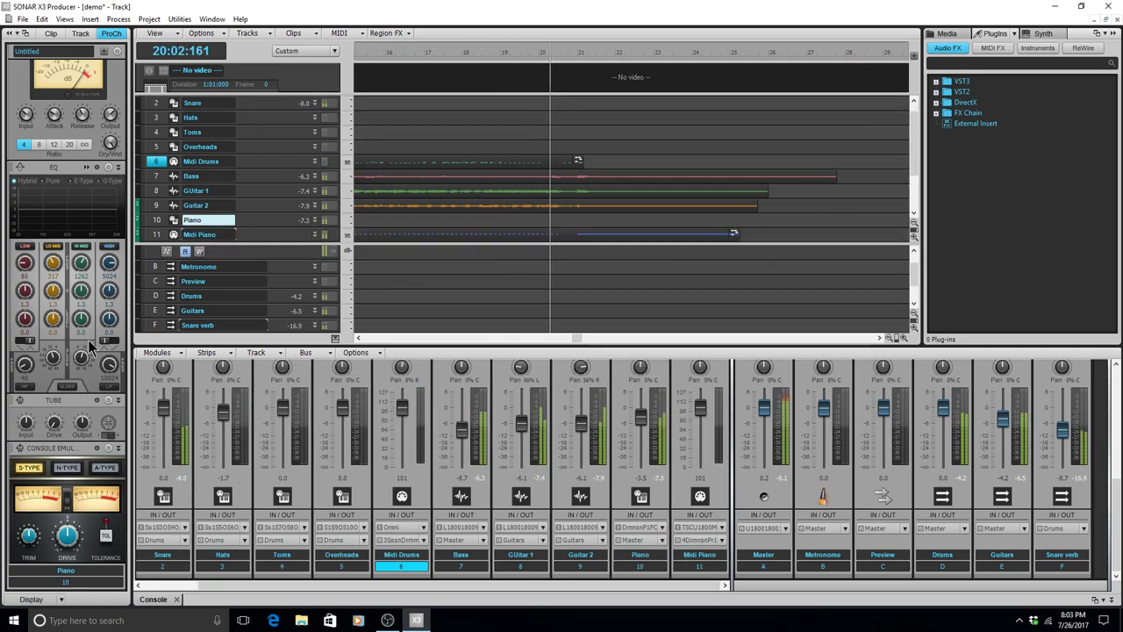
{"action": "key", "text": "Up"}
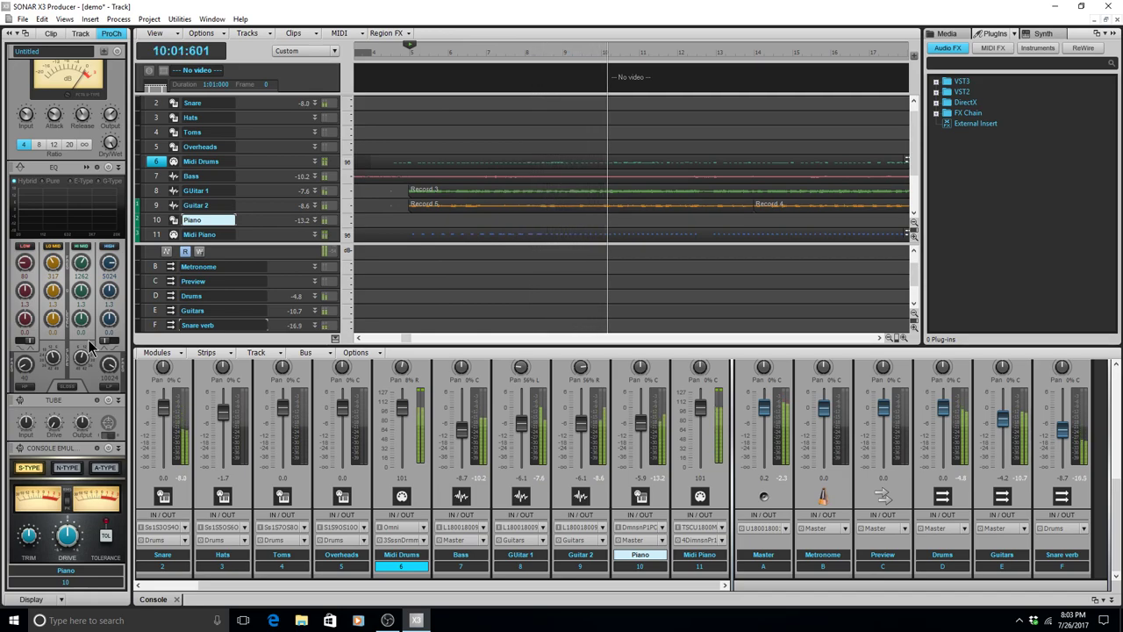
{"action": "key", "text": "space"}
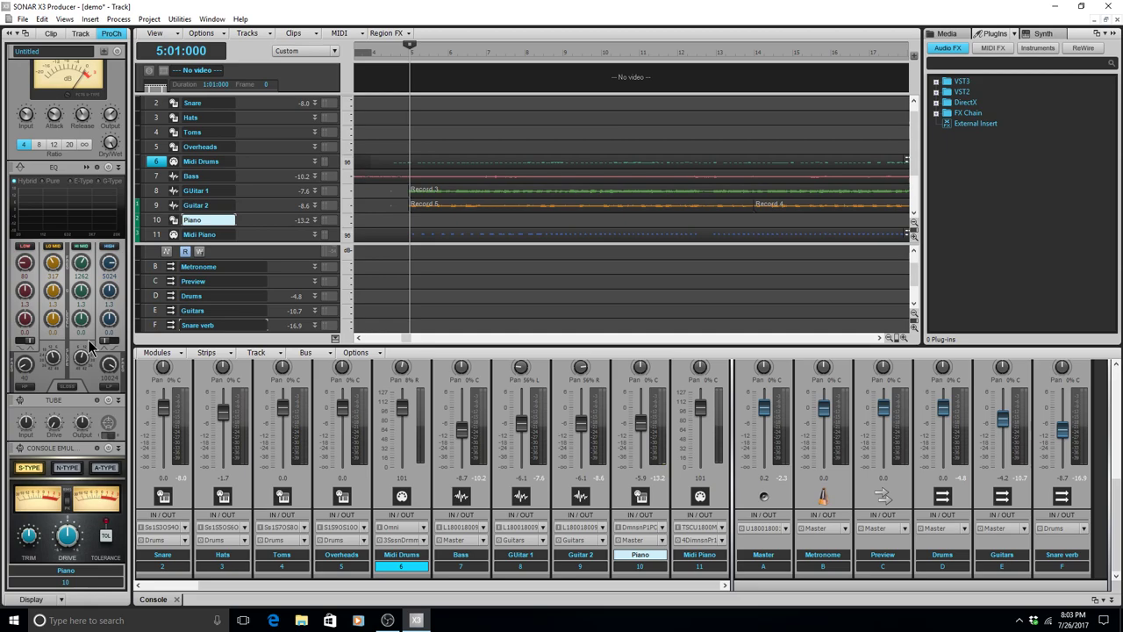
Play the mix from measure 5 and check the two guitar tracks' levels.
{"action": "key", "text": "Up"}
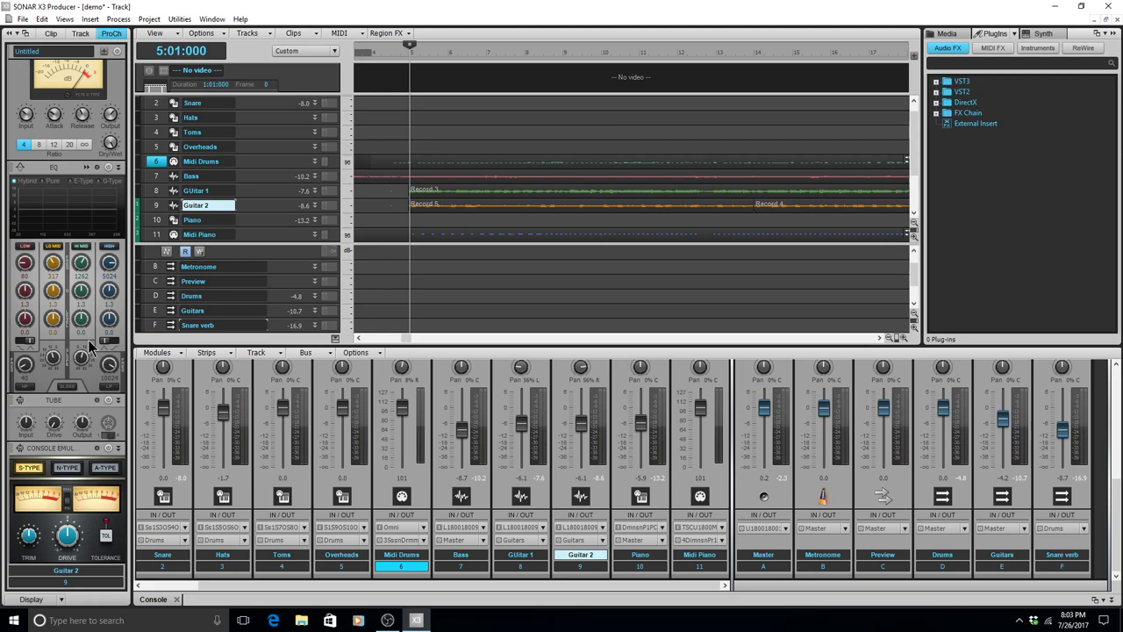
{"action": "key", "text": "Up"}
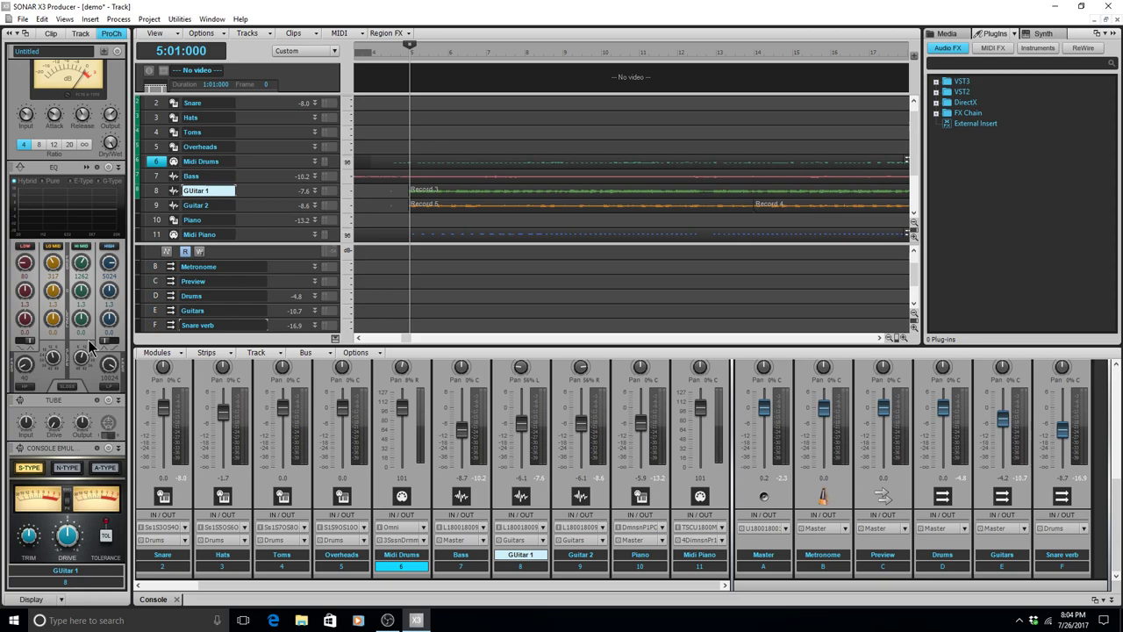
{"action": "key", "text": "space"}
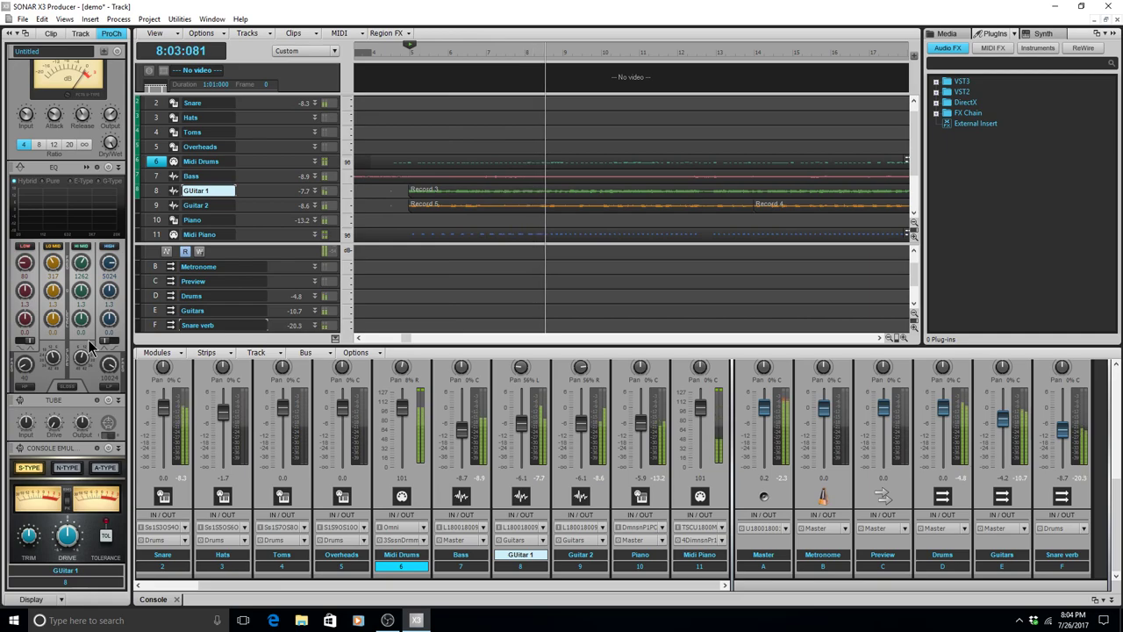
{"action": "key", "text": "Right"}
{"action": "key", "text": "Right"}
{"action": "key", "text": "Left"}
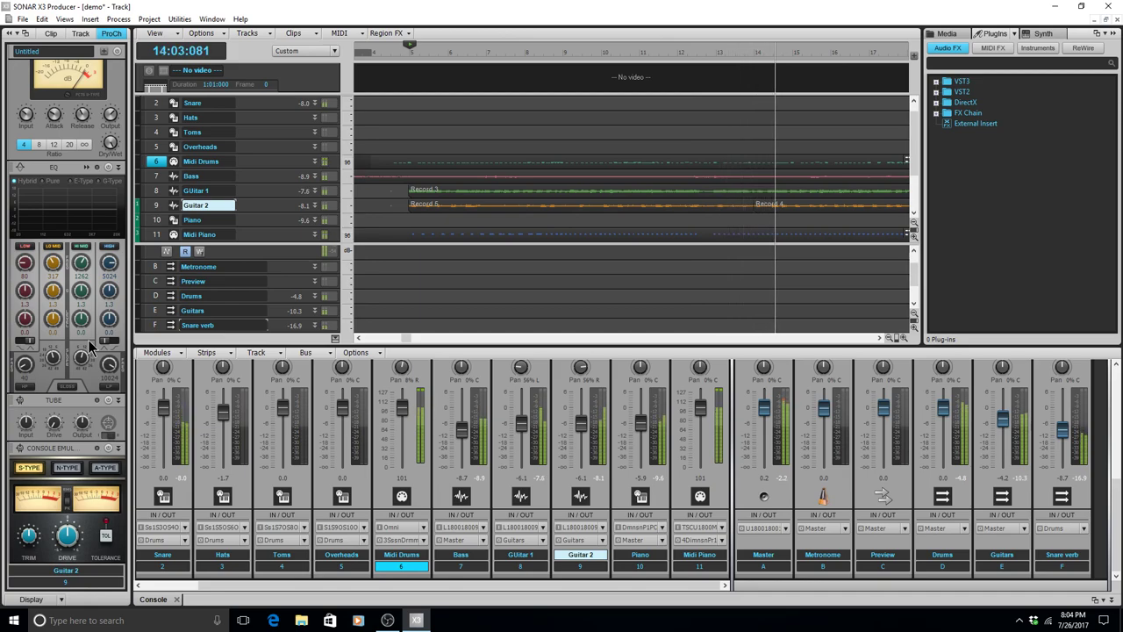
{"action": "key", "text": "space"}
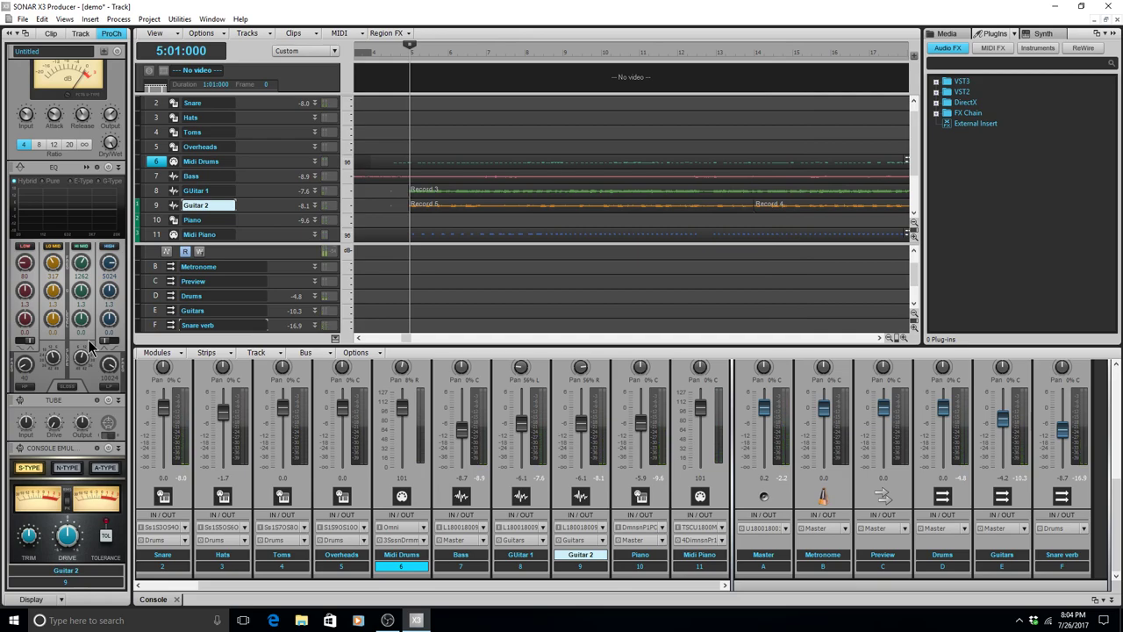
Focus the Master bus and bring up the LP-64 Multiband effect on it.
{"action": "key", "text": "Down"}
{"action": "key", "text": "Down"}
{"action": "key", "text": "Down"}
{"action": "key", "text": "Down"}
{"action": "key", "text": "Down"}
{"action": "key", "text": "Down"}
{"action": "key", "text": "Down"}
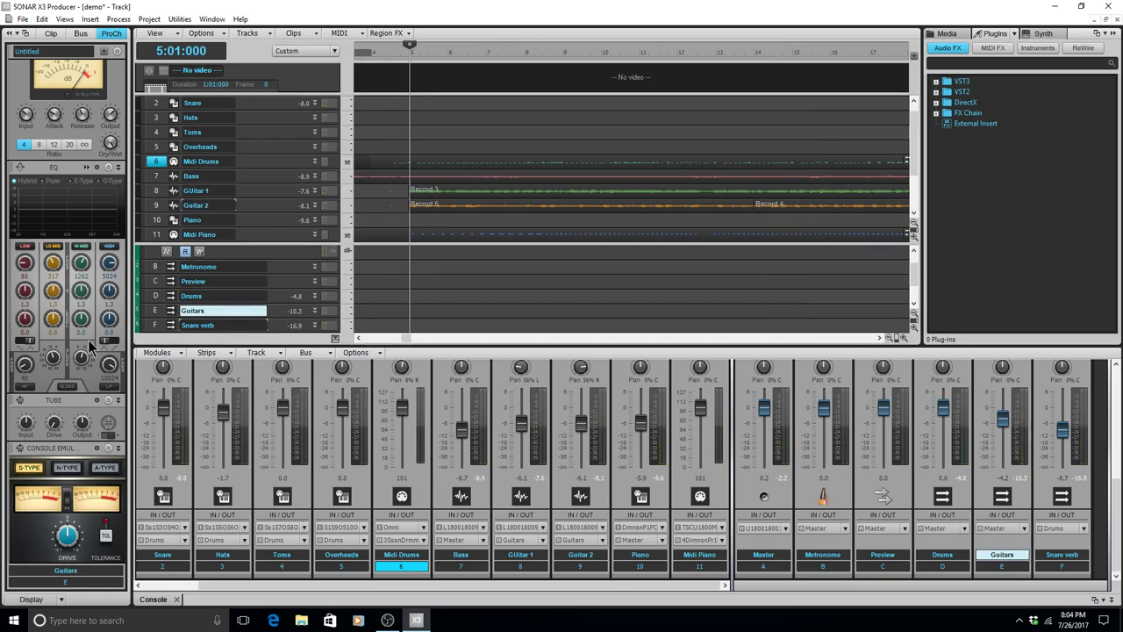
{"action": "key", "text": "Up"}
{"action": "key", "text": "Up"}
{"action": "key", "text": "Up"}
{"action": "key", "text": "Up"}
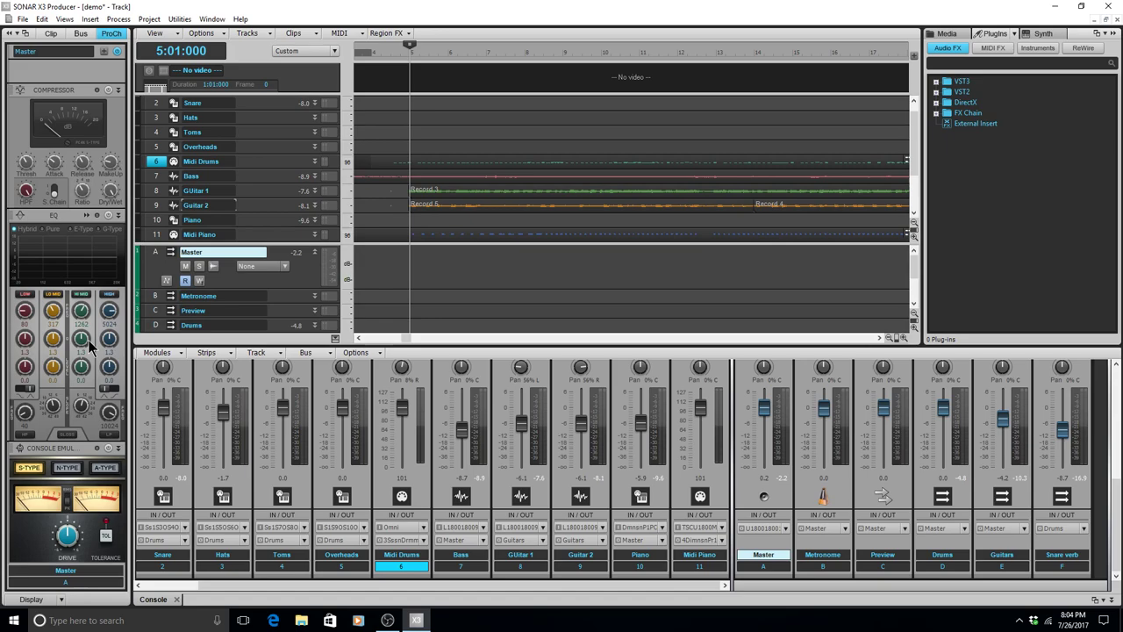
{"action": "key", "text": "Down"}
{"action": "key", "text": "Up"}
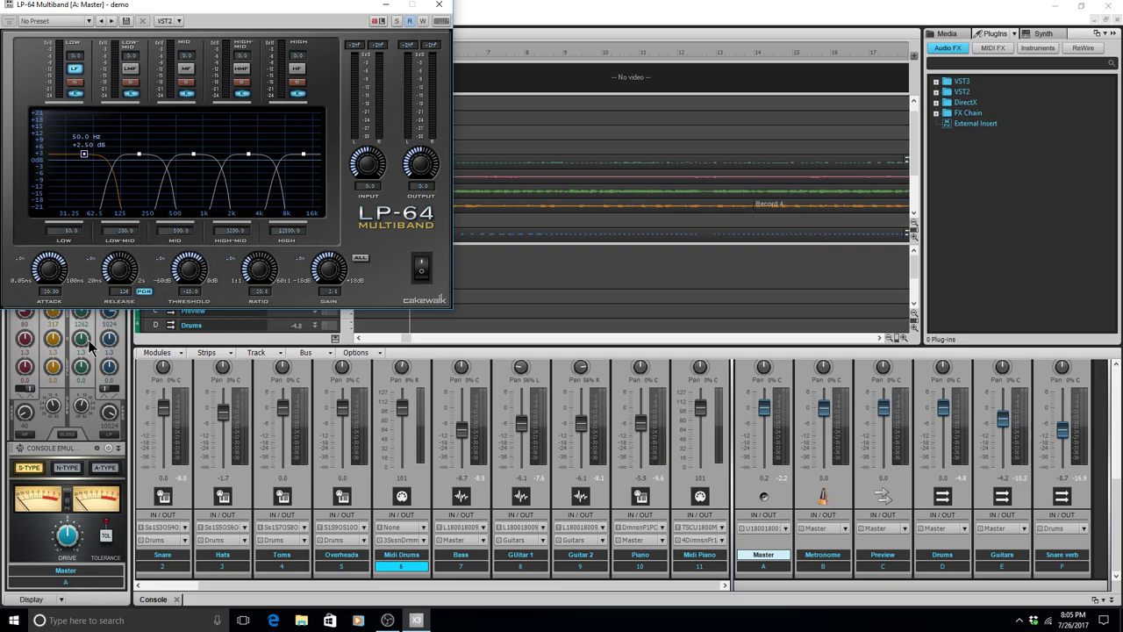
Play the mix to audition the LP-64 Multiband compression on the Master bus, and stop the playback.
{"action": "key", "text": "space"}
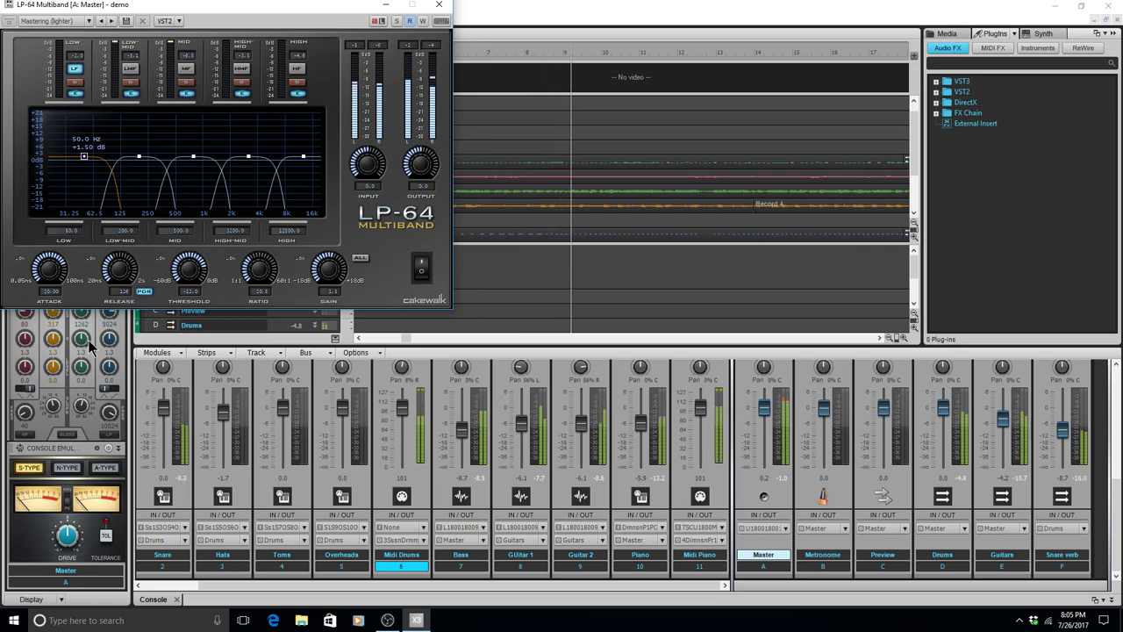
{"action": "key", "text": "space"}
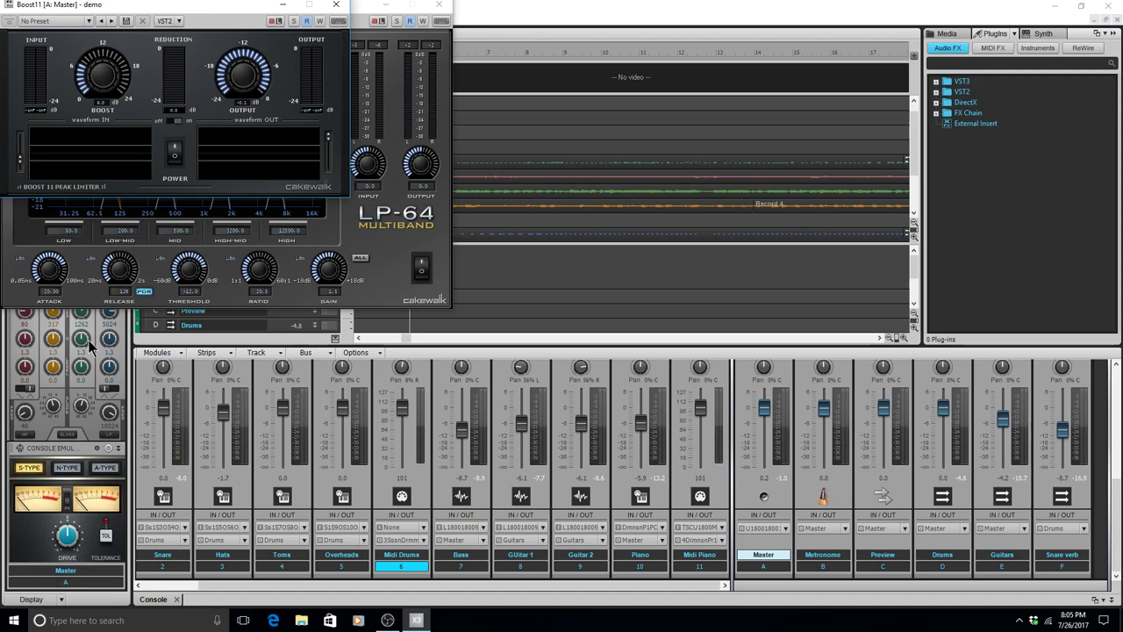
Audition the mix through the Boost11 peak limiter on the Master bus, stop it, and replay it from measure 4.
{"action": "key", "text": "space"}
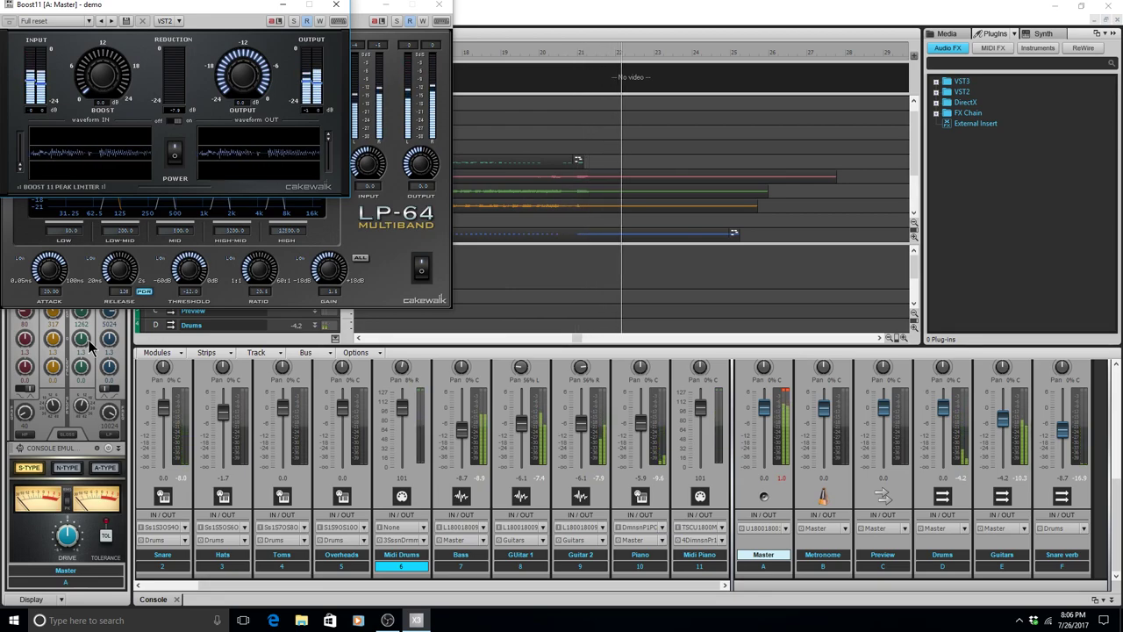
{"action": "key", "text": "space"}
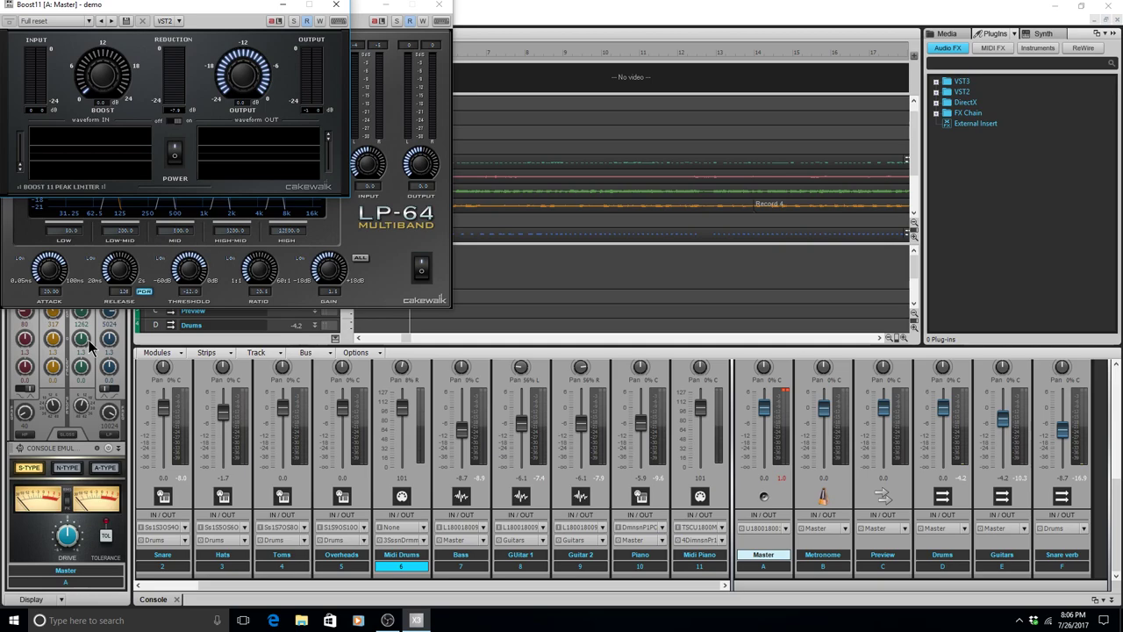
{"action": "key", "text": "space"}
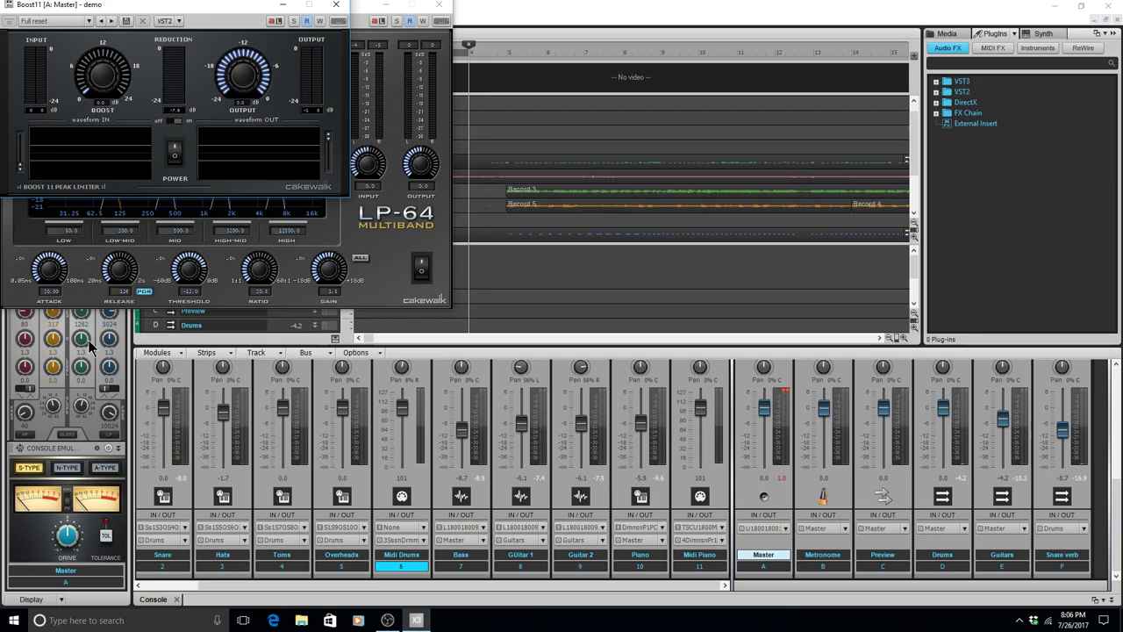
{"action": "key", "text": "space"}
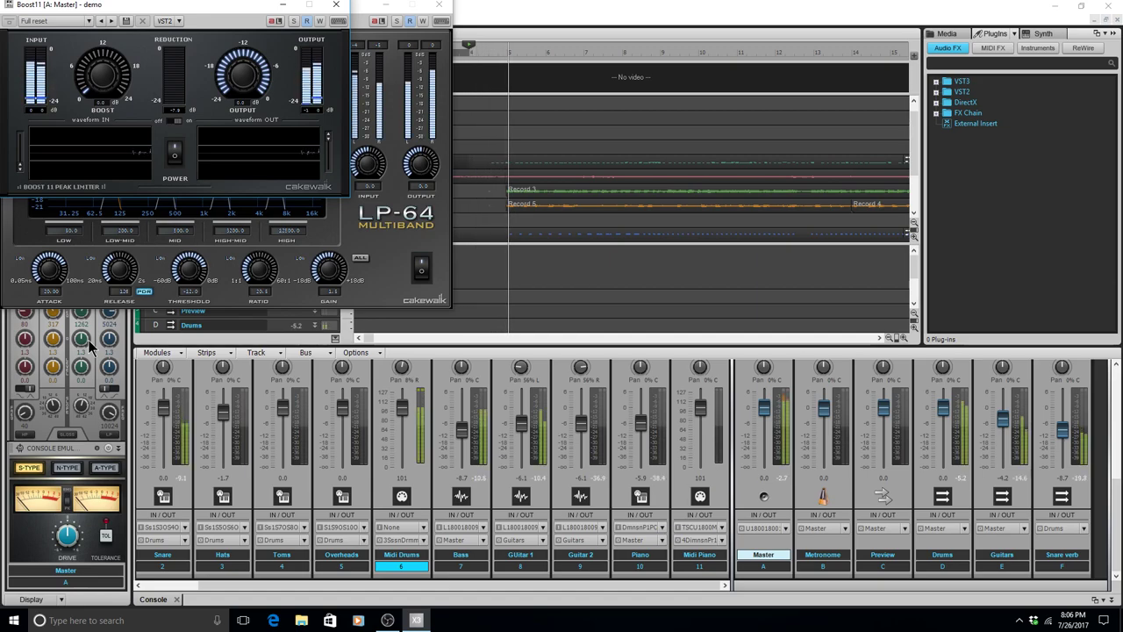